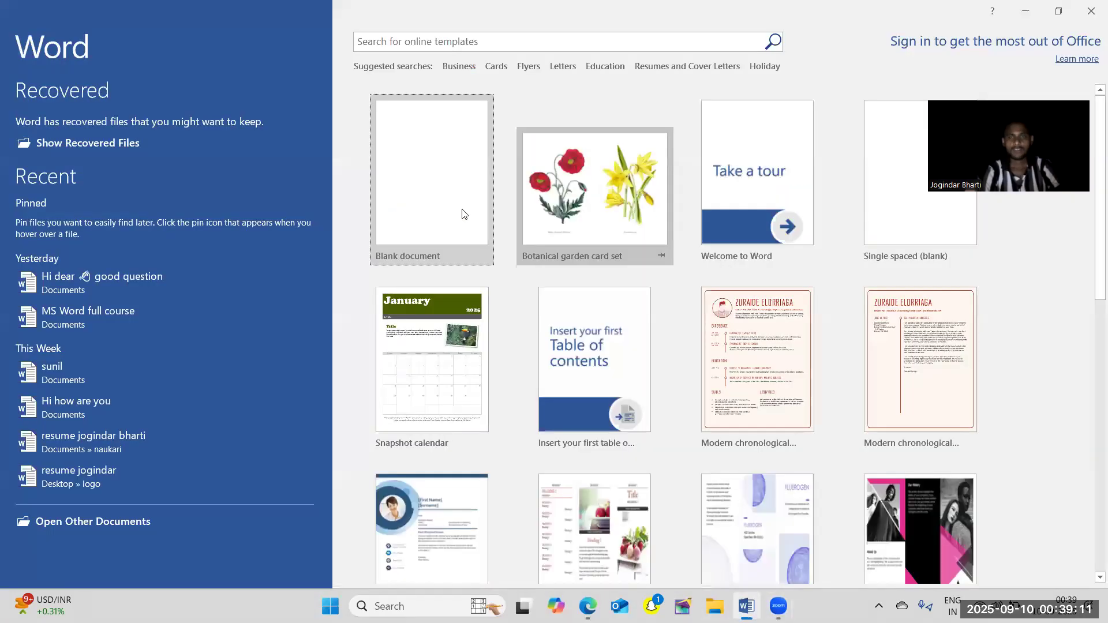
Close the document recovery list and remove the recovered files, leaving the blank document open.
left_click(463, 212)
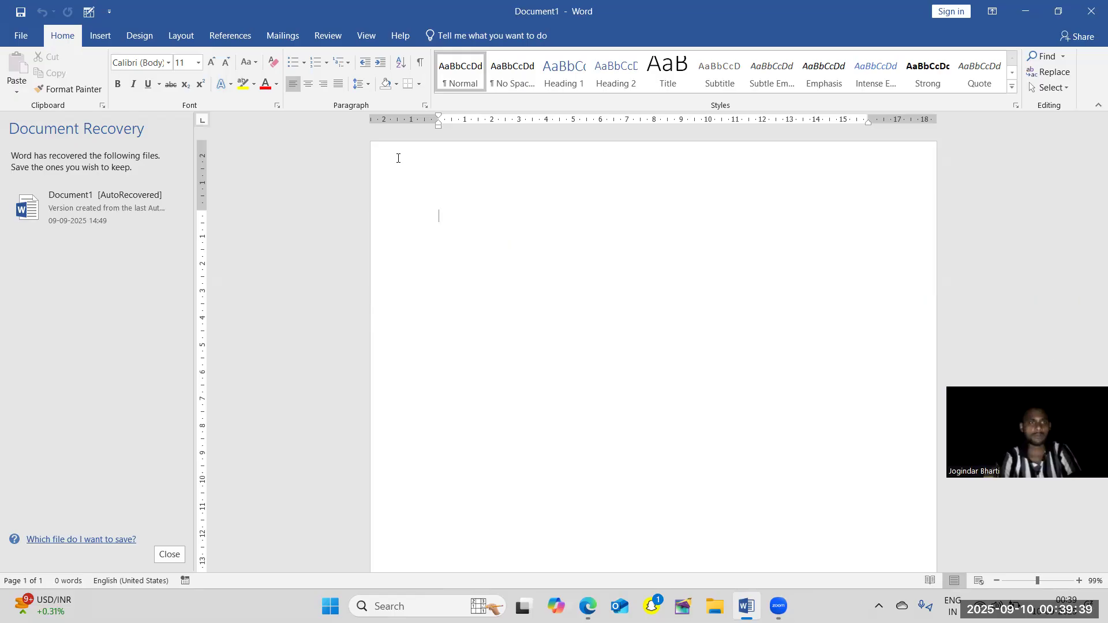
left_click(175, 556)
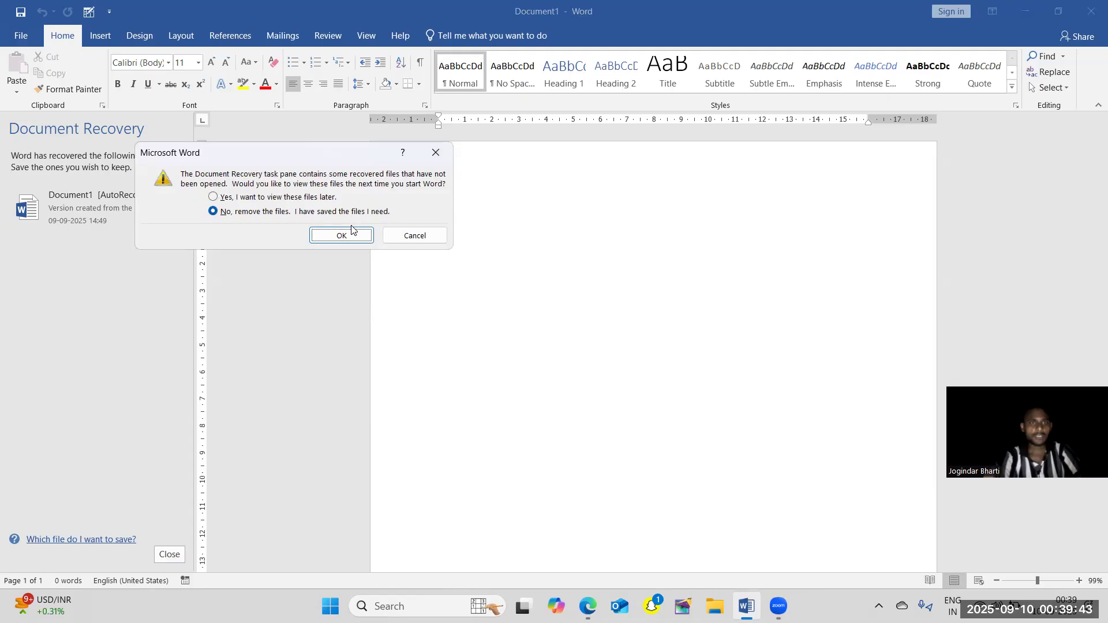
left_click(341, 235)
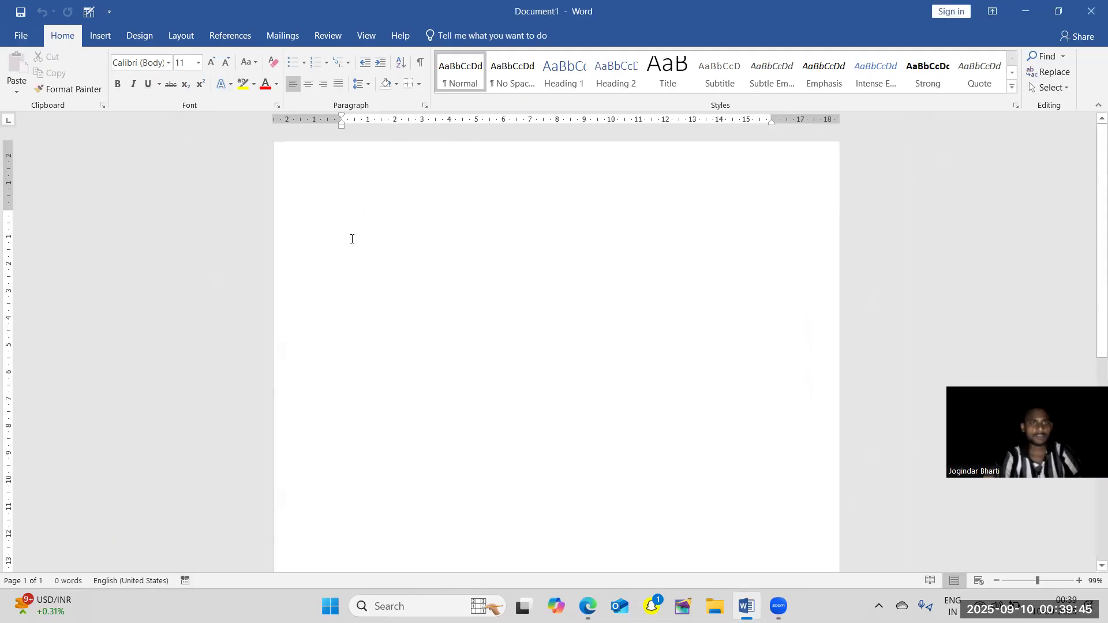
left_click(304, 63)
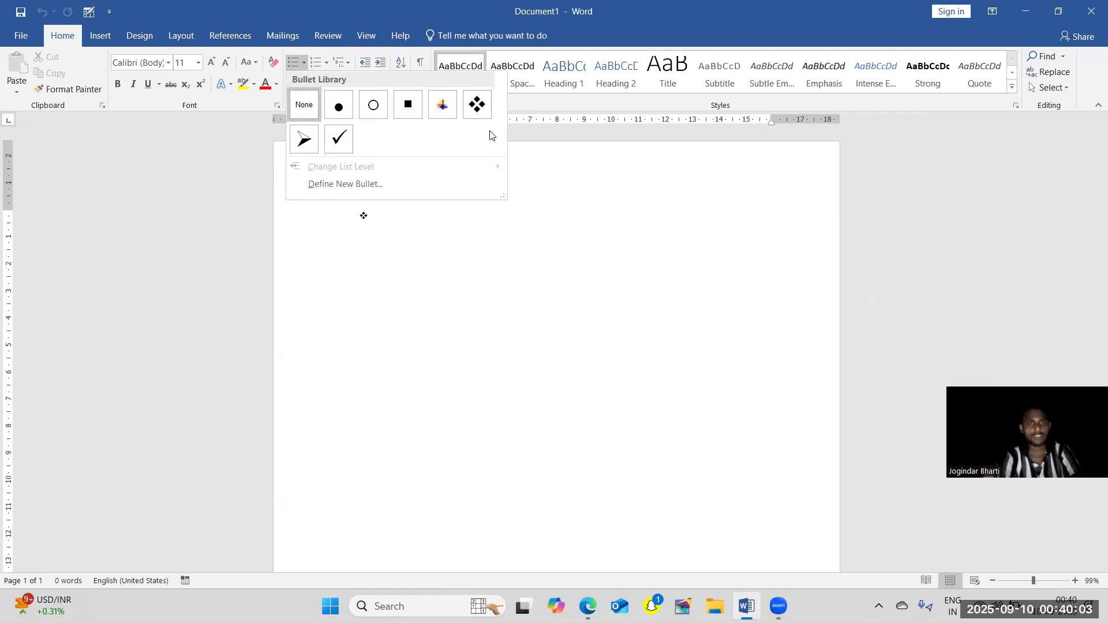
left_click(368, 245)
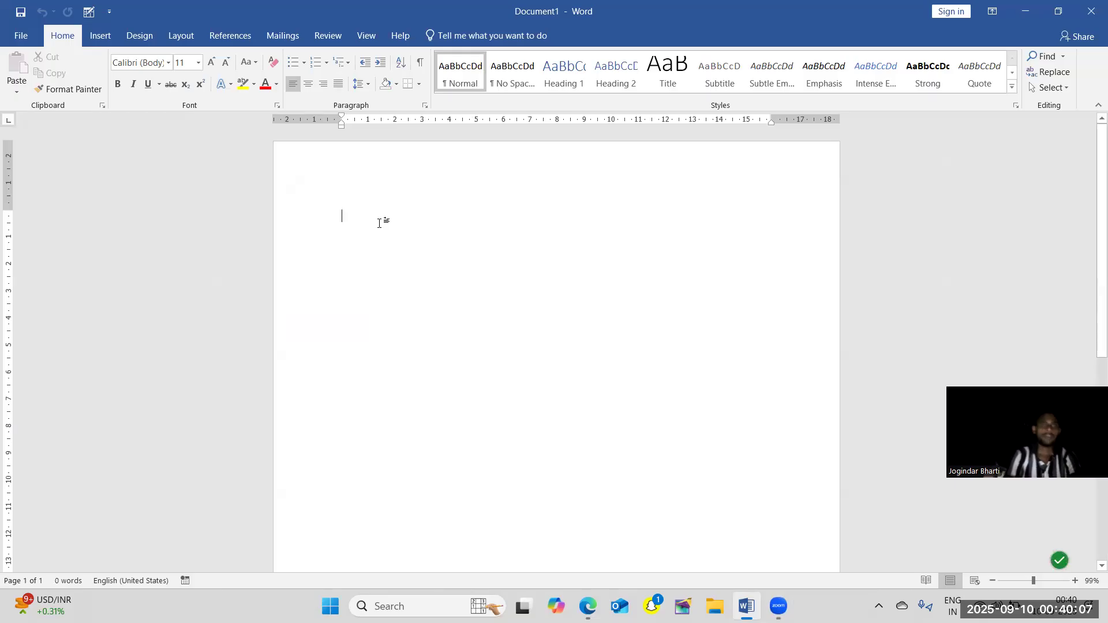
Enter the question "What is the full form of ram" on the first line of the document.
left_click(379, 218)
type("whw")
key("BackSpace")
key("BackSpace")
key("BackSpace")
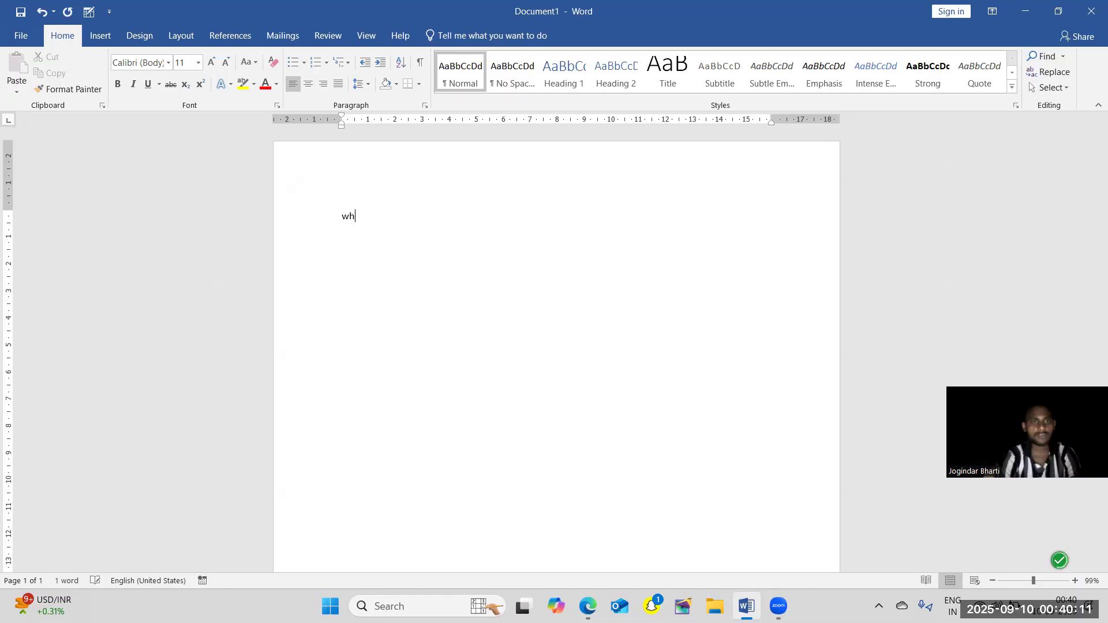
type("what ius=")
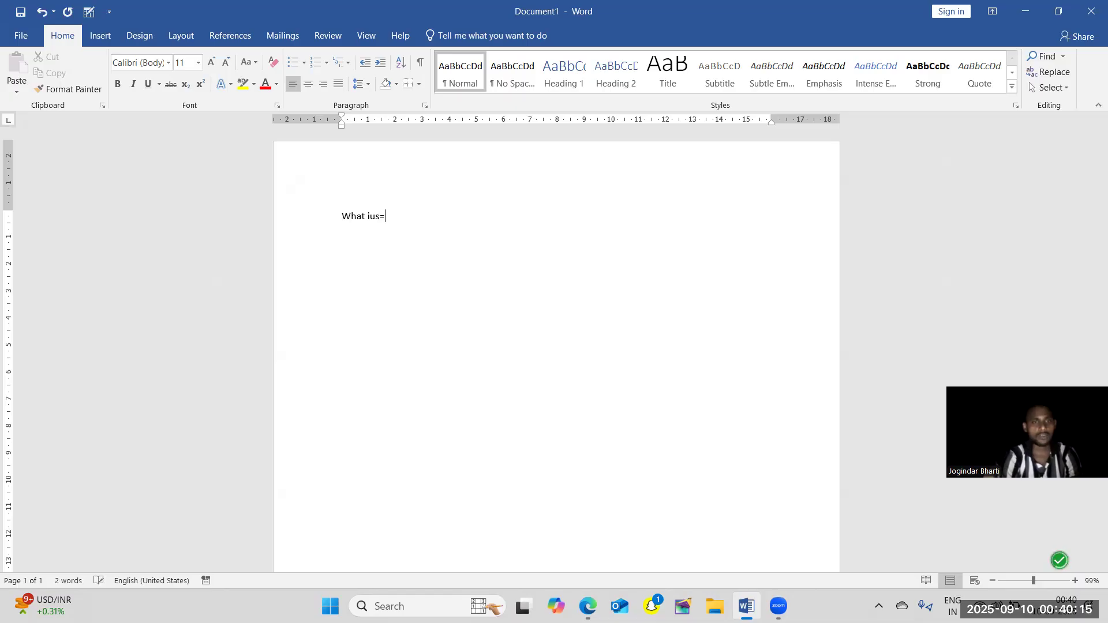
key("BackSpace")
key("BackSpace")
type("the ")
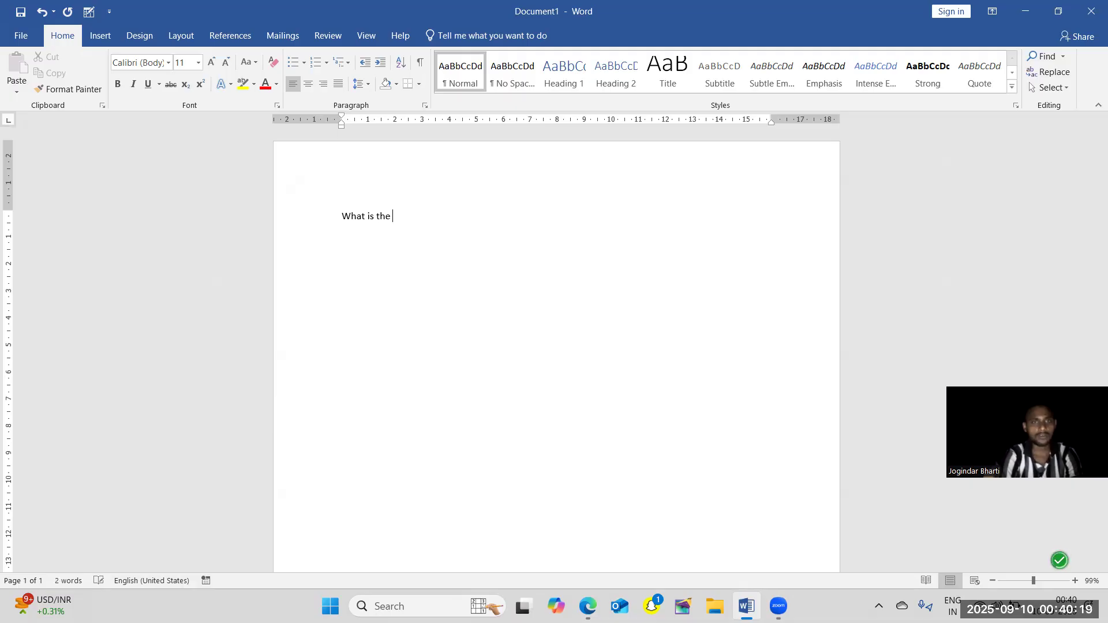
type("full form")
type(" fo")
type("of ram")
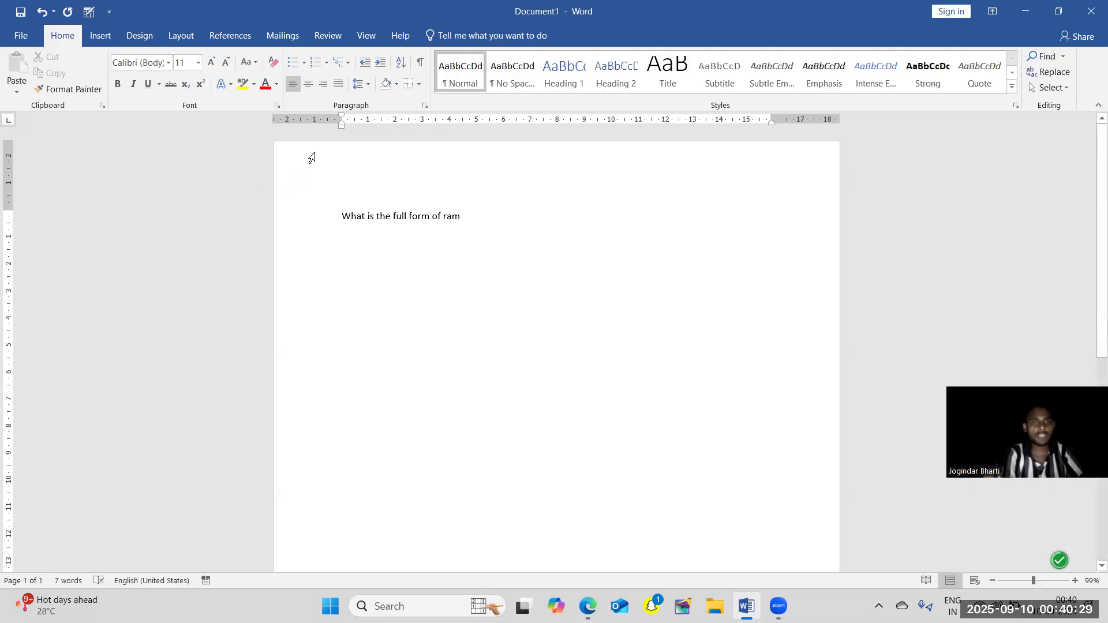
Start an arrow-bulleted list on the line below the question and enter "Ran" as its first item.
left_click(305, 62)
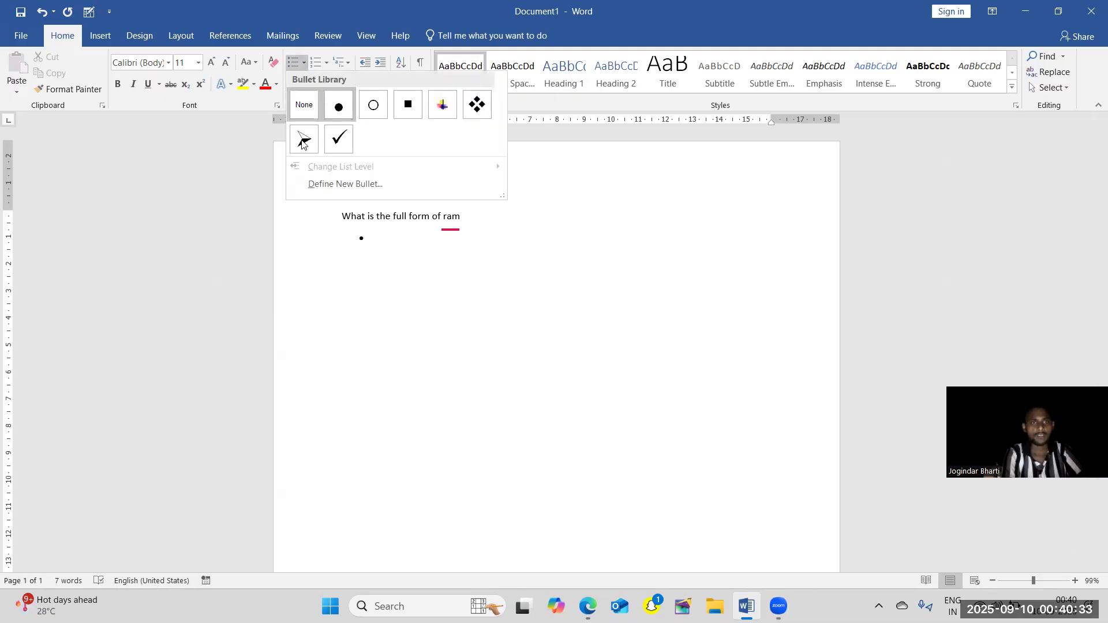
left_click(395, 251)
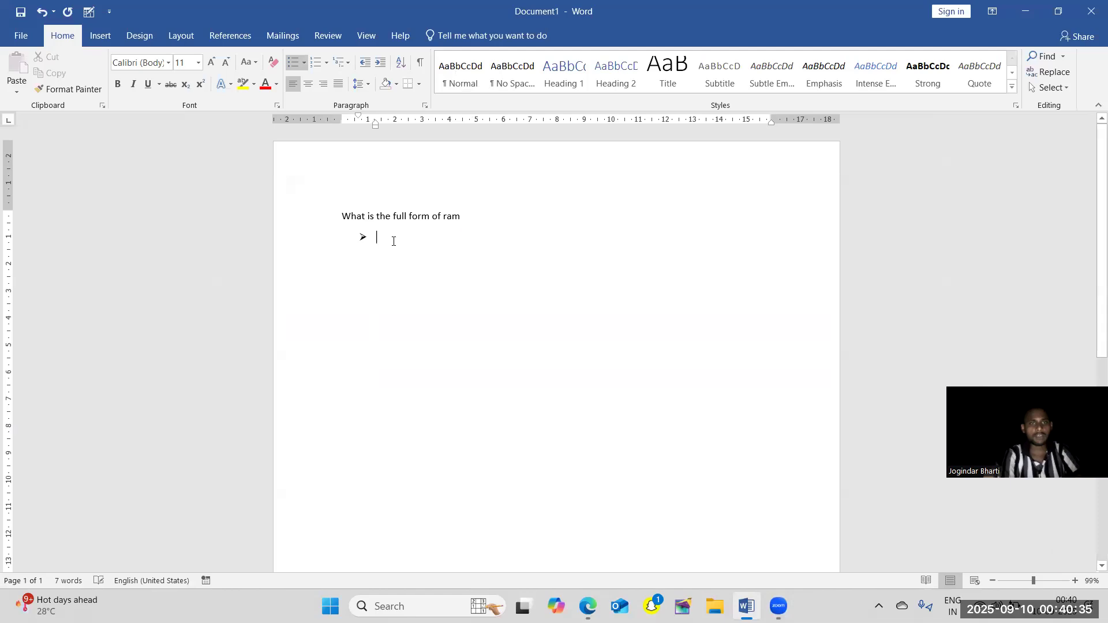
type("ra")
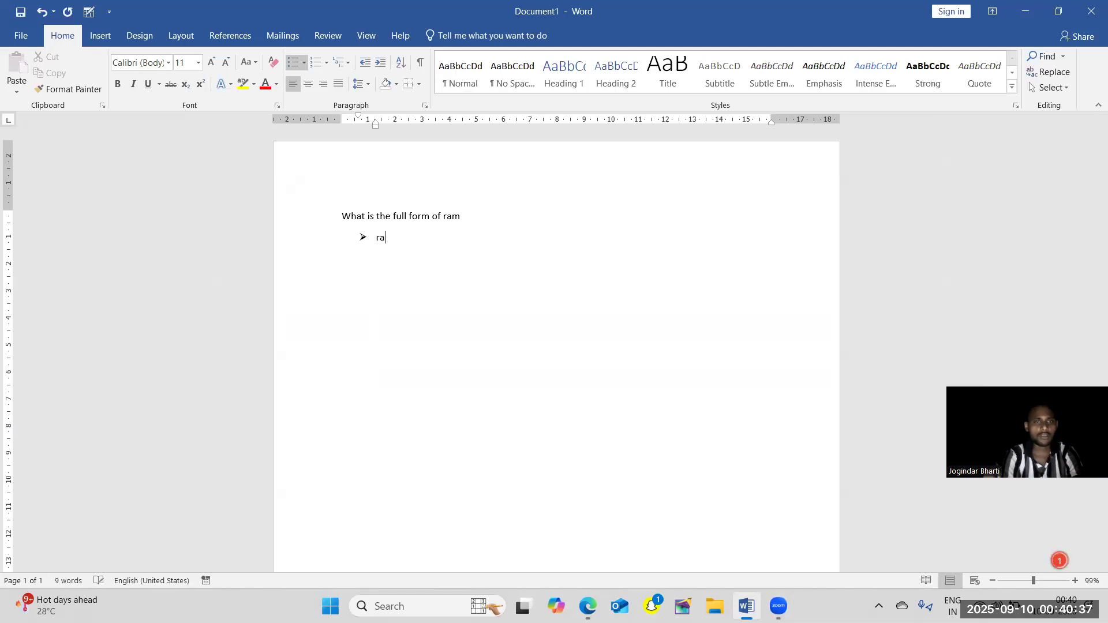
type("n")
key("Return")
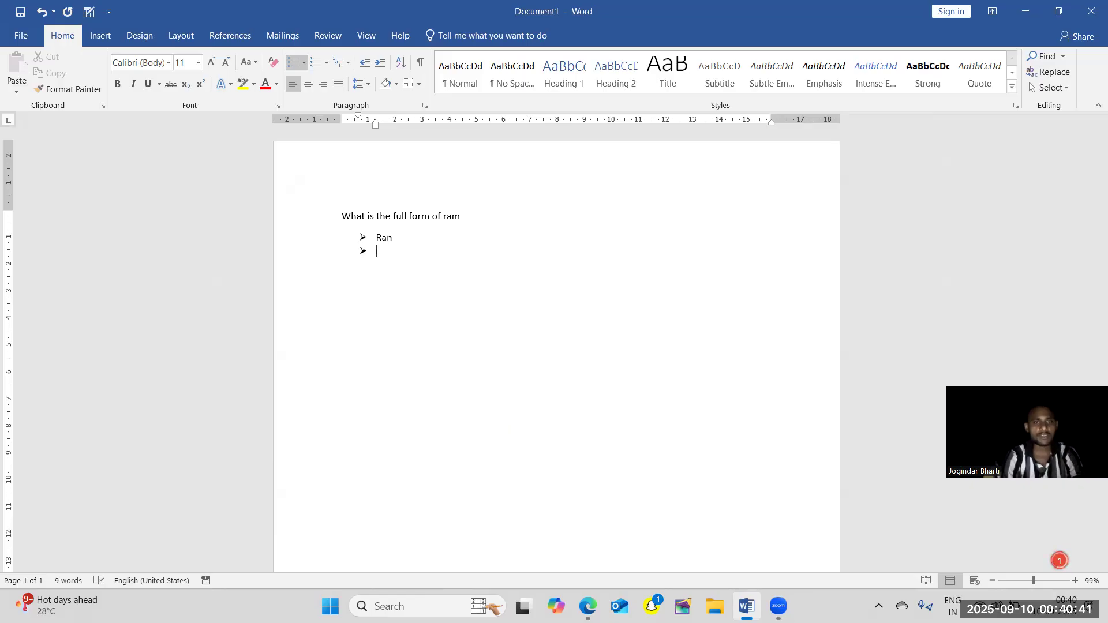
Enter "Ram dome access memory" as the second item of the arrow-bulleted list.
type("ra")
key("BackSpace")
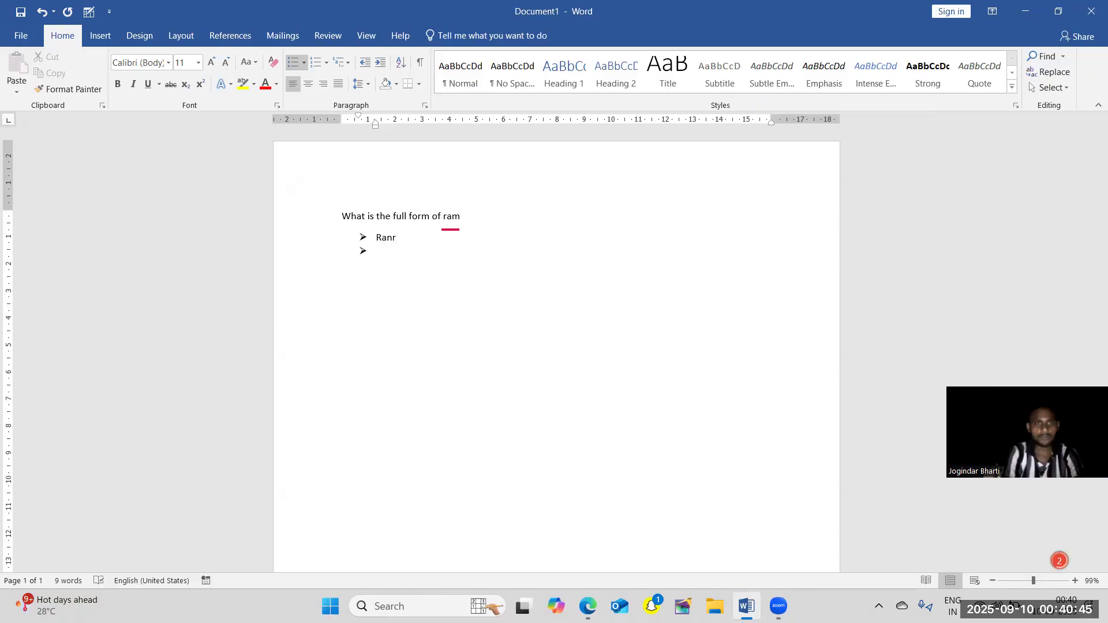
type("ram ")
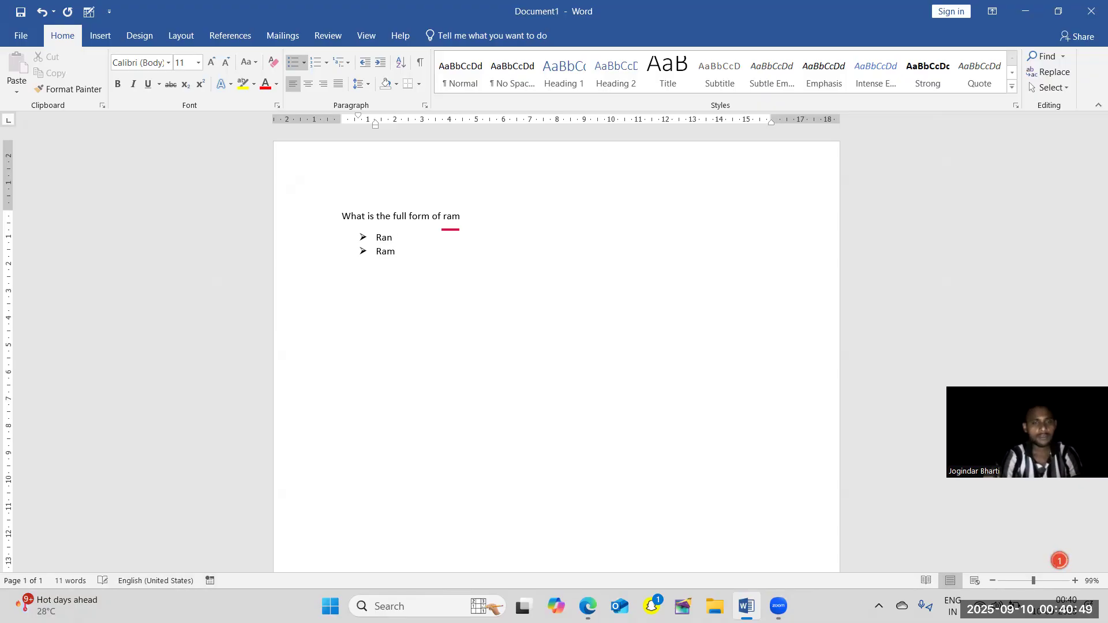
type("do")
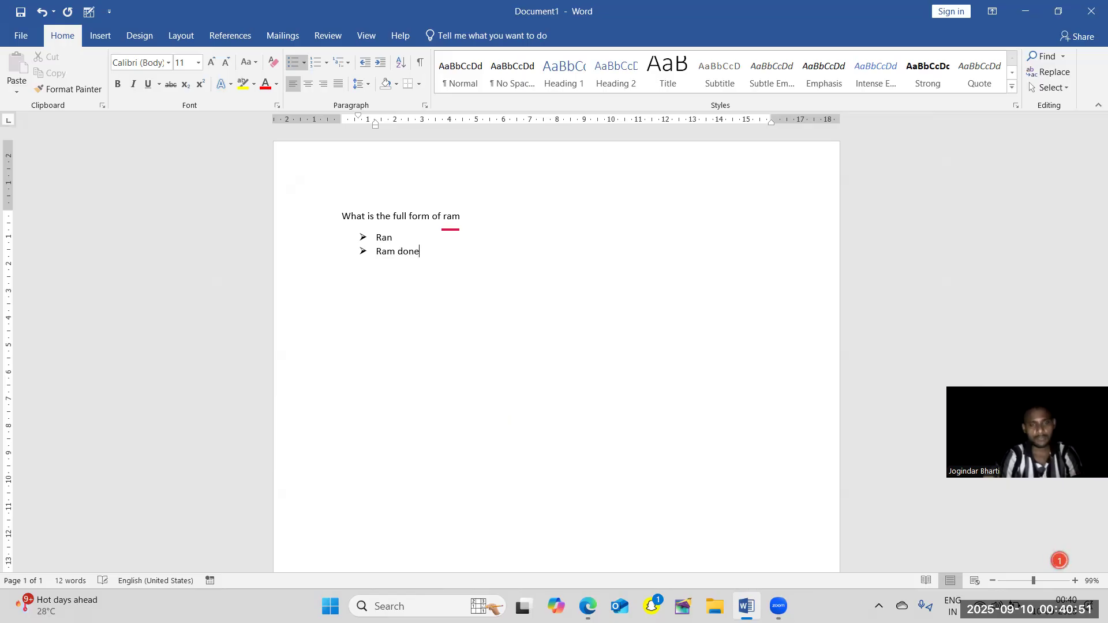
type("me add==")
key("BackSpace")
key("BackSpace")
key("BackSpace")
key("BackSpace")
key("BackSpace")
key("BackSpace")
type("ccews ")
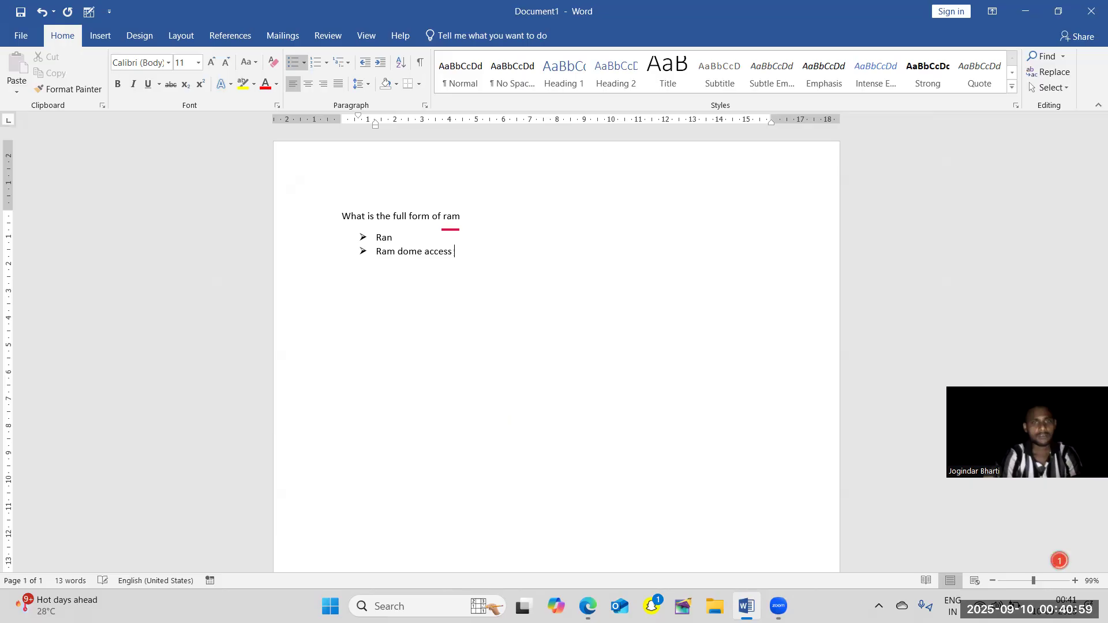
type("nee")
key("BackSpace")
key("BackSpace")
type("memory")
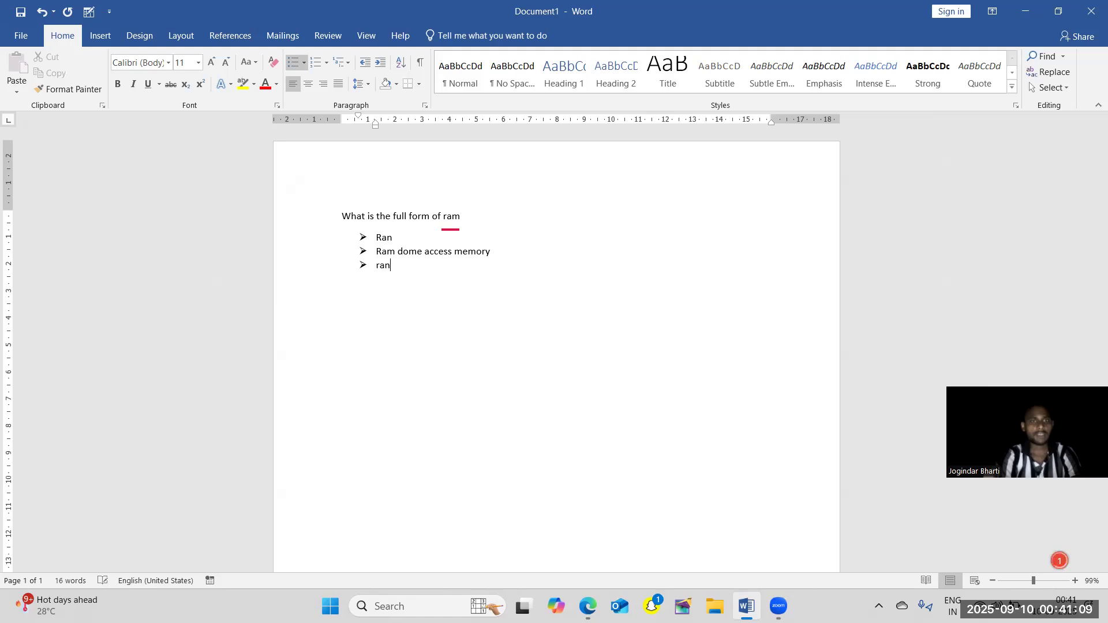
Add "Random access memory" and "Other" as the third and fourth list items, then end the list.
type("m")
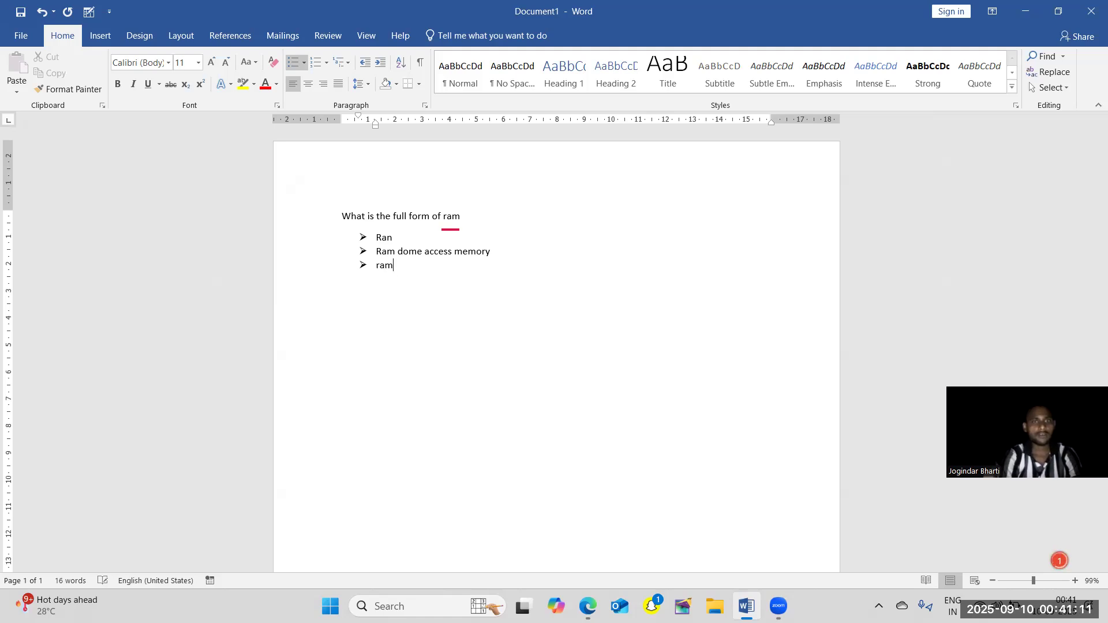
type("=")
key("BackSpace")
key("BackSpace")
type("ndom a")
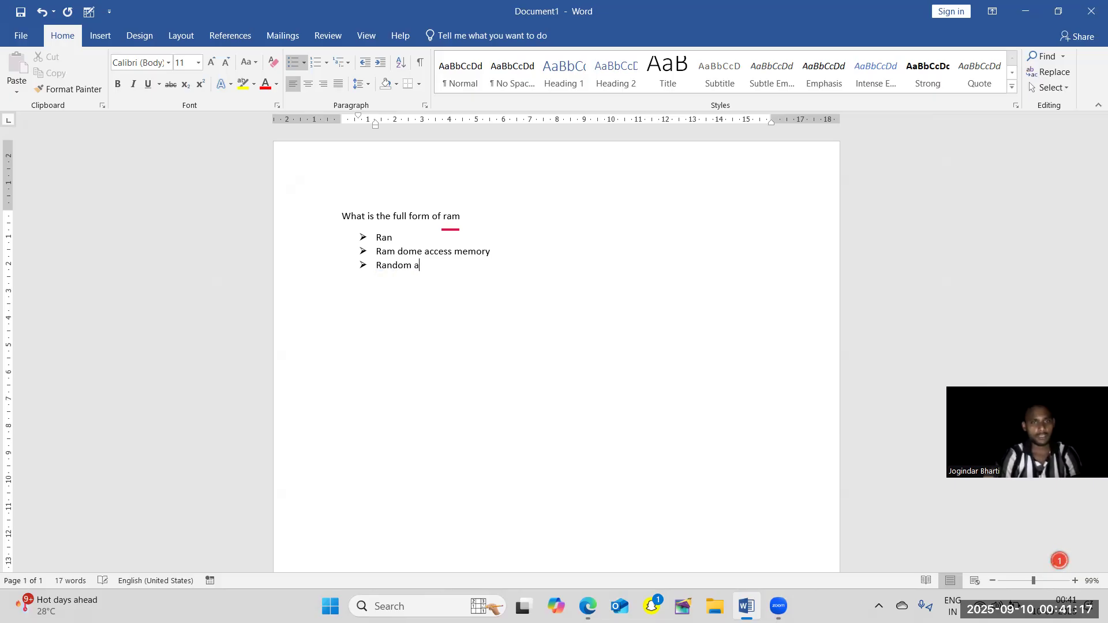
type("ccess men")
key("BackSpace")
type("mory ")
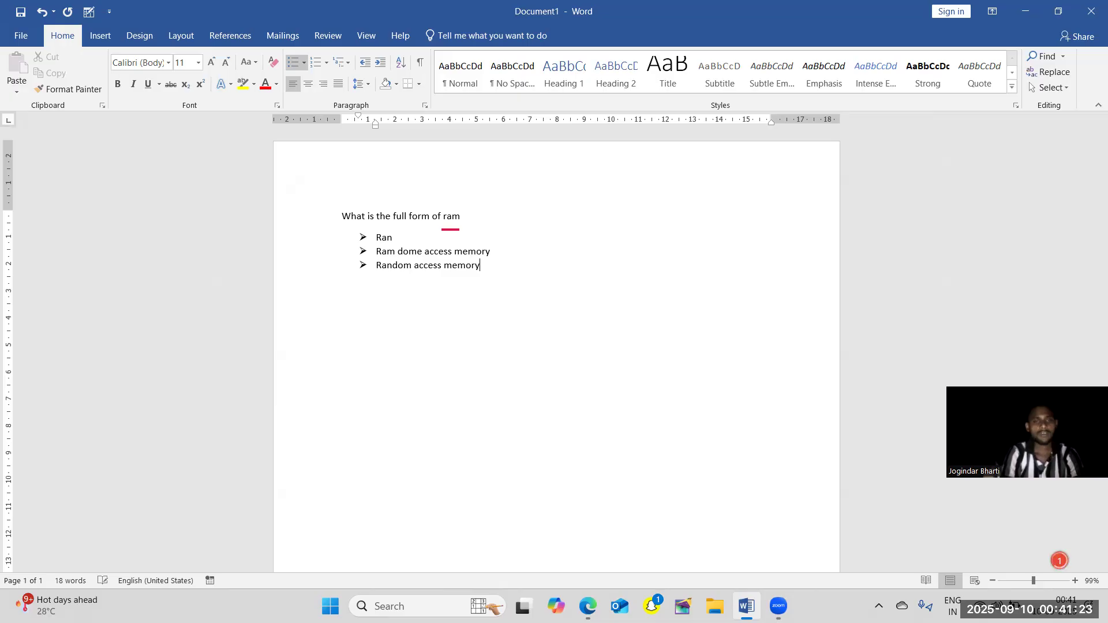
type("other")
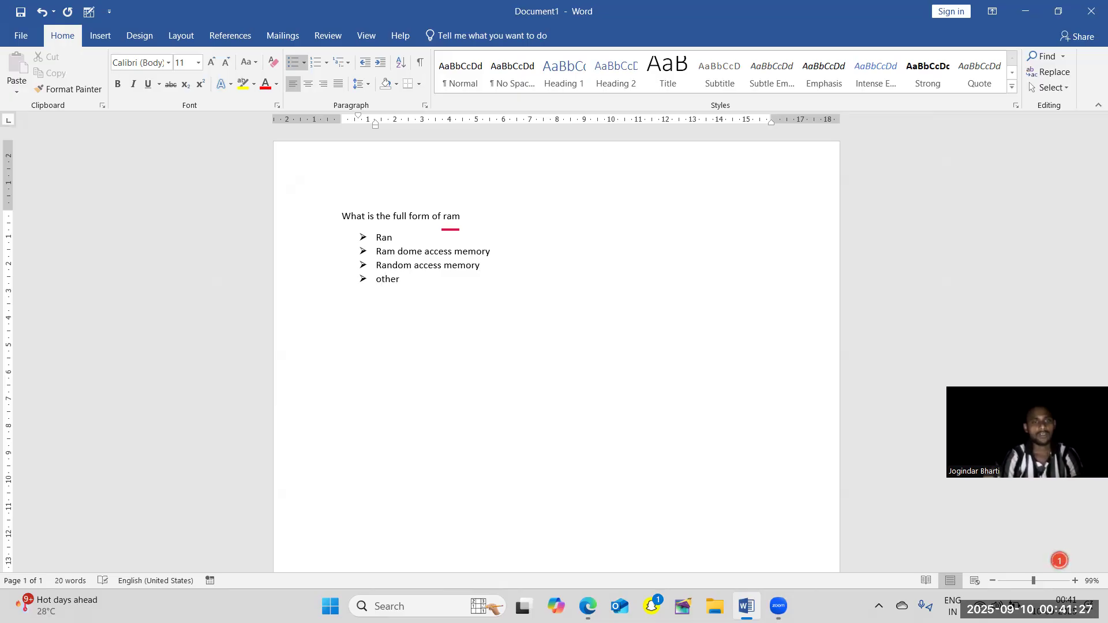
key("Return")
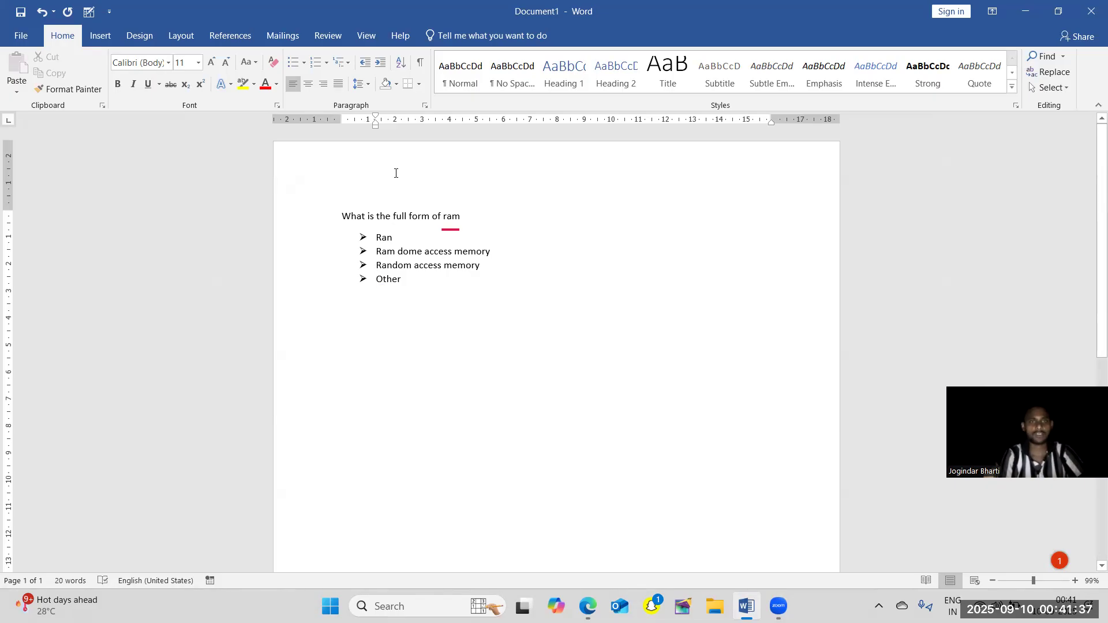
Add a square-bulleted list under "Other" with the items "Dfghdjkf", "Sdfgdf" and "Dfgf".
left_click(305, 64)
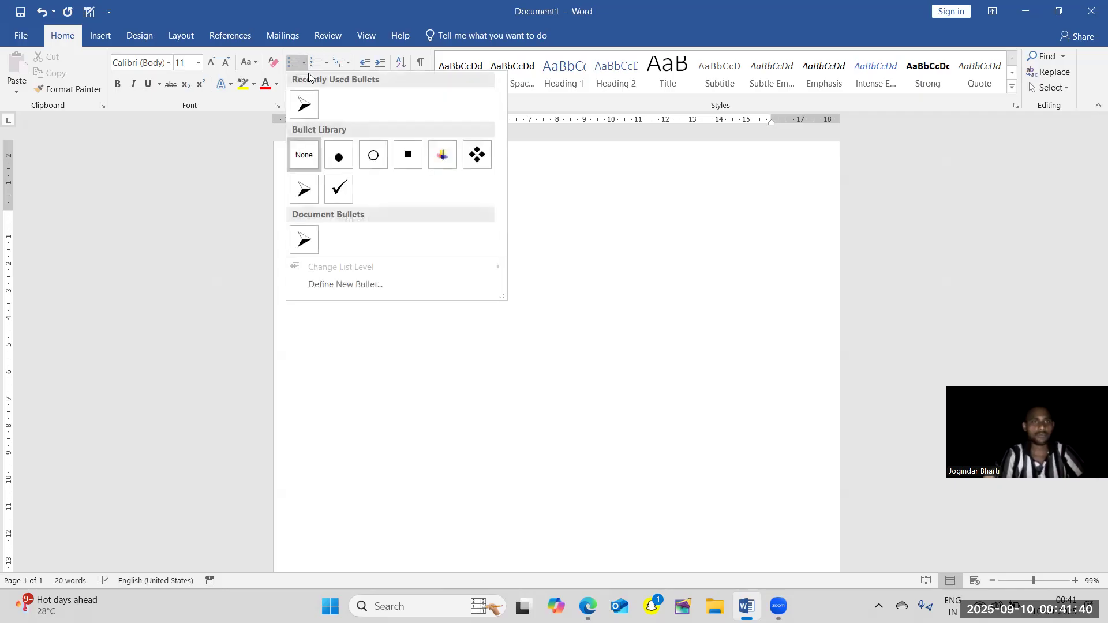
left_click(408, 156)
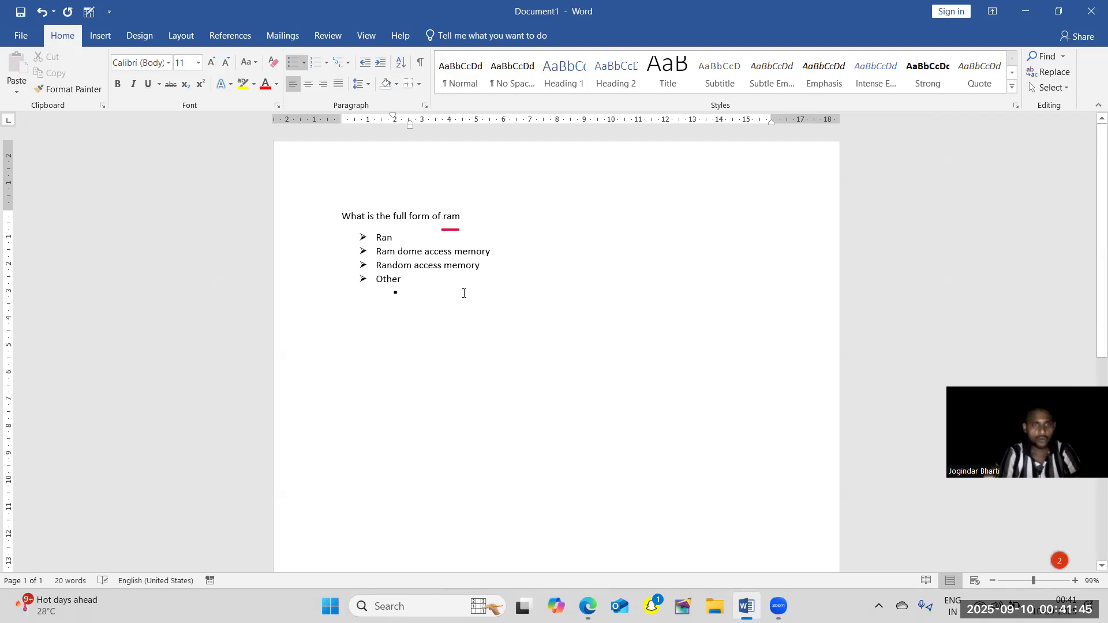
type("dfghdjkf")
key("Return")
type("sdfgdf")
key("Return")
type("dfgf")
key("Return")
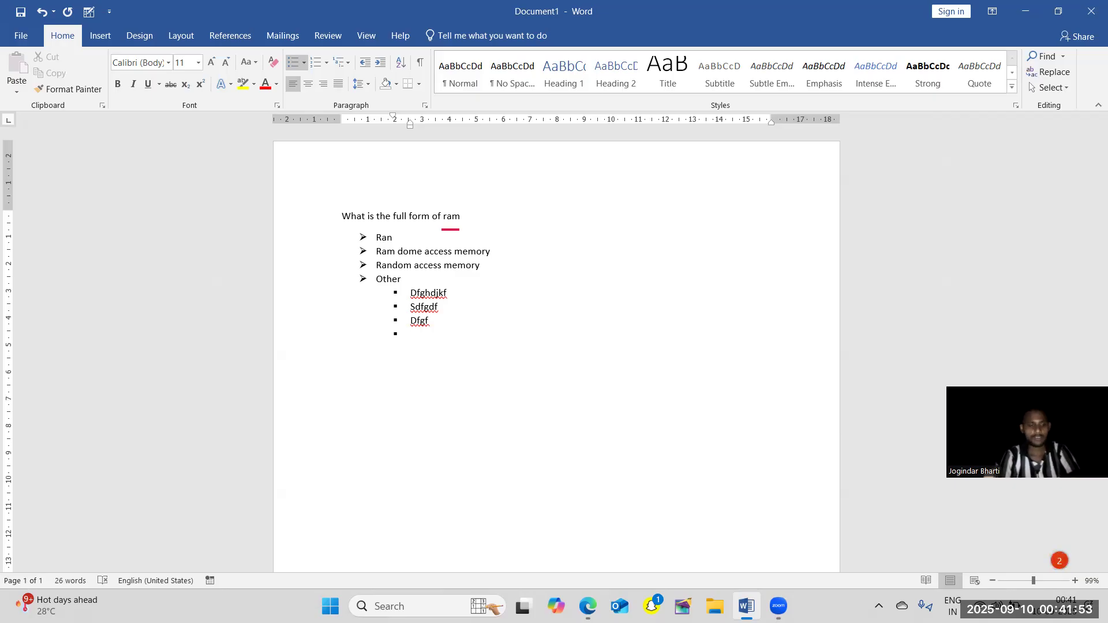
Delete all the square-bulleted items under "Other" together with their bullets.
key("BackSpace")
key("BackSpace")
key("BackSpace")
key("BackSpace")
key("BackSpace")
key("BackSpace")
key("BackSpace")
key("BackSpace")
key("BackSpace")
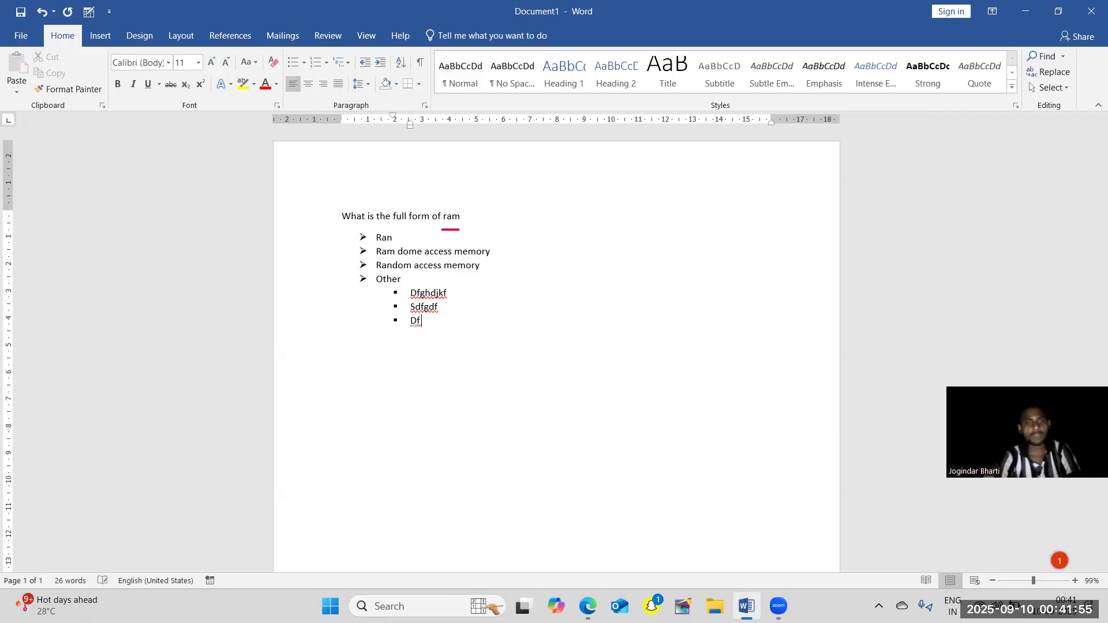
key("BackSpace")
key("BackSpace")
key("BackSpace")
key("BackSpace")
key("BackSpace")
key("BackSpace")
key("BackSpace")
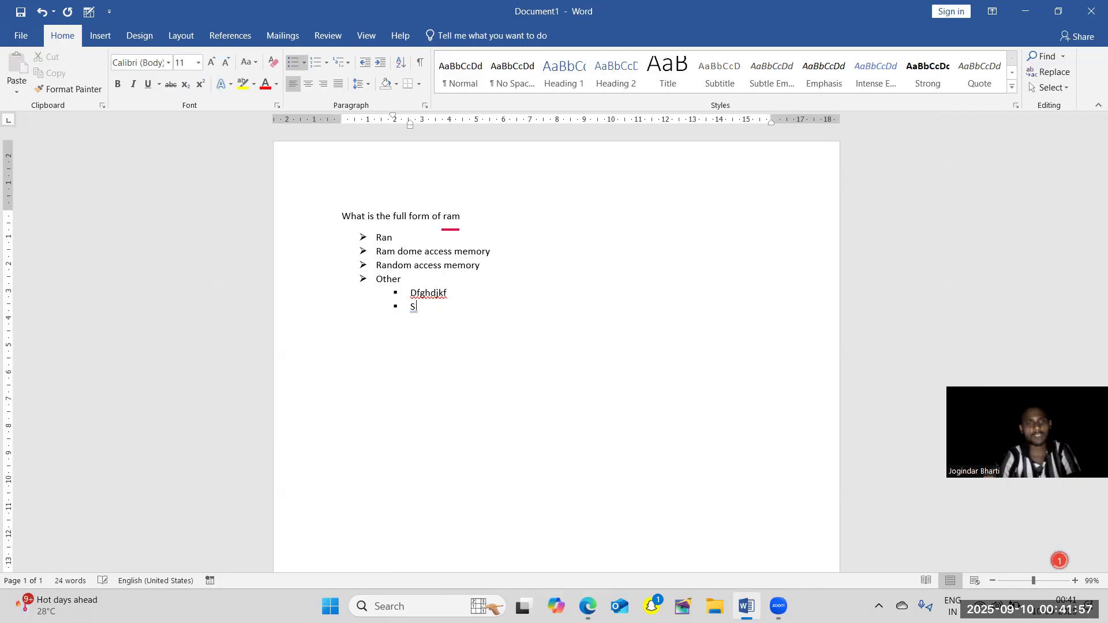
key("BackSpace")
key("BackSpace")
key("BackSpace")
key("BackSpace")
key("BackSpace")
key("BackSpace")
key("BackSpace")
key("BackSpace")
key("BackSpace")
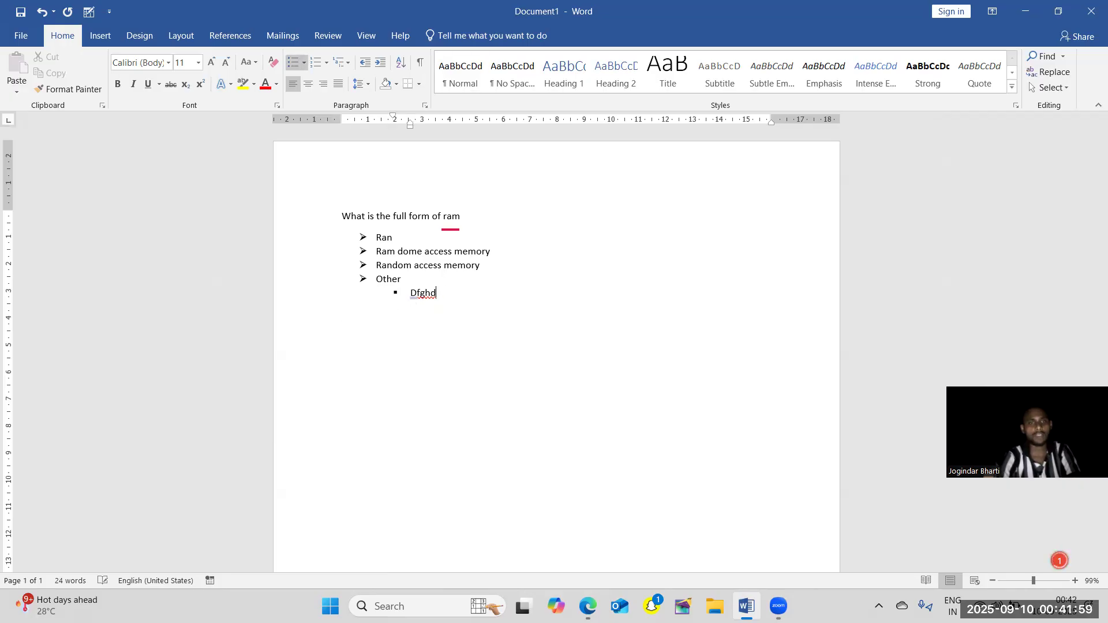
key("BackSpace")
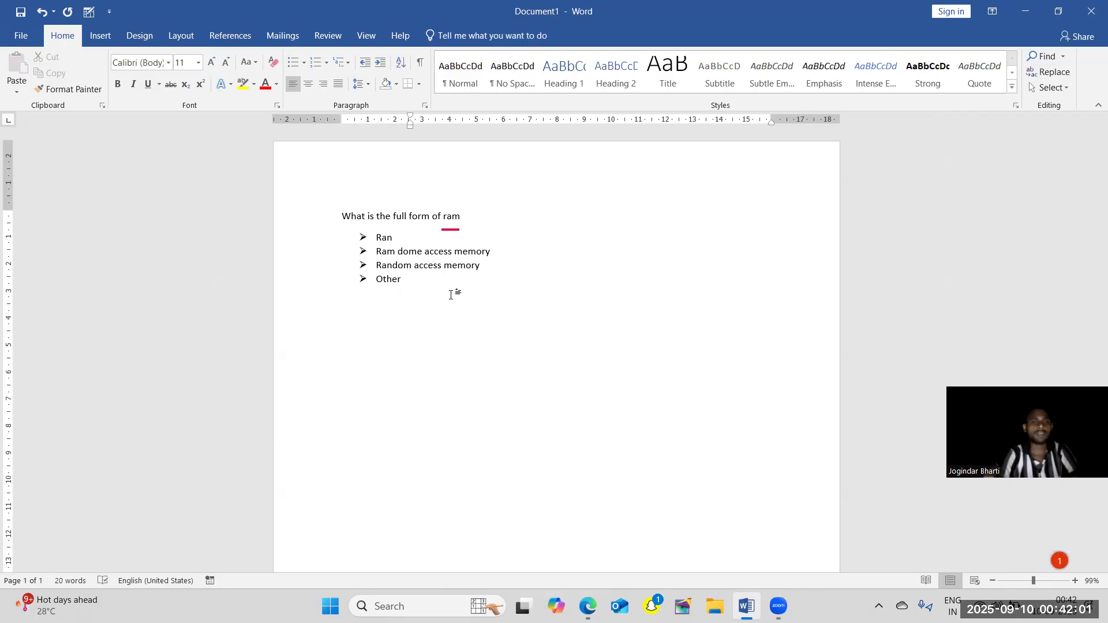
Change the bullets of the four answer items from "Ran" to "Other" to the four-diamond style.
left_click_drag(423, 294, 335, 239)
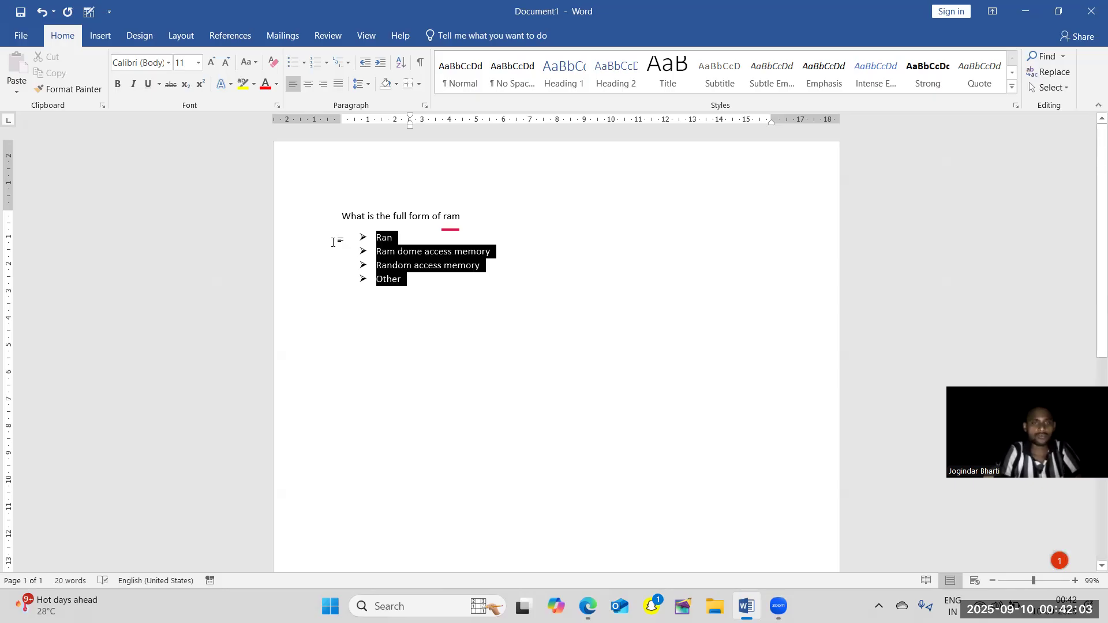
left_click(304, 63)
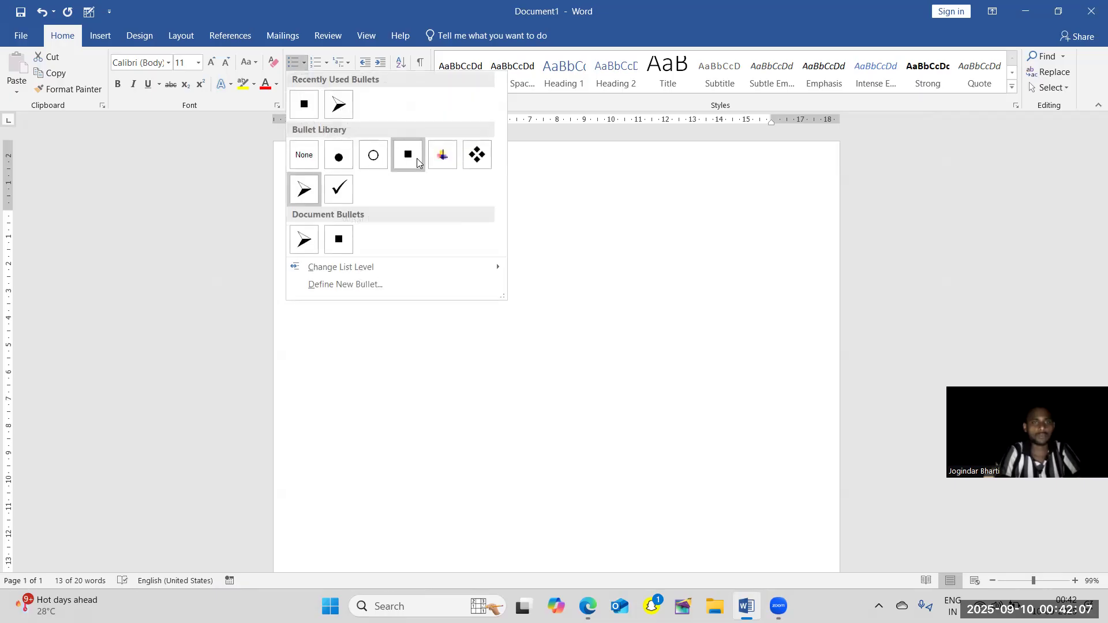
left_click(483, 163)
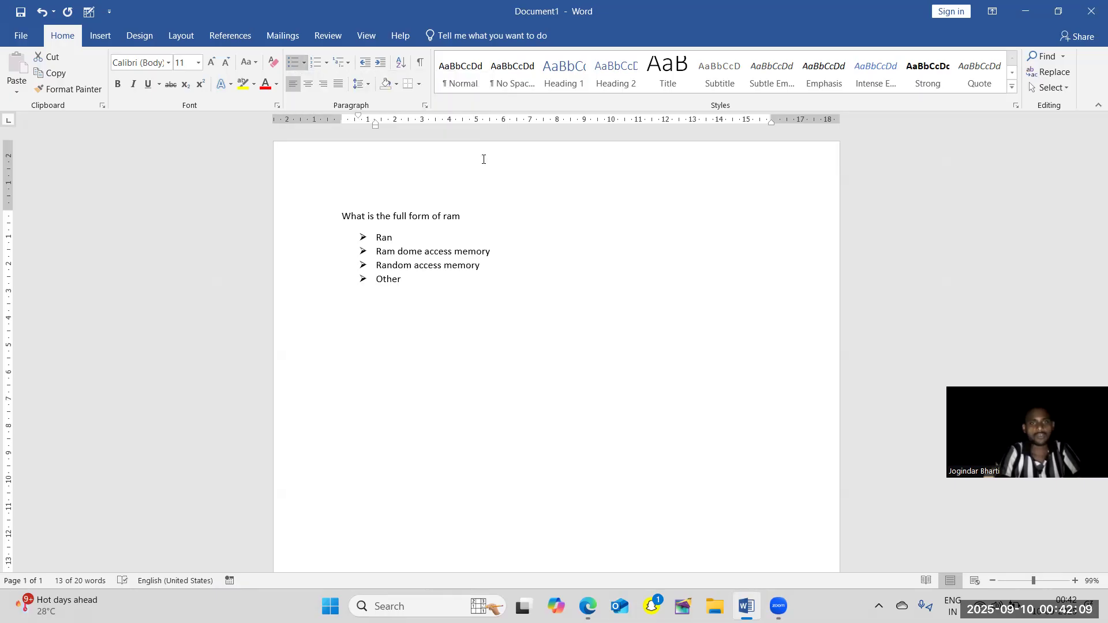
left_click(518, 314)
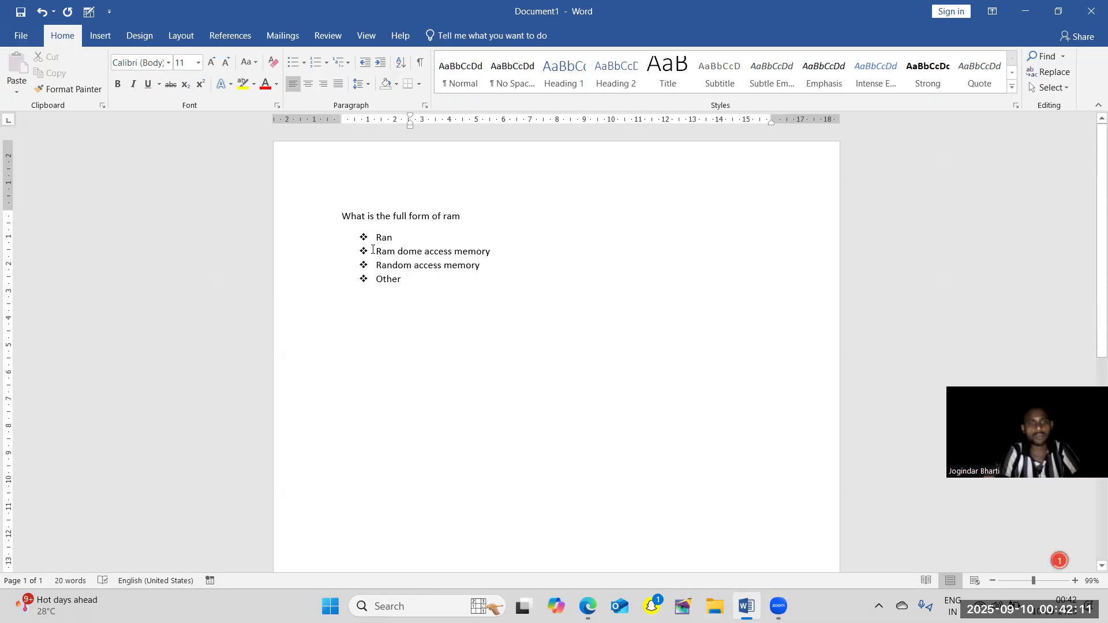
Change the bullets of the four answer items from "Ran" to "Other" to the check mark style.
left_click_drag(452, 279, 338, 235)
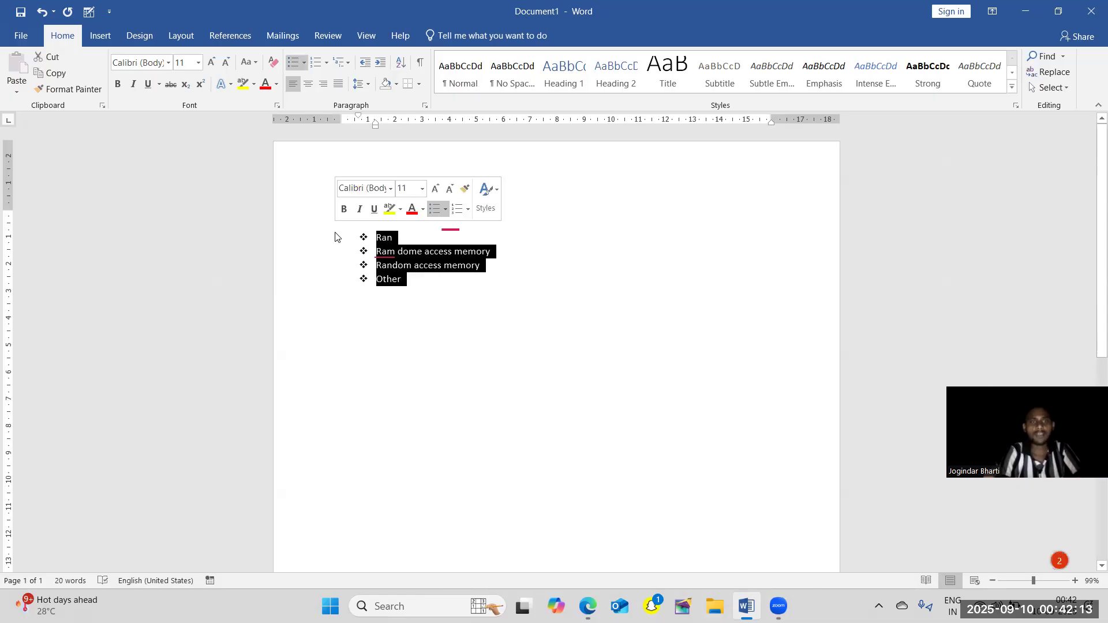
left_click(304, 63)
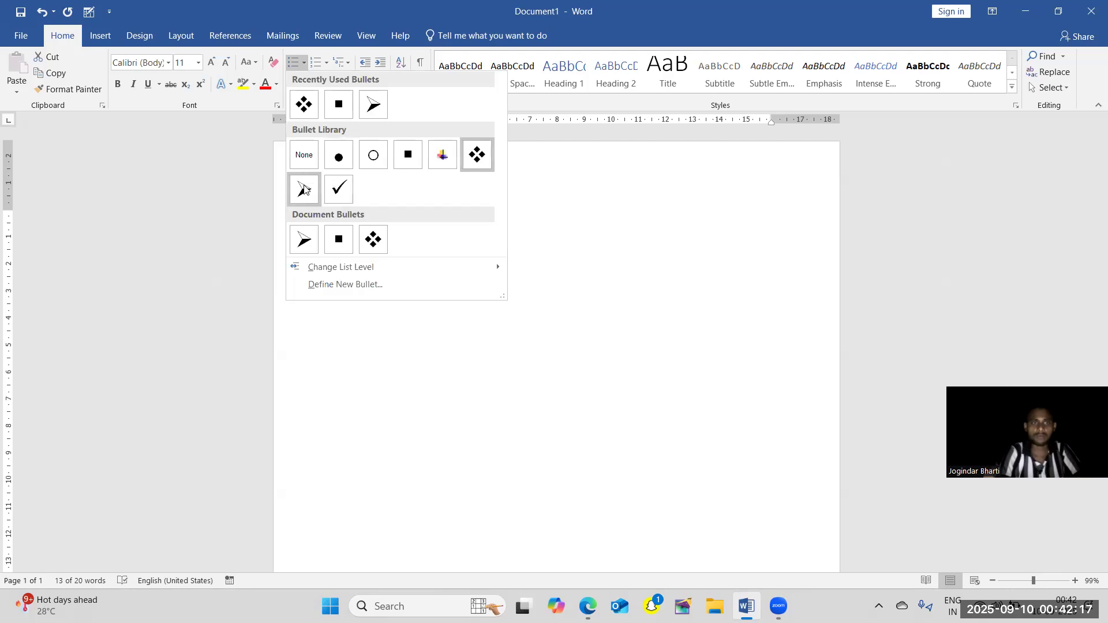
left_click(338, 189)
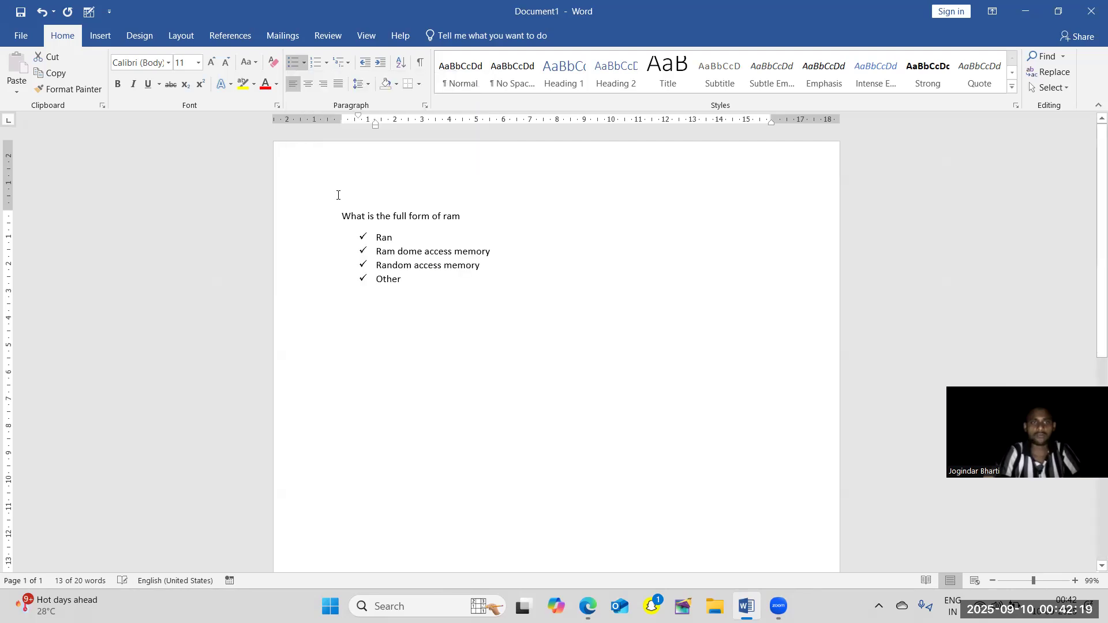
left_click(430, 323)
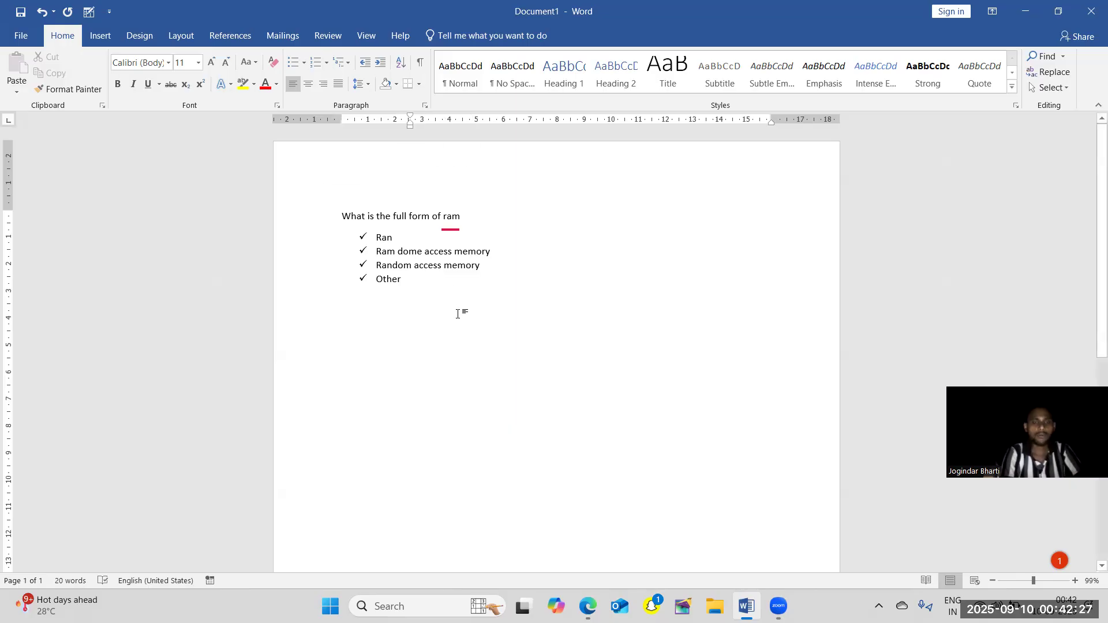
Replace the bullets of the four answer items with 1. 2. 3. numbering.
left_click_drag(355, 242, 372, 236)
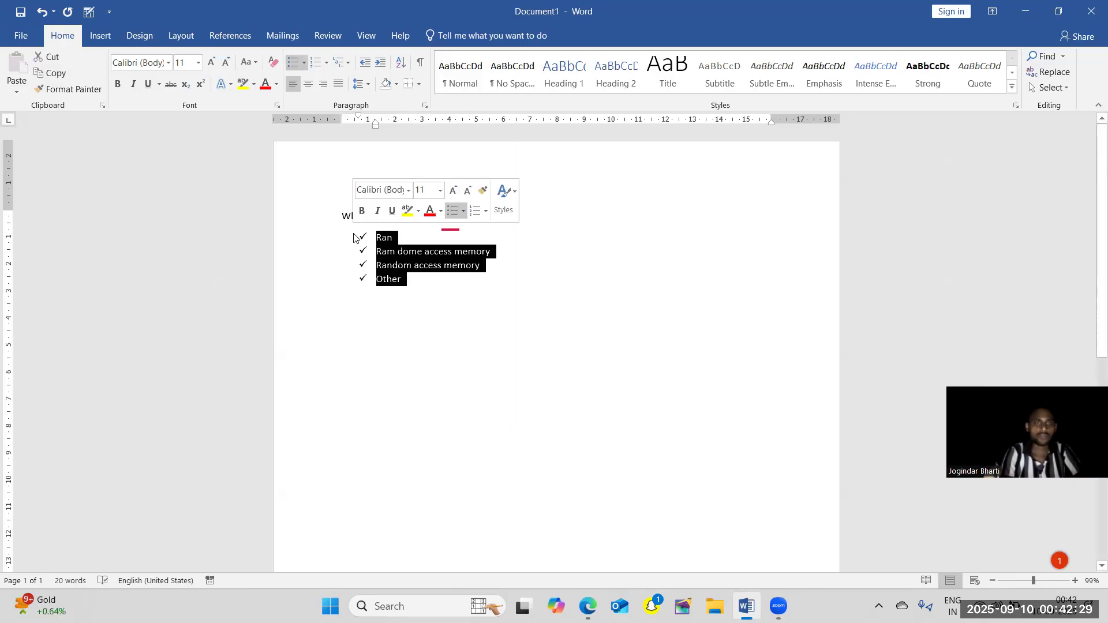
left_click(327, 62)
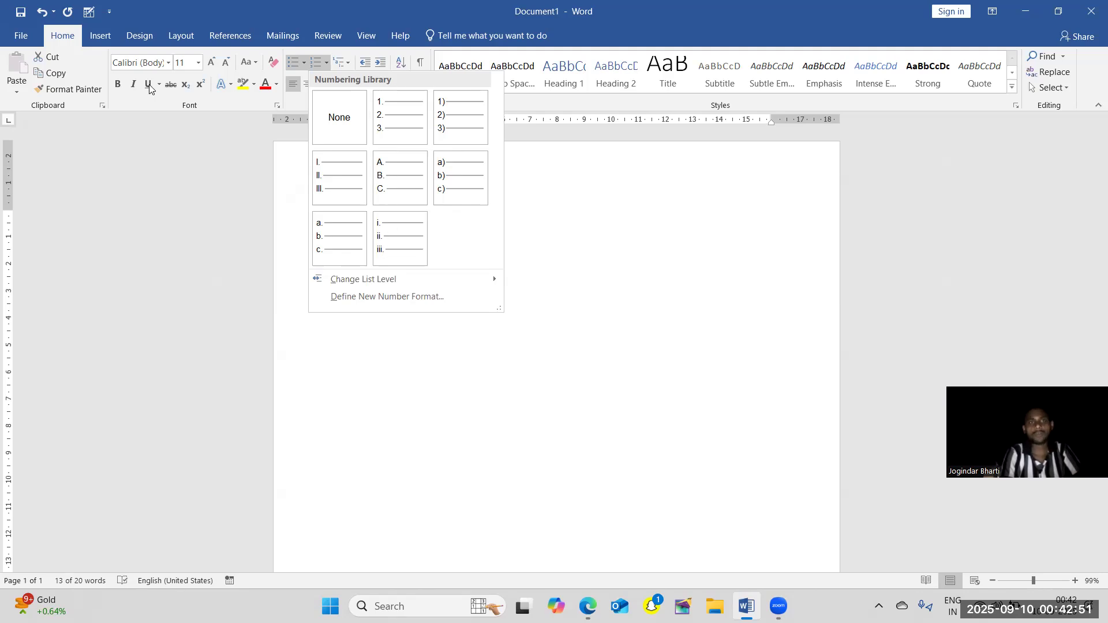
left_click(380, 122)
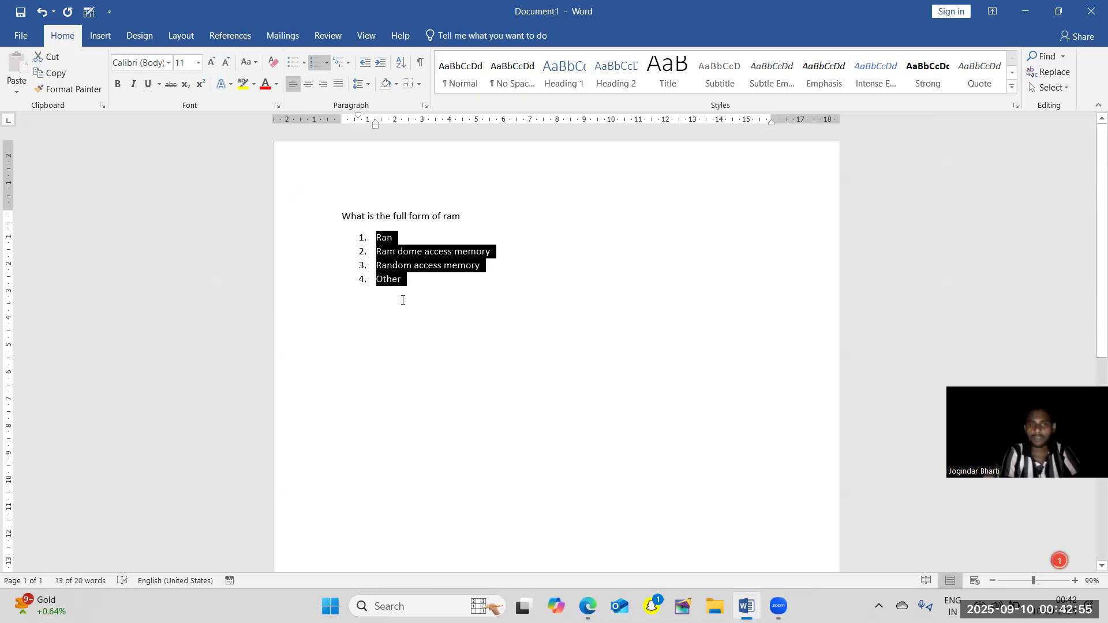
End the numbered list after "Other" and begin an unnumbered line below it with "What is".
left_click(443, 289)
key("Return")
key("BackSpace")
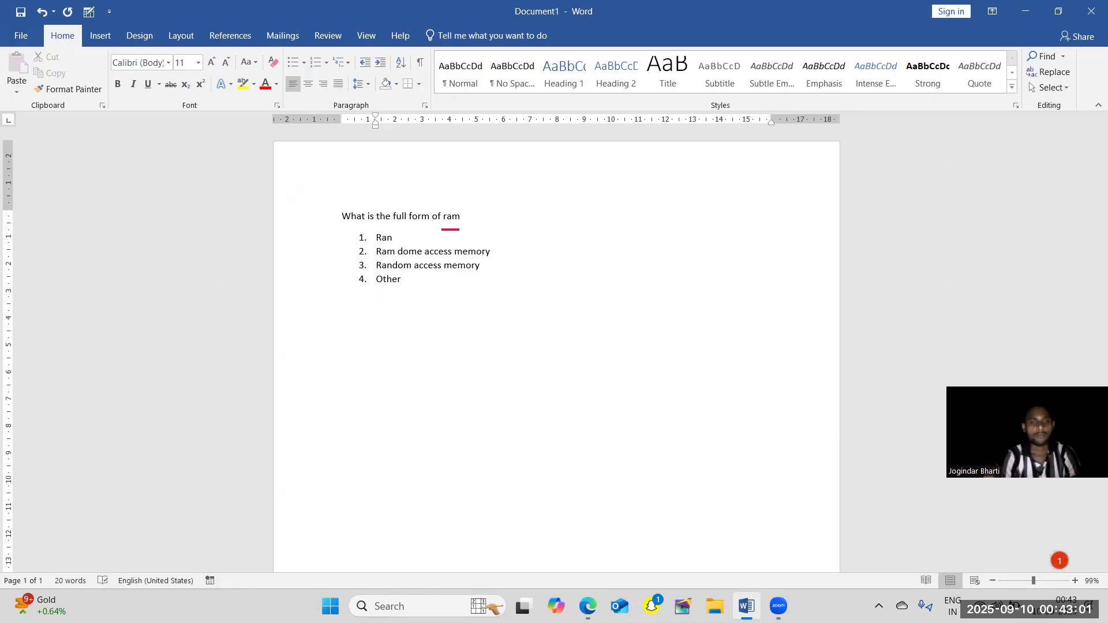
type("rom")
key("BackSpace")
key("BackSpace")
key("BackSpace")
key("BackSpace")
type("whar us")
key("BackSpace")
key("BackSpace")
key("BackSpace")
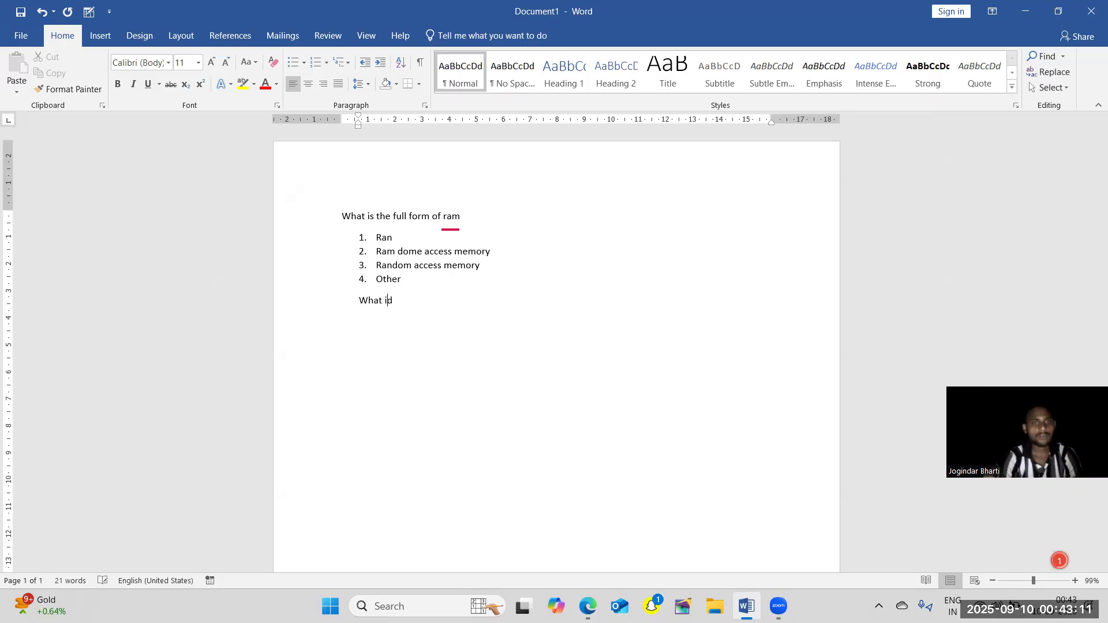
type("id =")
key("BackSpace")
key("BackSpace")
key("BackSpace")
type("s ")
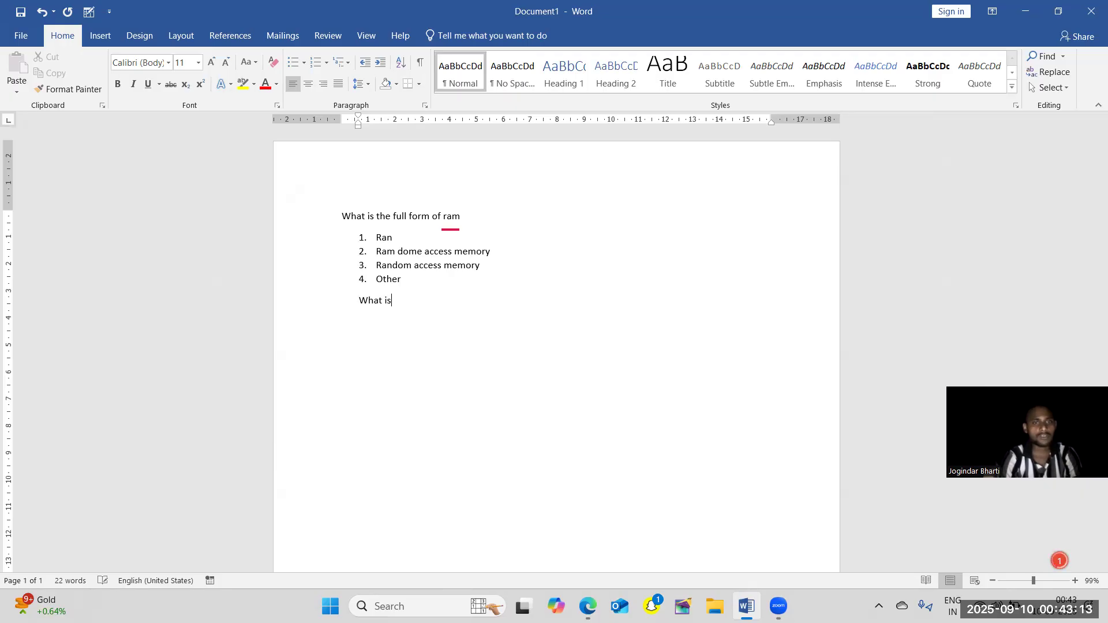
type("the fu")
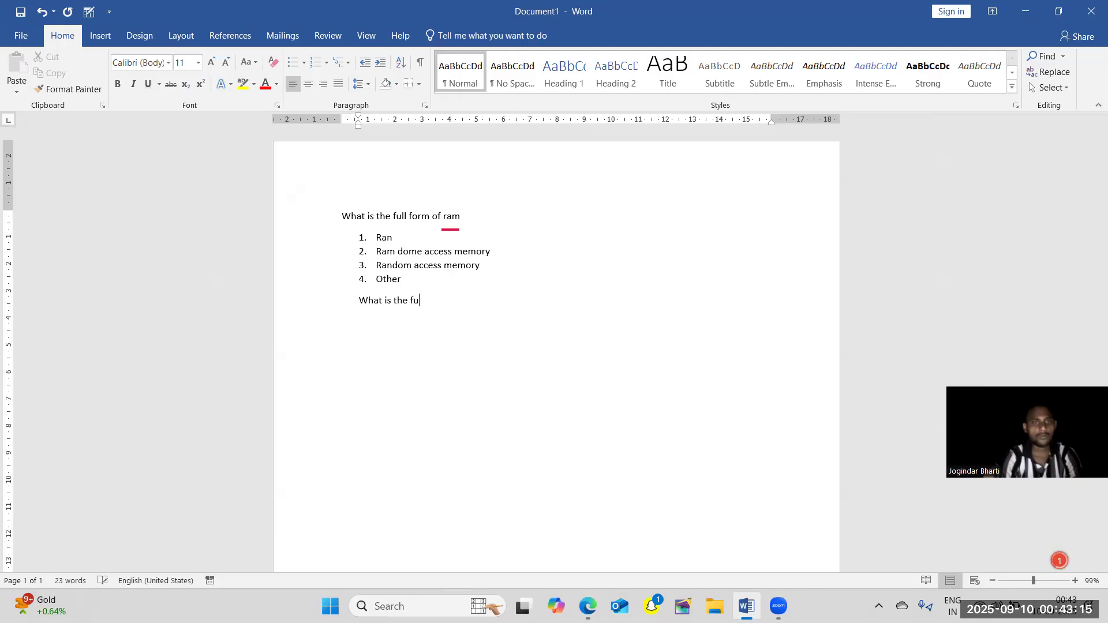
type("ll form")
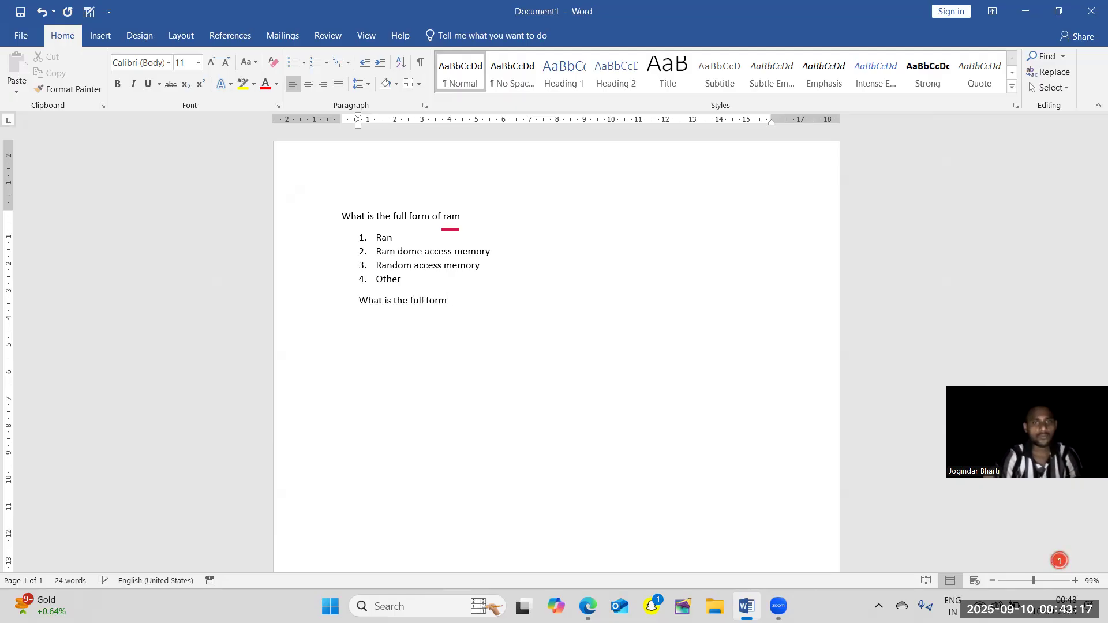
type(" of r")
type("n==")
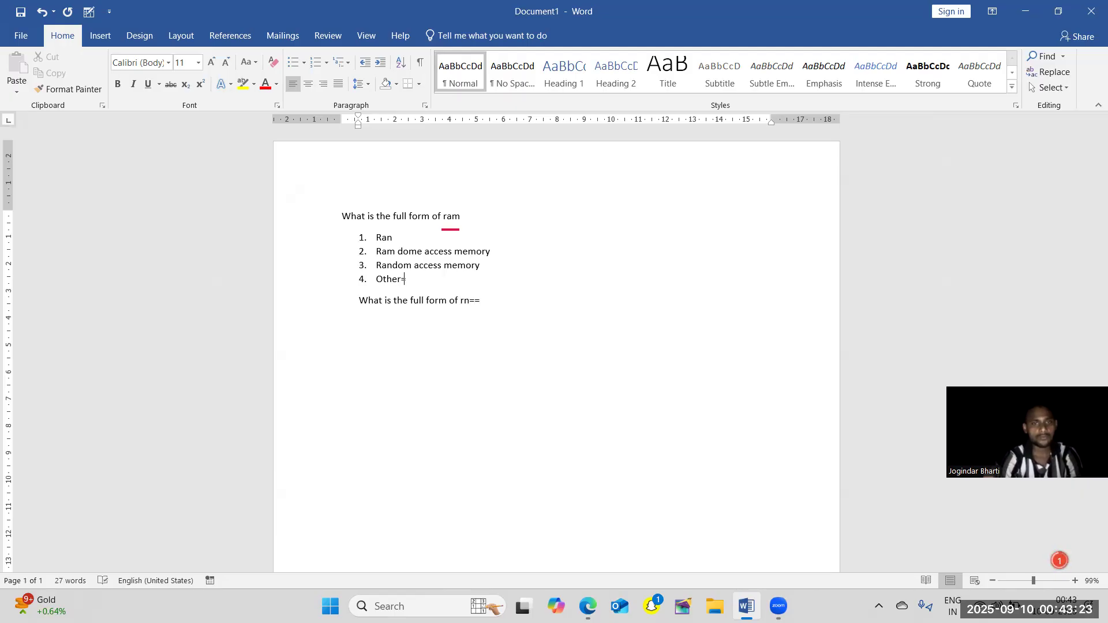
Complete the second question as "What is the full form of rom" and add a new line below it.
left_click(405, 279)
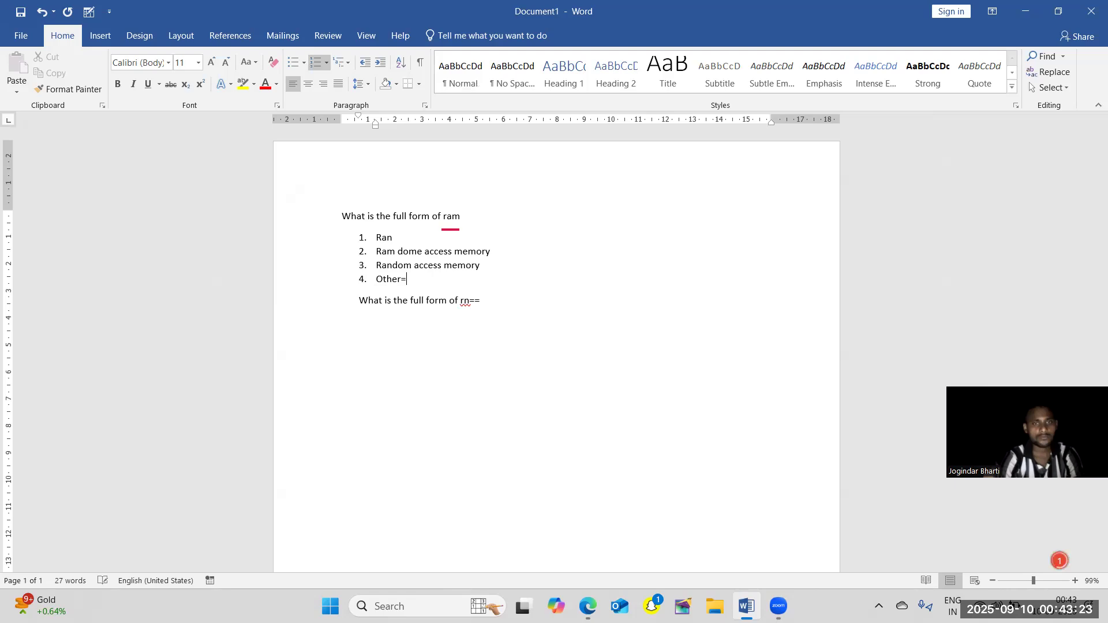
left_click(498, 308)
type("==")
key("BackSpace")
key("BackSpace")
key("BackSpace")
key("BackSpace")
type("om")
key("Return")
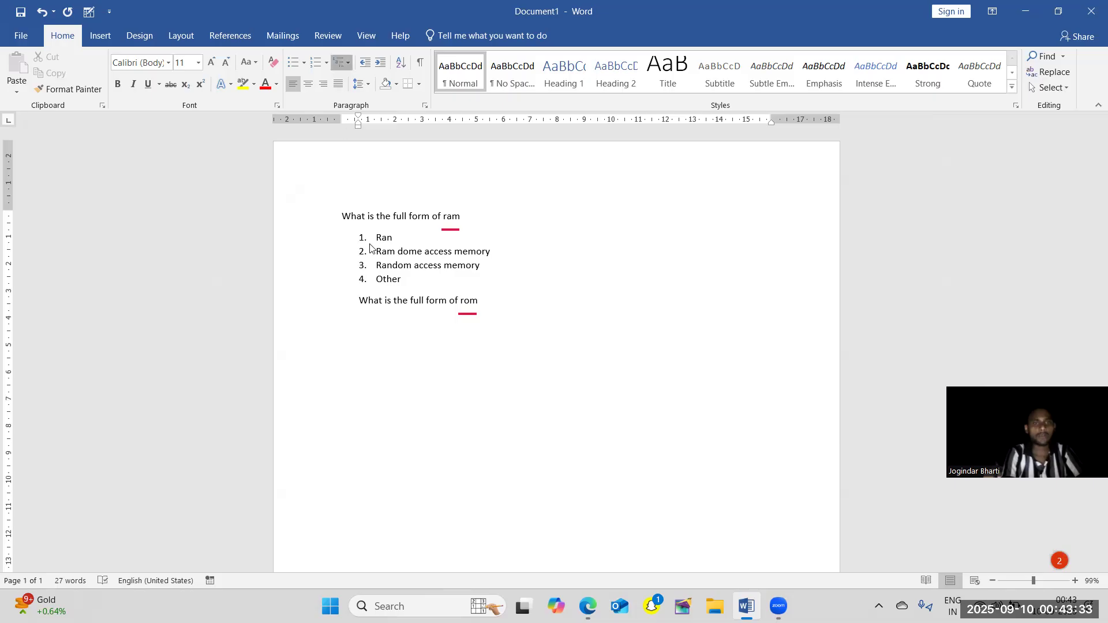
Start an a) b) c) list under the rom question with "Ran access memory" as its first item, followed by an empty second item.
left_click(326, 62)
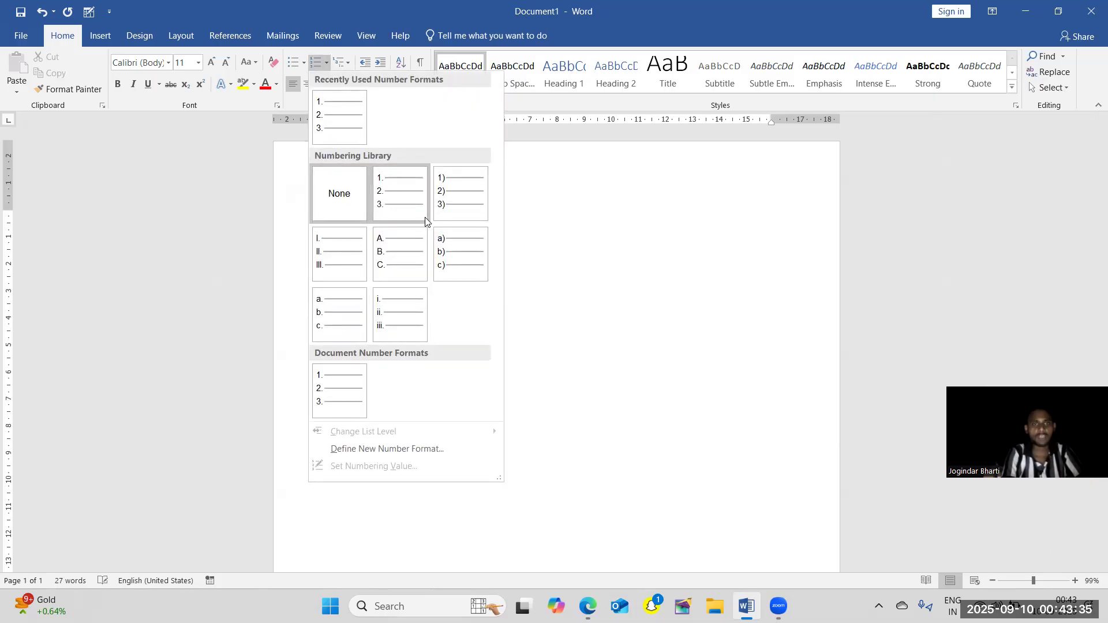
left_click(442, 247)
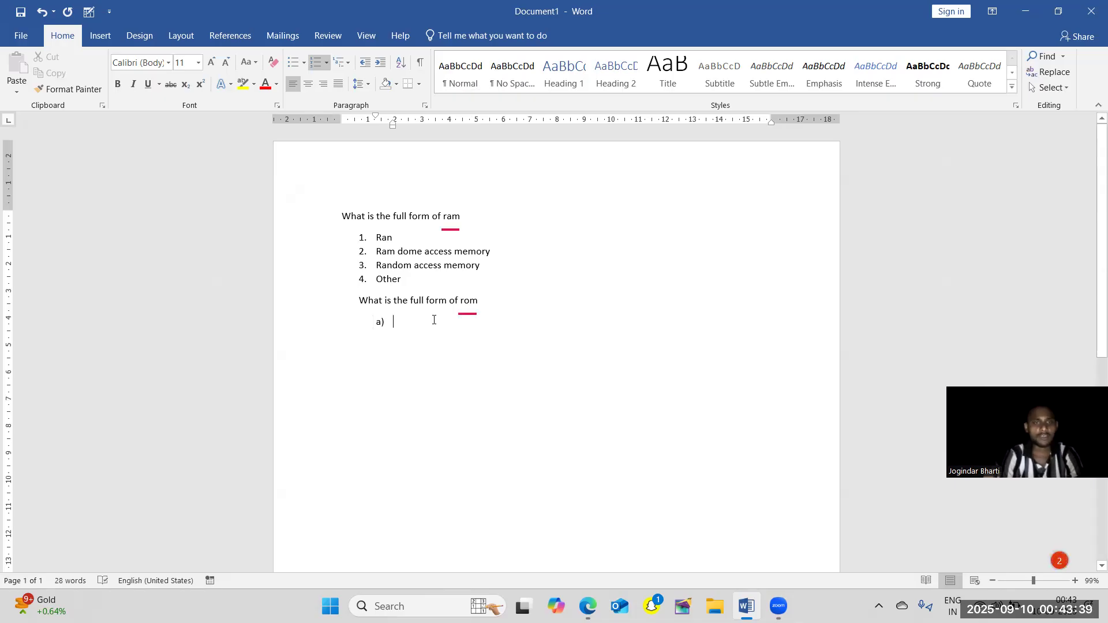
type("a")
type("r===")
key("BackSpace")
key("BackSpace")
type("ran")
key("BackSpace")
key("BackSpace")
key("BackSpace")
key("BackSpace")
type("ran acce")
key("BackSpace")
type("c")
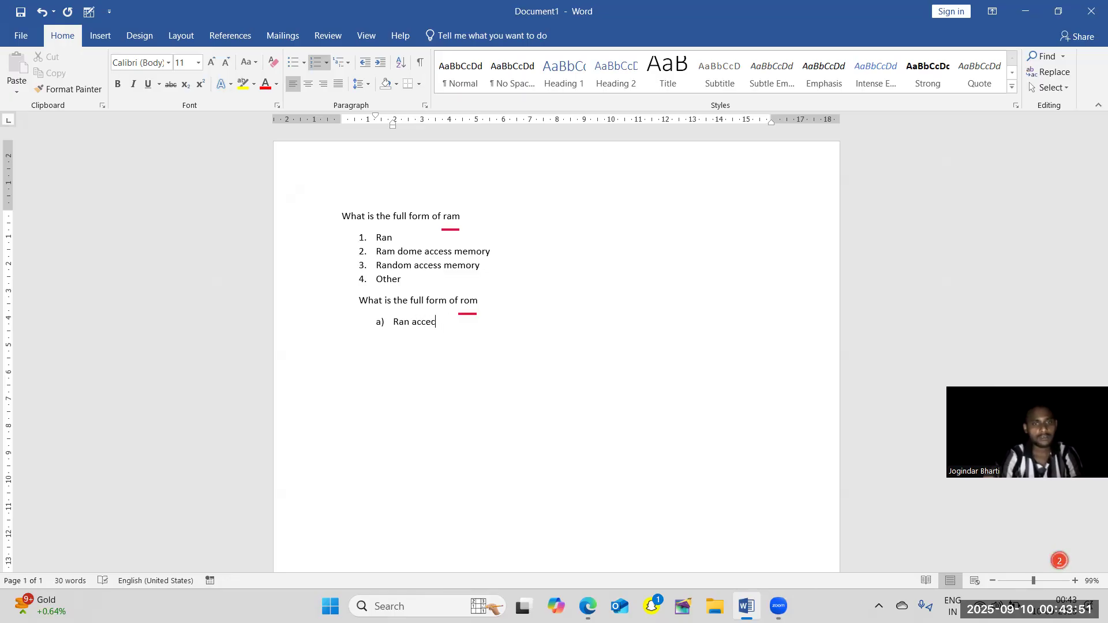
key("BackSpace")
type("ss")
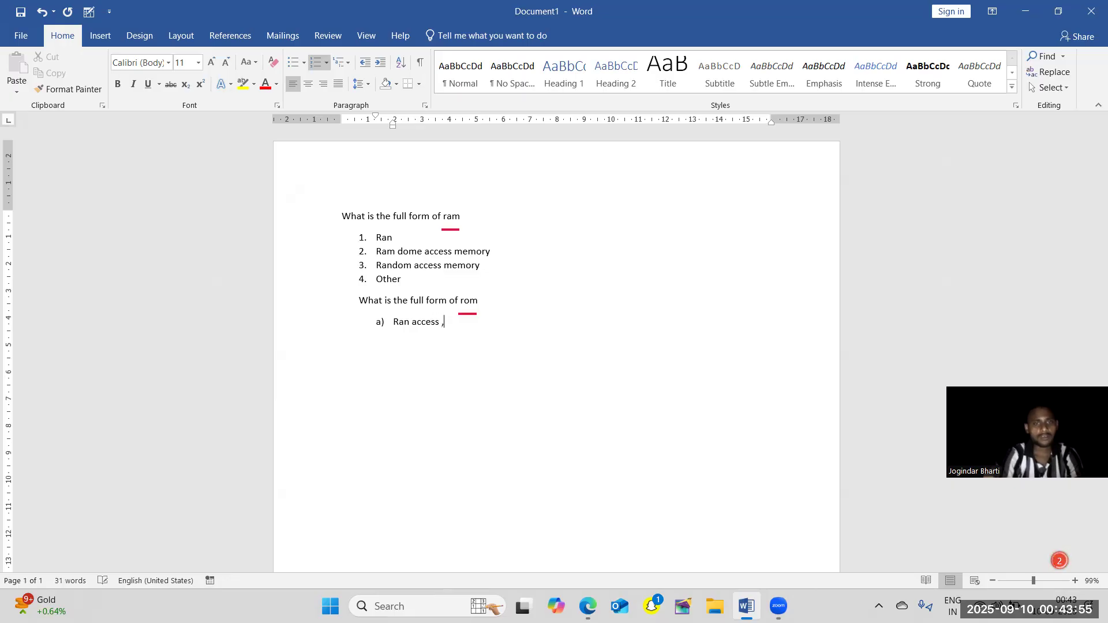
type(" memory")
key("Return")
left_click(432, 322)
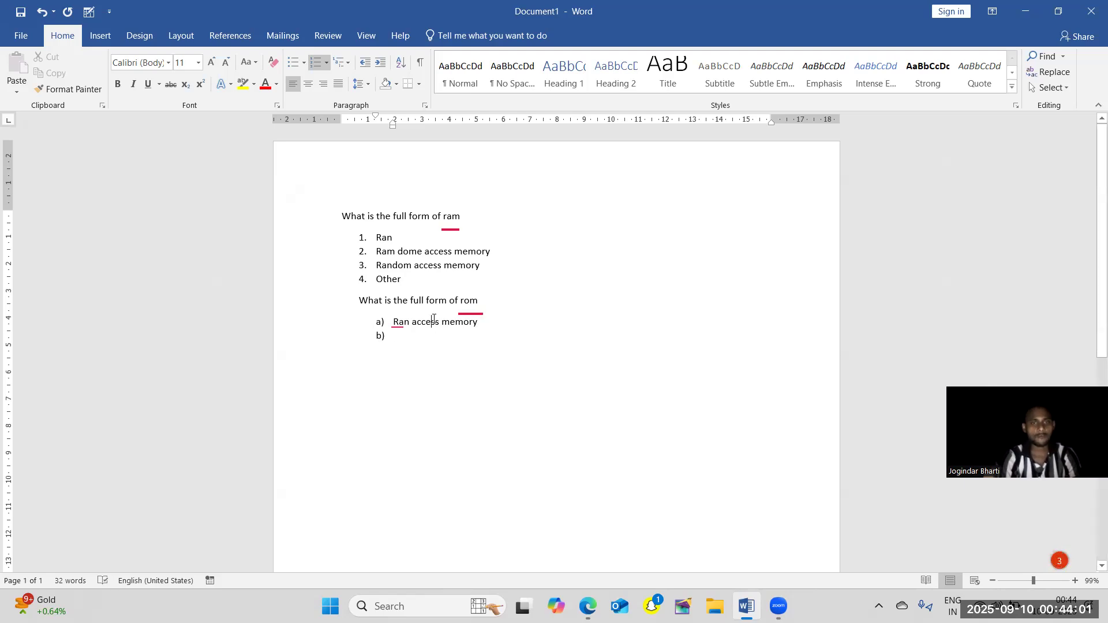
Copy "Ram dome access memory", "Random access memory" and "Other" from the first list into the second as items b) to d), and end the list.
left_click_drag(406, 282, 356, 258)
key("ctrl+c")
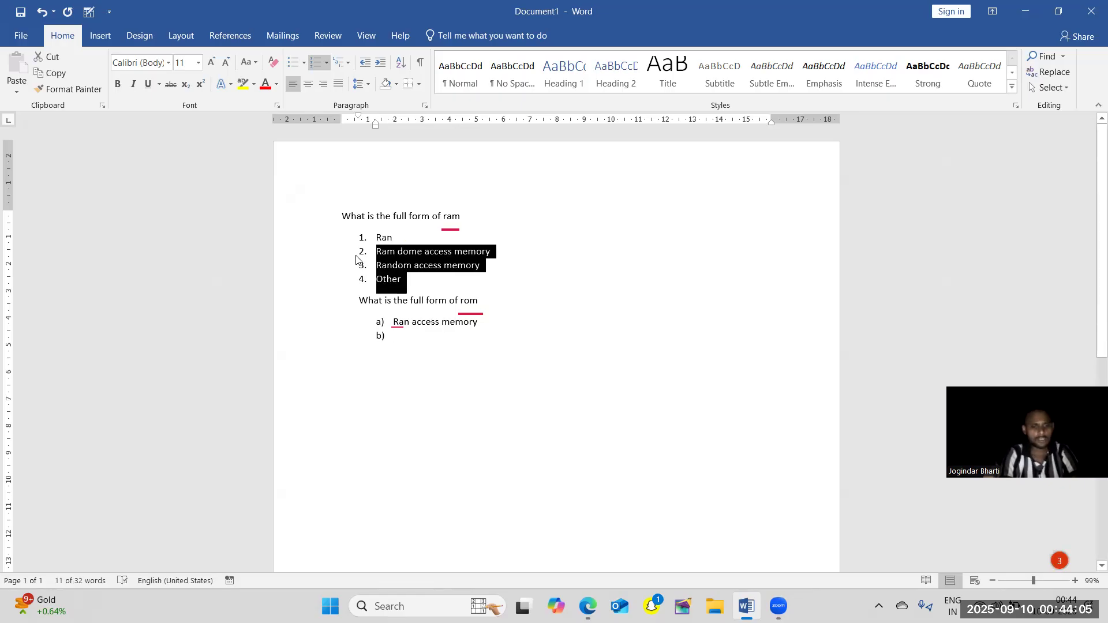
left_click(403, 350)
key("ctrl+v")
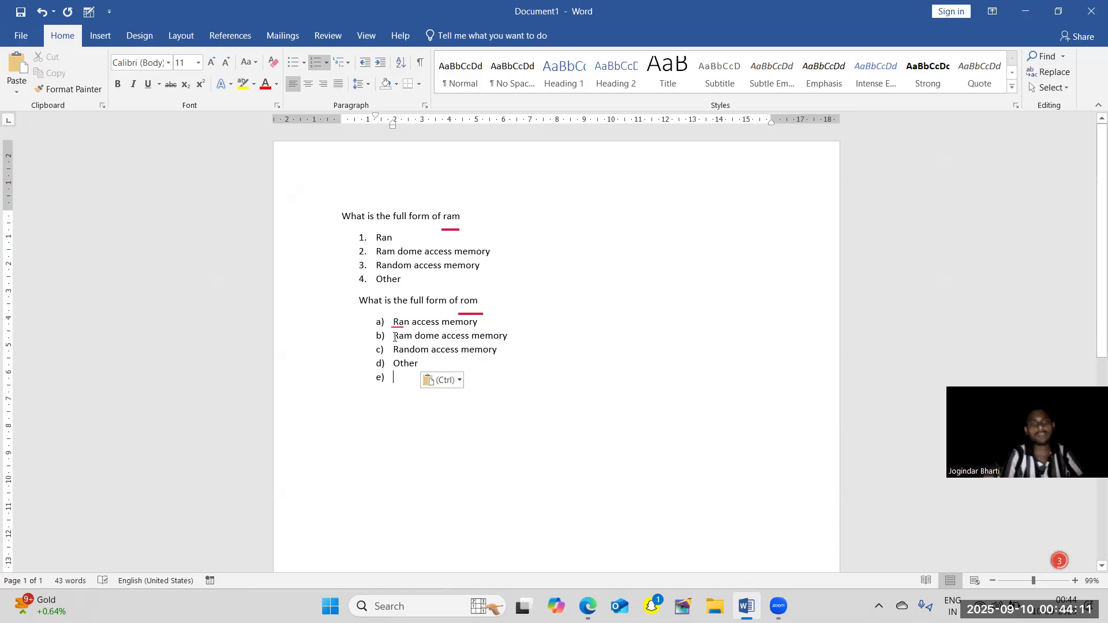
key("BackSpace")
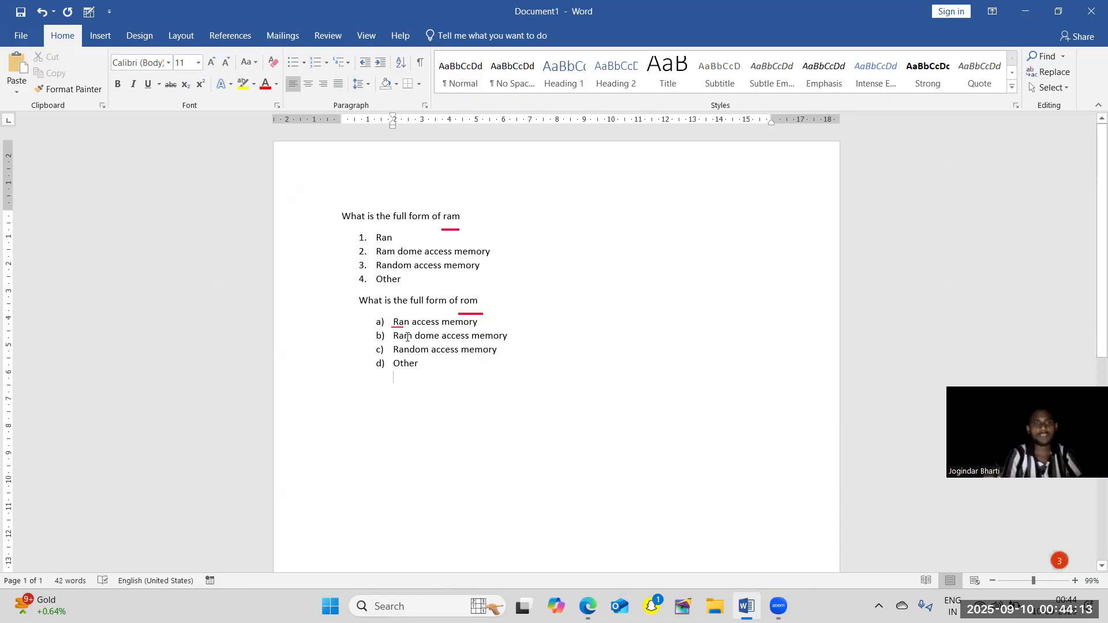
Change the numbering of the four answers under the rom question to Roman numerals I. II. III.
left_click(349, 321, "shift")
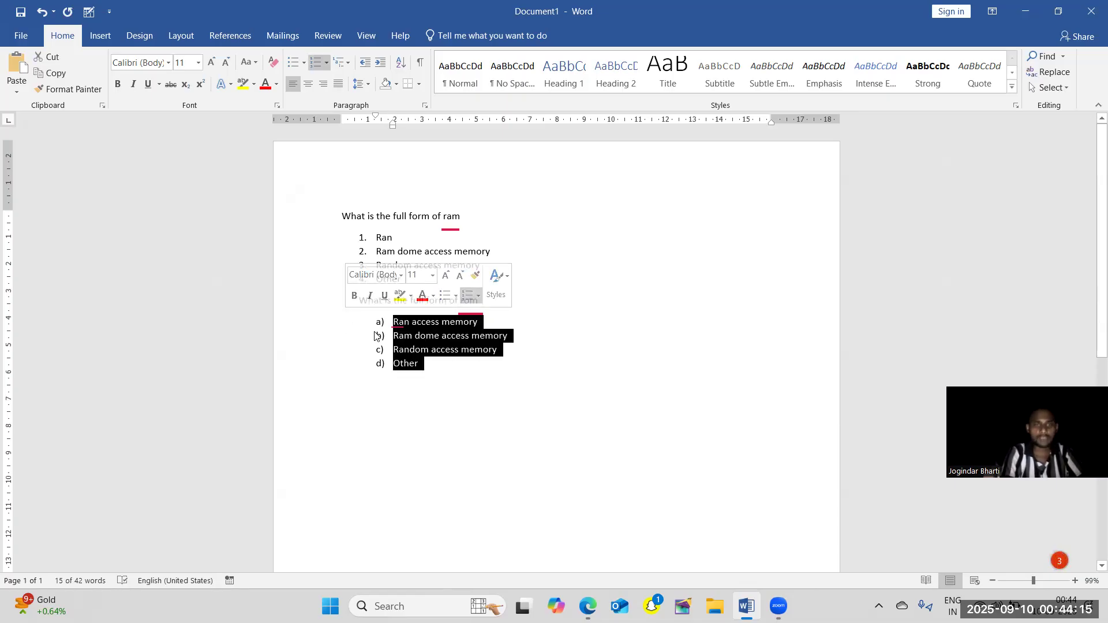
left_click(327, 67)
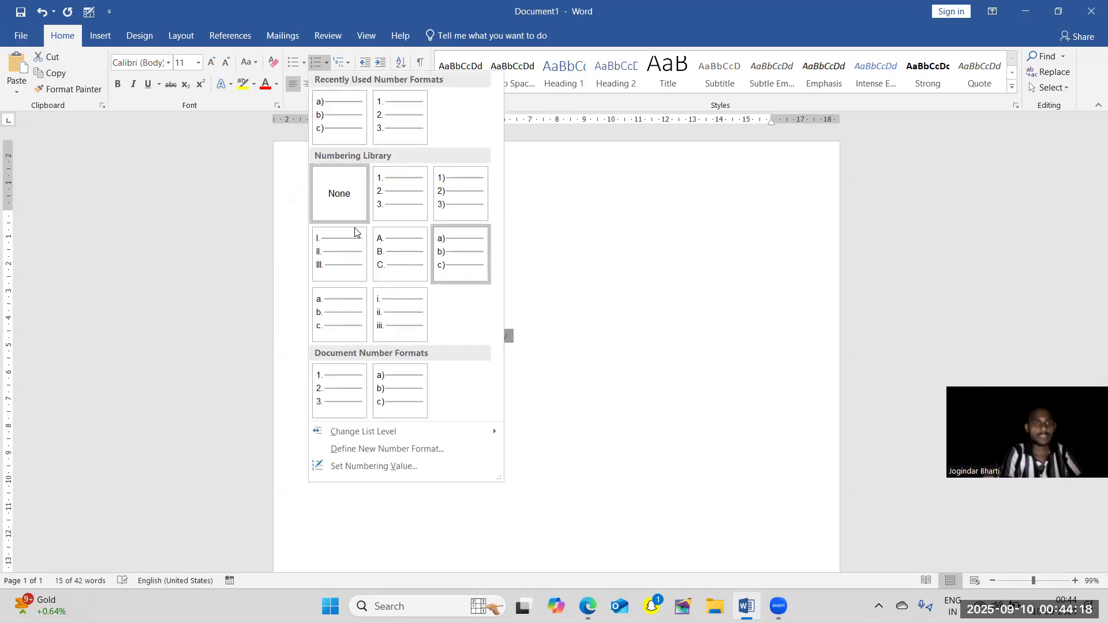
left_click(362, 271)
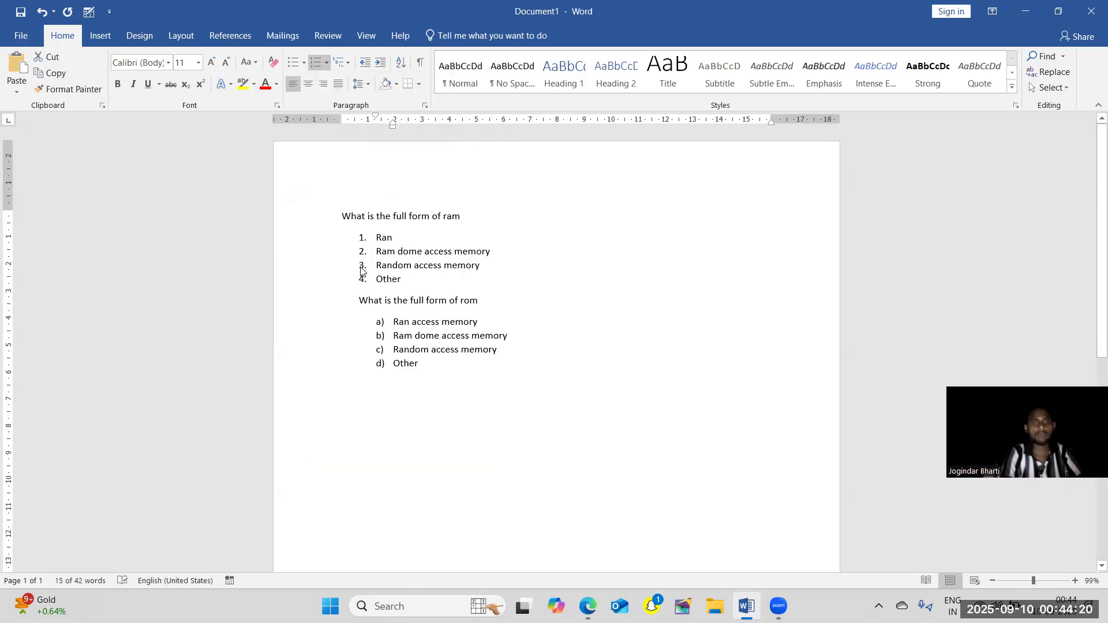
left_click(434, 384)
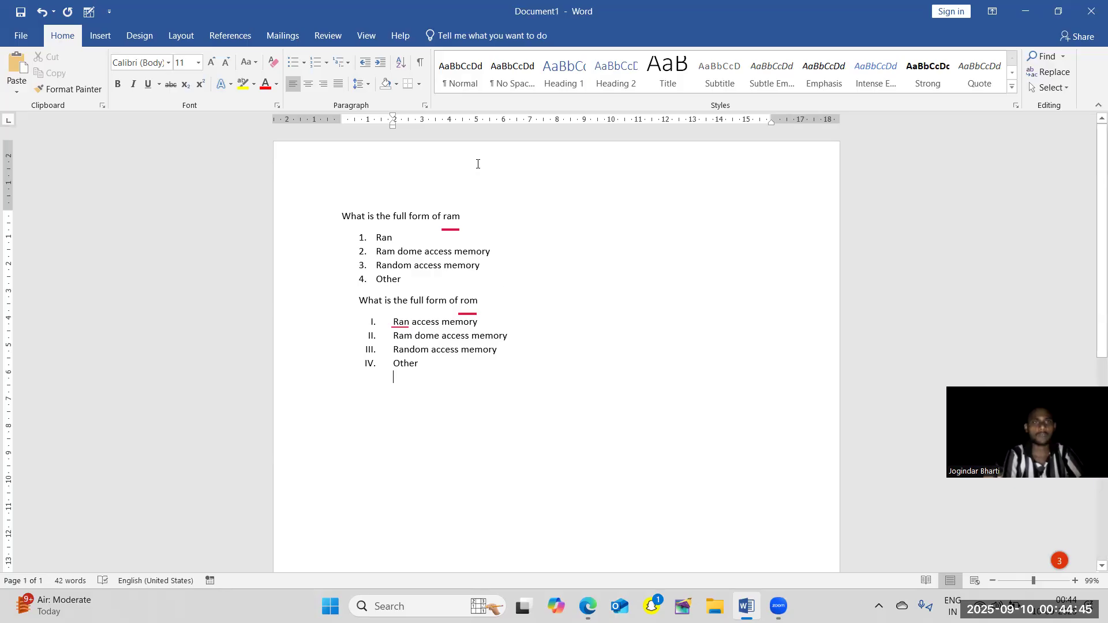
Start an indented a) b) c) list under the last "Other" item and look through the multilevel list styles.
left_click(325, 65)
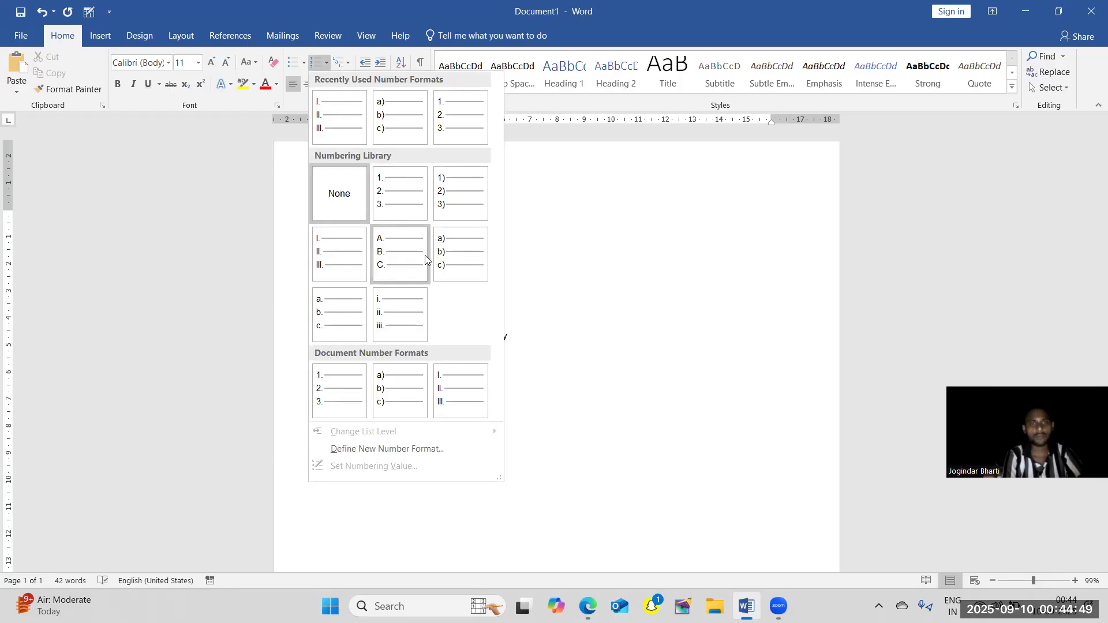
left_click(391, 407)
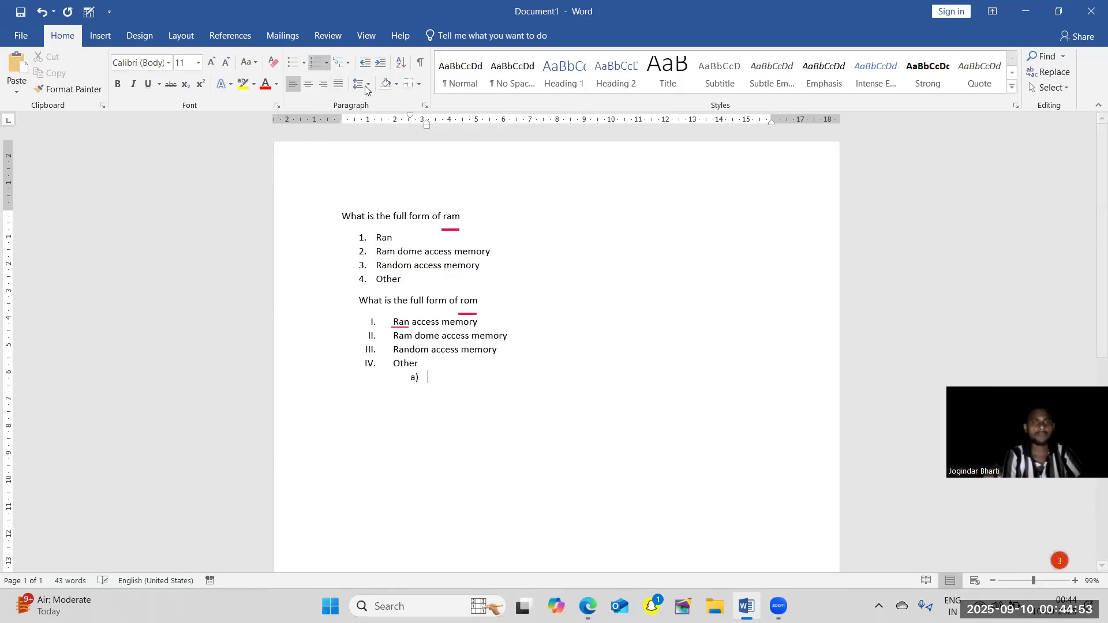
left_click(345, 65)
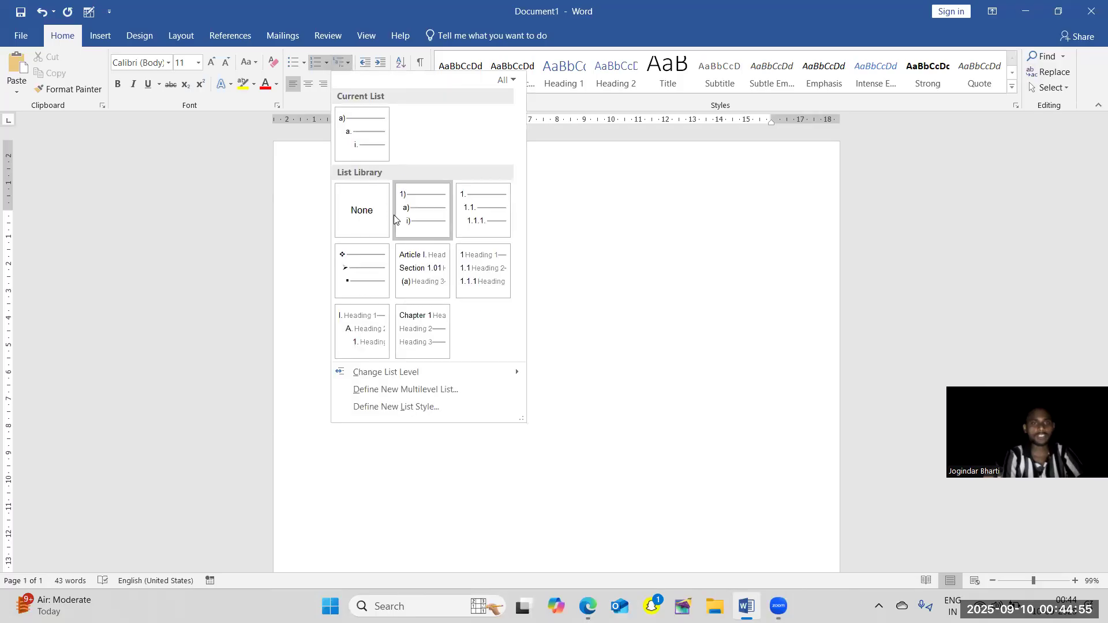
mouse_move(405, 228)
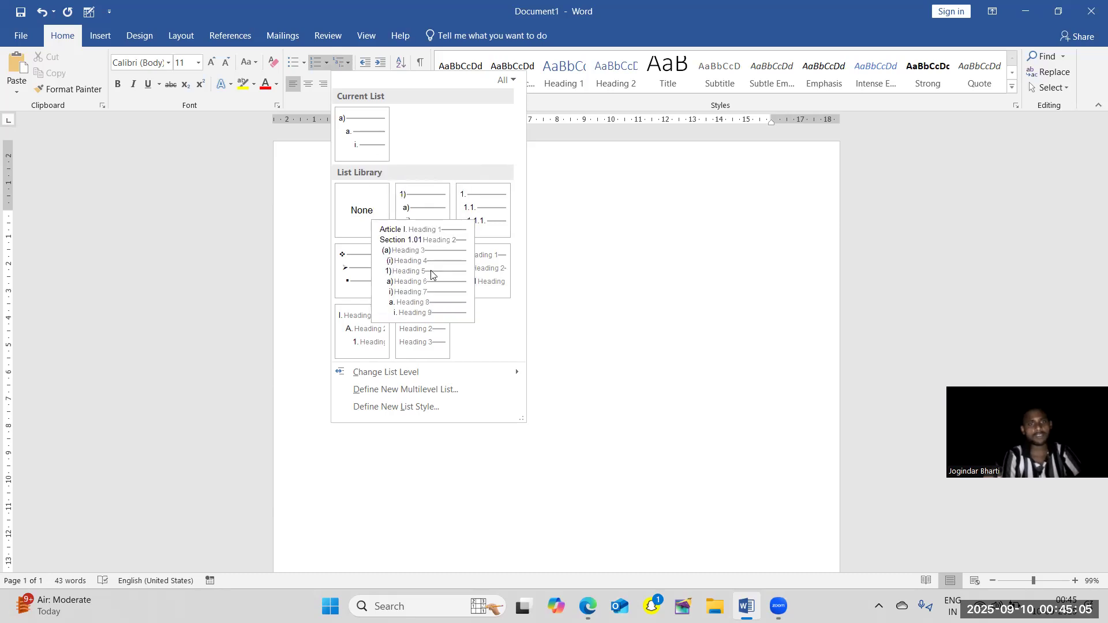
left_click(535, 348)
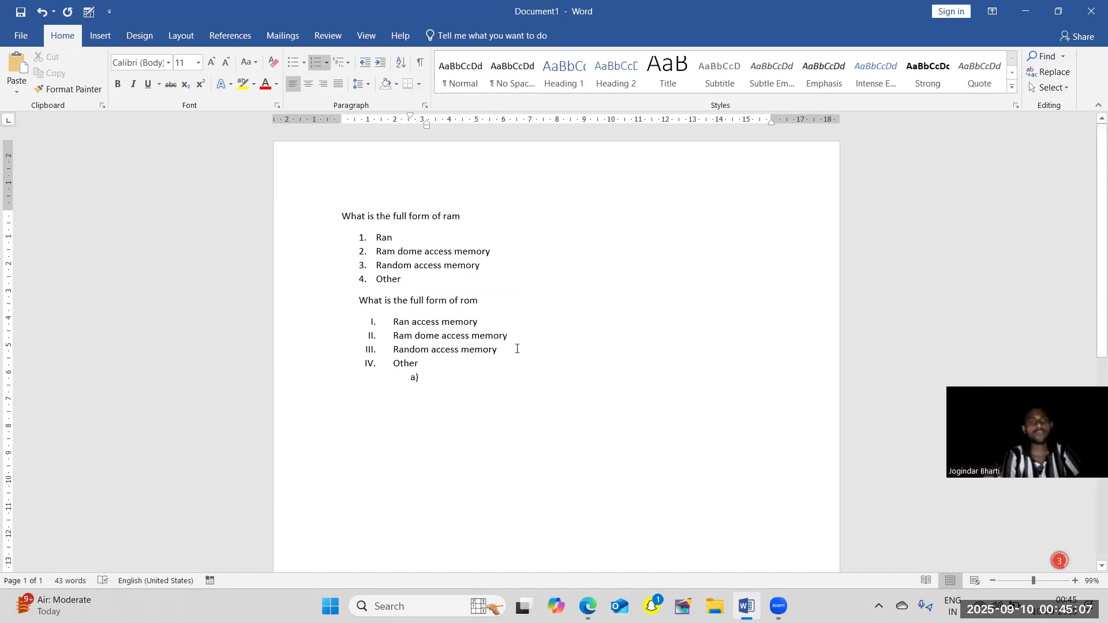
Apply the current a) a. i. multilevel list to everything from the first question through the second list's "Random access memory".
left_click_drag(517, 348, 331, 214)
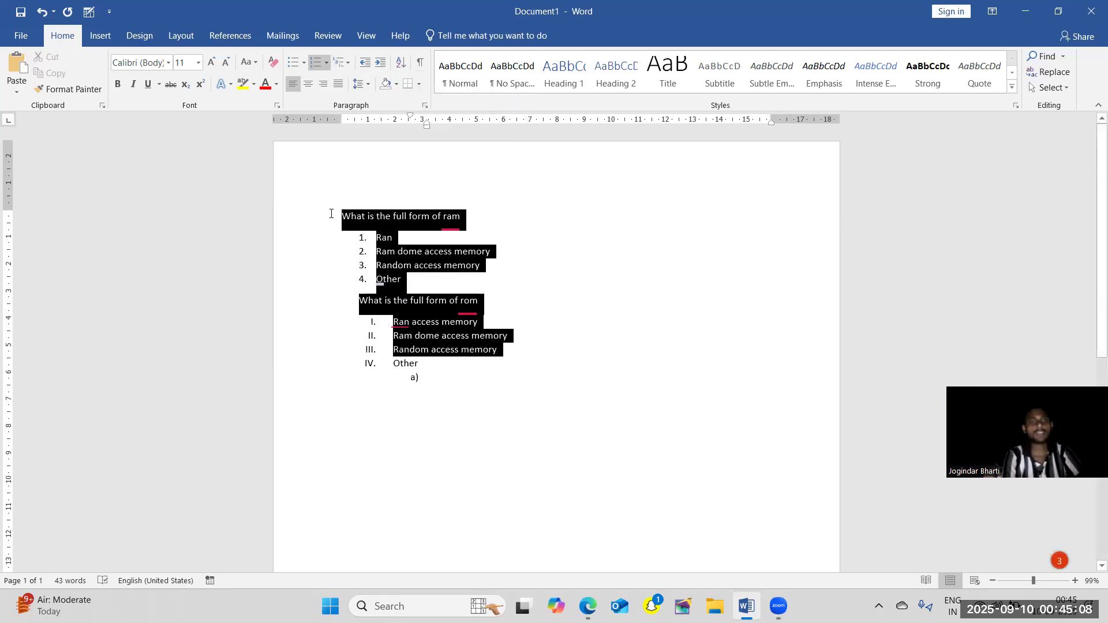
left_click(346, 62)
left_click(361, 148)
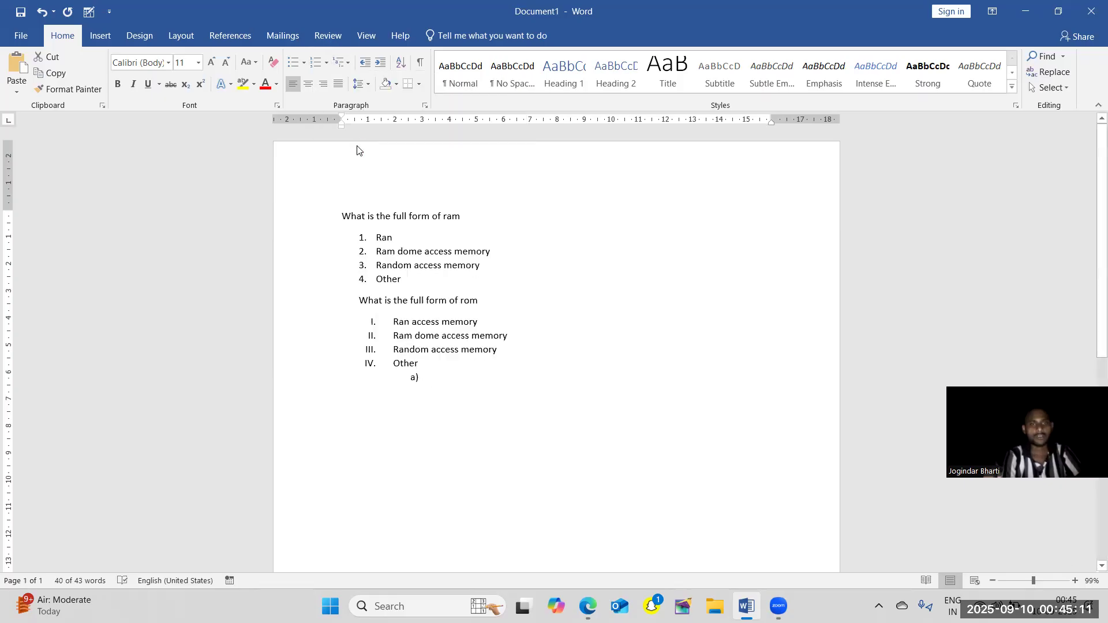
left_click(484, 335)
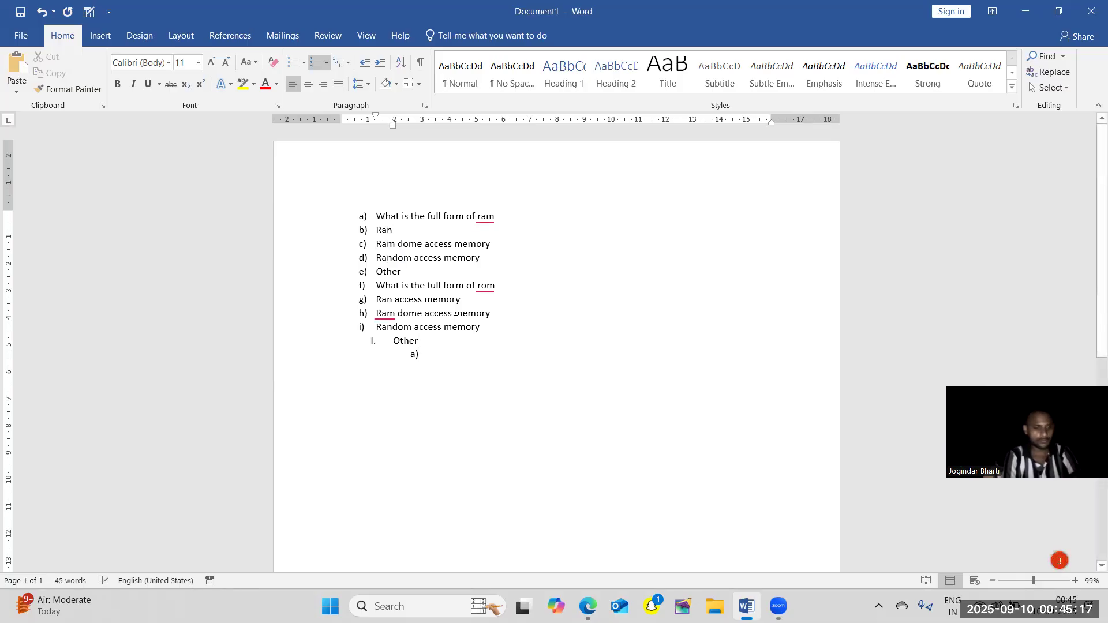
Undo the multilevel list formatting applied across both questions and their answers.
key("ctrl+a")
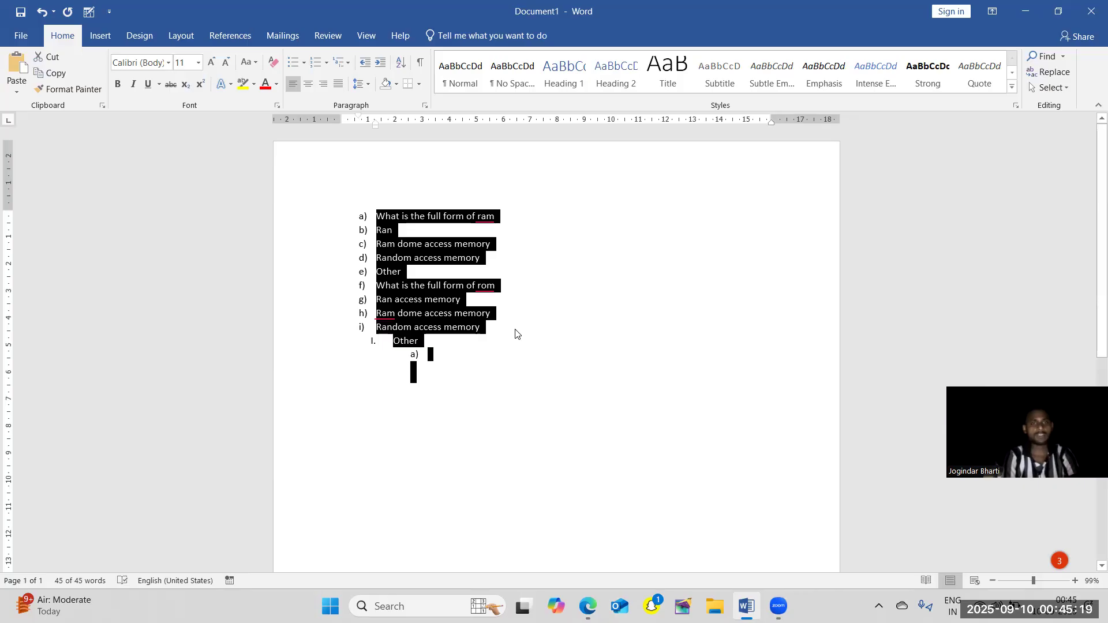
left_click(605, 386)
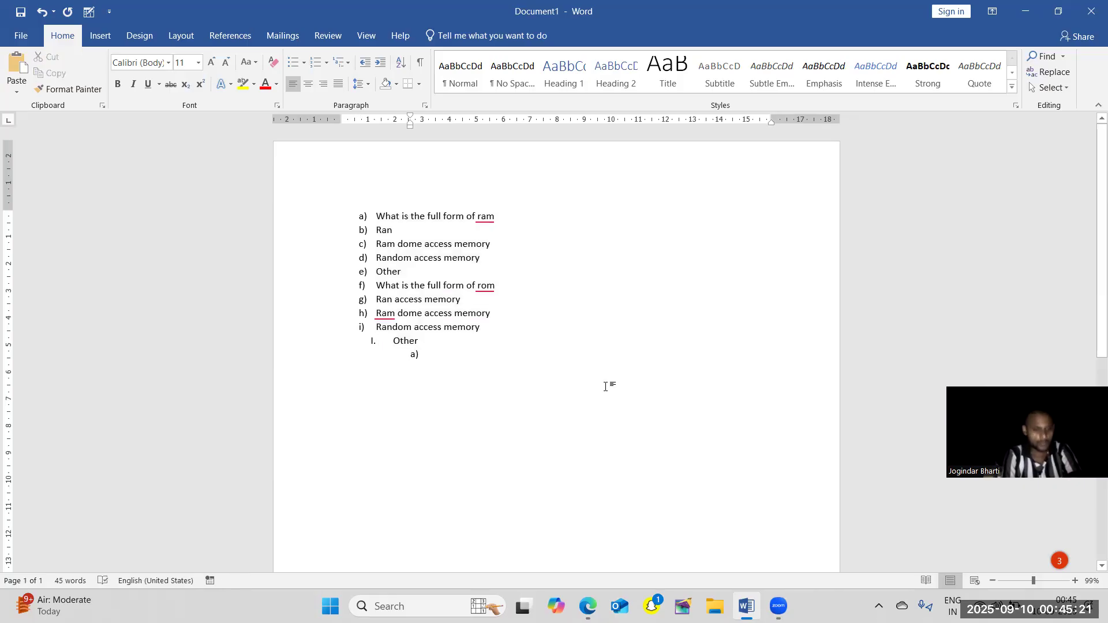
key("ctrl+a")
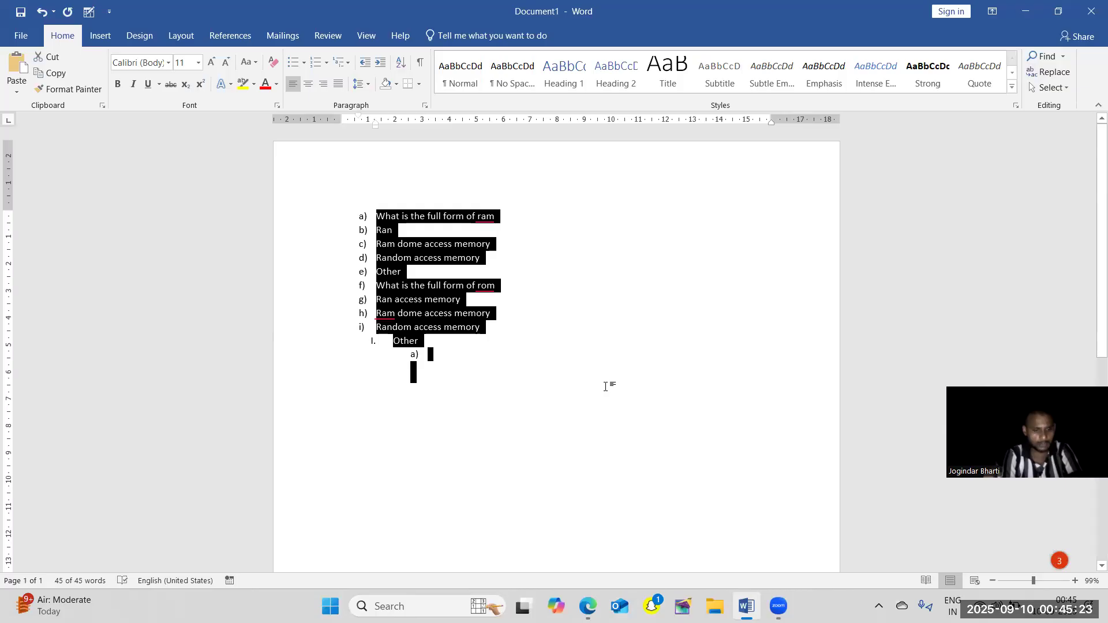
key("ctrl+z")
left_click(606, 387)
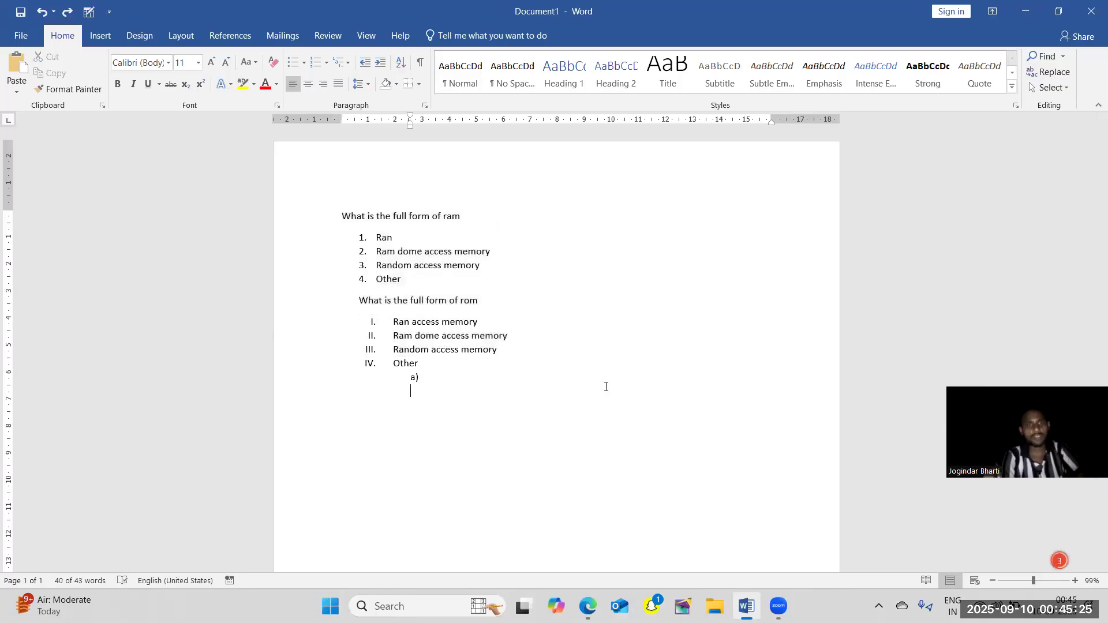
Delete the empty a) item and the surplus blank line under the last "Other" item.
key("BackSpace")
key("BackSpace")
key("BackSpace")
key("BackSpace")
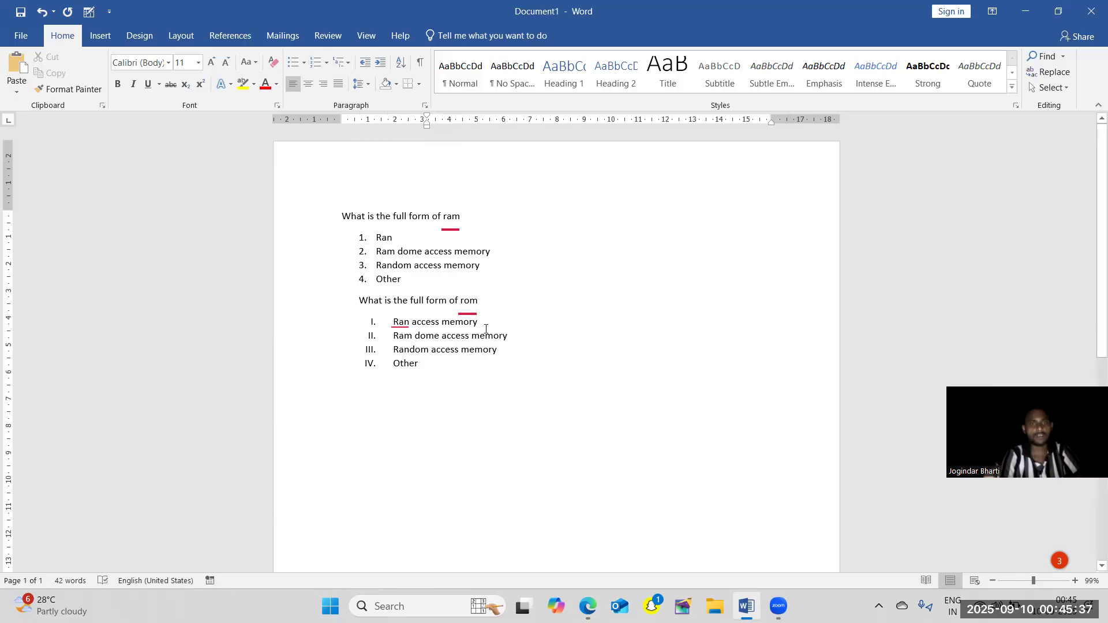
Increase the indent of all the text repeatedly until both lists sit in the right half of the page.
left_click_drag(520, 389, 346, 244)
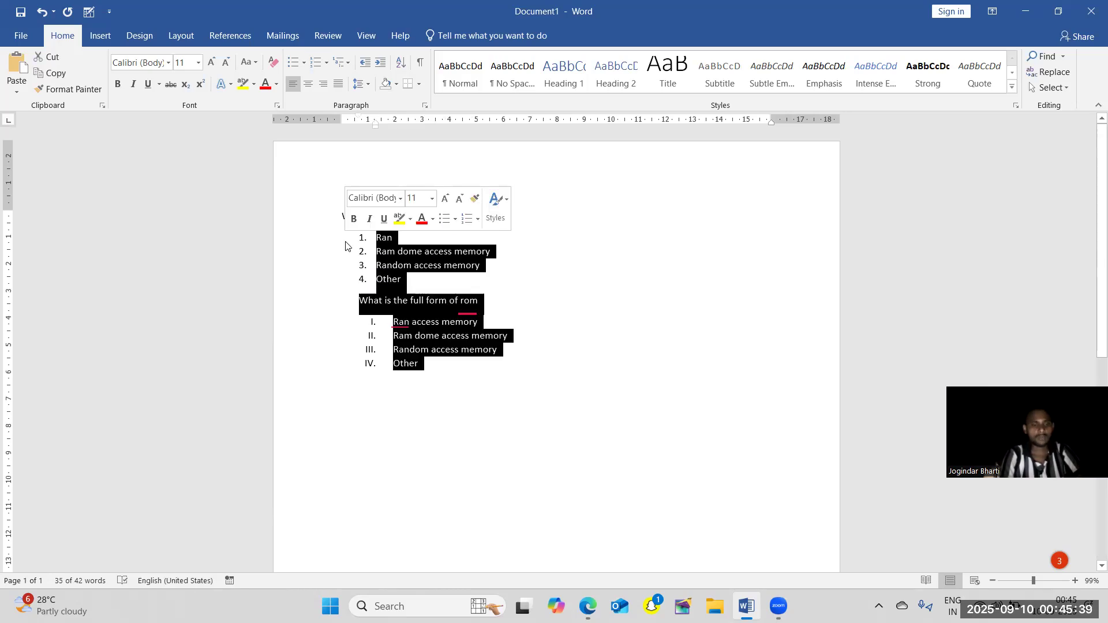
key("ctrl+a")
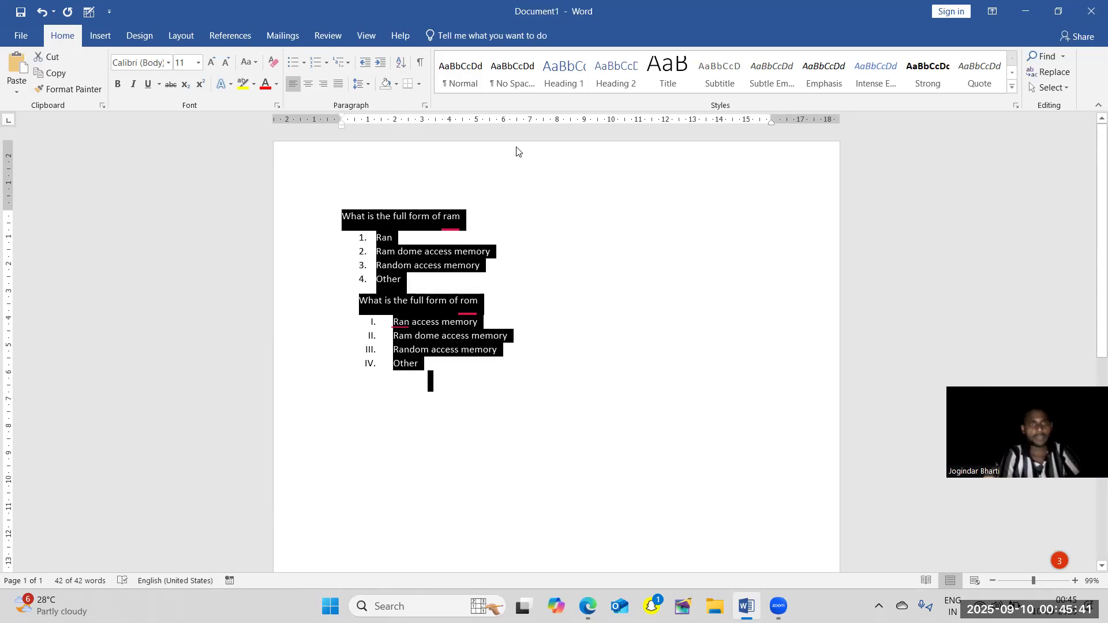
left_click(380, 62)
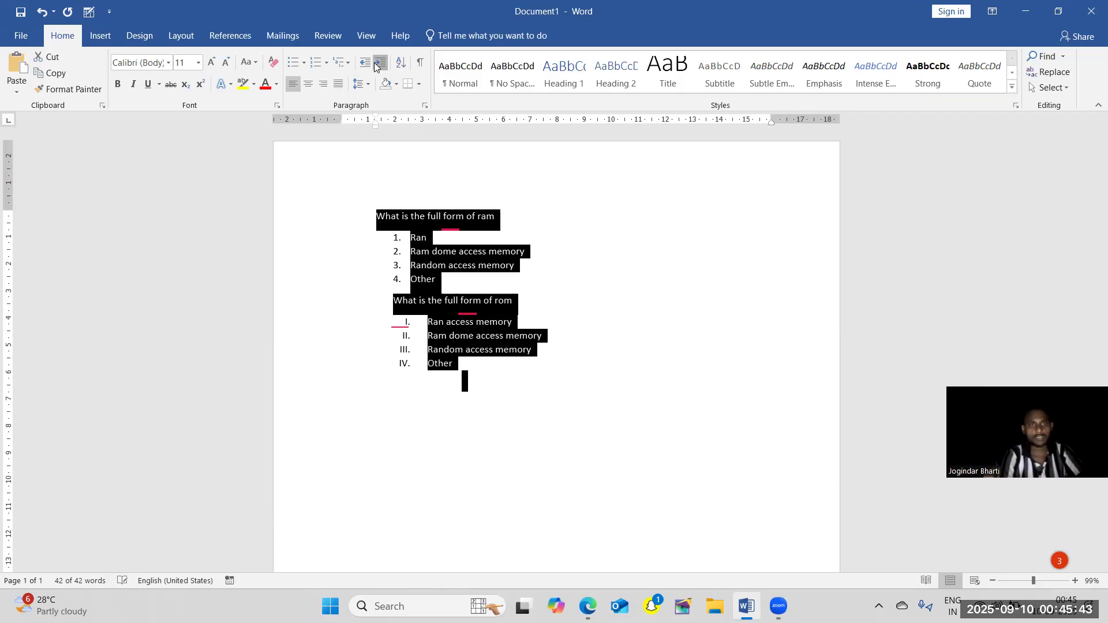
left_click(380, 63)
left_click(381, 63)
left_click(380, 62)
left_click(380, 63)
left_click(381, 63)
left_click(380, 62)
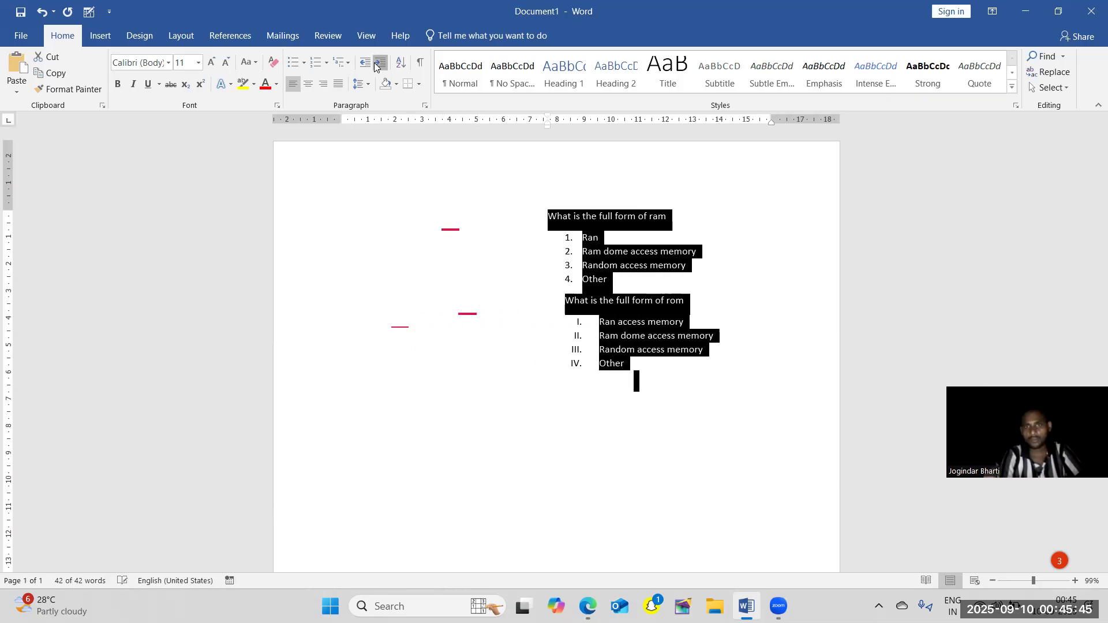
left_click(381, 62)
left_click(380, 62)
left_click(380, 62)
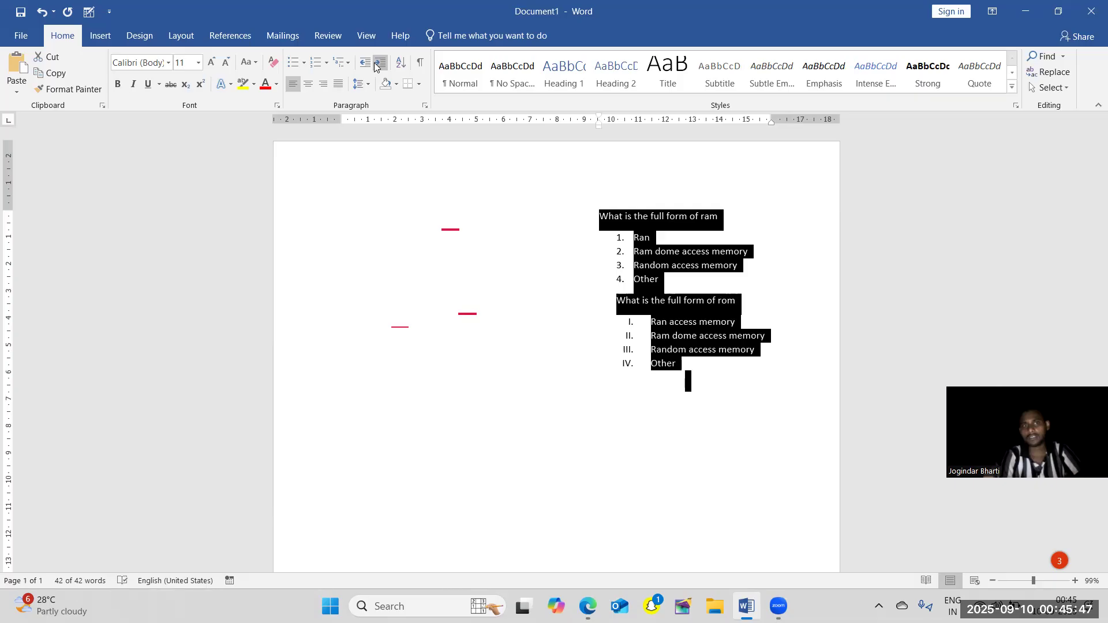
left_click(495, 275)
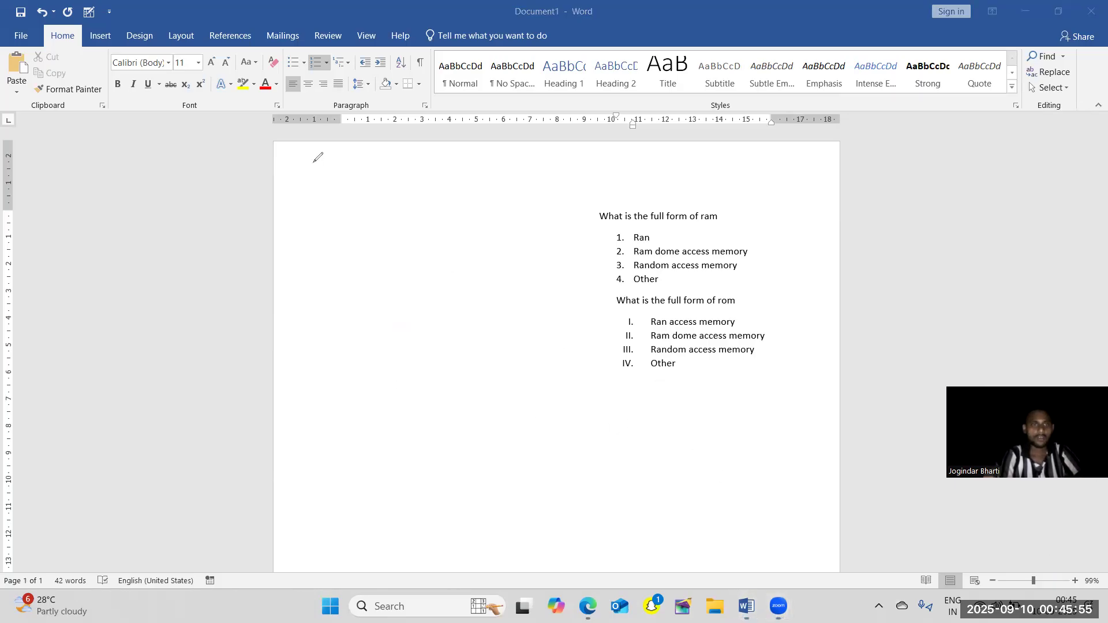
mouse_move(313, 169)
left_mouse_down()
mouse_move(622, 381)
mouse_move(533, 109)
left_mouse_up()
left_click_drag(428, 106, 321, 221)
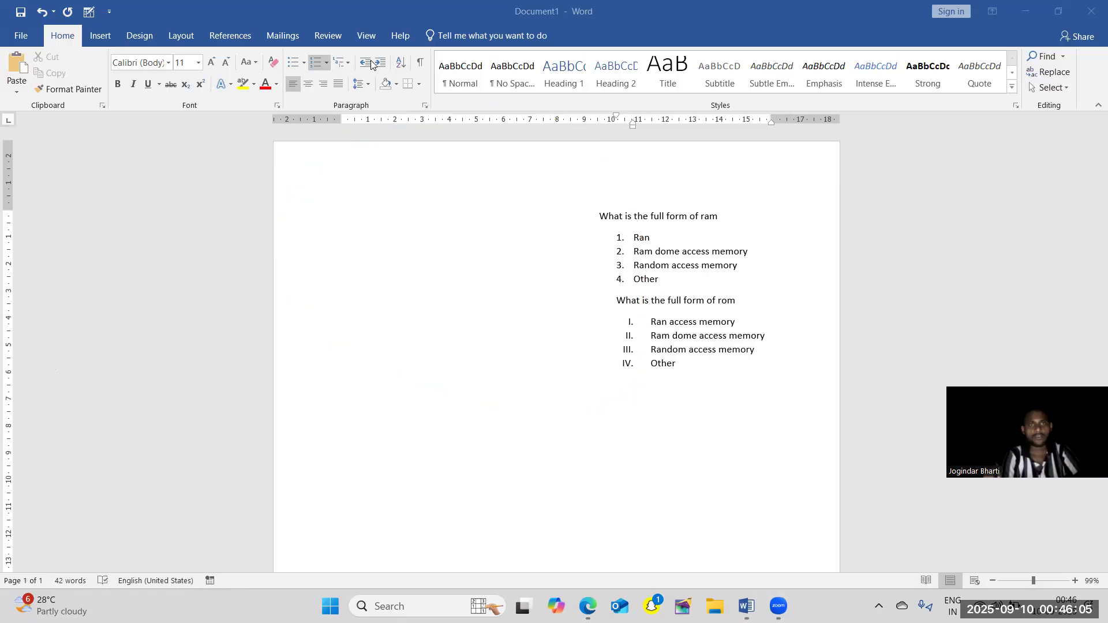
left_click(635, 264)
left_click(639, 252)
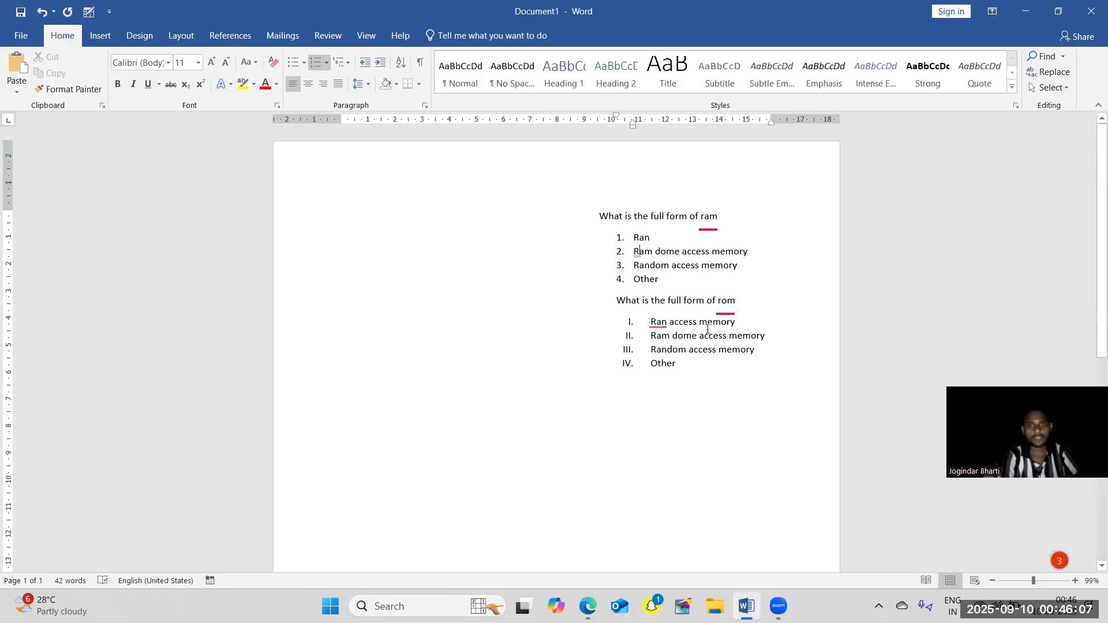
Decrease the indent of all the text back to the page's left margin, and increase it slightly again.
key("ctrl+a")
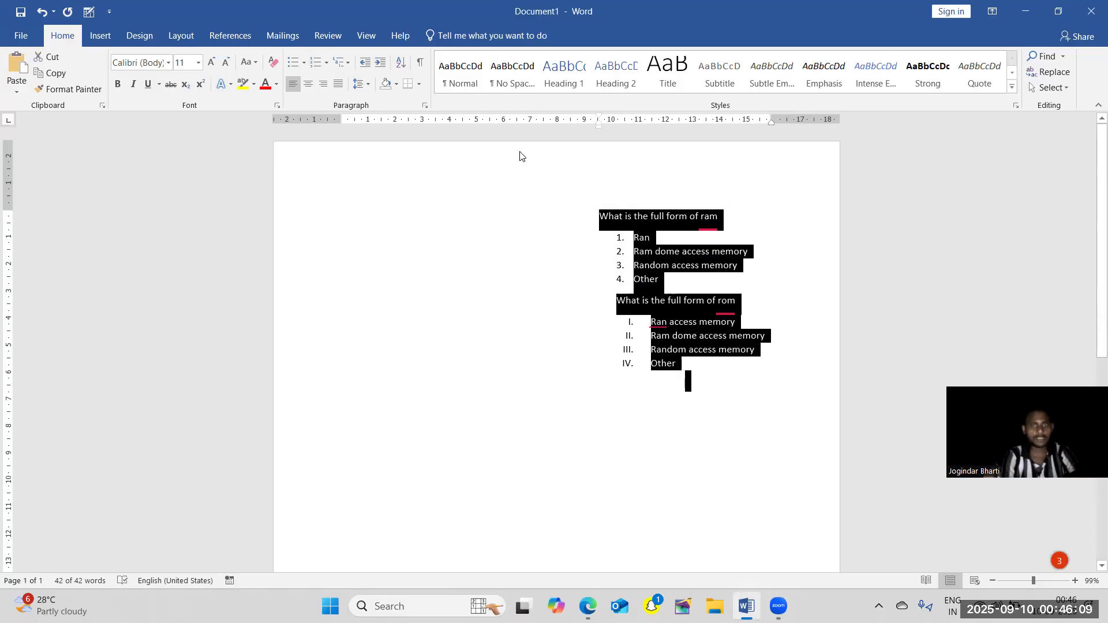
left_click(366, 65)
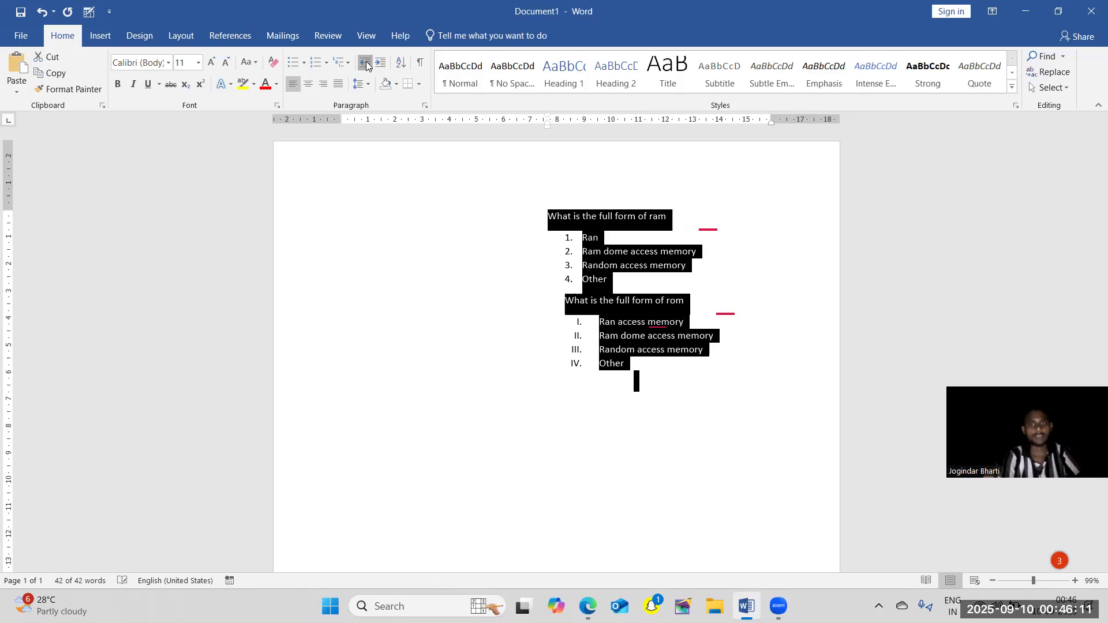
left_click(365, 65)
left_click(366, 65)
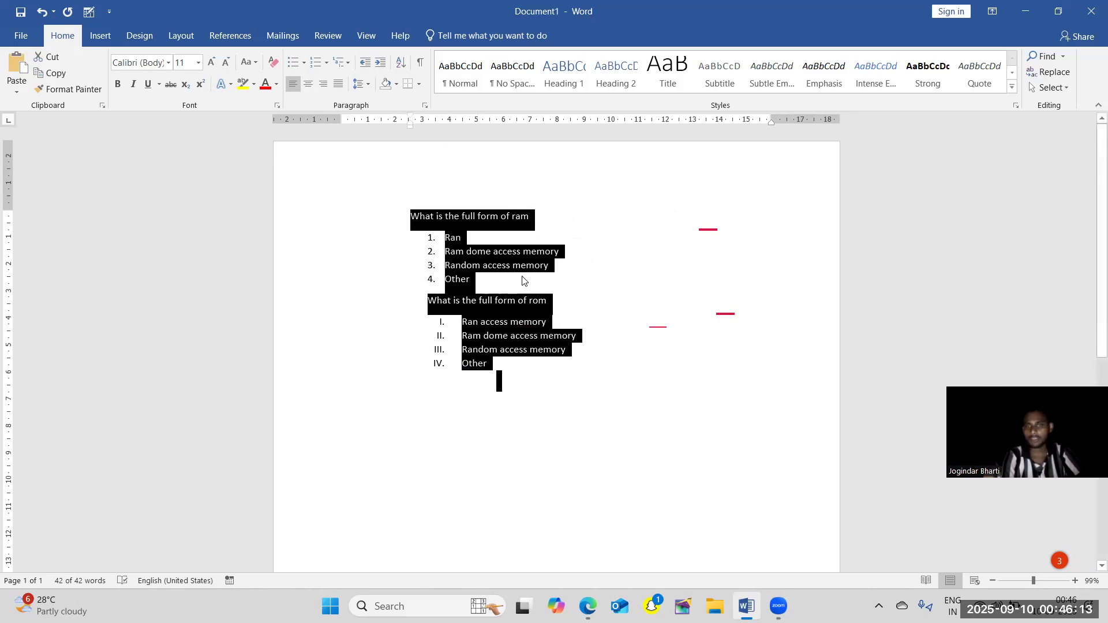
left_click(367, 67)
left_click(366, 65)
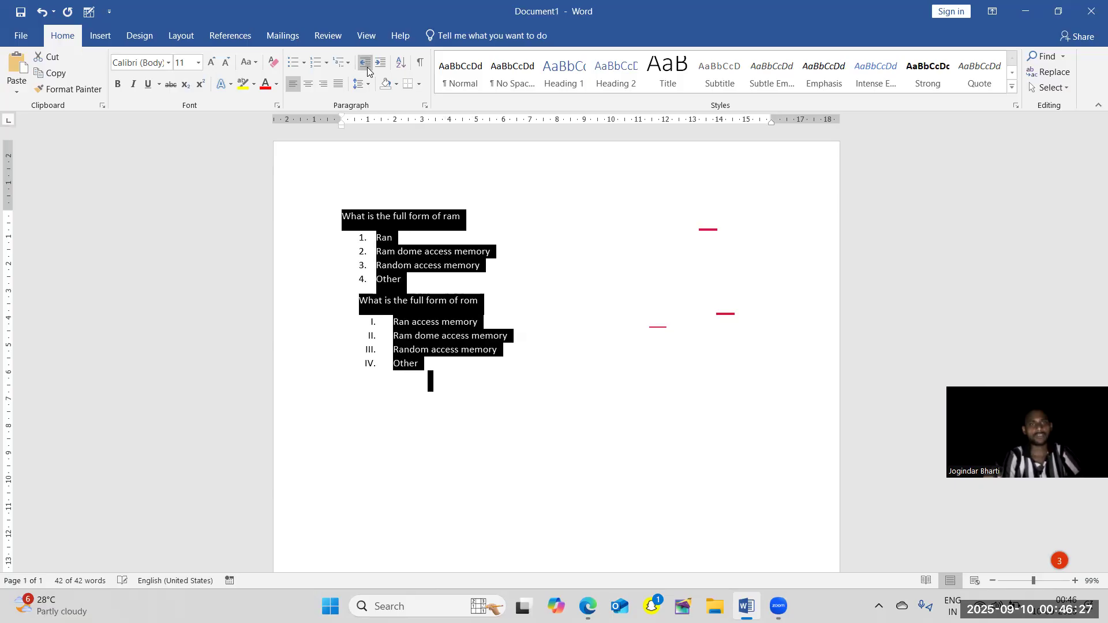
left_click(380, 65)
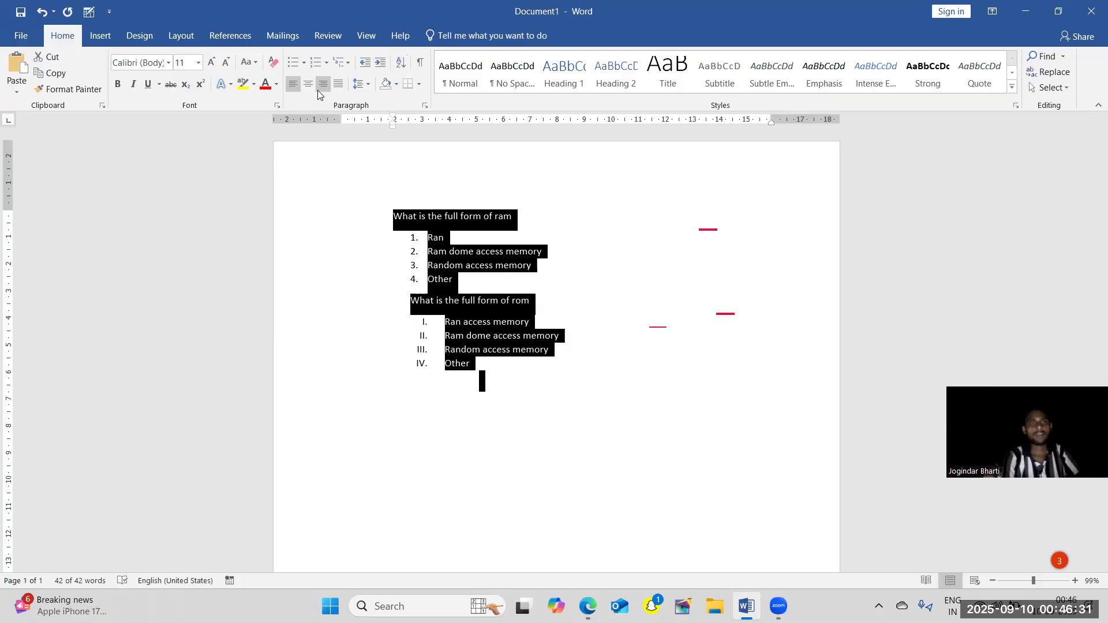
Sort all the text by Headings in descending order.
left_click(397, 66)
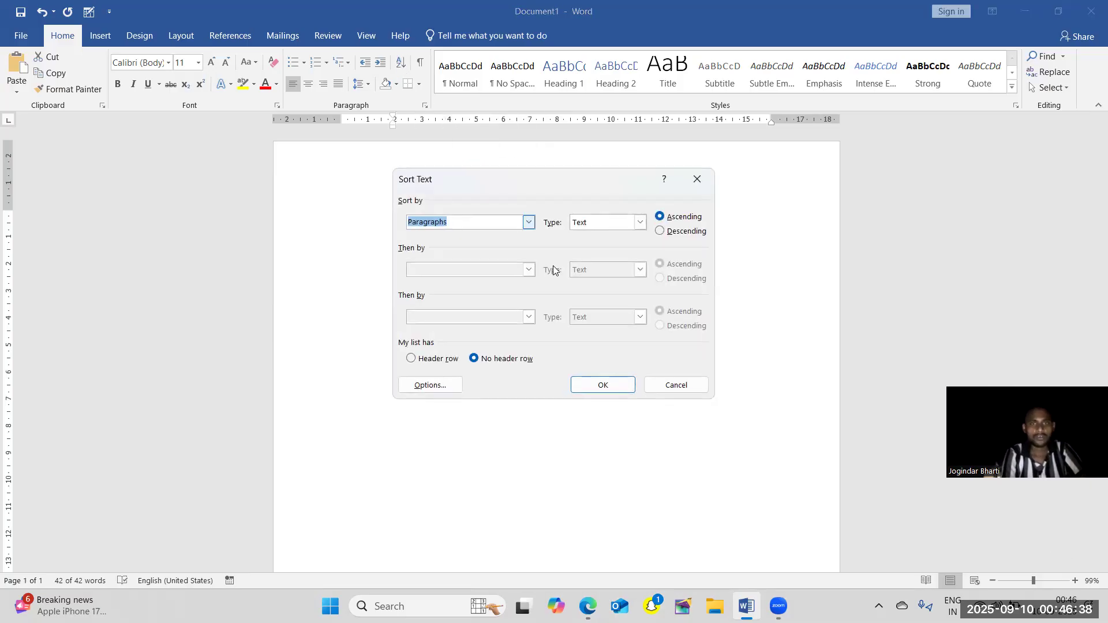
left_click(527, 222)
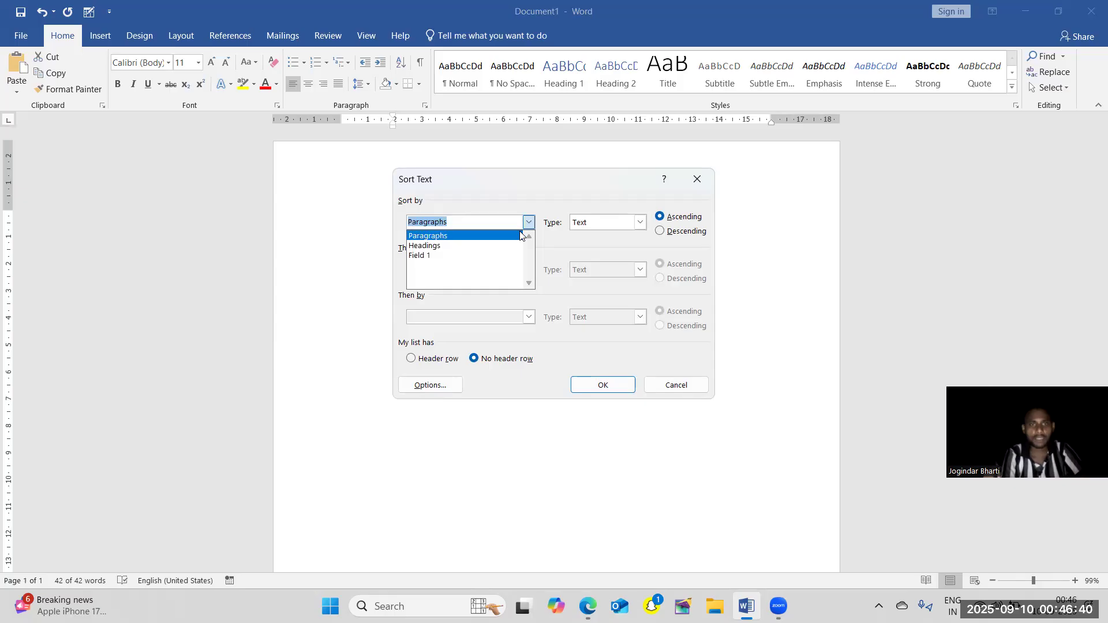
left_click(487, 246)
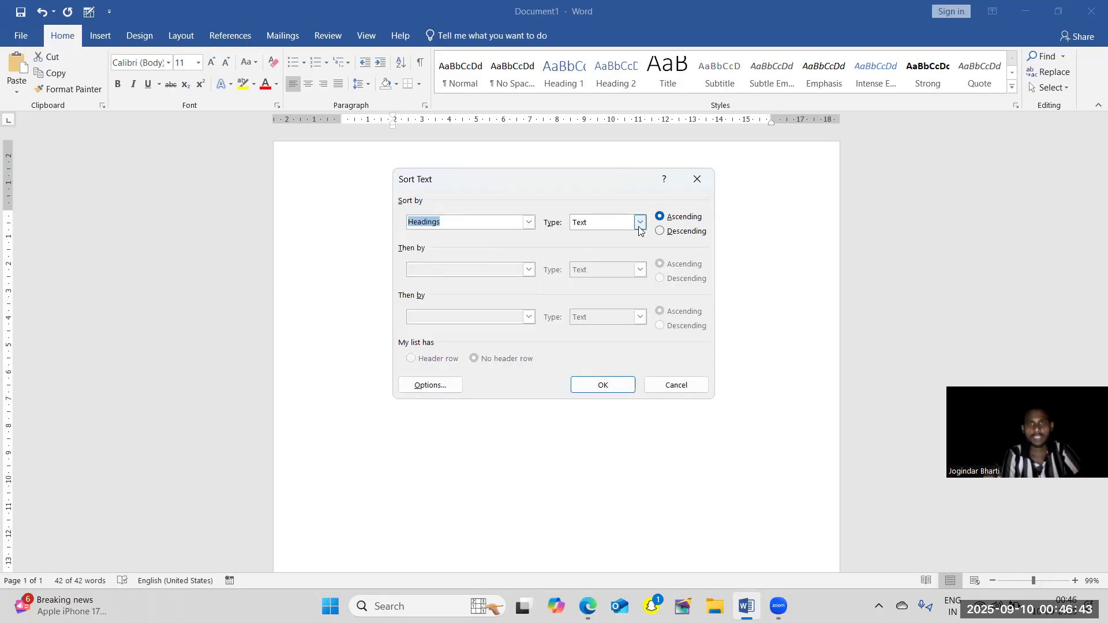
left_click(660, 231)
left_click(604, 385)
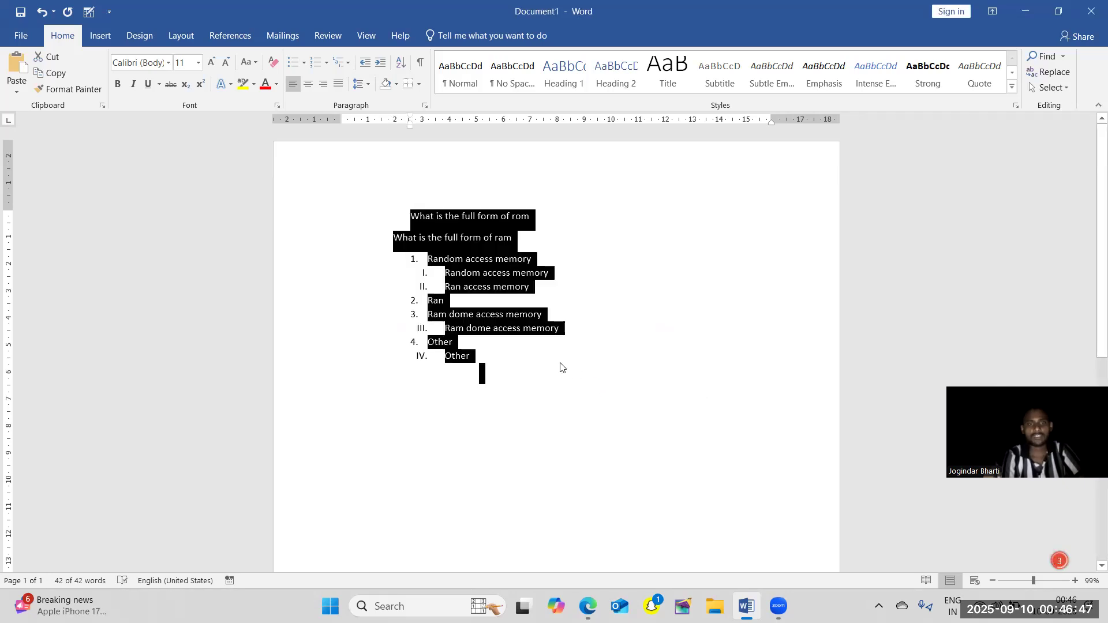
left_click(559, 367)
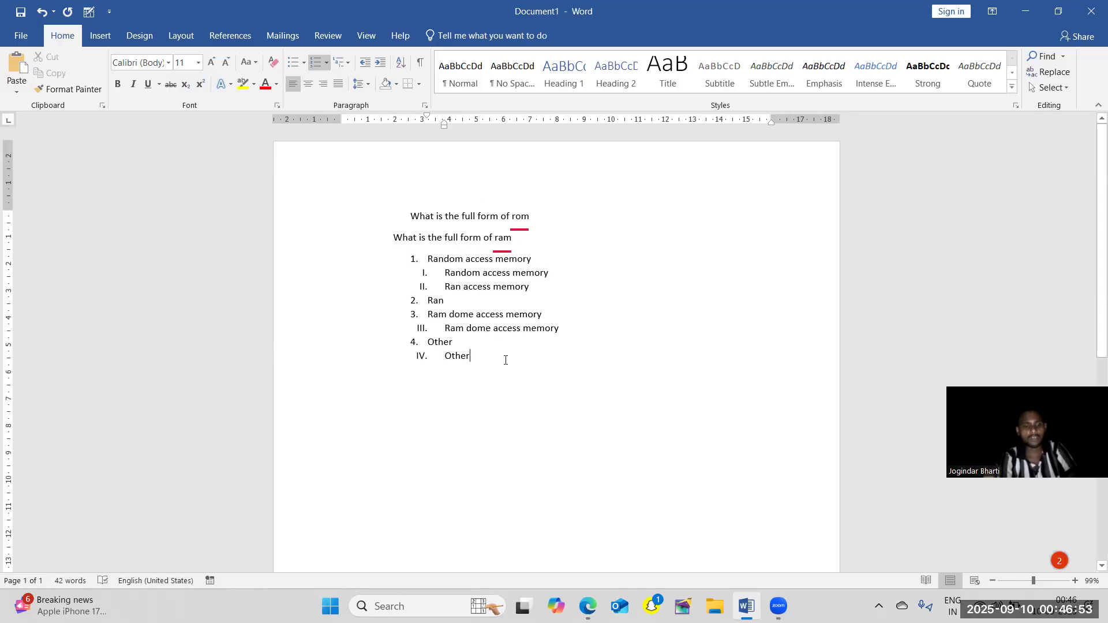
Undo the descending sort of the questions and answers.
key("ctrl+a")
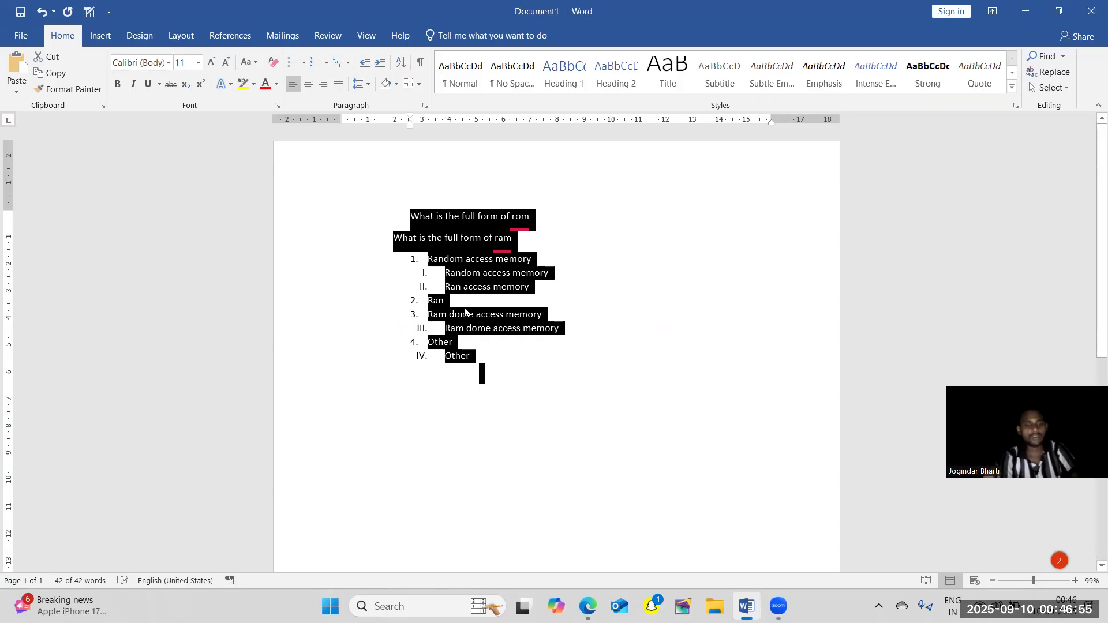
key("ctrl+z")
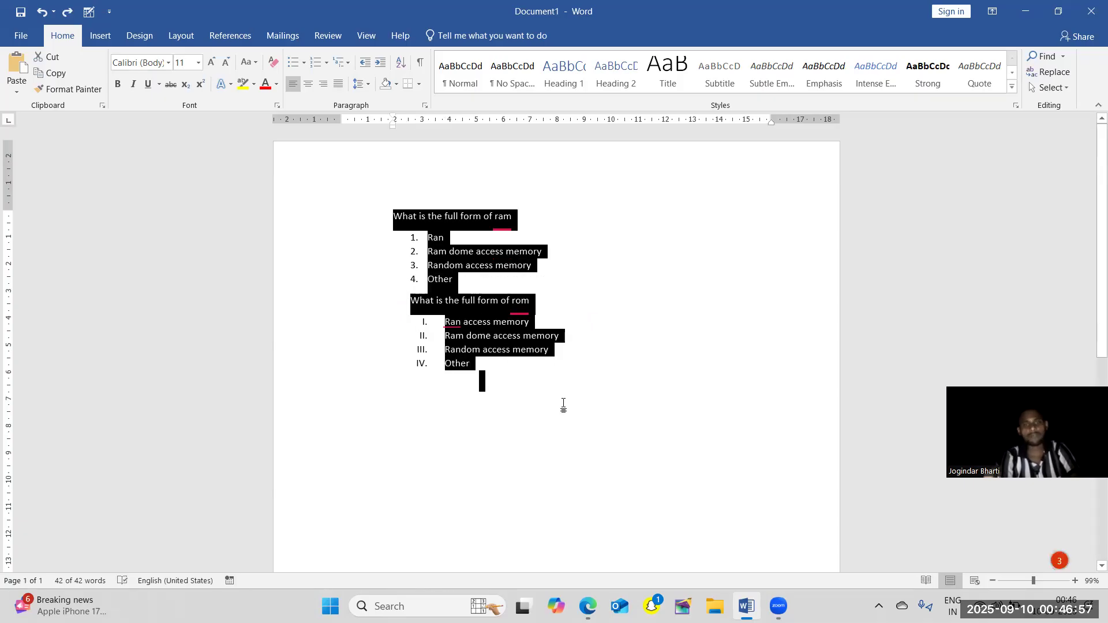
left_click(562, 406)
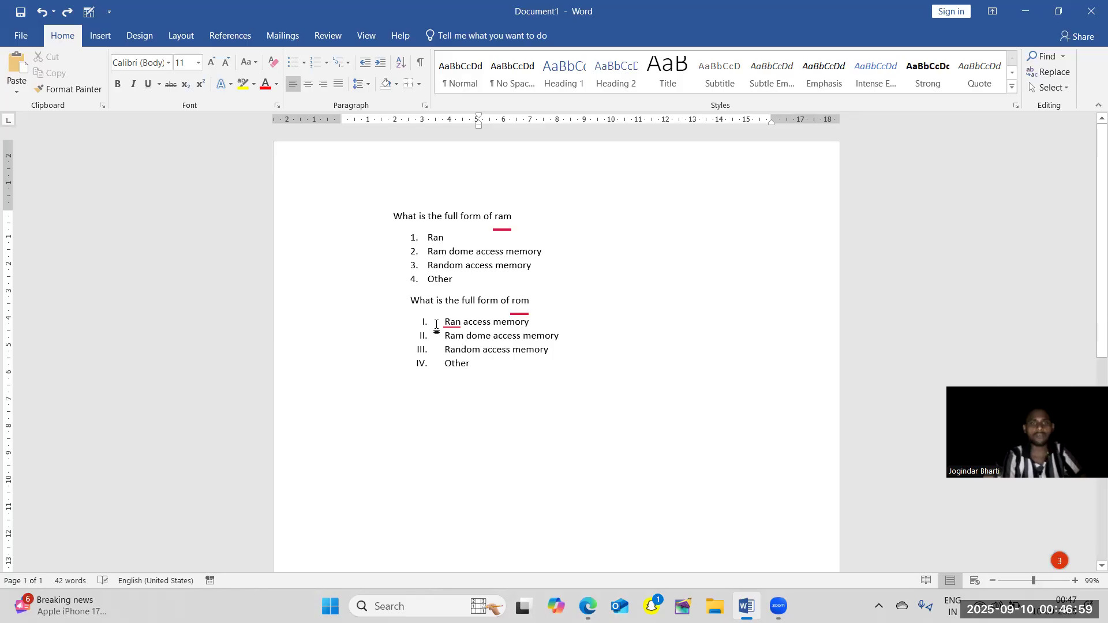
Show the paragraph marks and hidden formatting symbols throughout the document.
left_click(413, 272, "shift")
key("ctrl+a")
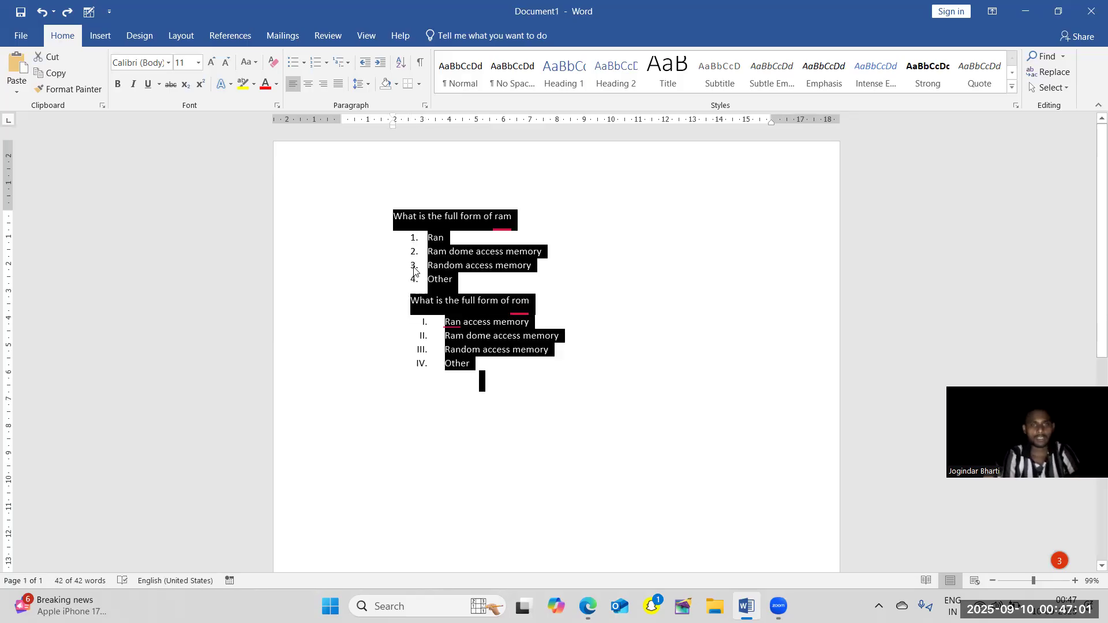
left_click(417, 66)
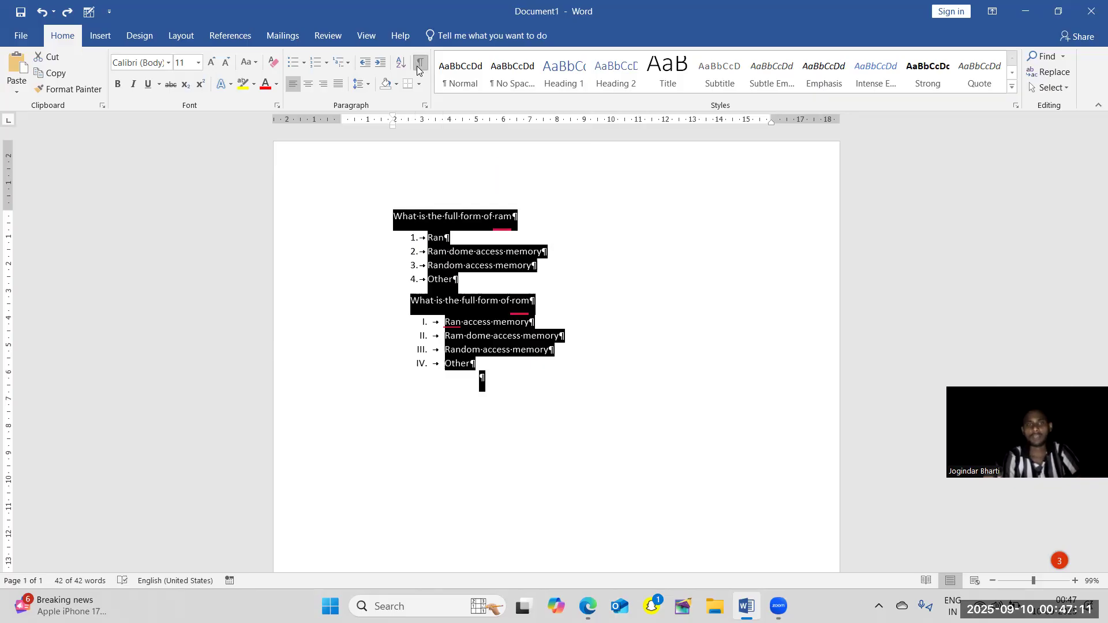
left_click(585, 298)
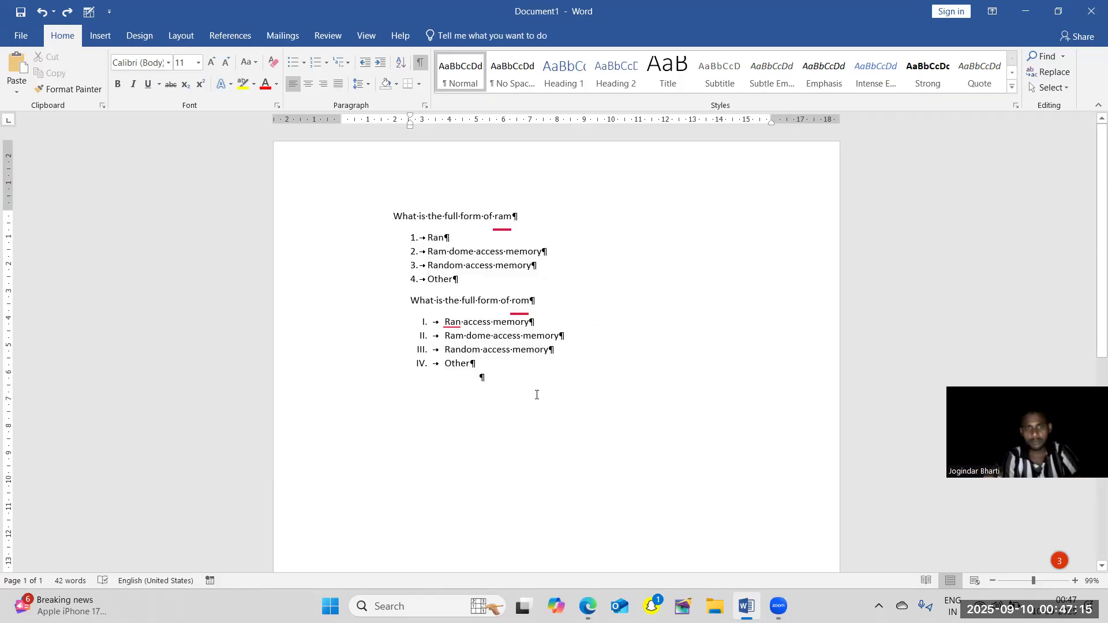
Add the sample lines "Sdfd", "Sdfd" and "Sdf" as separate paragraphs under the rom question.
key("Return")
type("sdfd")
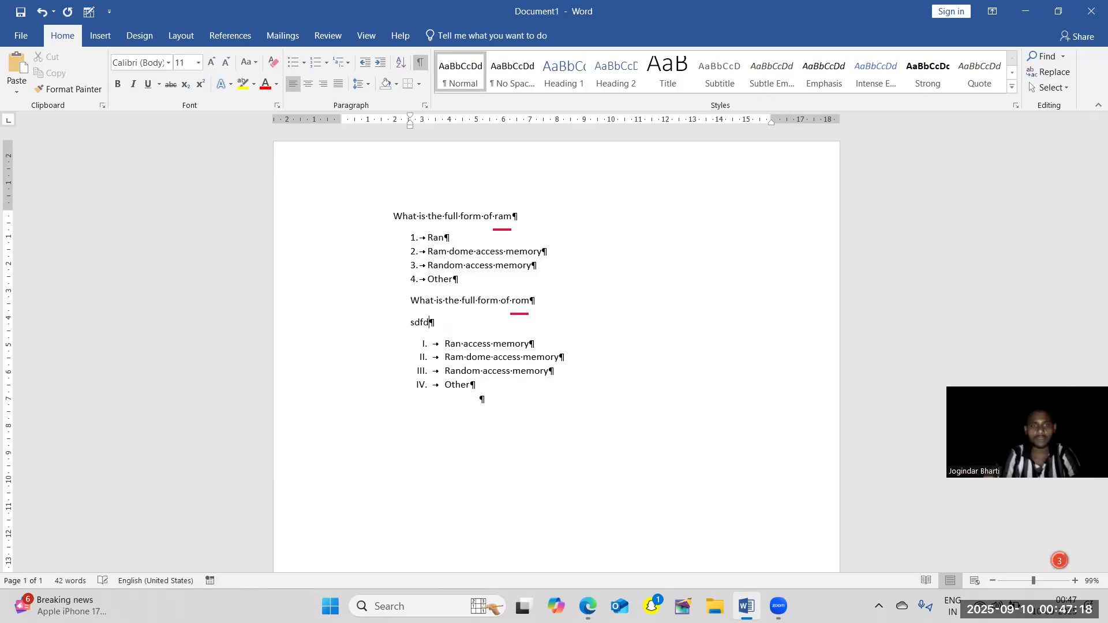
key("Return")
type("sdfd")
key("Return")
type("sdf")
key("Return")
Undo the sample lines and the last indent increases, and hide the formatting marks.
key("ctrl+a")
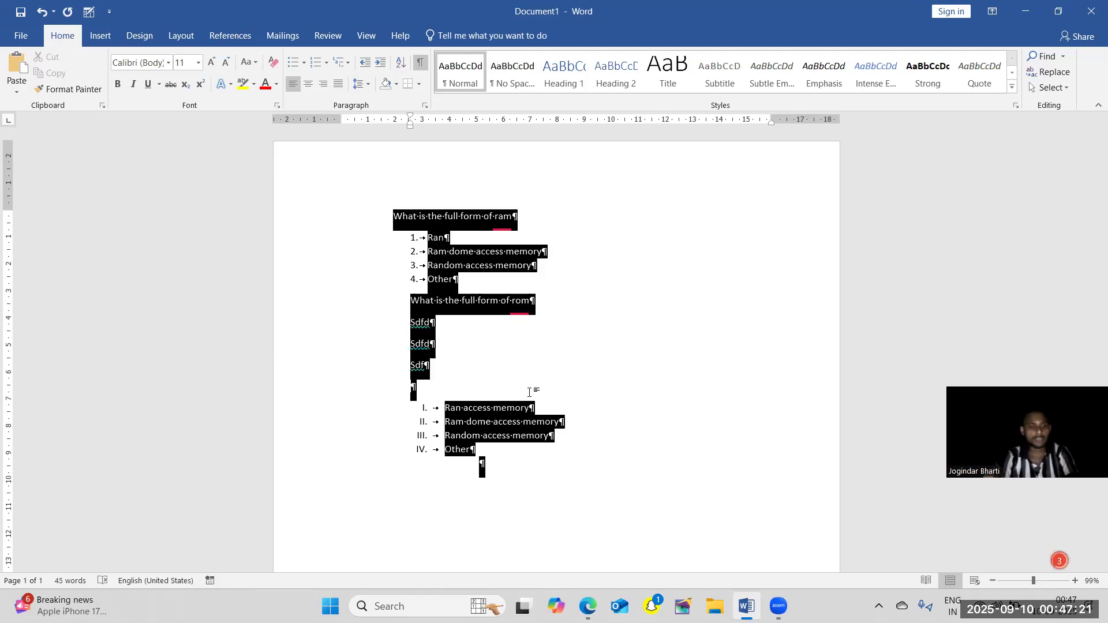
key("ctrl+z")
key("ctrl+z")
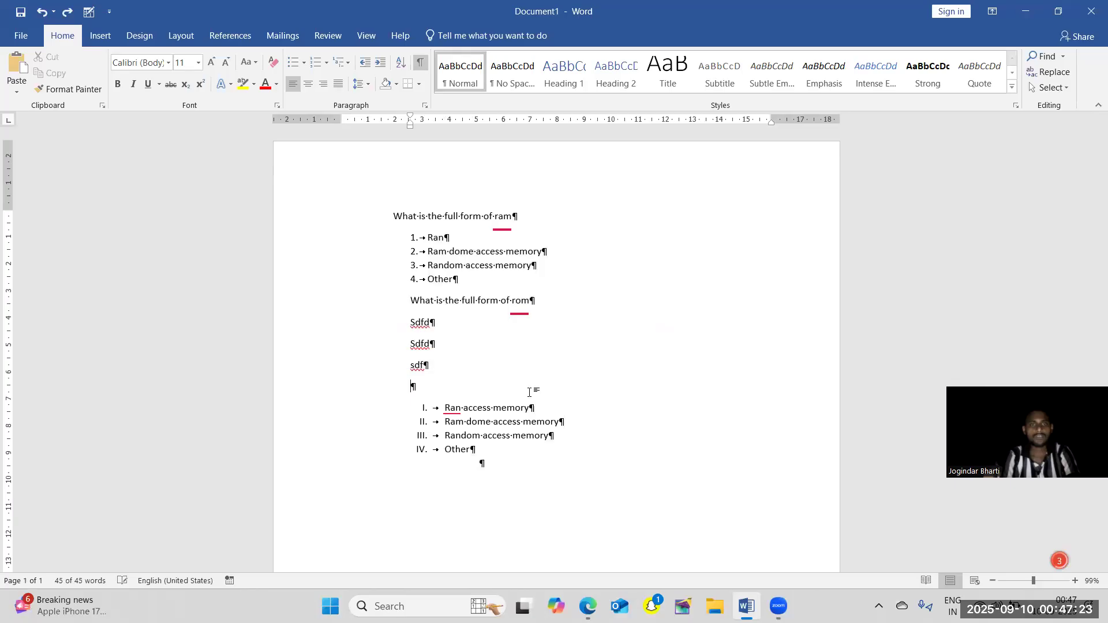
key("ctrl+z")
key("ctrl+z")
key("ctrl+z")
key("ctrl+z")
key("ctrl+z")
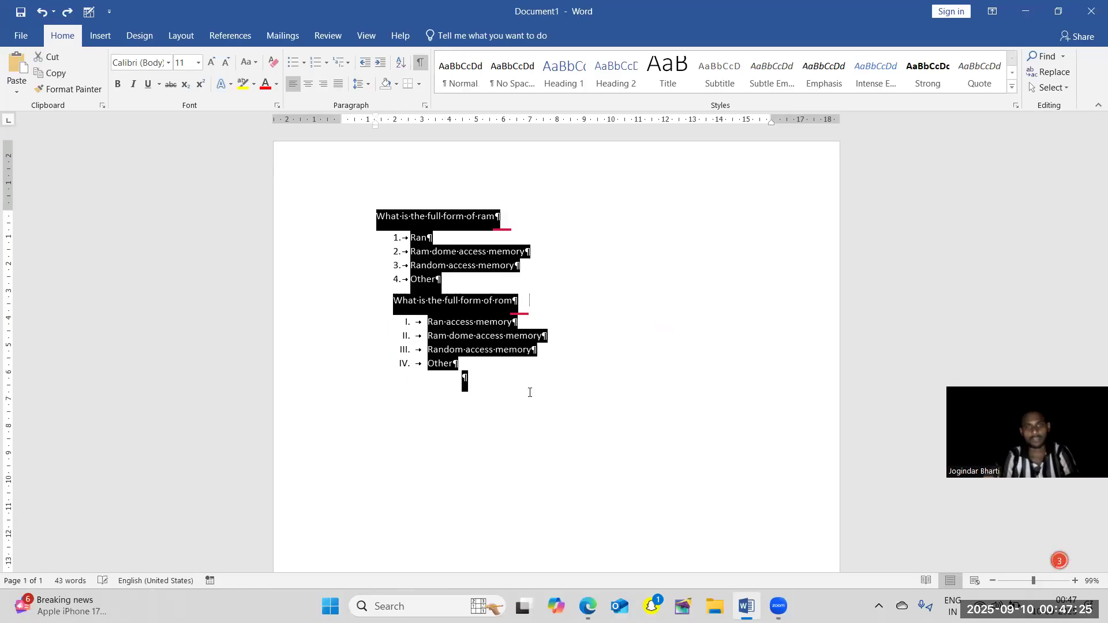
key("ctrl+z")
key("ctrl+z")
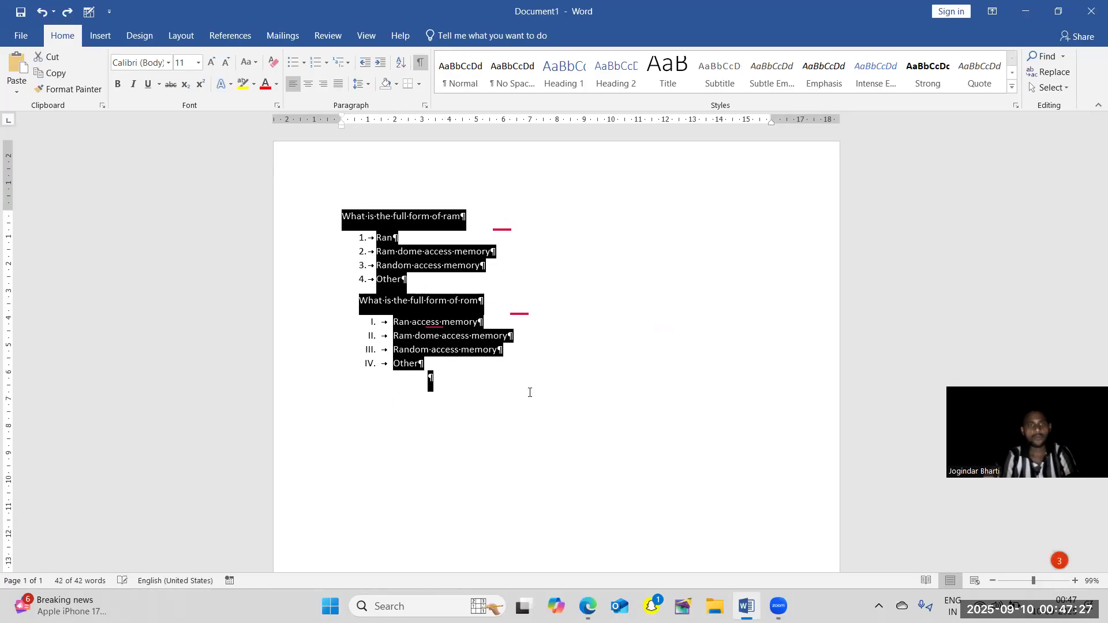
left_click(421, 66)
left_click(547, 290)
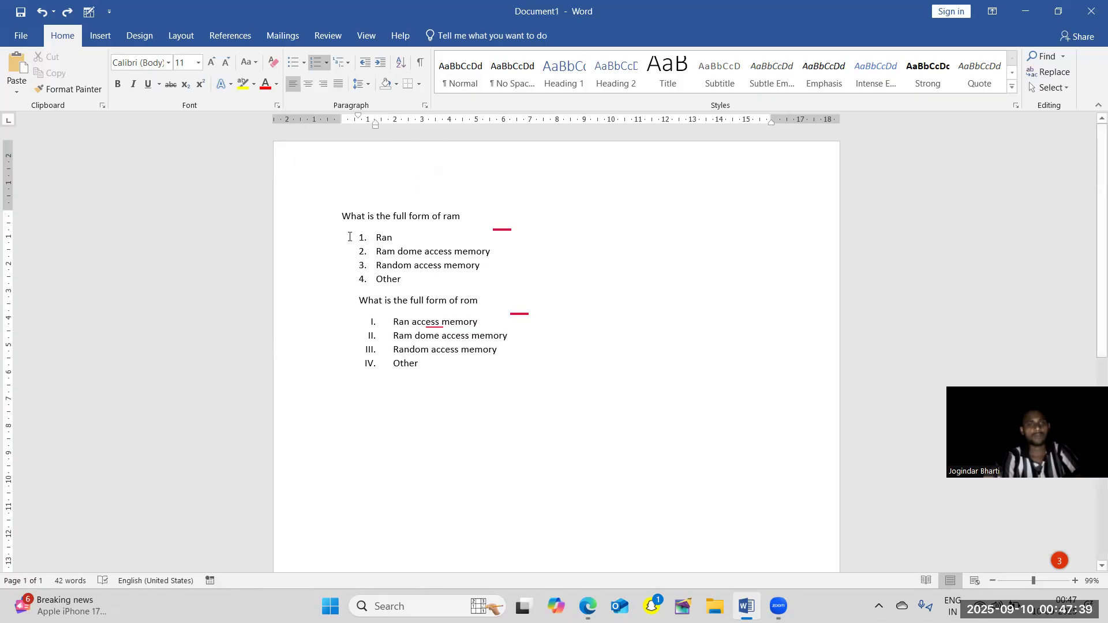
Center all the questions and answer options on the page.
key("ctrl+a")
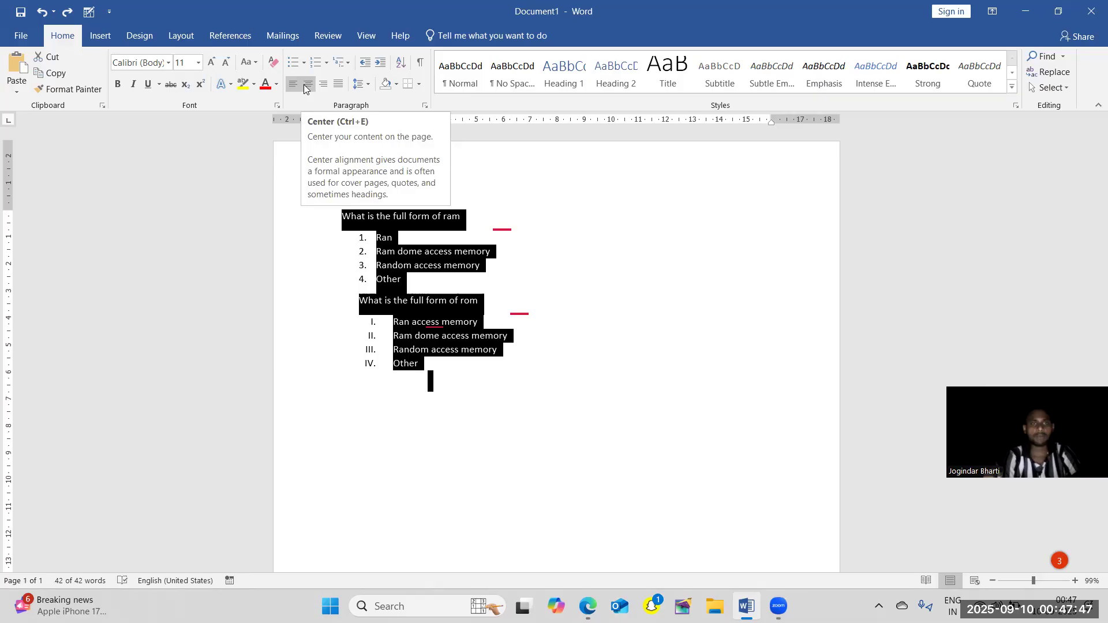
left_click(305, 84)
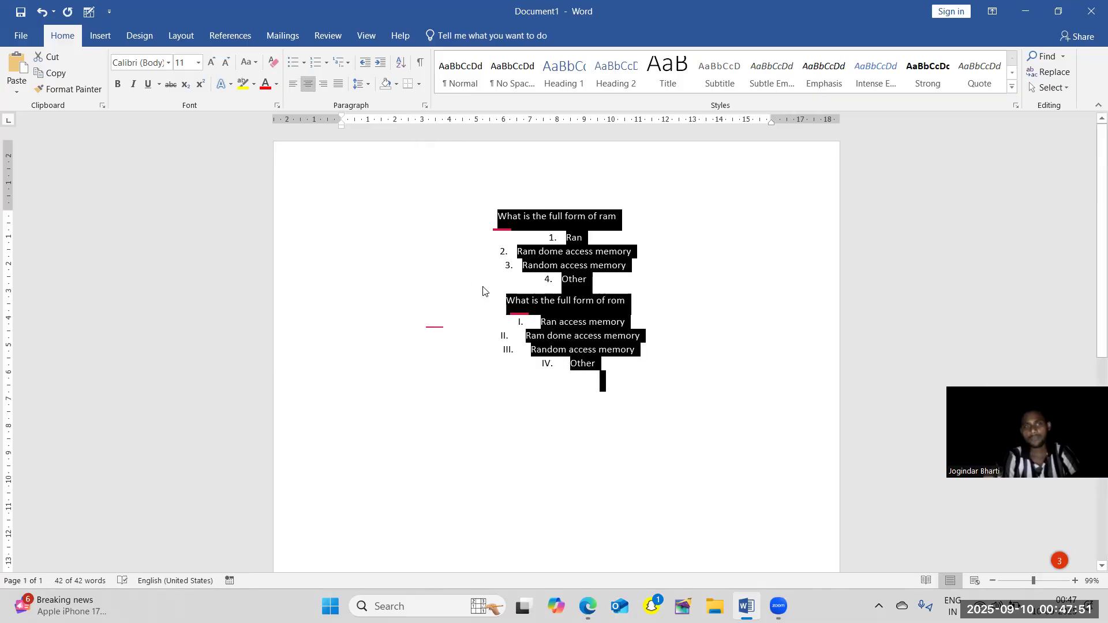
Increase the indent of all the centered text several levels, and decrease it back to the margin.
left_click(371, 69)
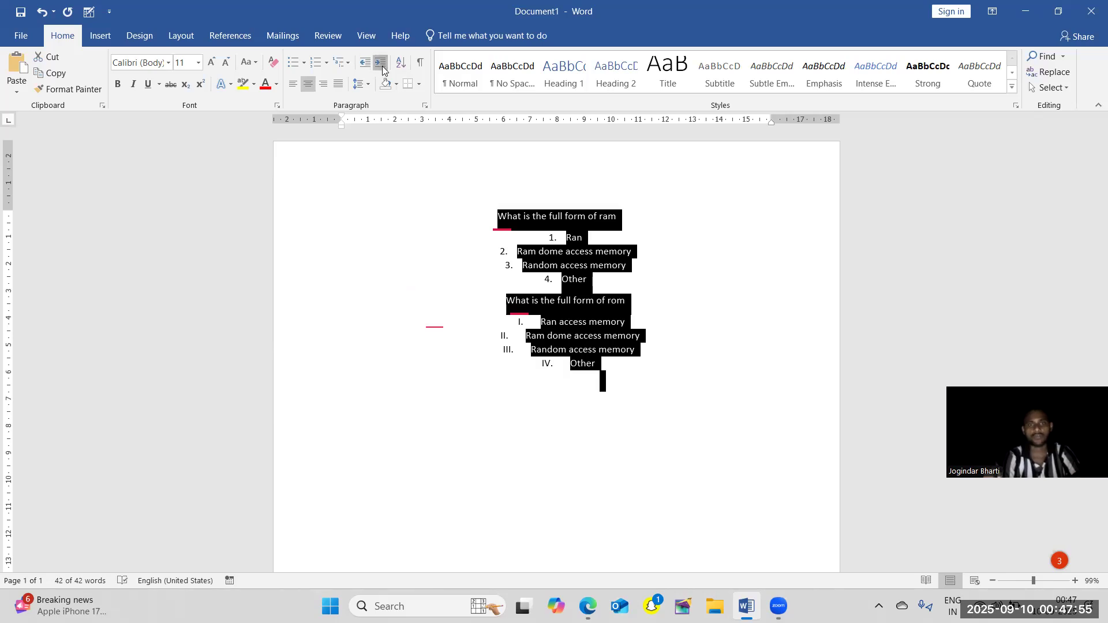
left_click(380, 63)
left_click(381, 63)
left_click(383, 67)
left_click(382, 67)
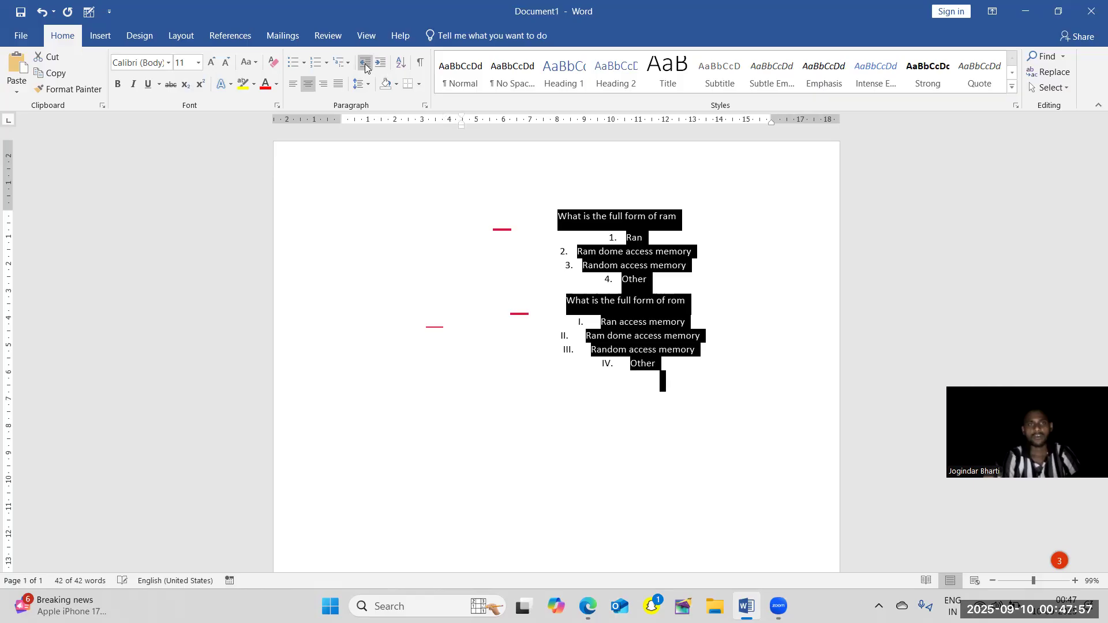
left_click(366, 65)
left_click(366, 64)
left_click(366, 65)
left_click(365, 65)
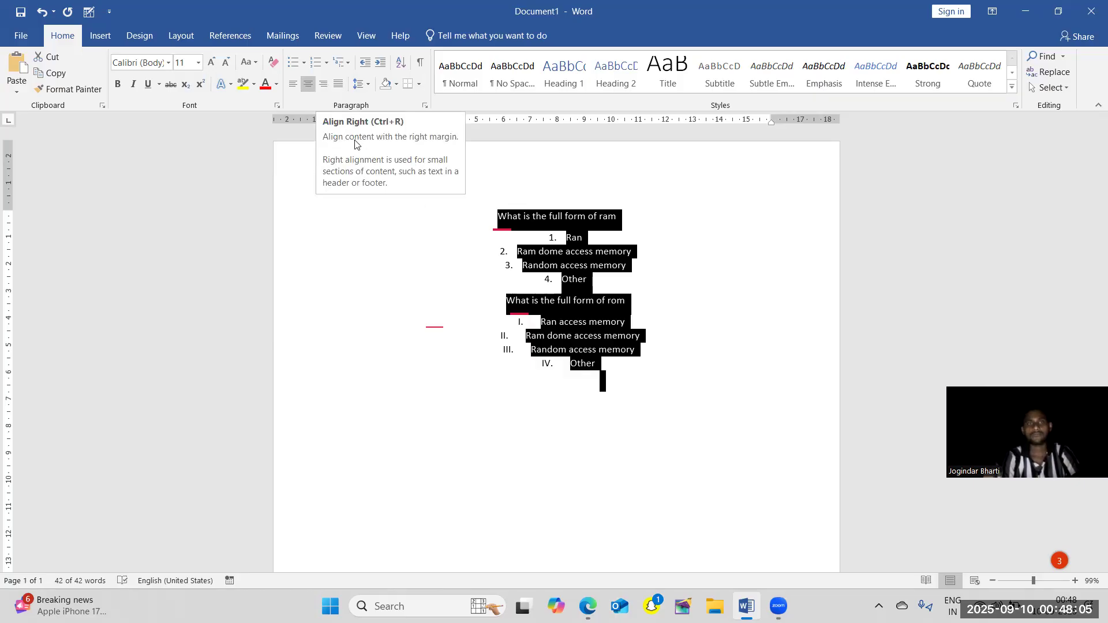
Left-align all the questions and answer options, and clear the selection.
left_click(295, 86)
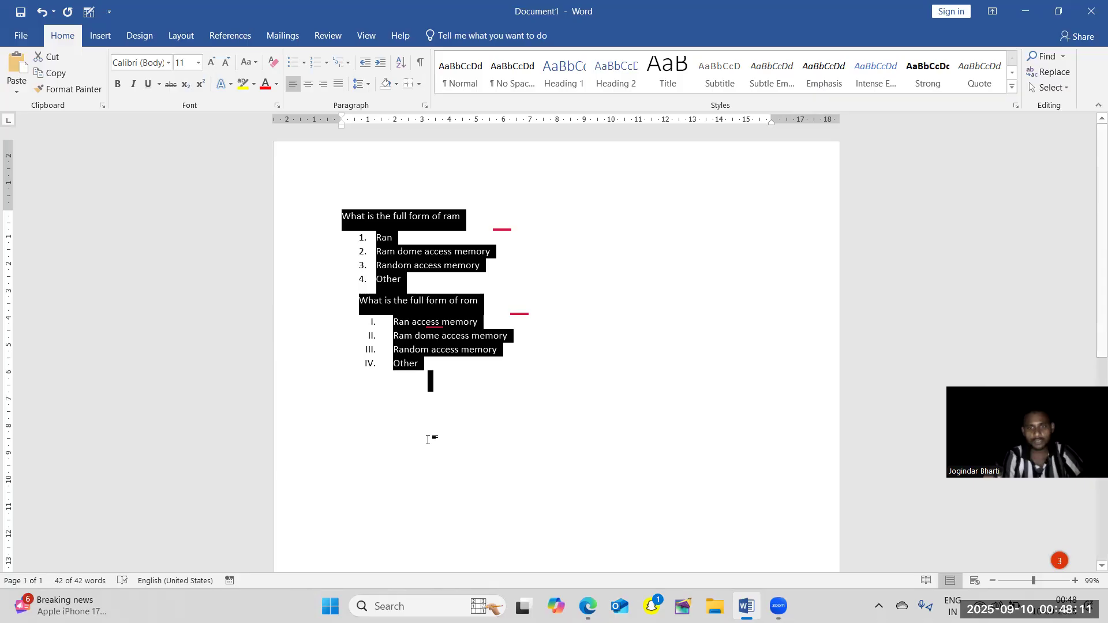
left_click(542, 349)
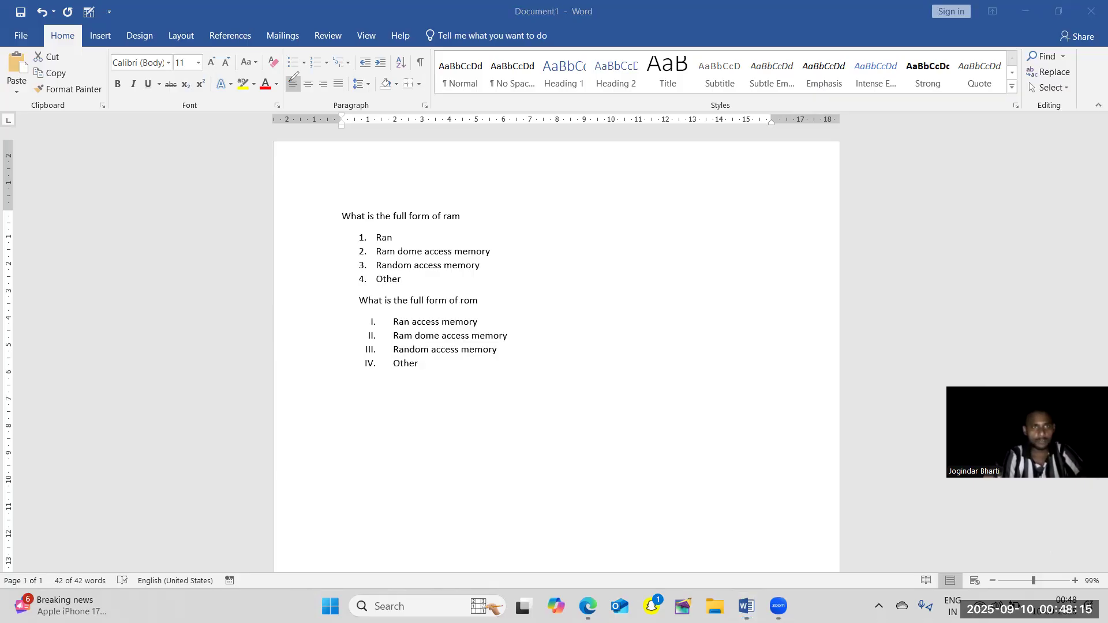
mouse_move(286, 71)
left_mouse_down()
mouse_move(313, 88)
mouse_move(285, 87)
mouse_move(287, 73)
left_mouse_up()
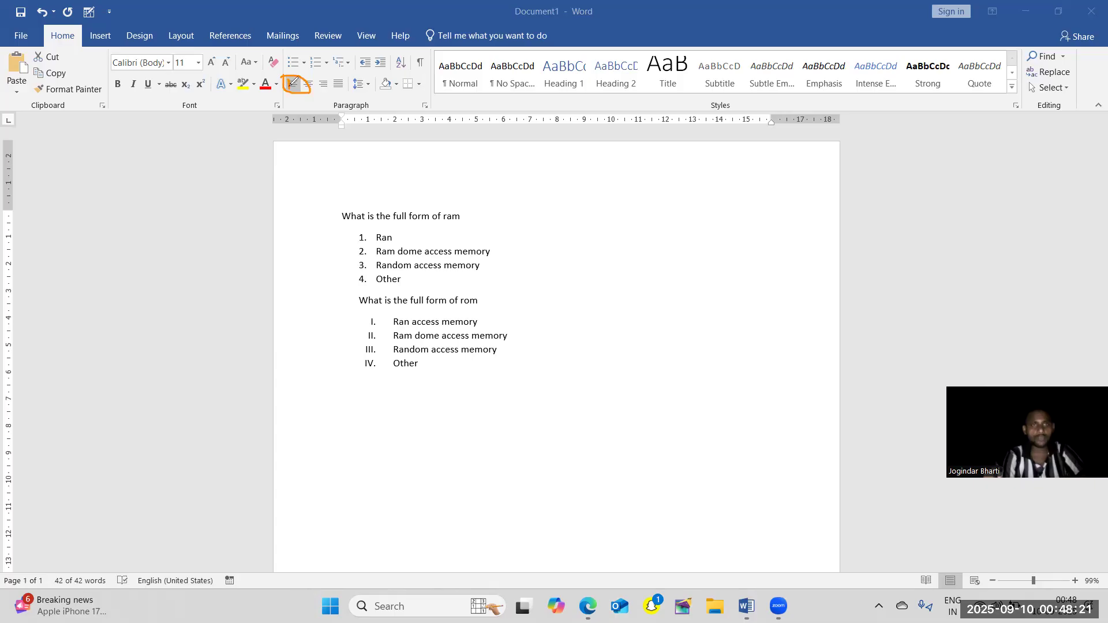
left_click(4, 312)
left_click(305, 90)
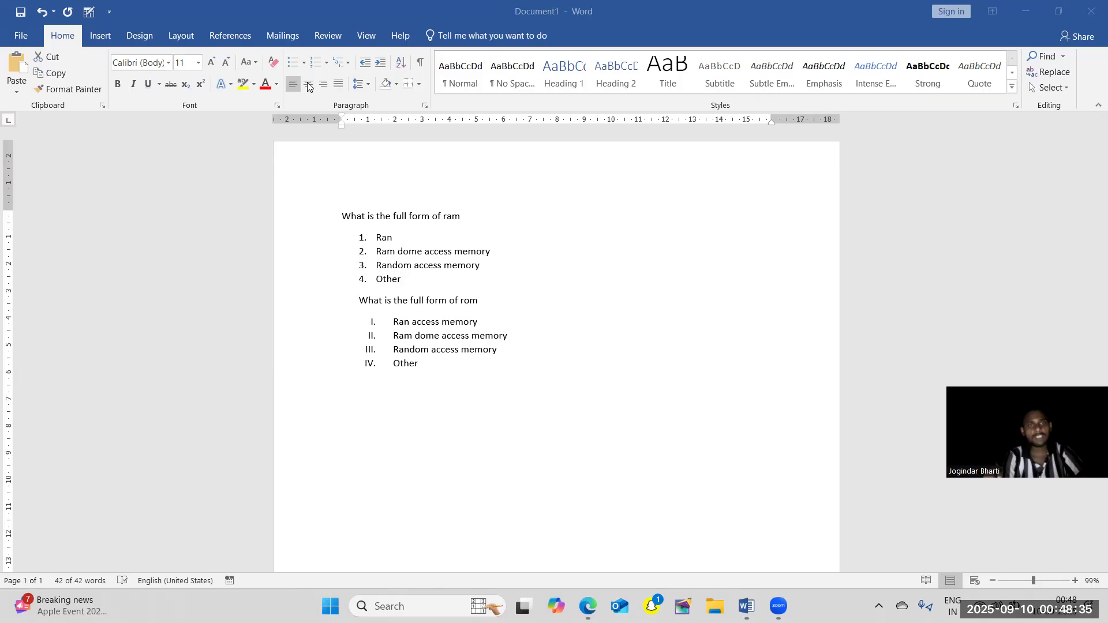
Center both questions with all their answer options, and deselect the text.
key("ctrl+a")
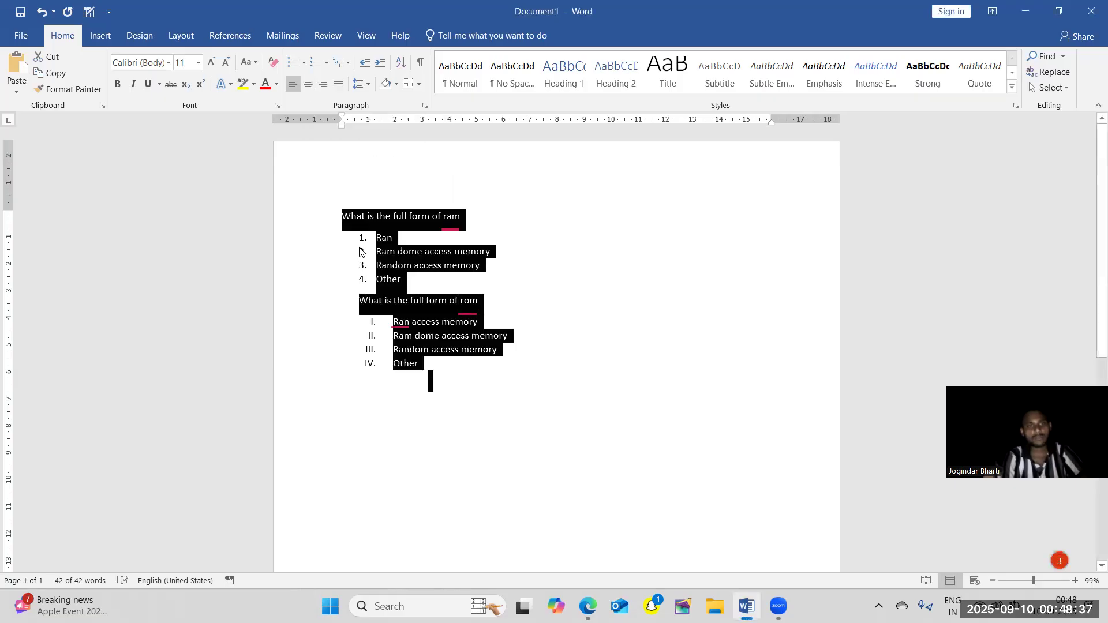
left_click(309, 87)
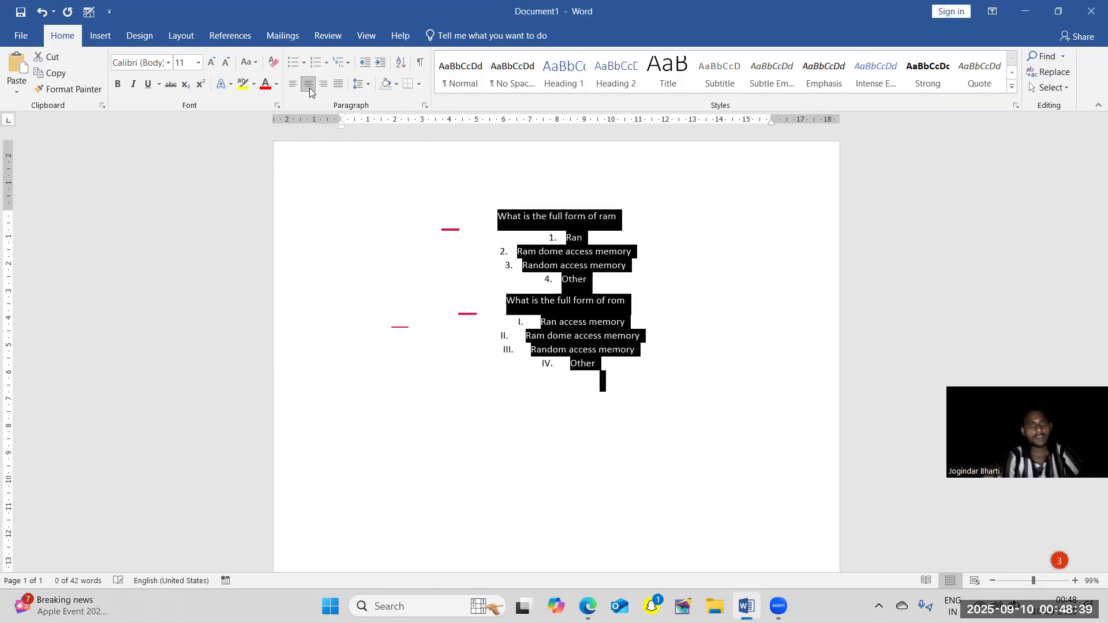
left_click(404, 180)
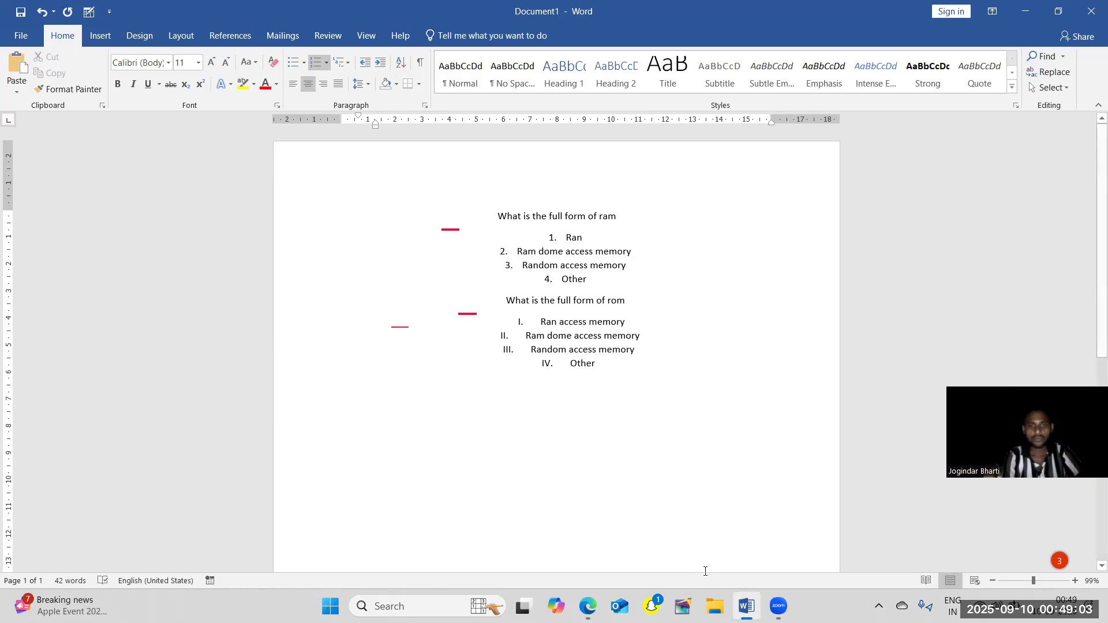
Right-align both questions and all their answer options, including the empty paragraph below the list.
left_click(637, 386)
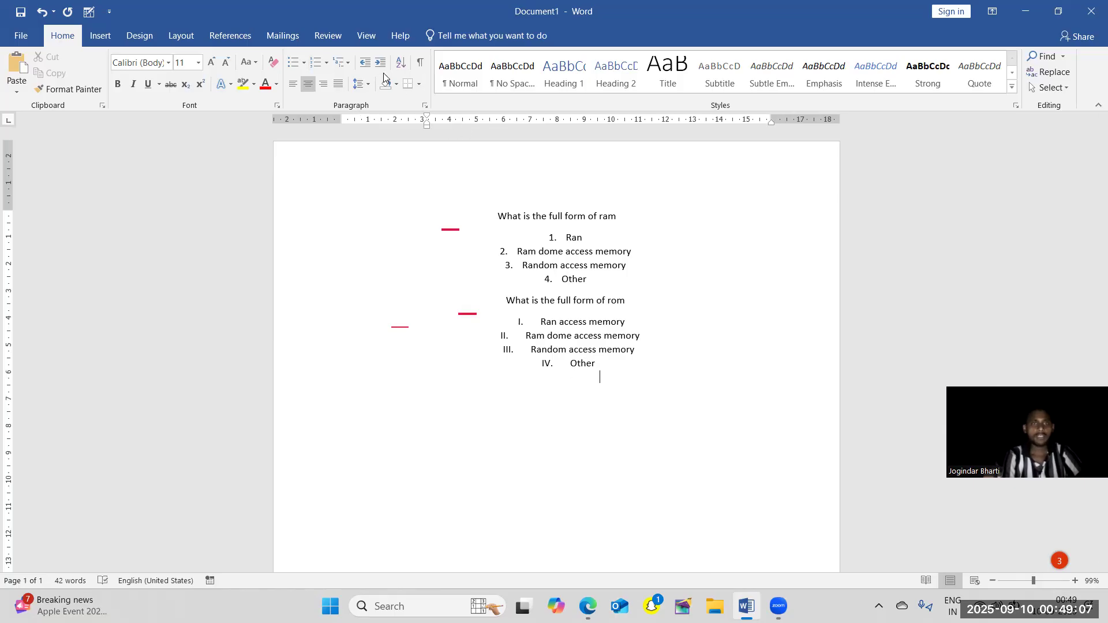
left_click(324, 88)
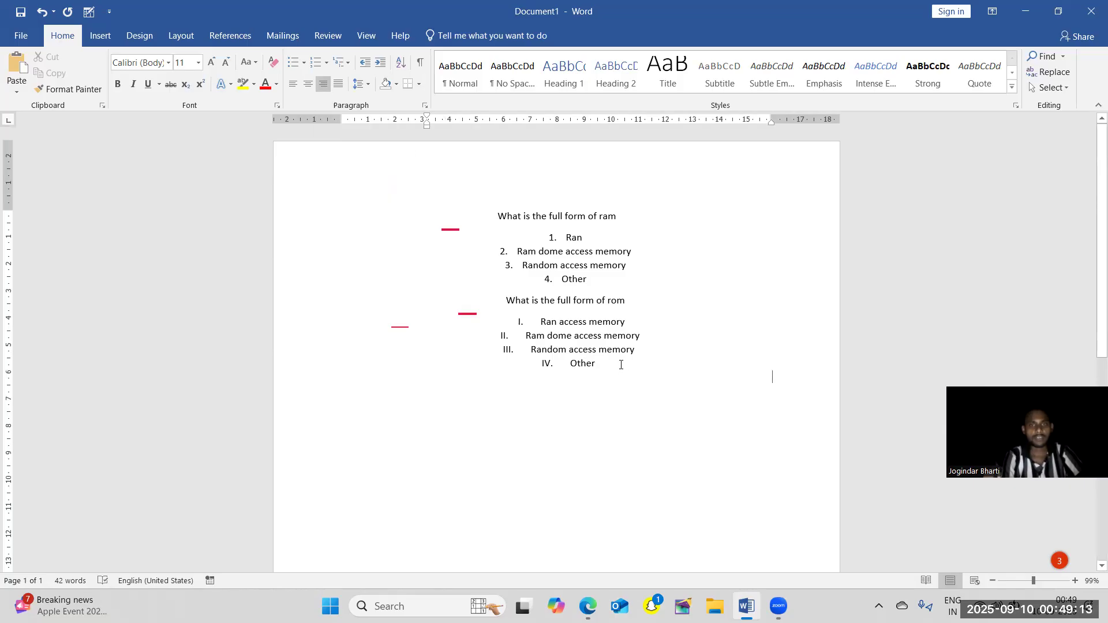
left_click_drag(621, 365, 391, 168)
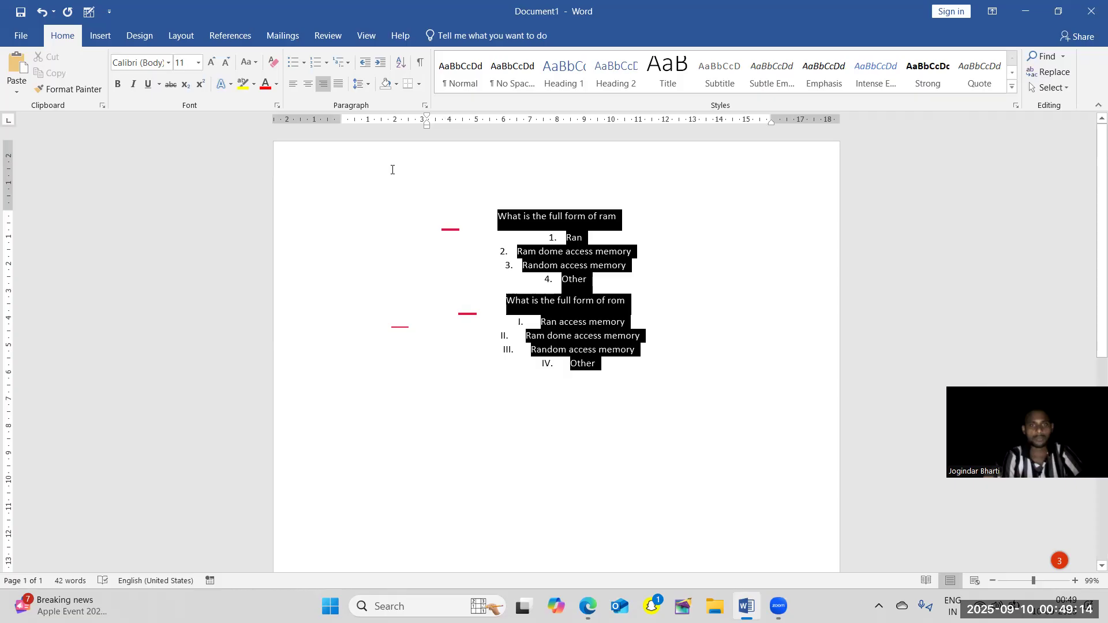
left_click(325, 85)
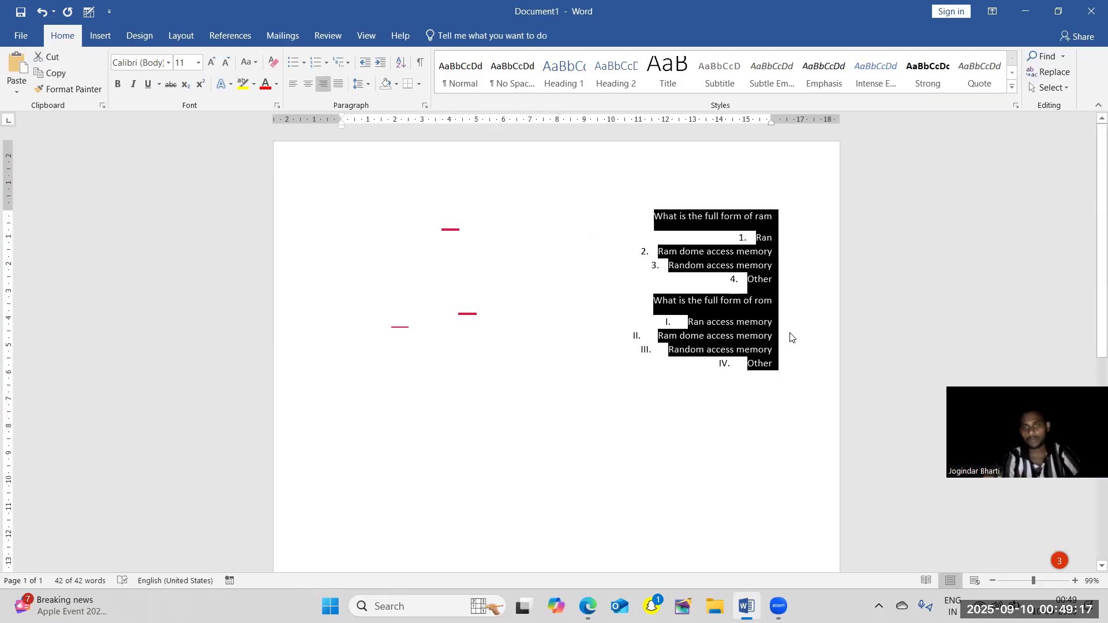
left_click(790, 348)
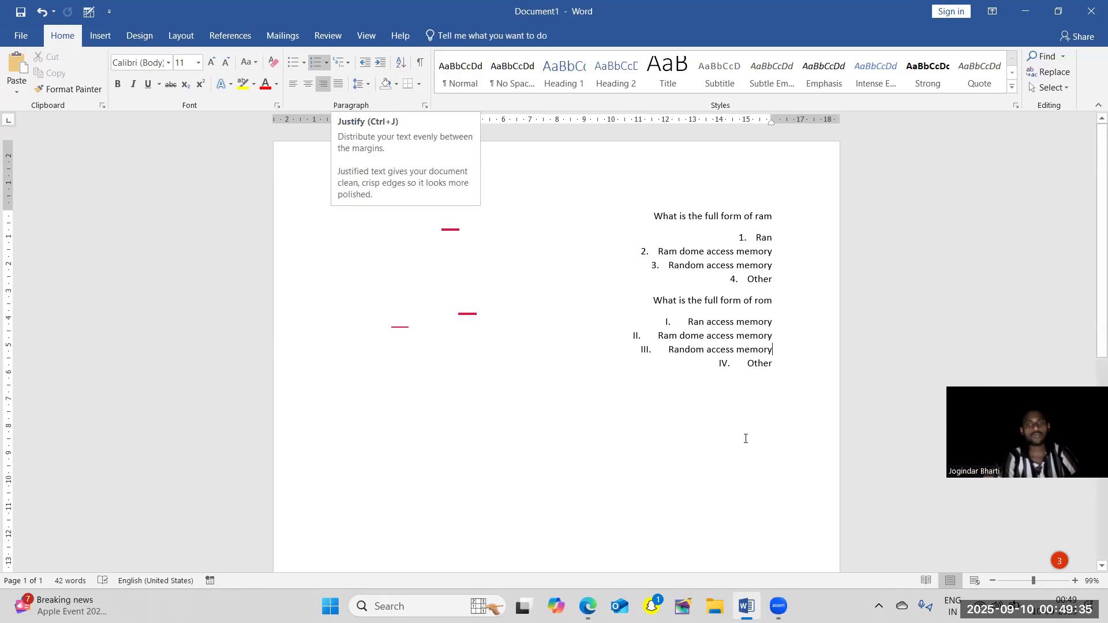
Justify all the text in the document, and deselect it.
key("ctrl+a")
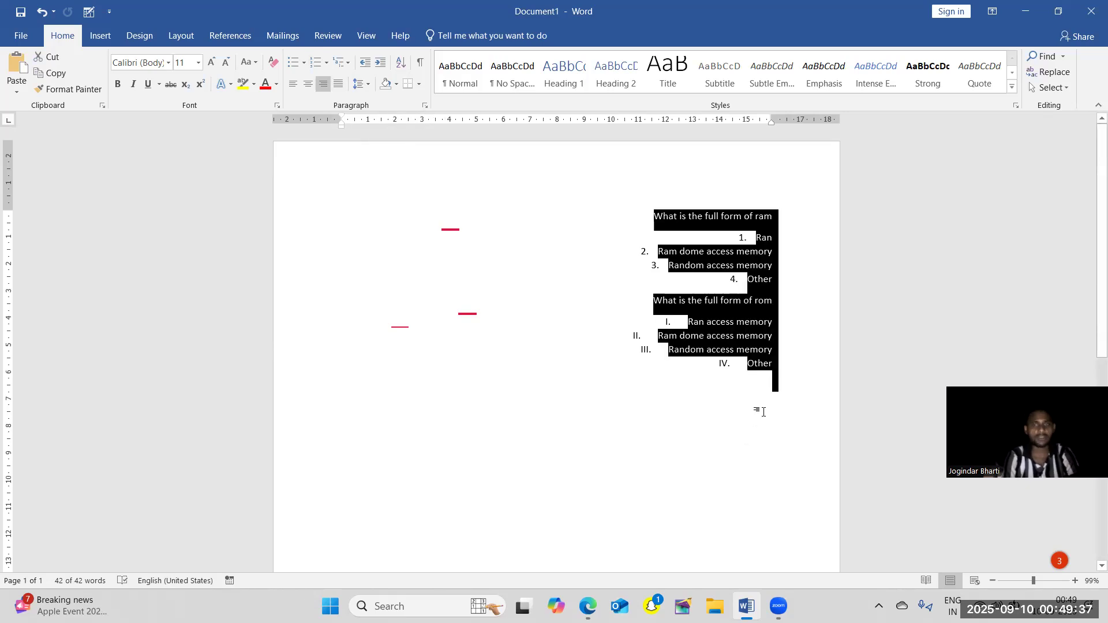
left_click(336, 88)
left_click(402, 279)
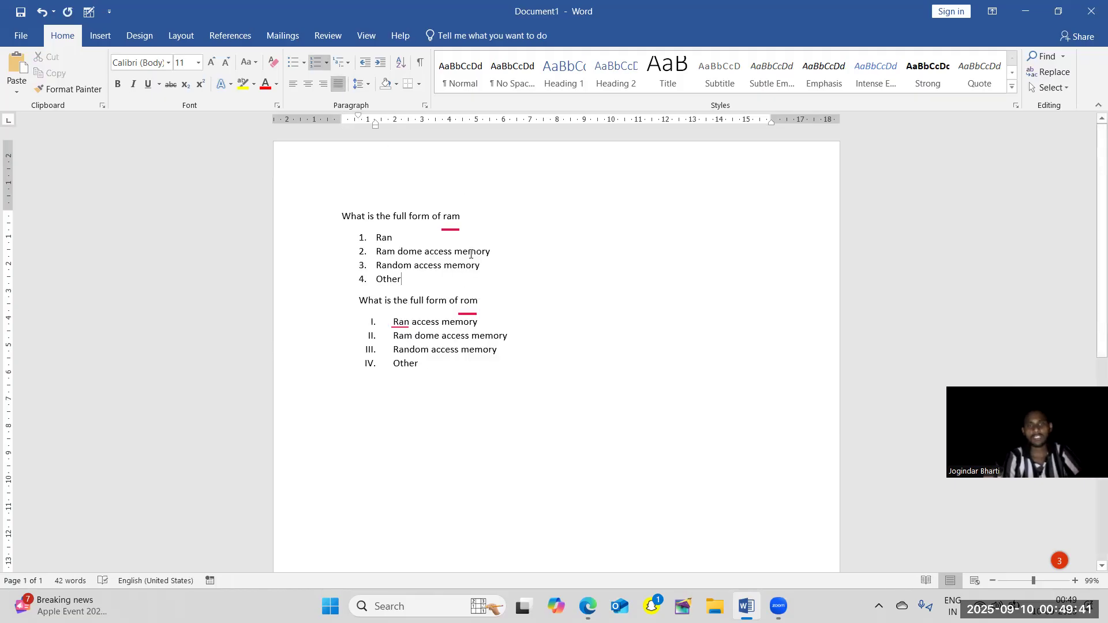
Add a long run of random filler letters after "Ran" in the ram question's first option, filling about three lines.
type("sdg")
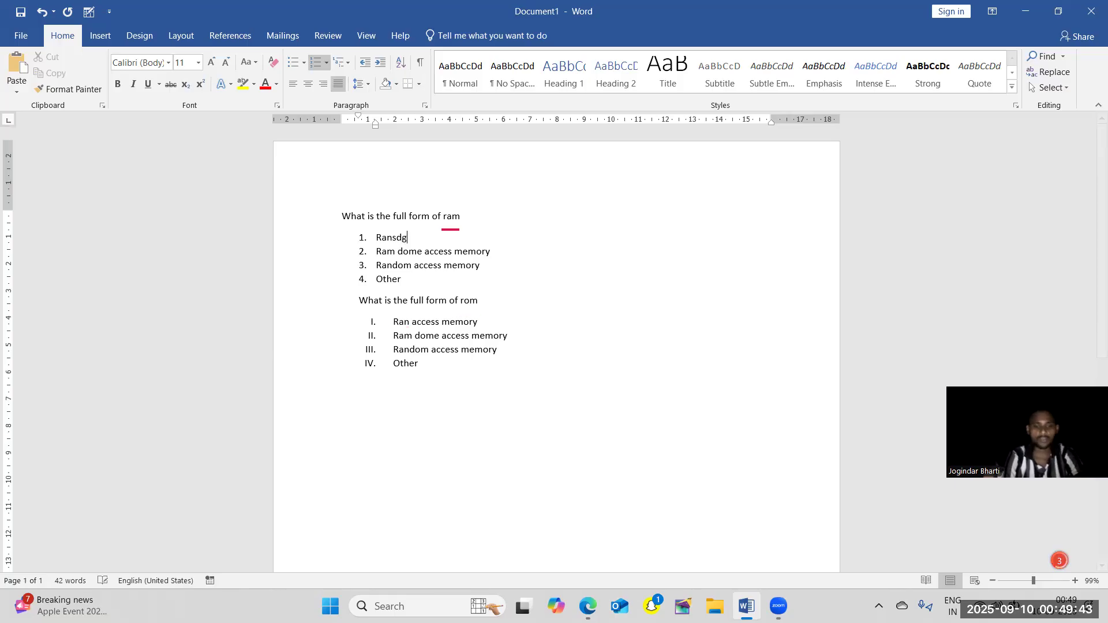
type("fdzzzzzzzzzzzzzzzzzzzzzzzzzzzzzzzzzzzz")
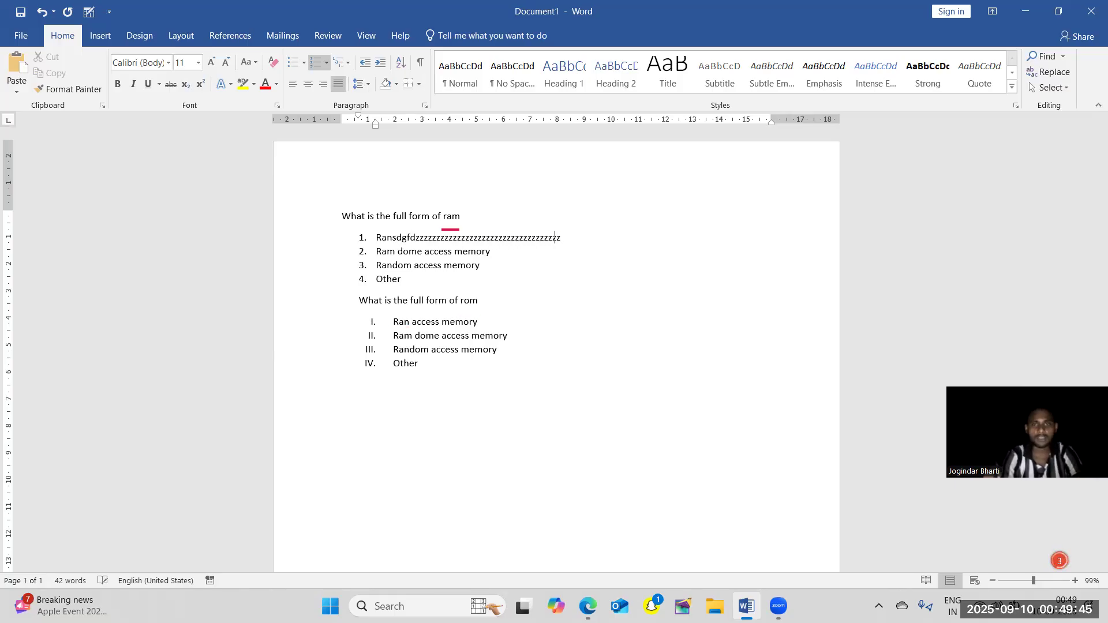
type("zzzzzzzzzzzzzzzzzzzzzzzzzzzhjsfhdgkjhfdskjh")
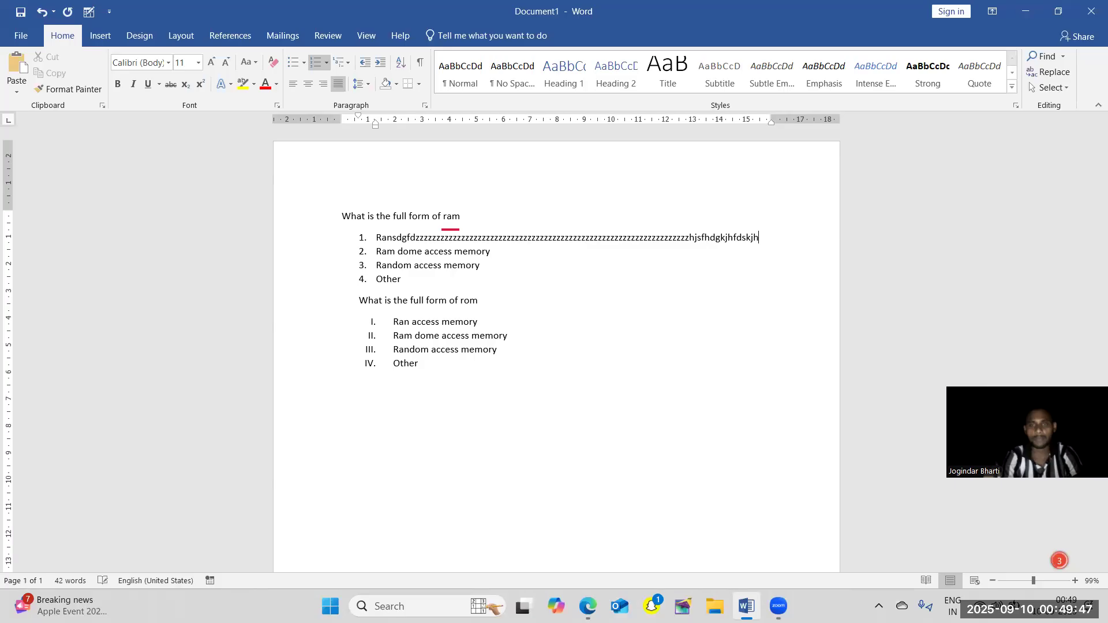
type("gkjdfhjkdfshkjdfhgjkdfshkgjdfsgh")
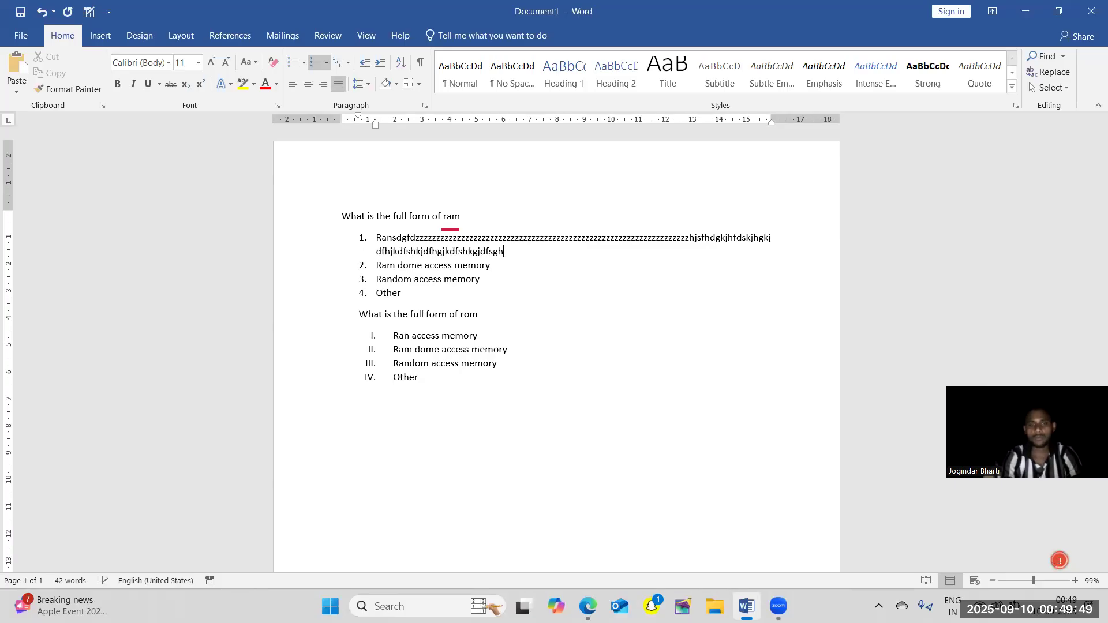
type("fskjhggggggggggggggggggggggggggggggggggggggggg")
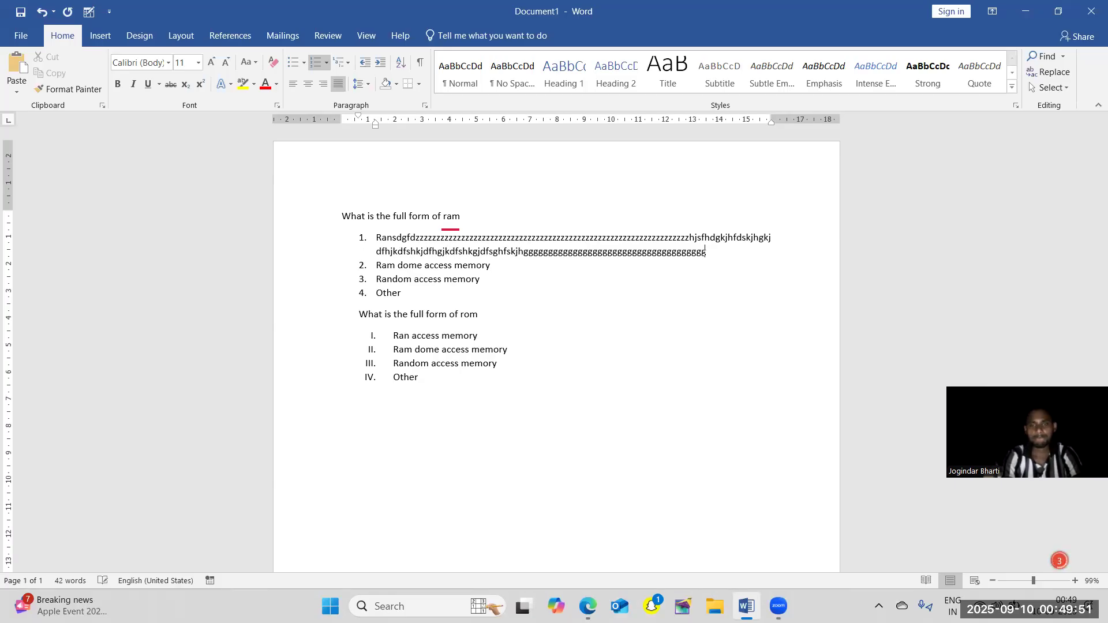
type("gggggggggggggggggggggggggggggggggggggggggggggggggggggggggggggggggggg")
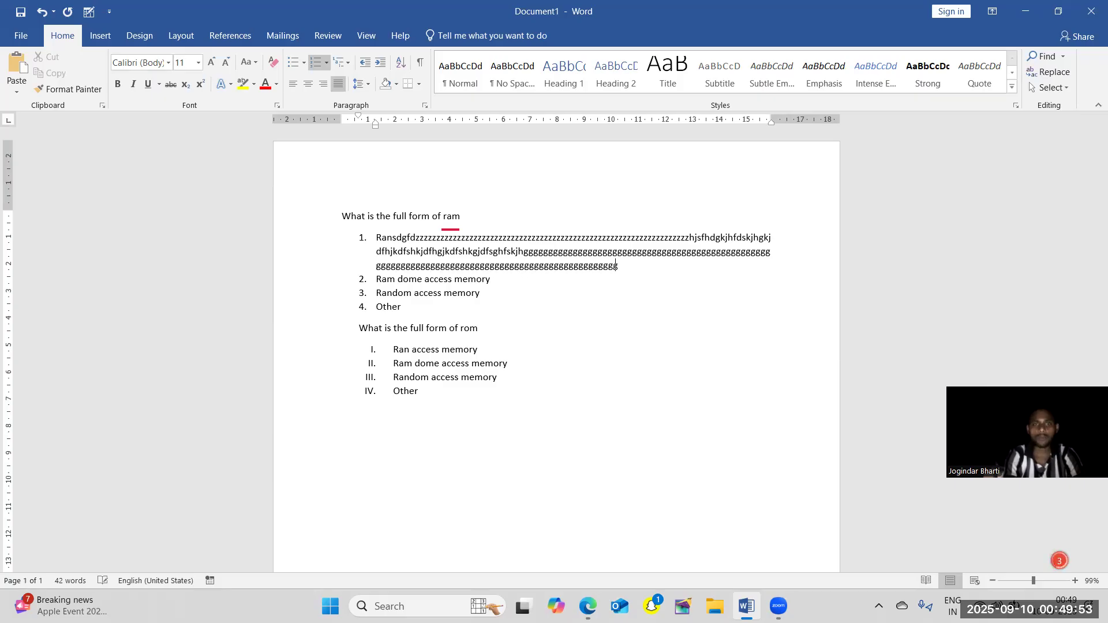
Center the long first answer option of the ram question, and justify it again.
left_click(304, 85)
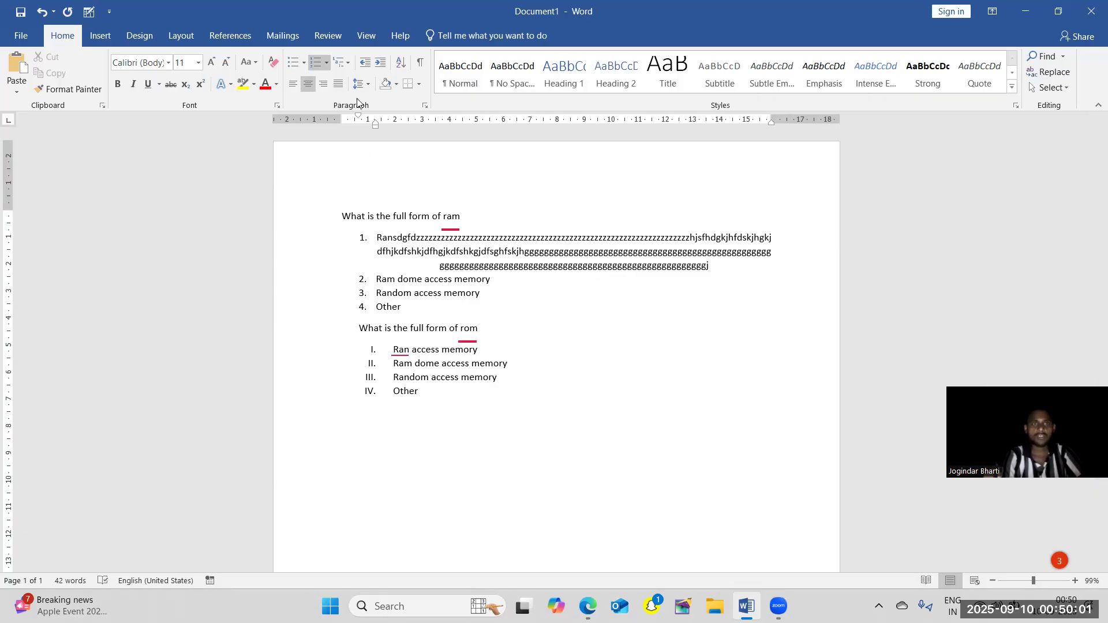
left_click(339, 87)
left_click(622, 334)
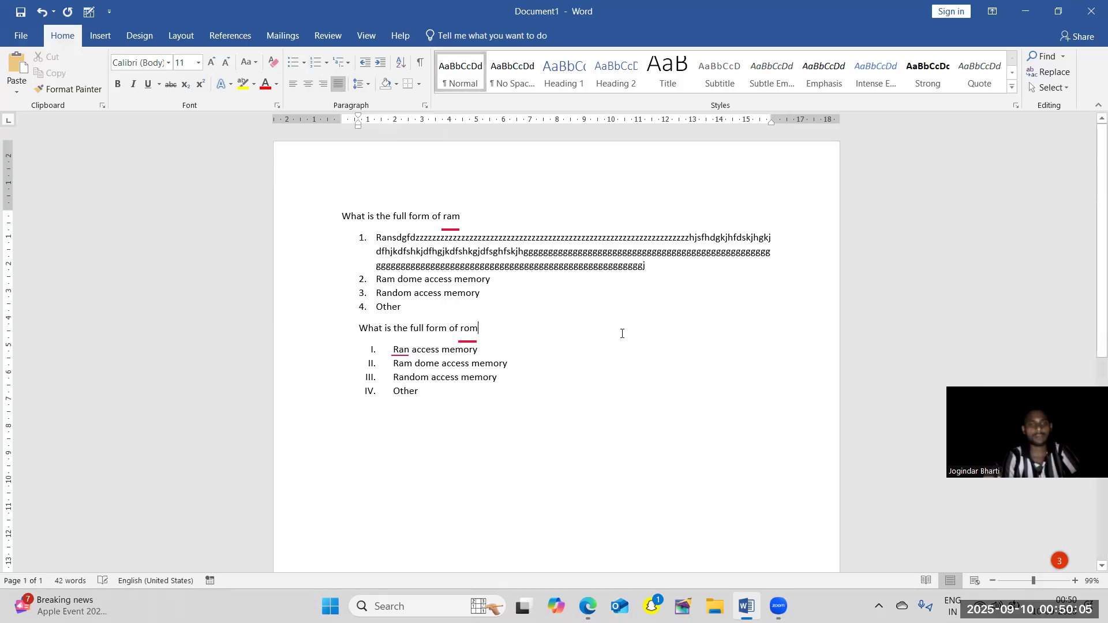
Undo the alignment changes and the filler text on the first answer option "Ran".
key("ctrl+a")
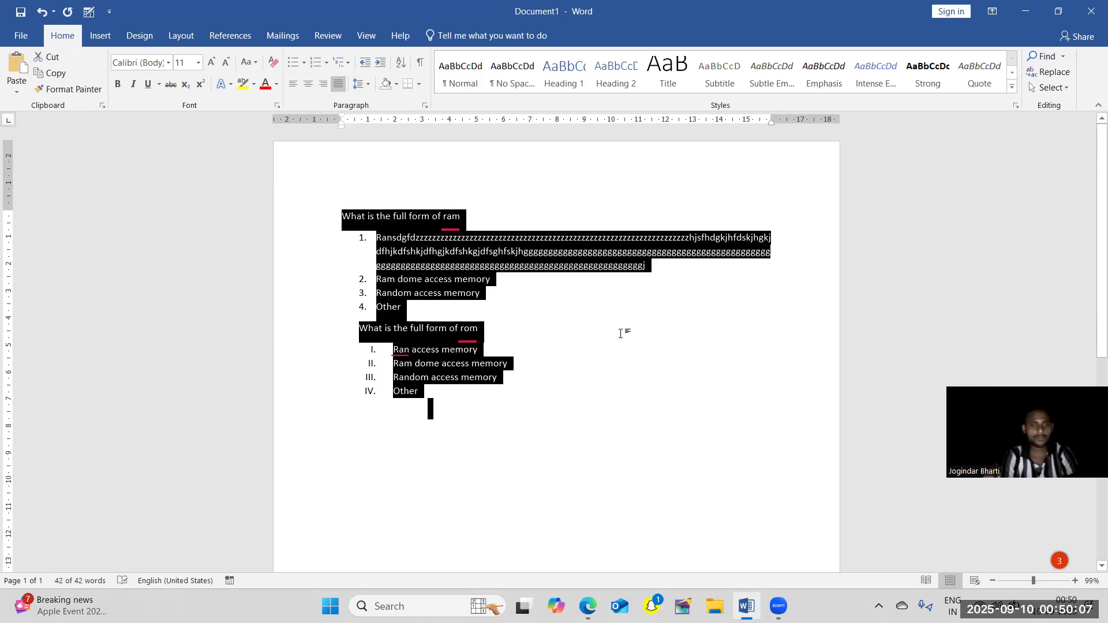
left_click(616, 383)
key("ctrl+z")
key("ctrl+z")
key("ctrl+z")
key("ctrl+z")
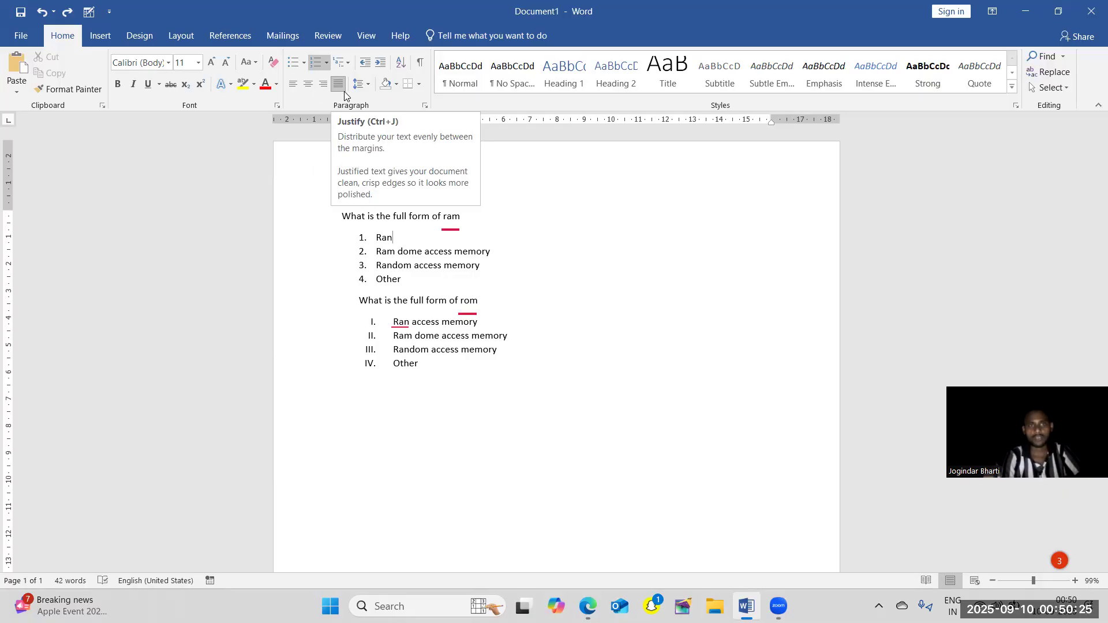
Center only the first answer option "Ran" under the ram question.
left_click(308, 84)
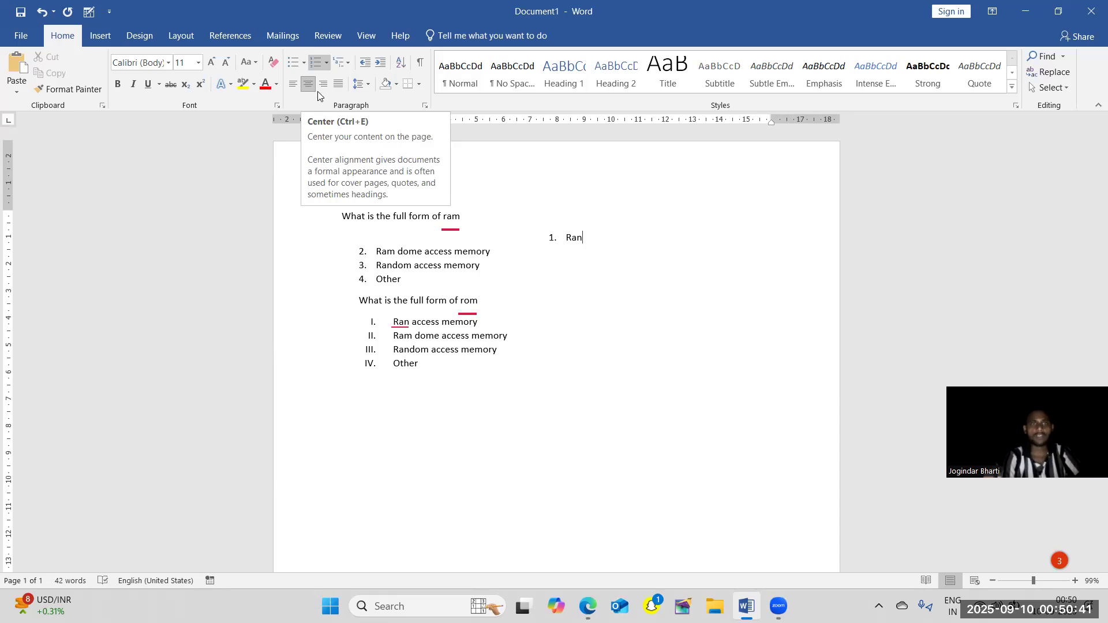
left_click(540, 350)
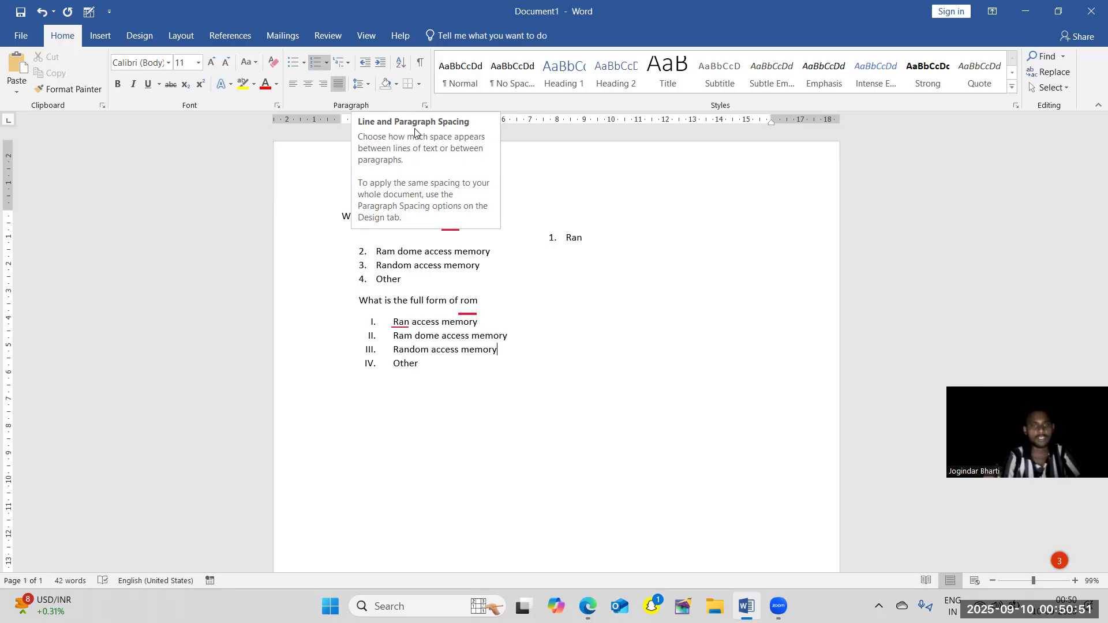
Insert two blank lines above the rom question and two more between it and its answer options.
key("Return")
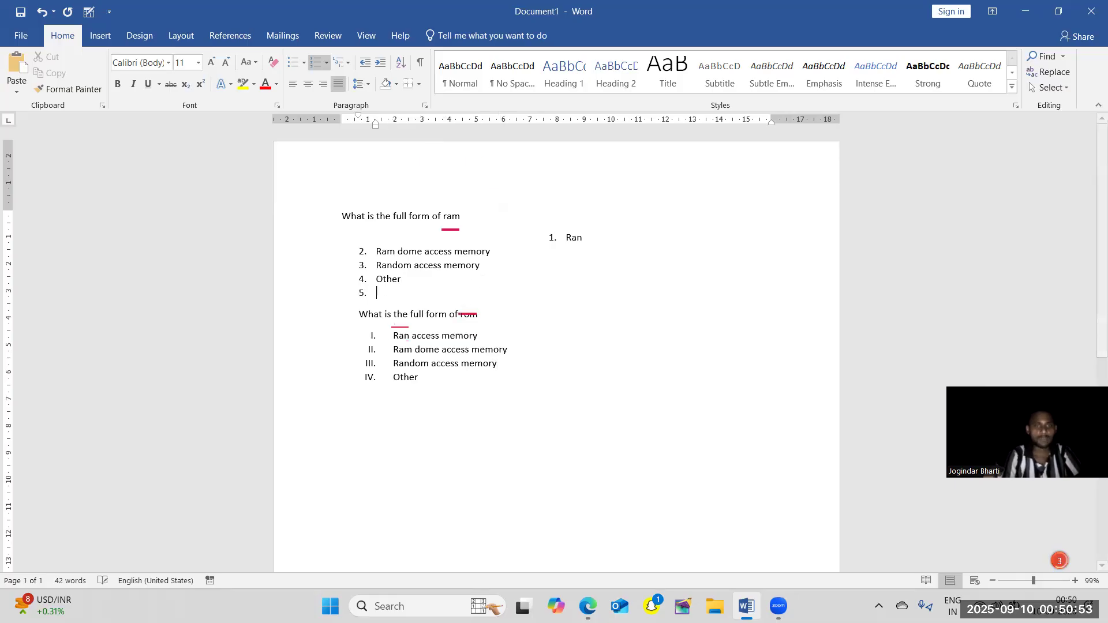
key("Return")
key("Return")
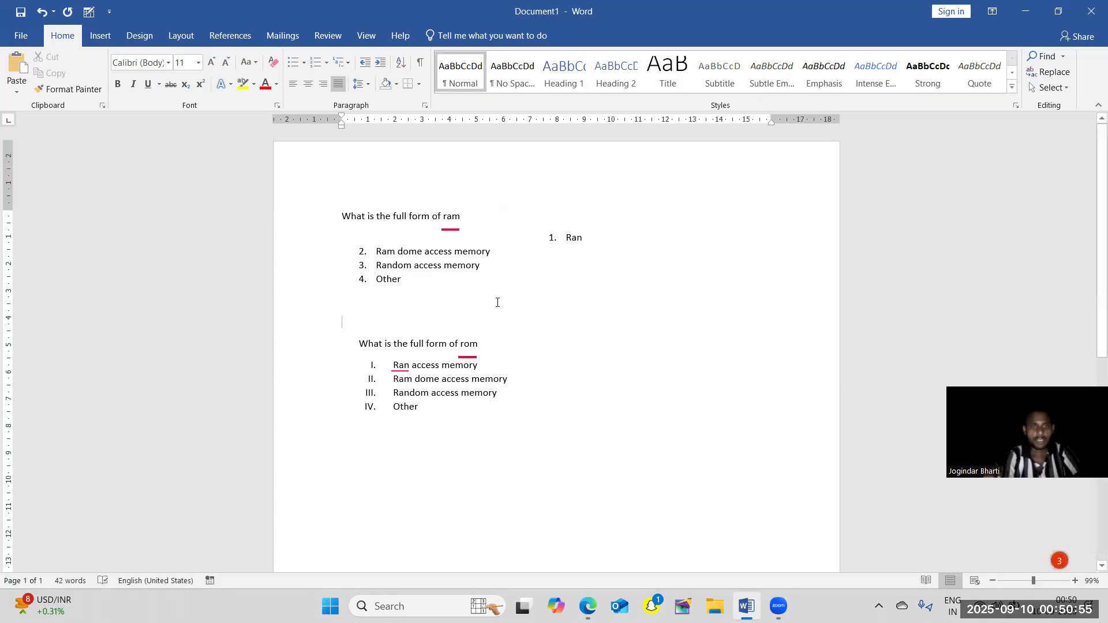
left_click(490, 343)
key("Return")
key("Return")
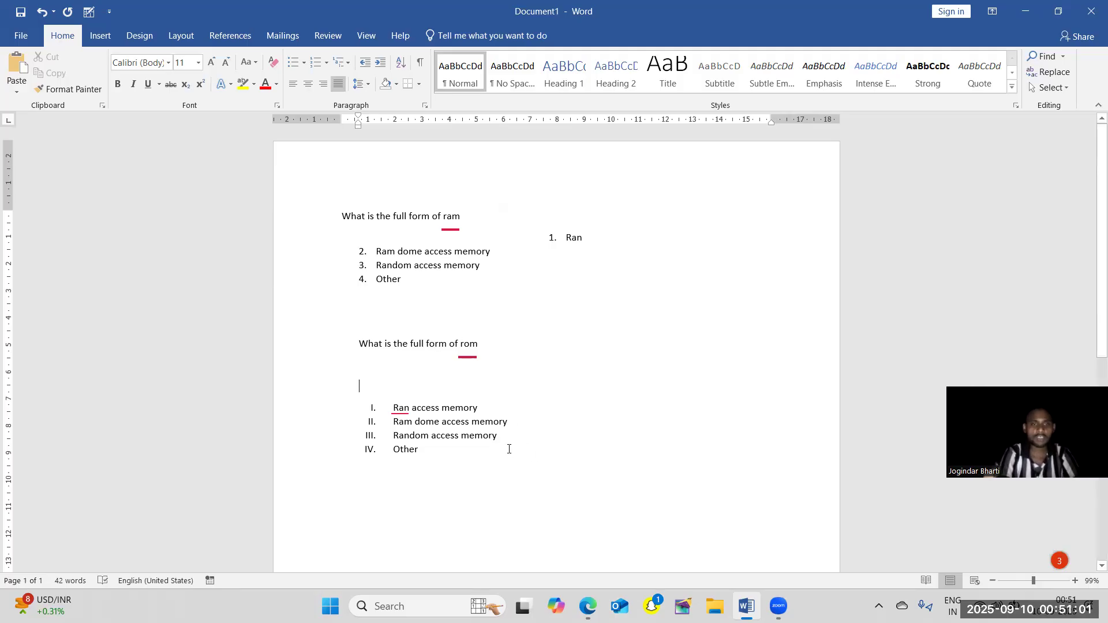
Set the line spacing of both questions and all their answer options to 1.0.
left_click_drag(467, 446, 323, 211)
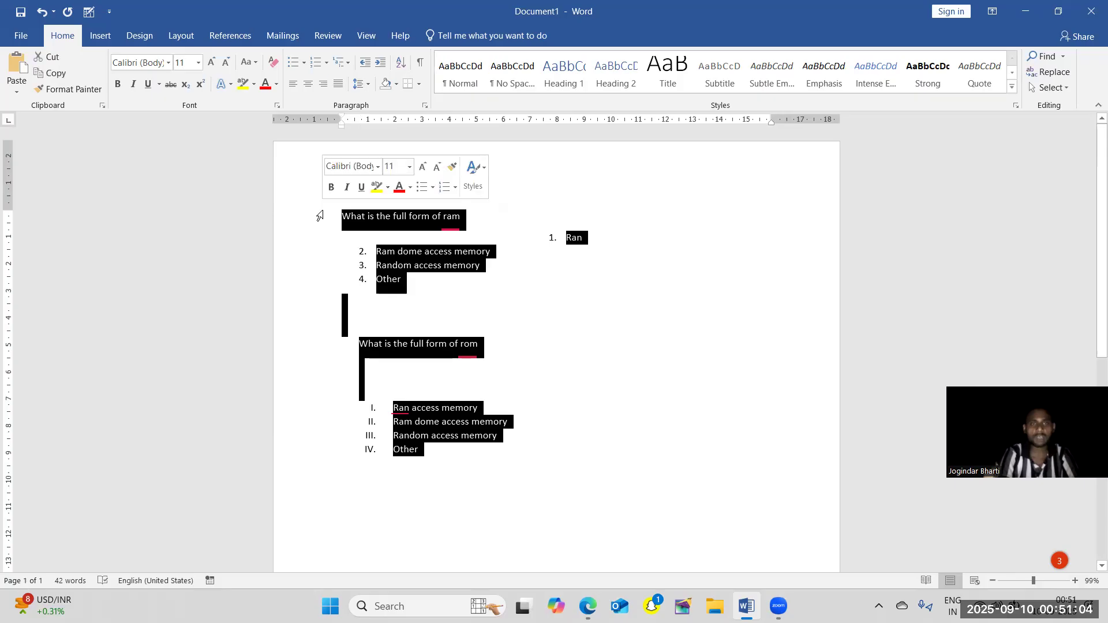
left_click(365, 88)
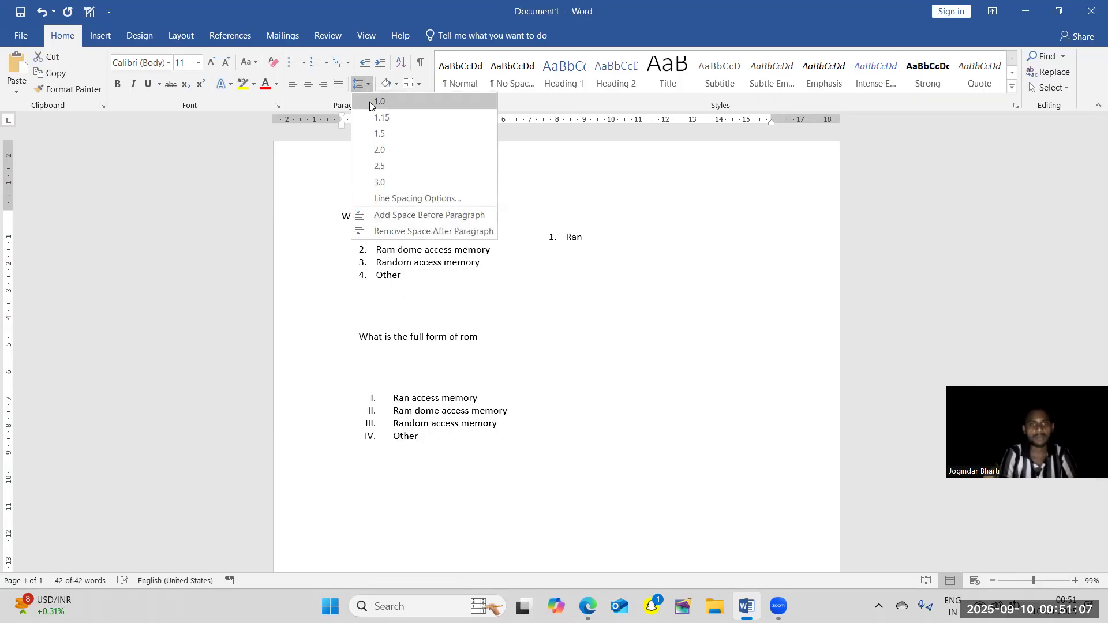
left_click(371, 103)
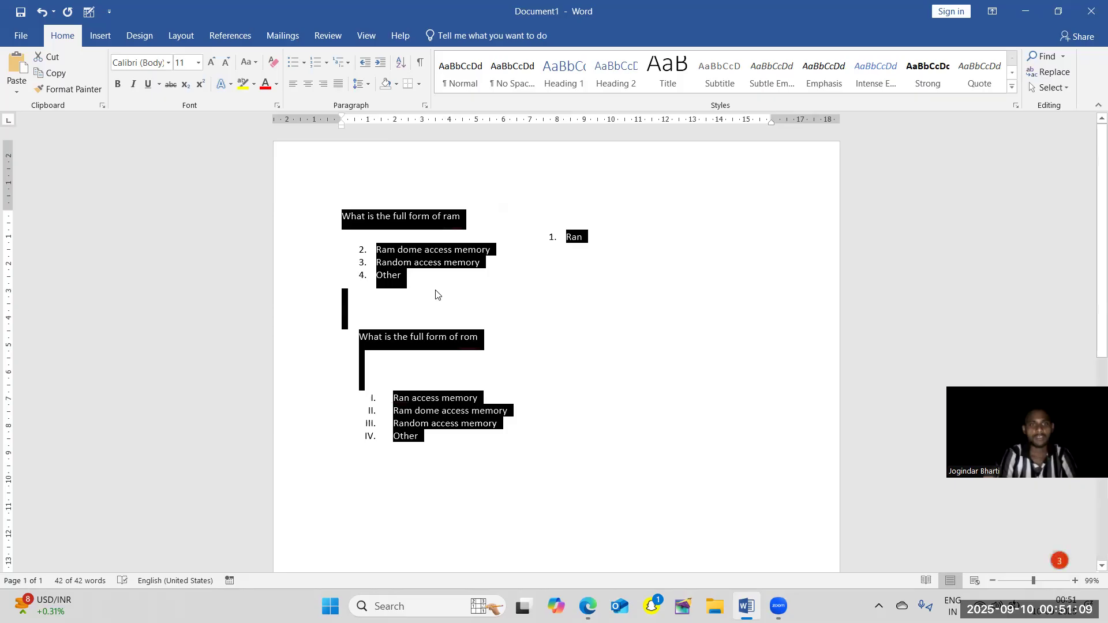
left_click(375, 296)
Delete the blank lines above and below the rom question, plus the last letter of that question and of the option "Other" above it.
left_click(411, 363)
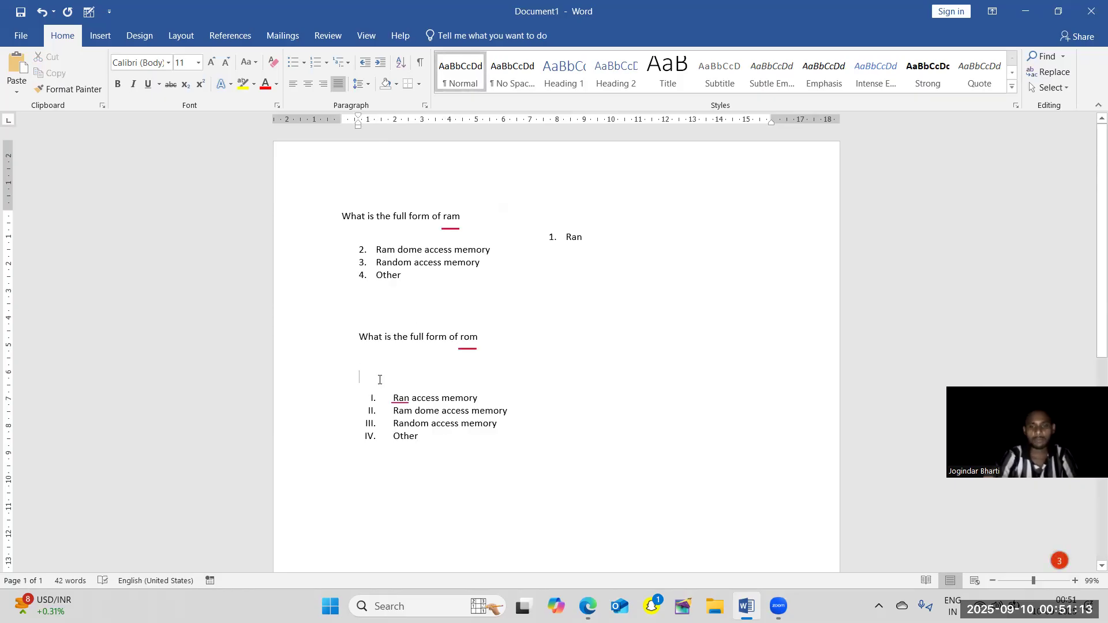
key("Delete")
key("BackSpace")
key("BackSpace")
left_click(373, 317)
key("BackSpace")
key("BackSpace")
key("BackSpace")
key("BackSpace")
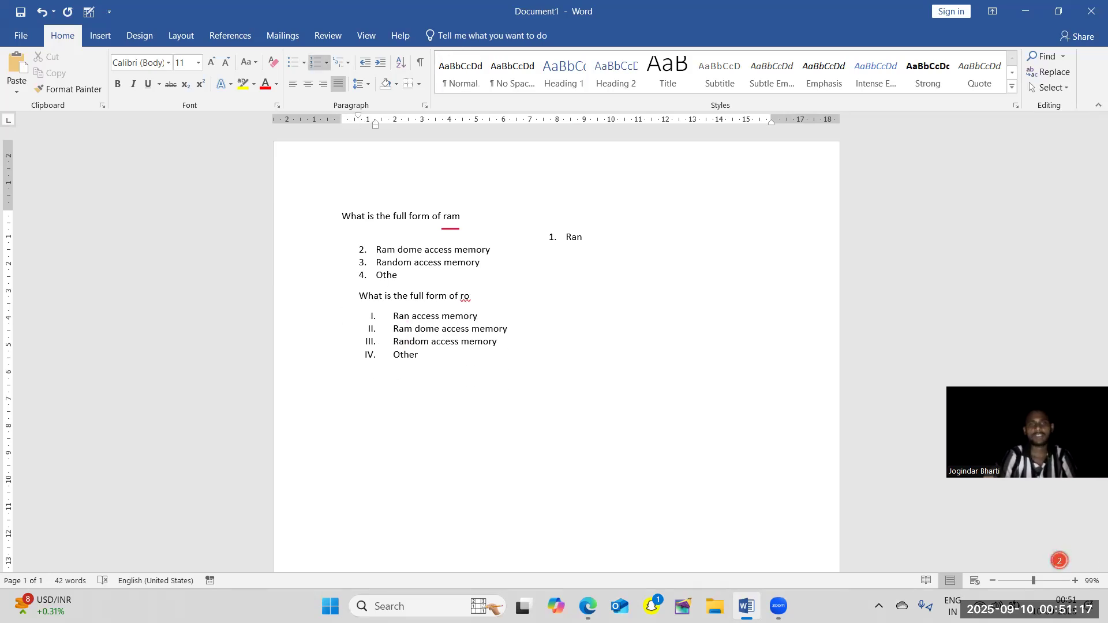
left_click(360, 83)
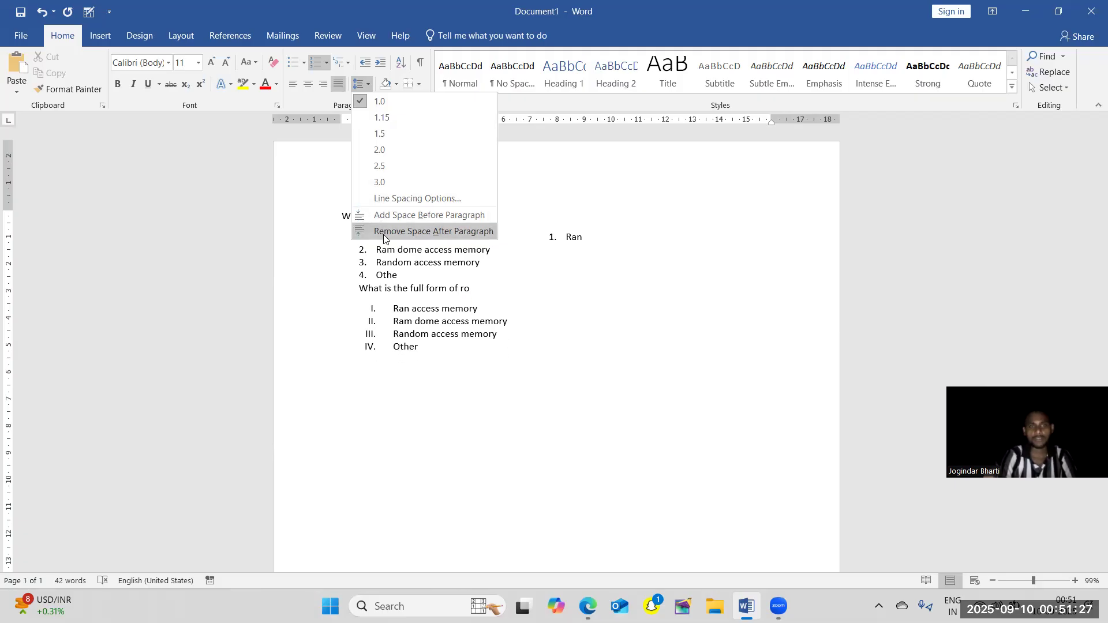
left_click(475, 331)
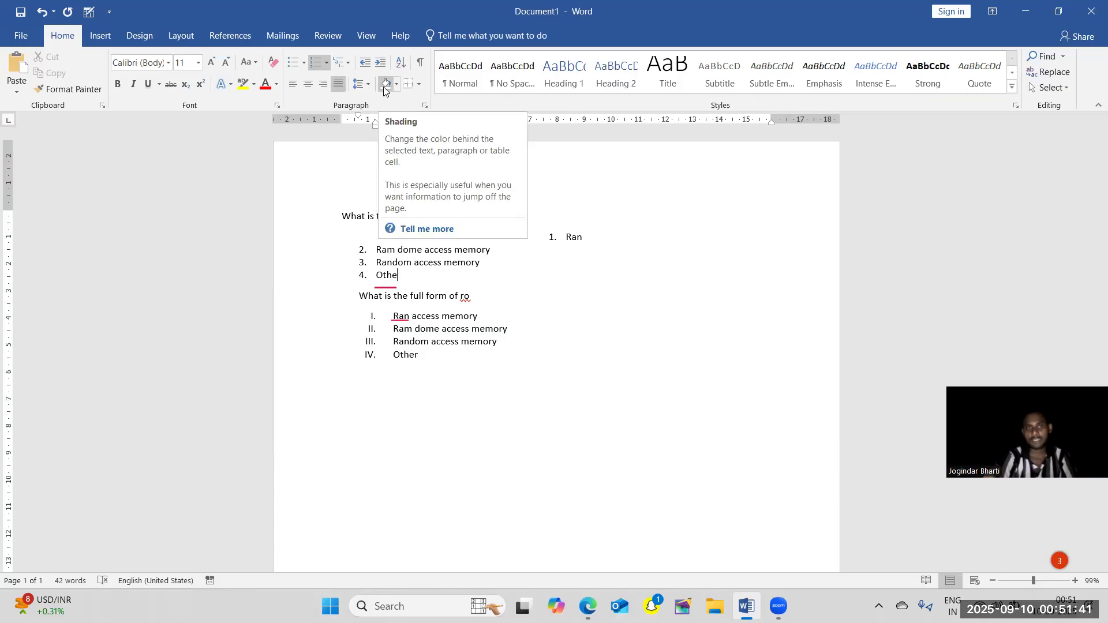
Apply orange paragraph shading to both questions and all their answer options.
left_click(427, 366)
mouse_move(427, 366)
left_mouse_down()
mouse_move(309, 240)
mouse_move(314, 217)
left_mouse_up()
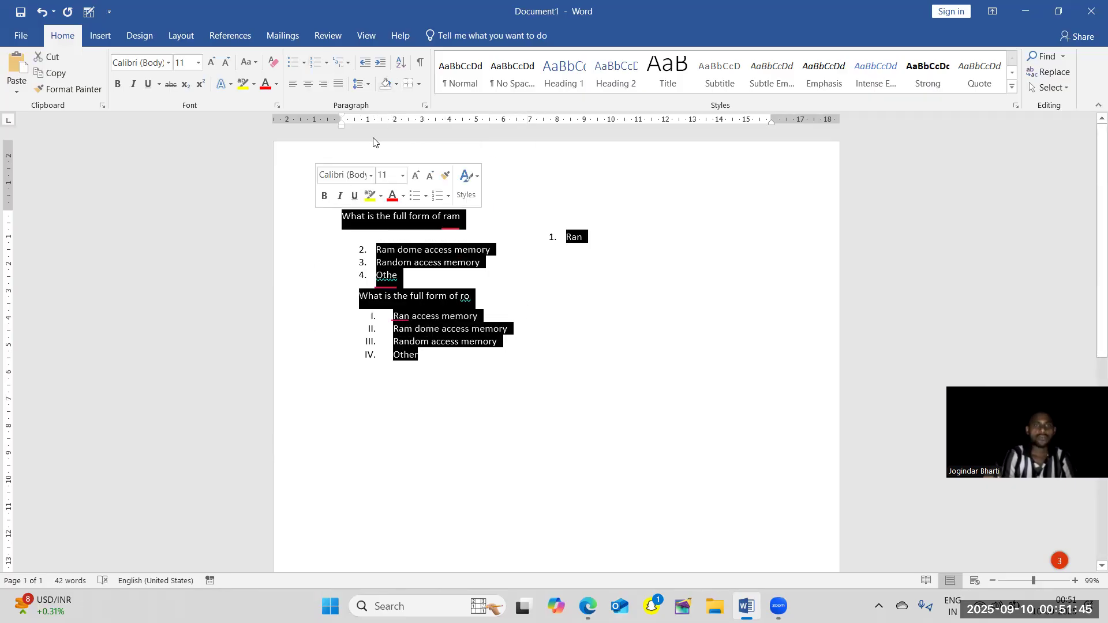
left_click(395, 84)
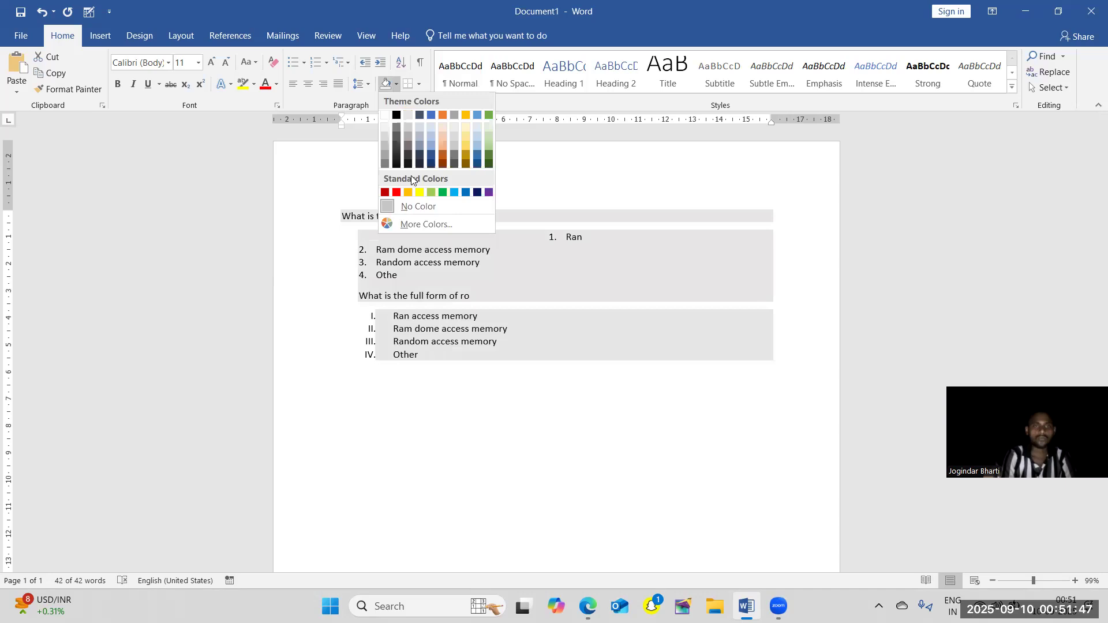
left_click(414, 193)
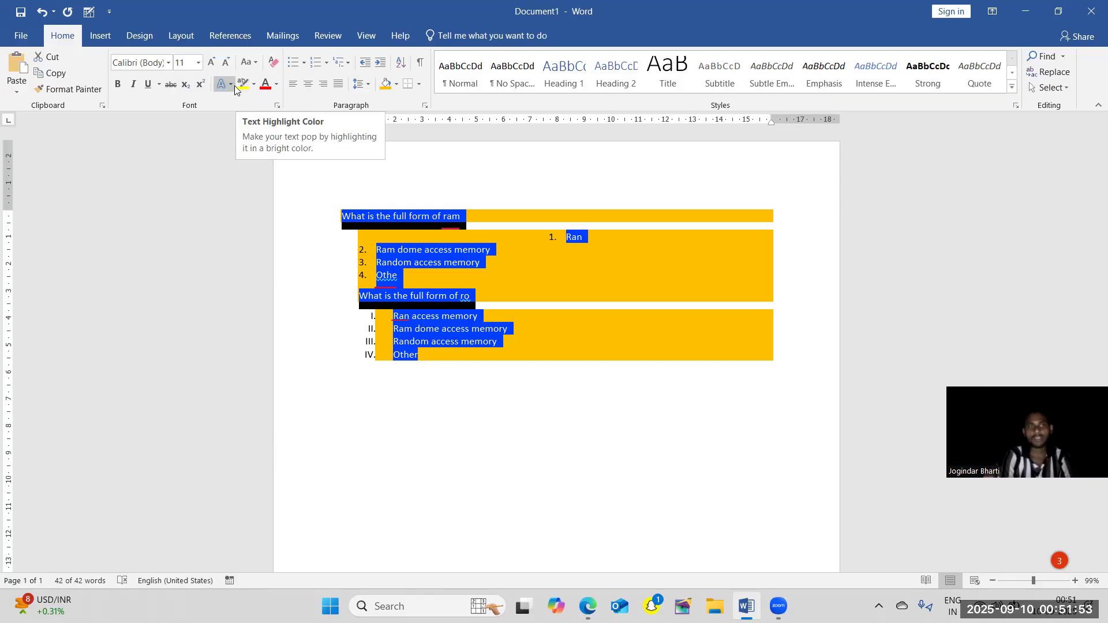
Highlight the text of both questions and their answer options in bright green.
left_click(254, 86)
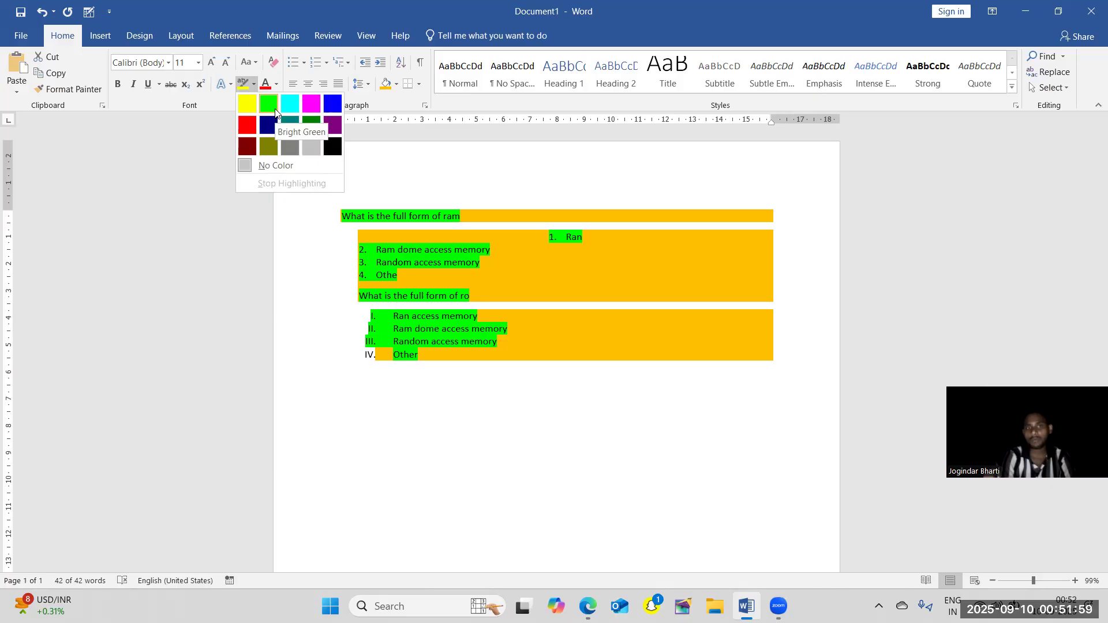
left_click(267, 109)
left_click(444, 222)
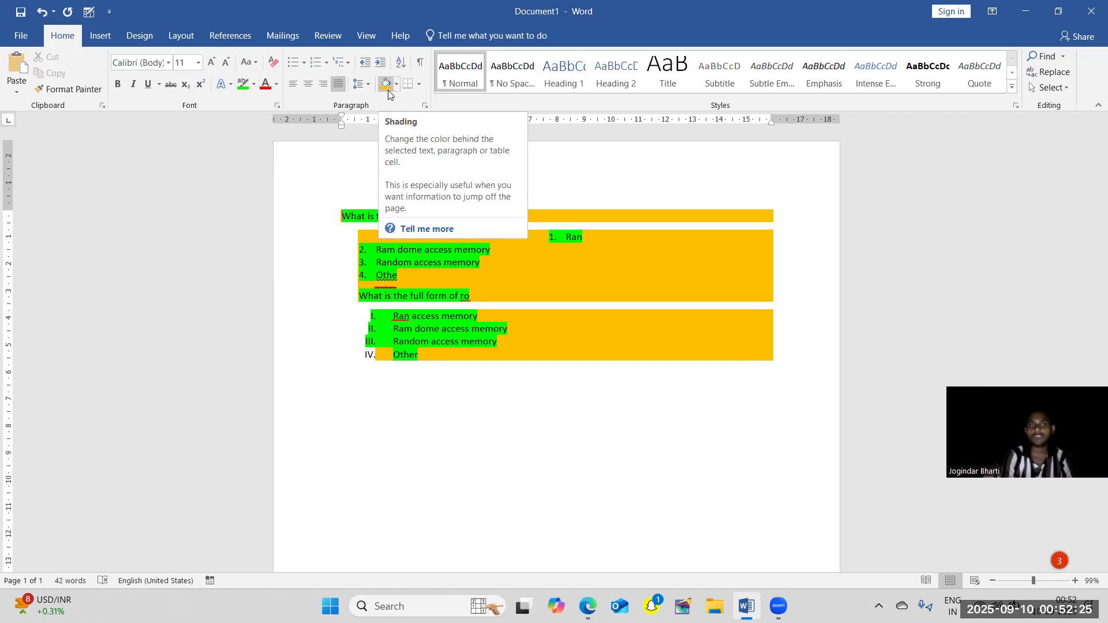
Undo the green highlighting and the orange shading on both questions.
key("ctrl+z")
key("ctrl+z")
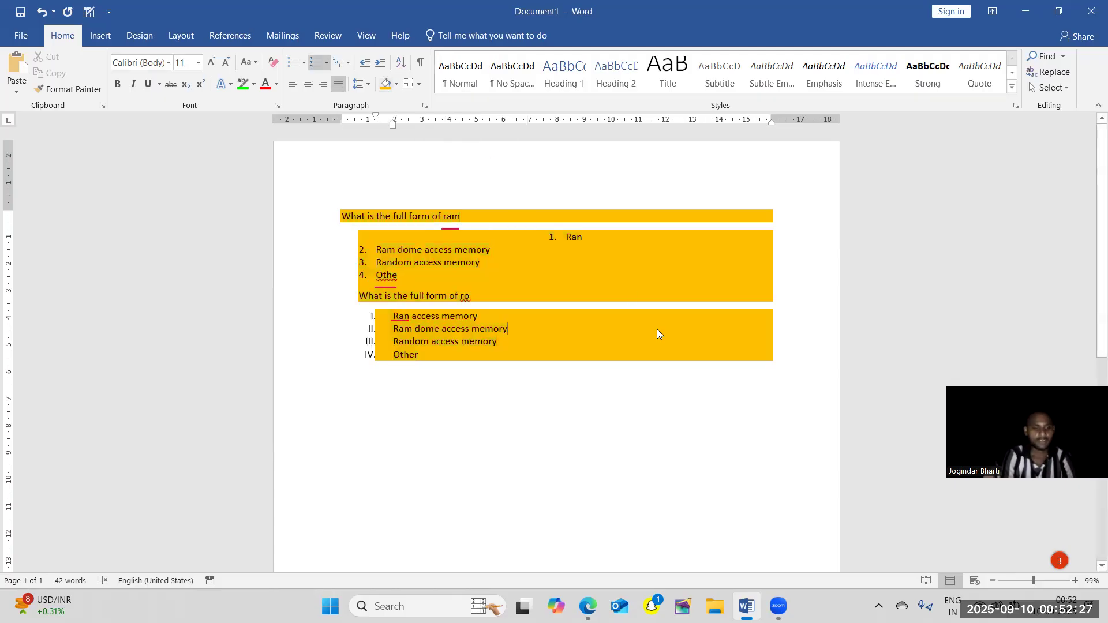
left_click(583, 293)
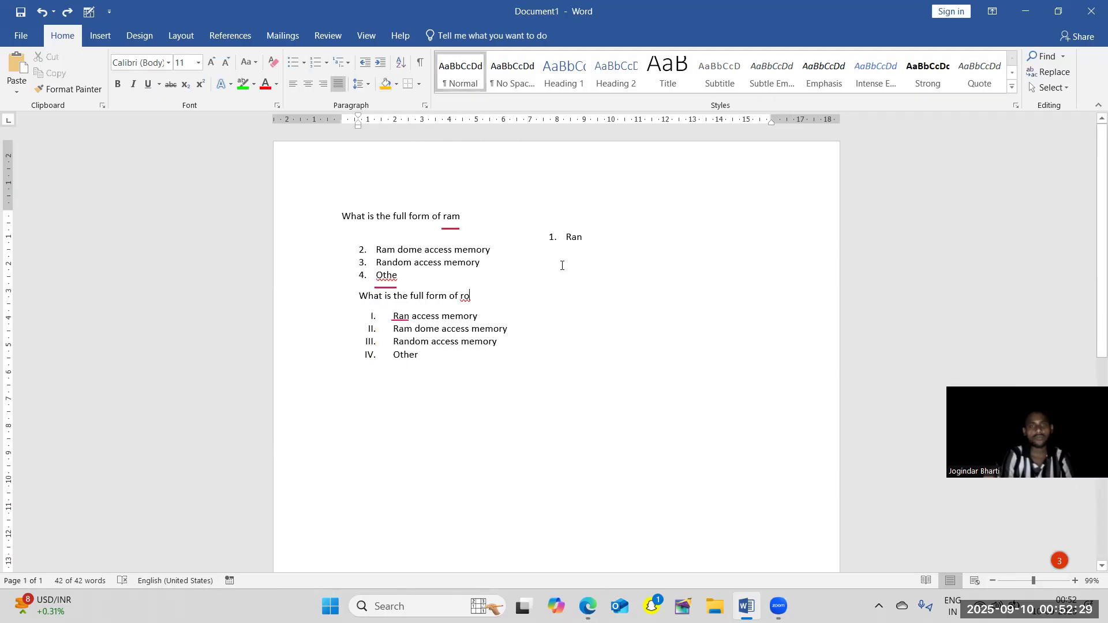
Apply all borders to both questions and their answer options.
left_click(419, 85)
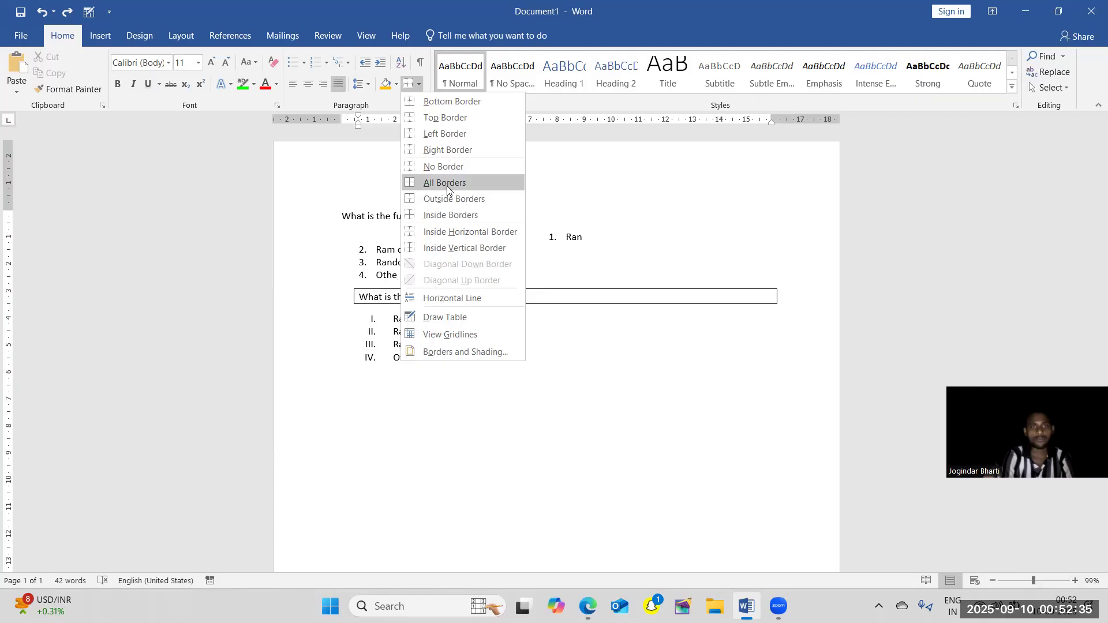
left_click(607, 355)
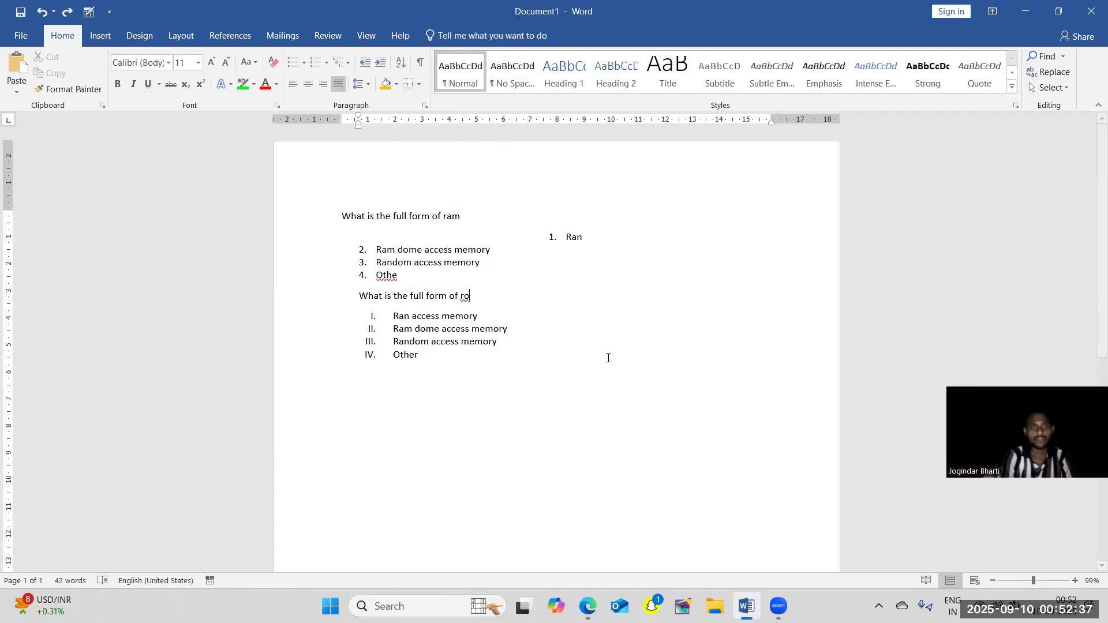
left_click_drag(419, 354, 342, 214)
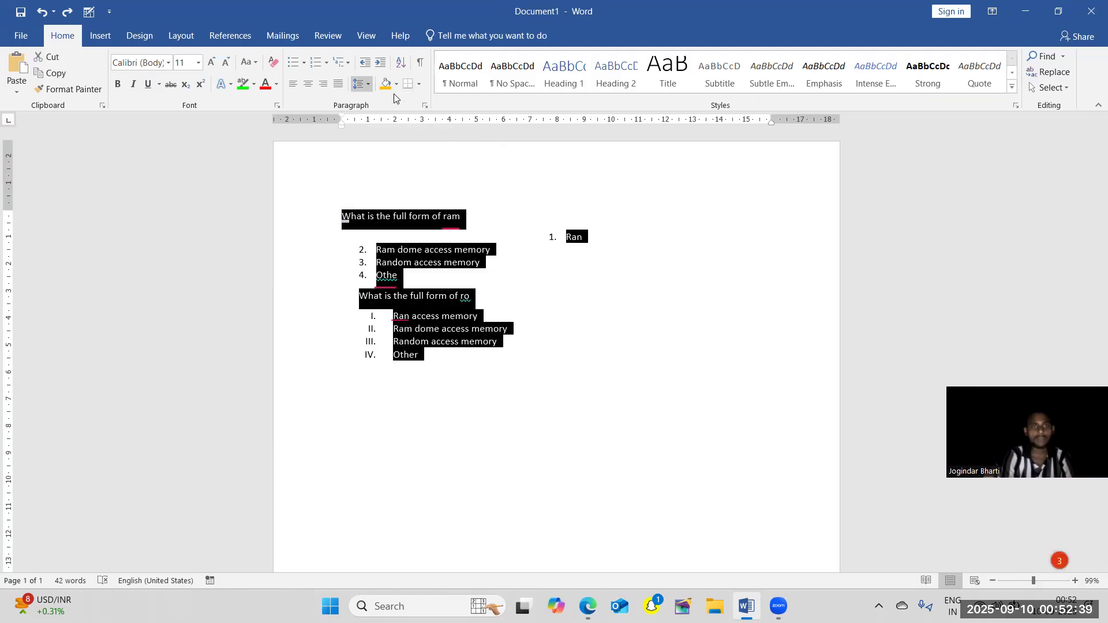
left_click(419, 85)
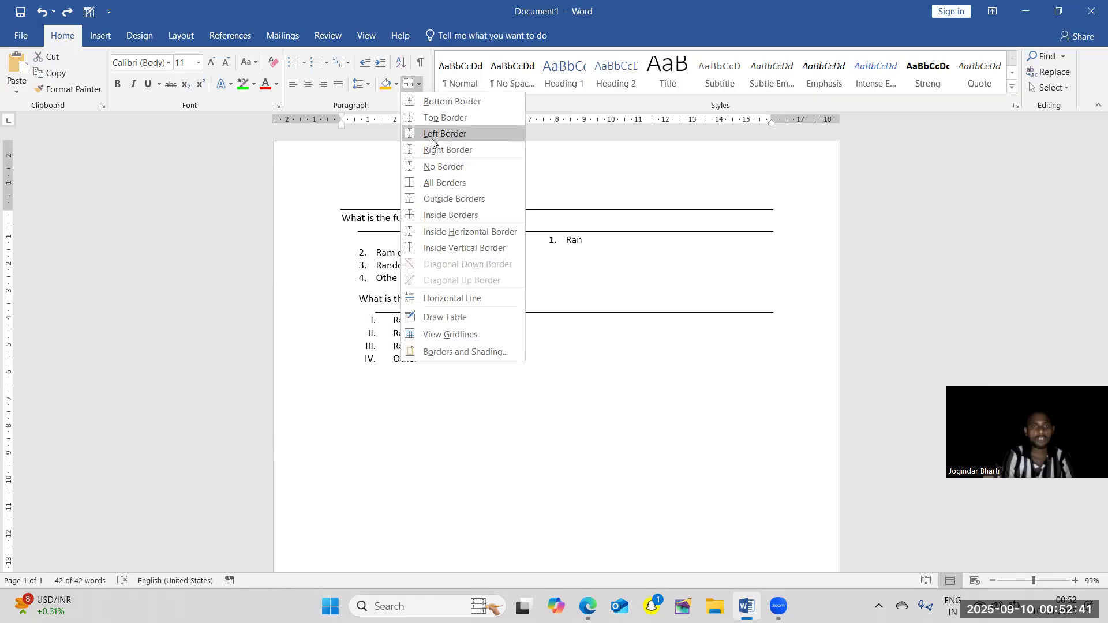
left_click(430, 183)
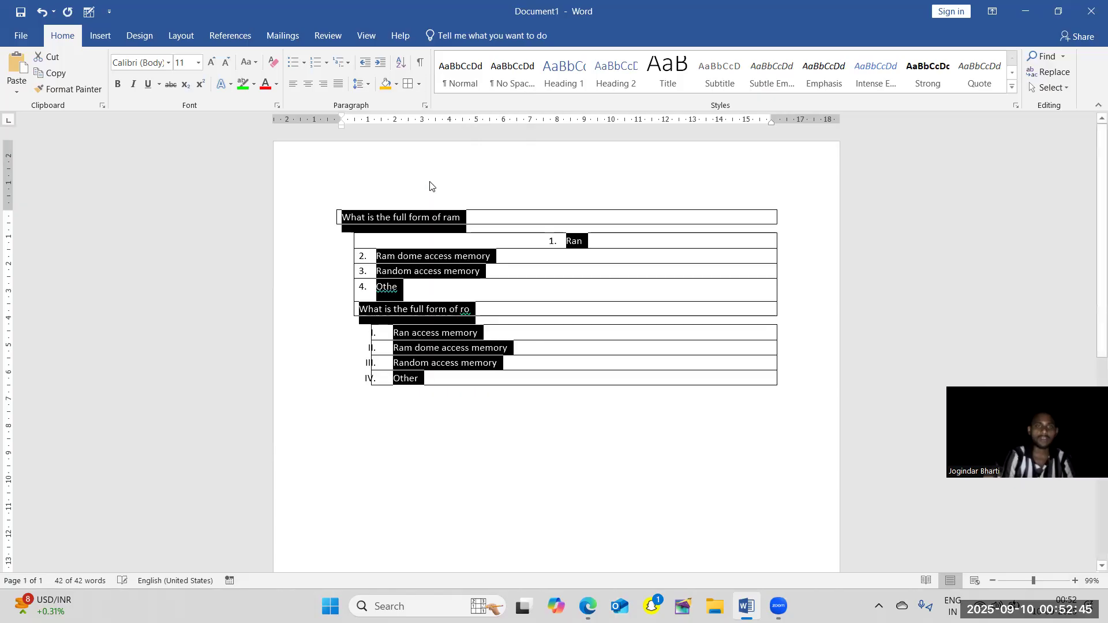
left_click(561, 347)
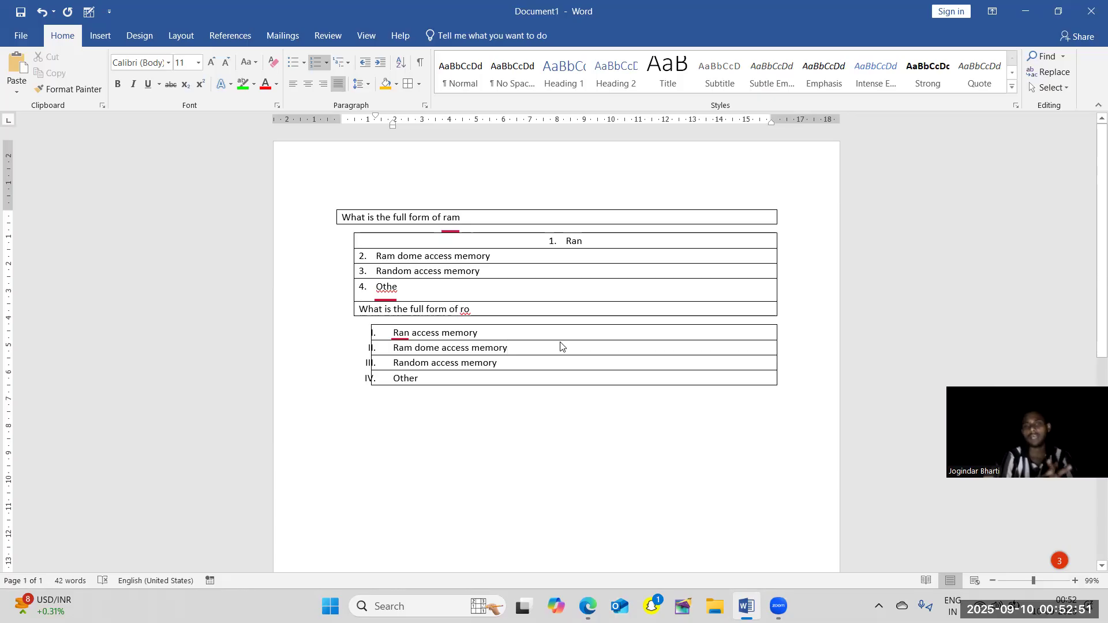
left_click(439, 281)
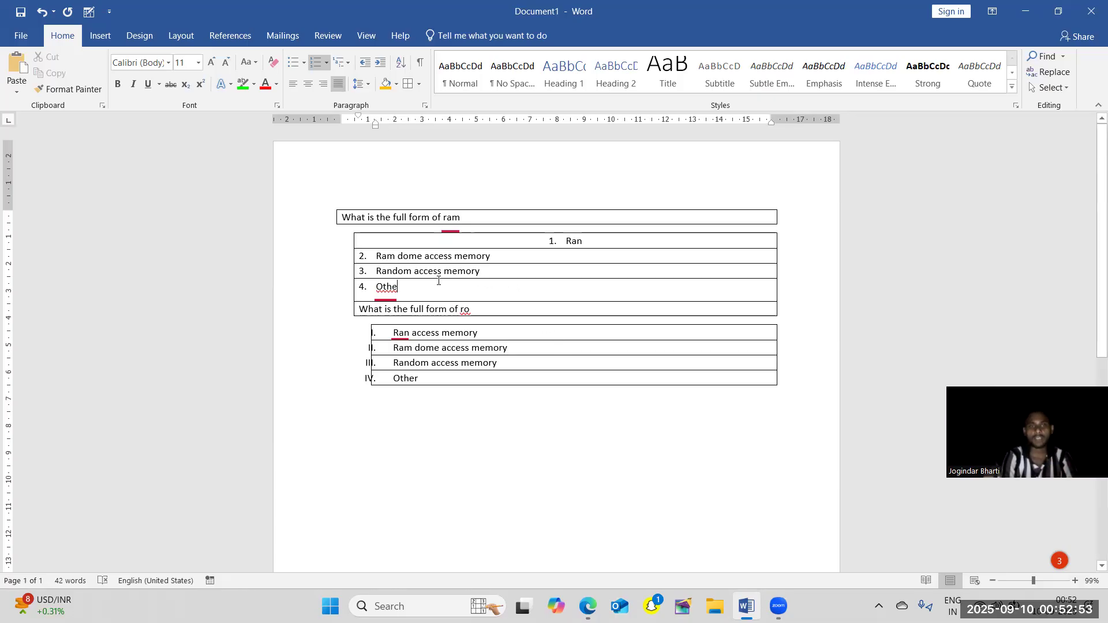
left_click(382, 284)
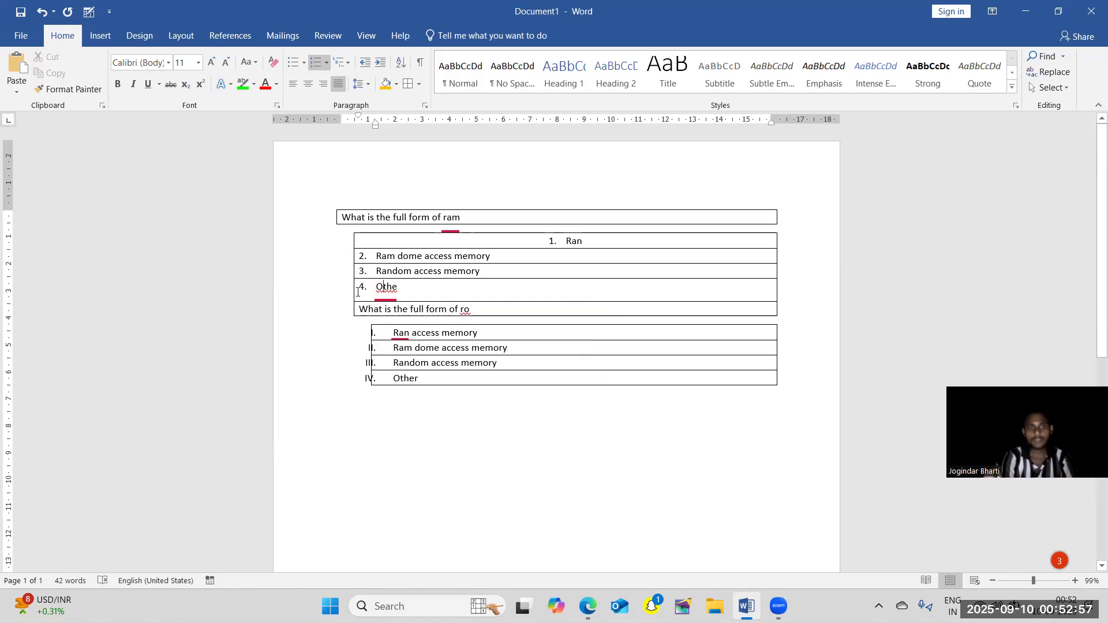
left_click(337, 292)
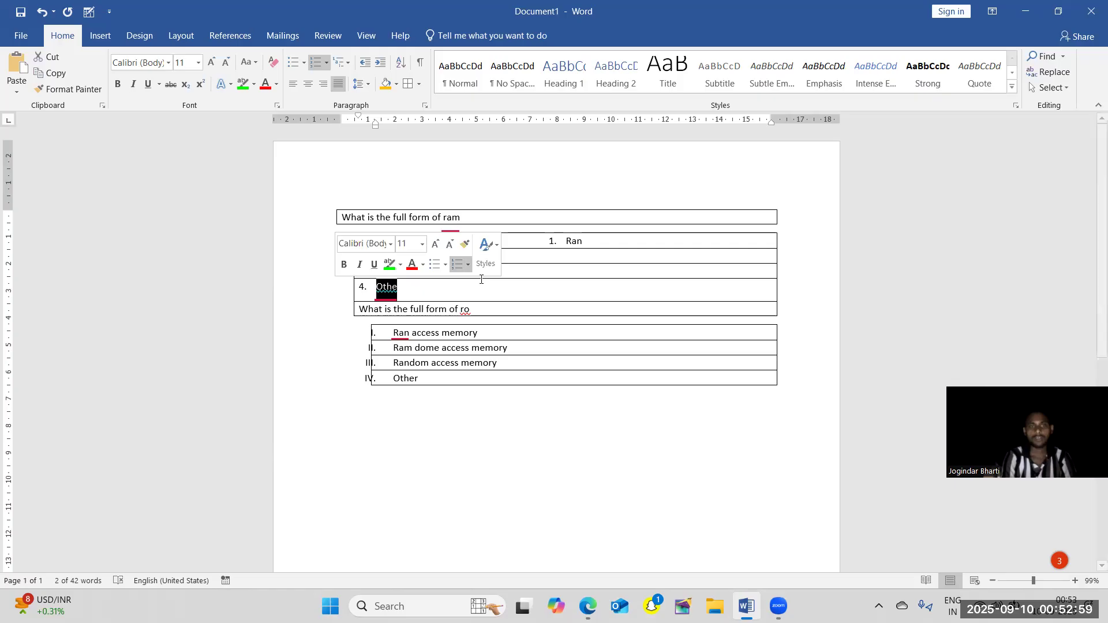
left_click(515, 298)
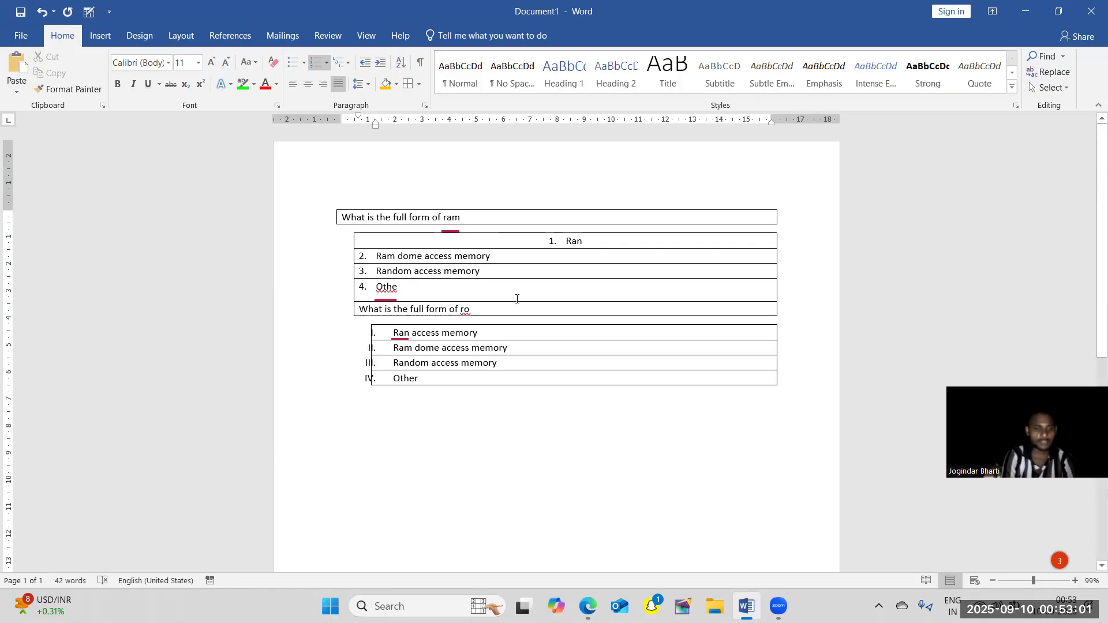
key("ctrl+a")
left_click(518, 405)
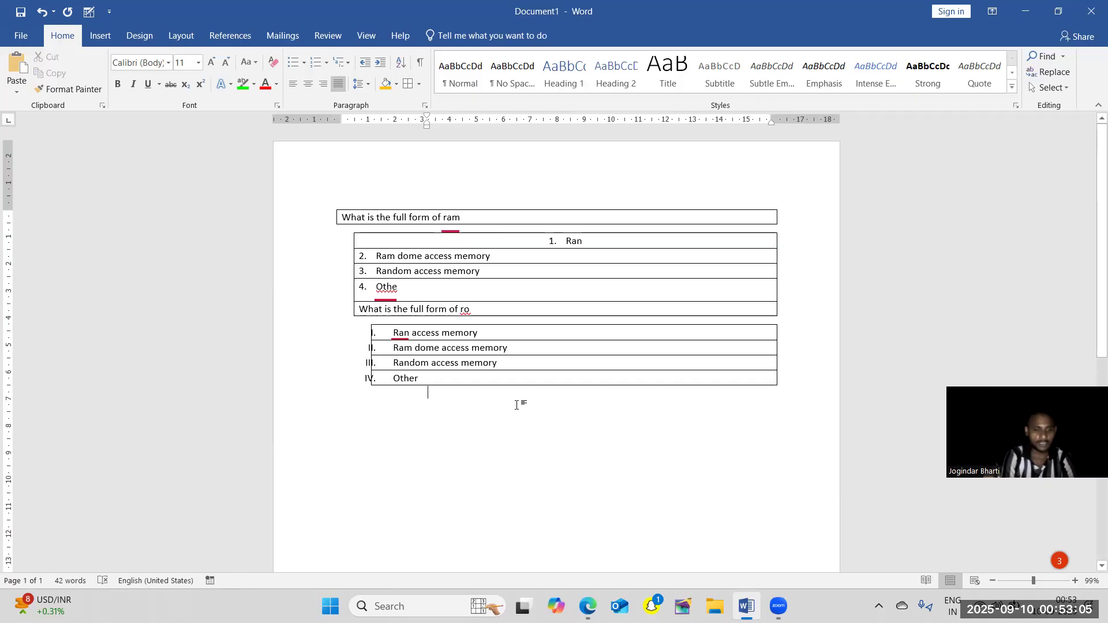
key("ctrl+a")
left_click(489, 397)
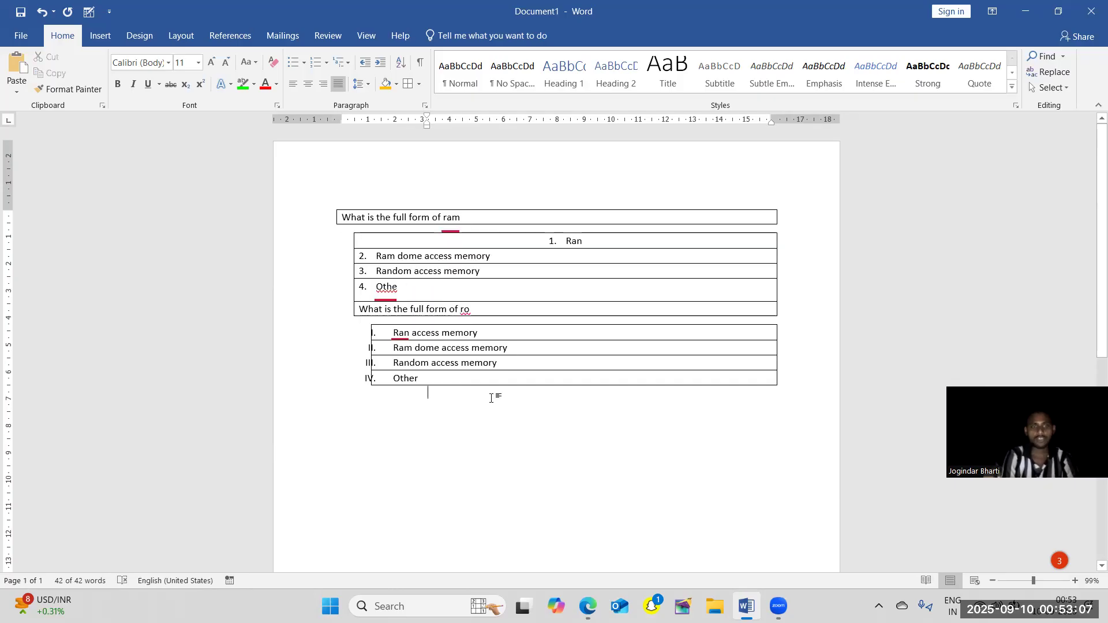
Undo the borders and the deletion of the last letter in the ram question's fourth answer option.
key("ctrl+z")
left_click(487, 397)
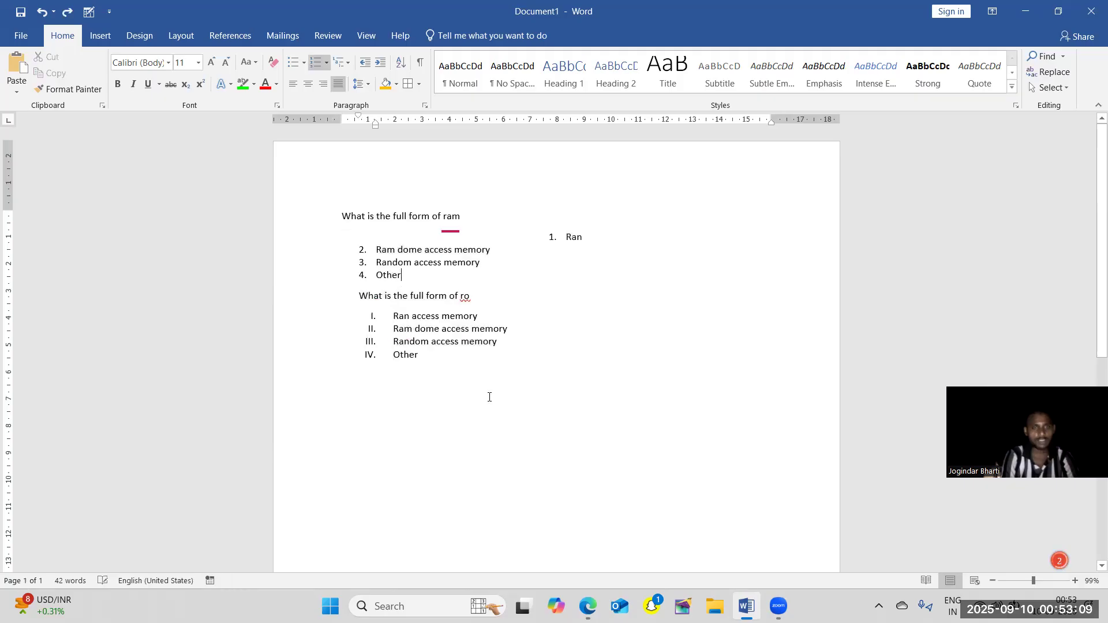
Add a left border and a top border to both questions and all their answer options.
left_click_drag(503, 378, 337, 214)
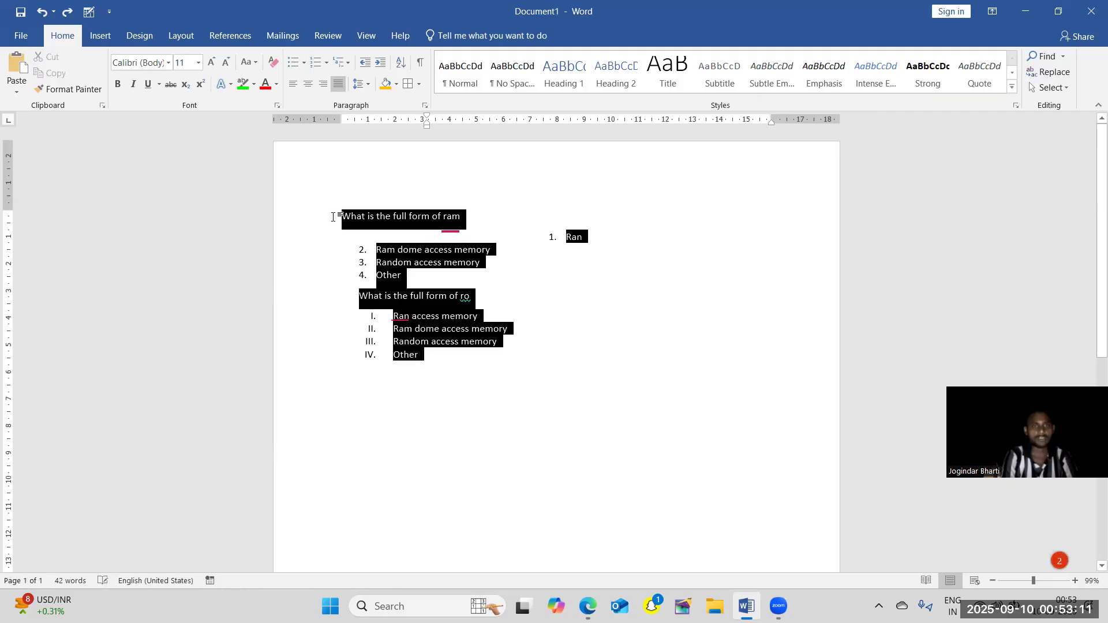
left_click(416, 87)
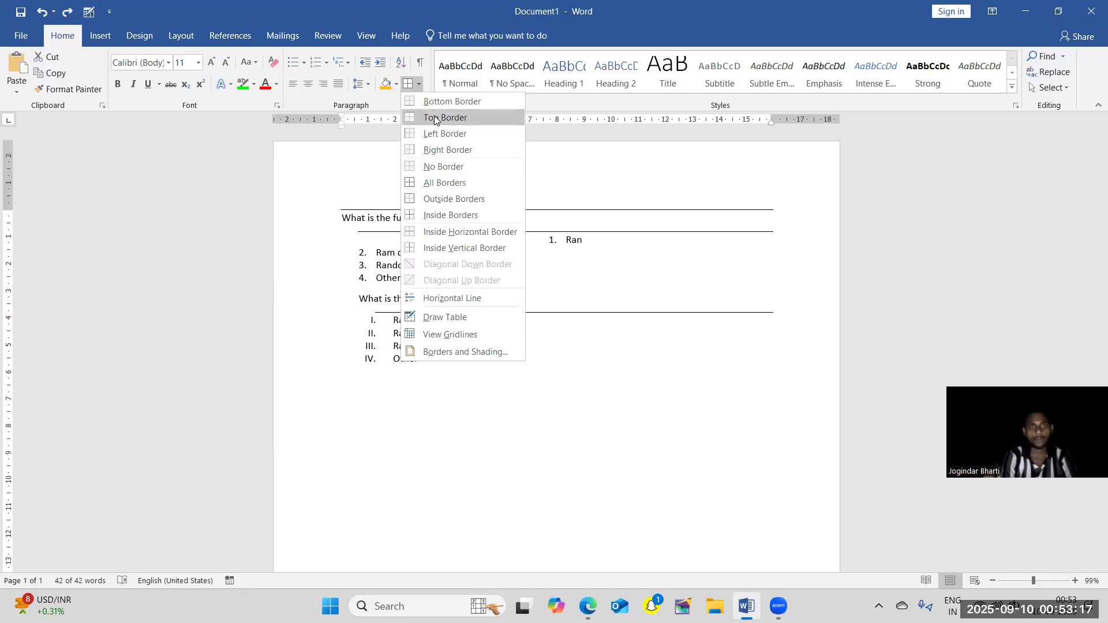
left_click(450, 135)
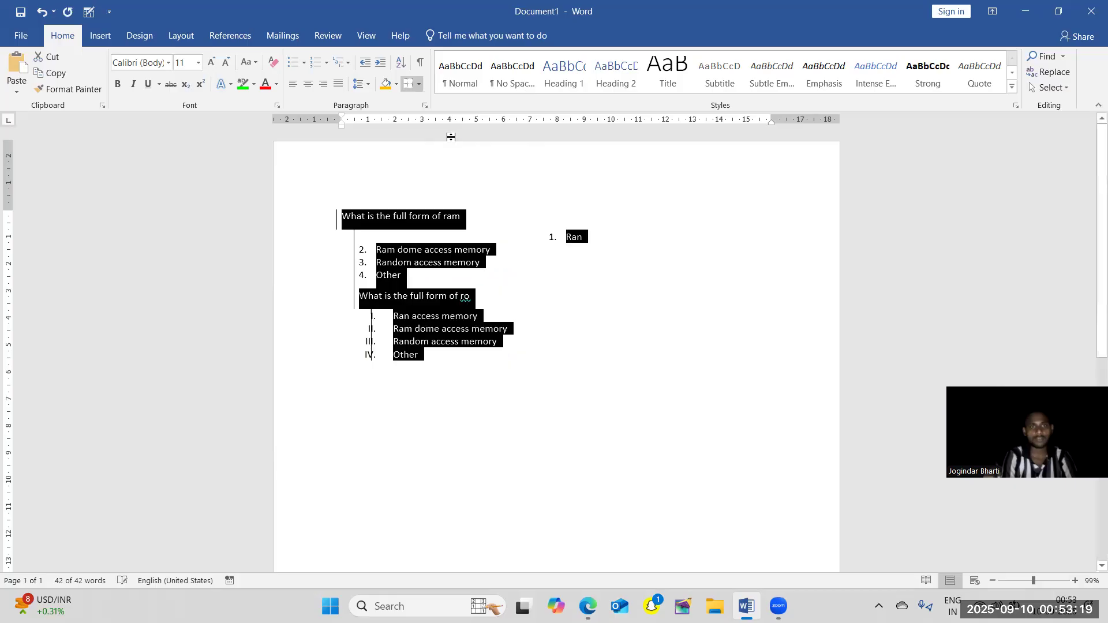
left_click(420, 86)
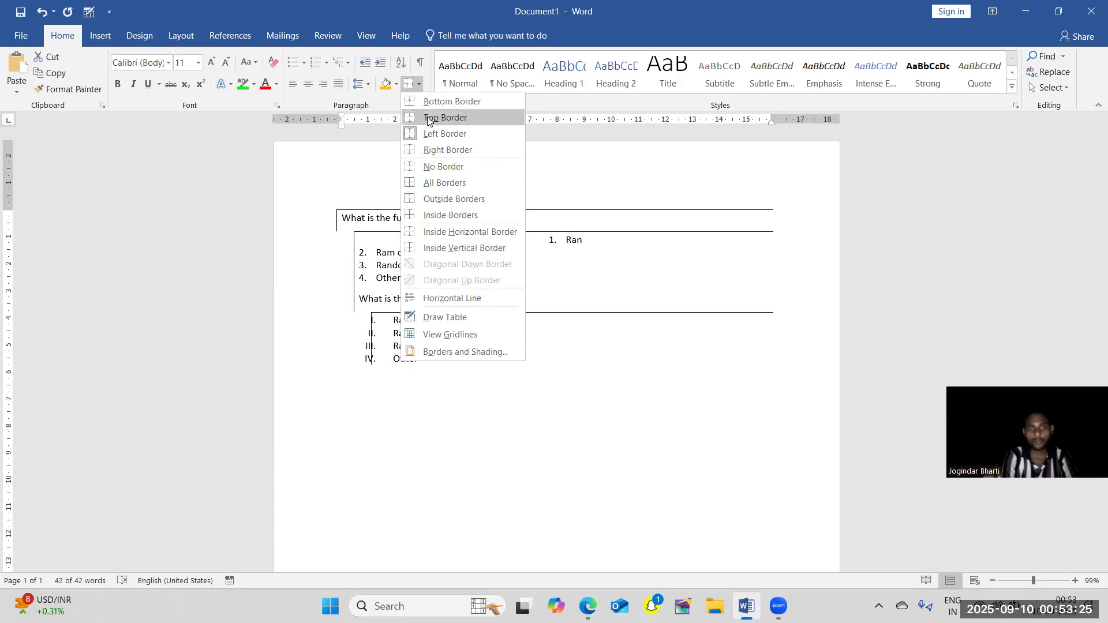
left_click(428, 117)
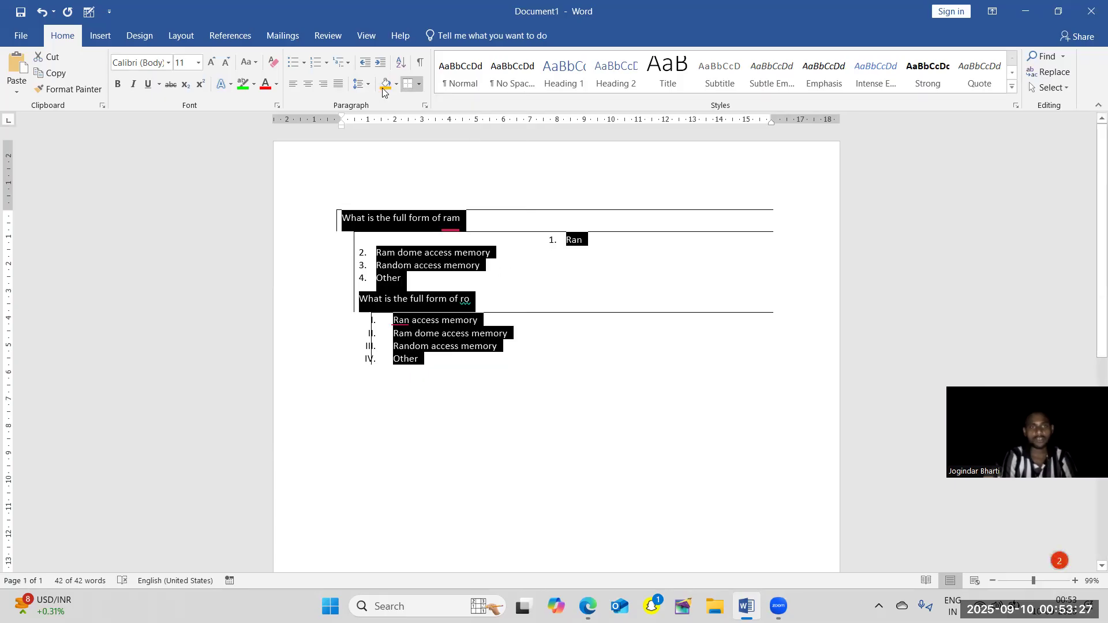
left_click(419, 87)
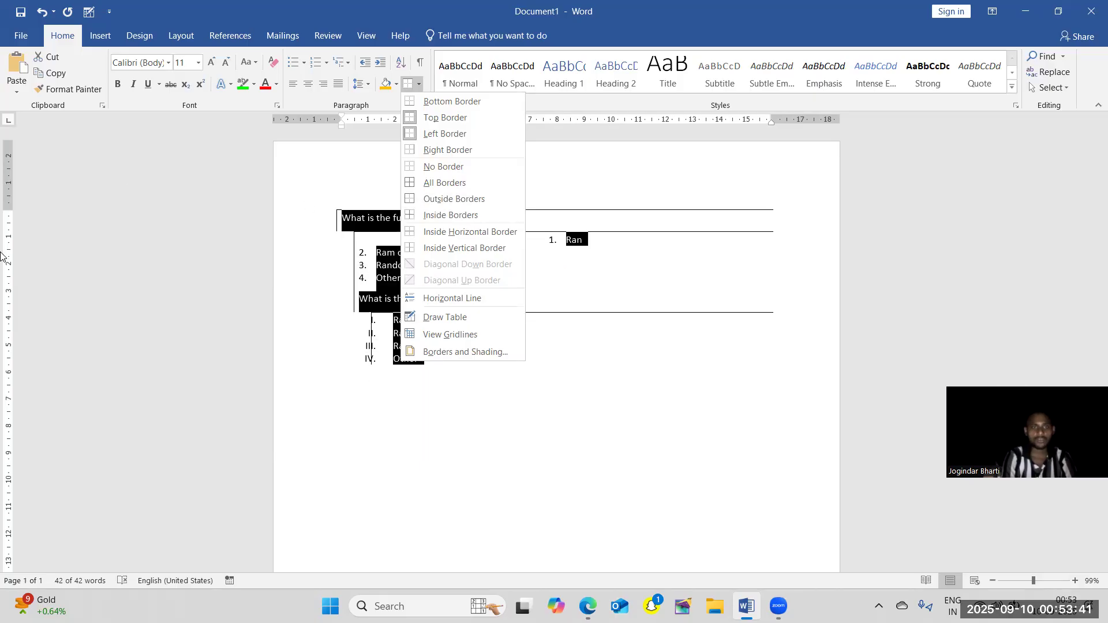
left_click(434, 316)
key("Escape")
Draw three single-cell tables among the answer options, about 6.4 × 0.56 cm, 7.17 × 1.15 cm and 6.36 × 0.77 cm.
left_click(508, 266)
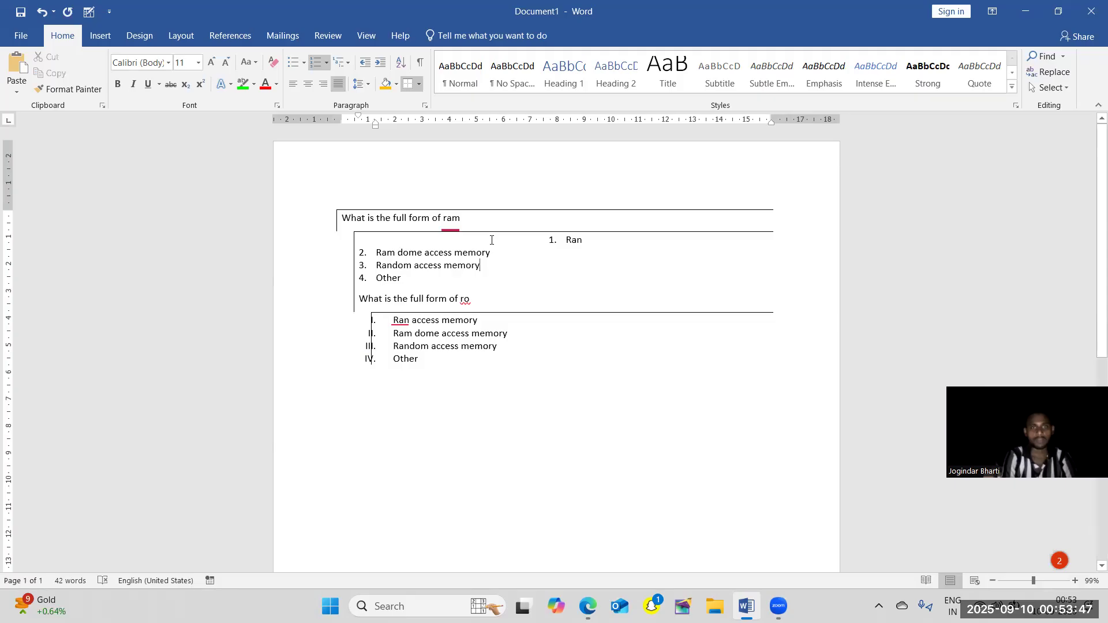
left_click(421, 86)
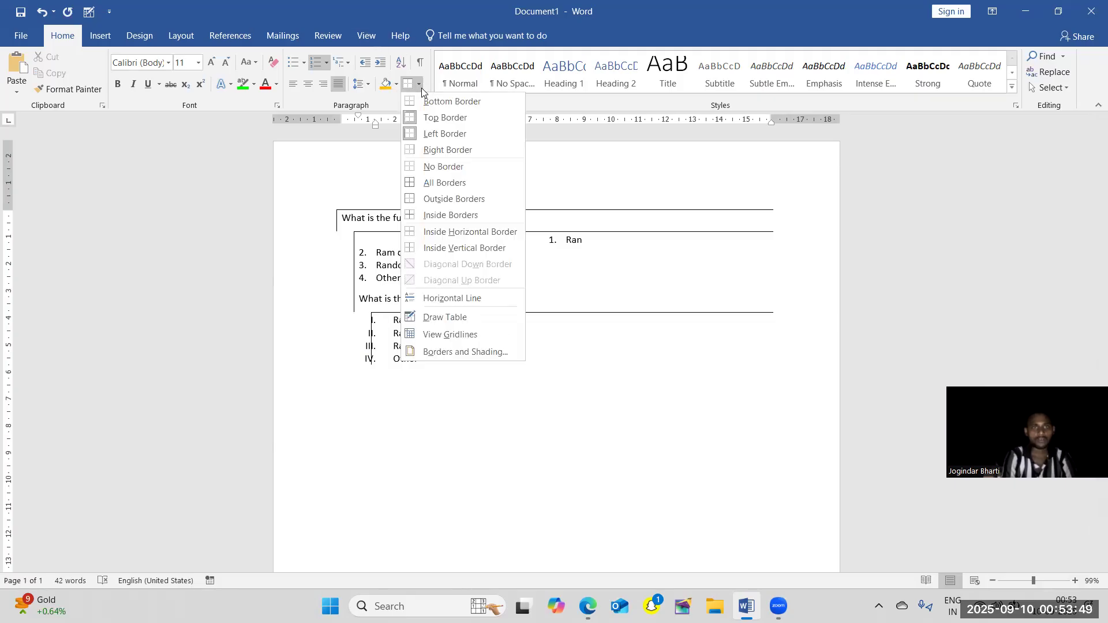
left_click(418, 317)
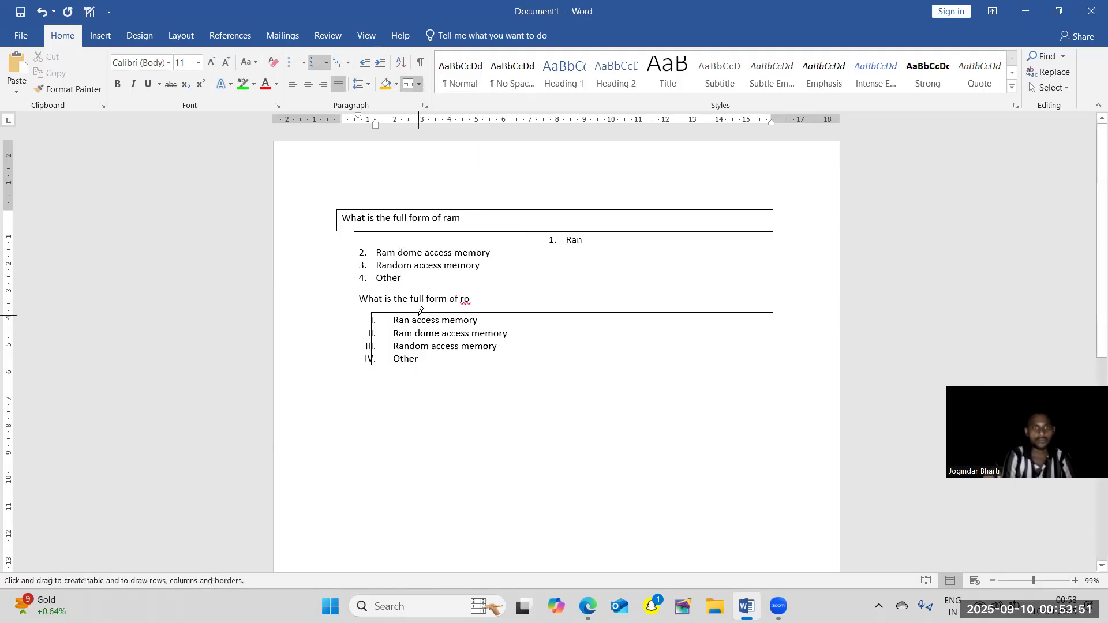
left_click_drag(359, 256, 528, 277)
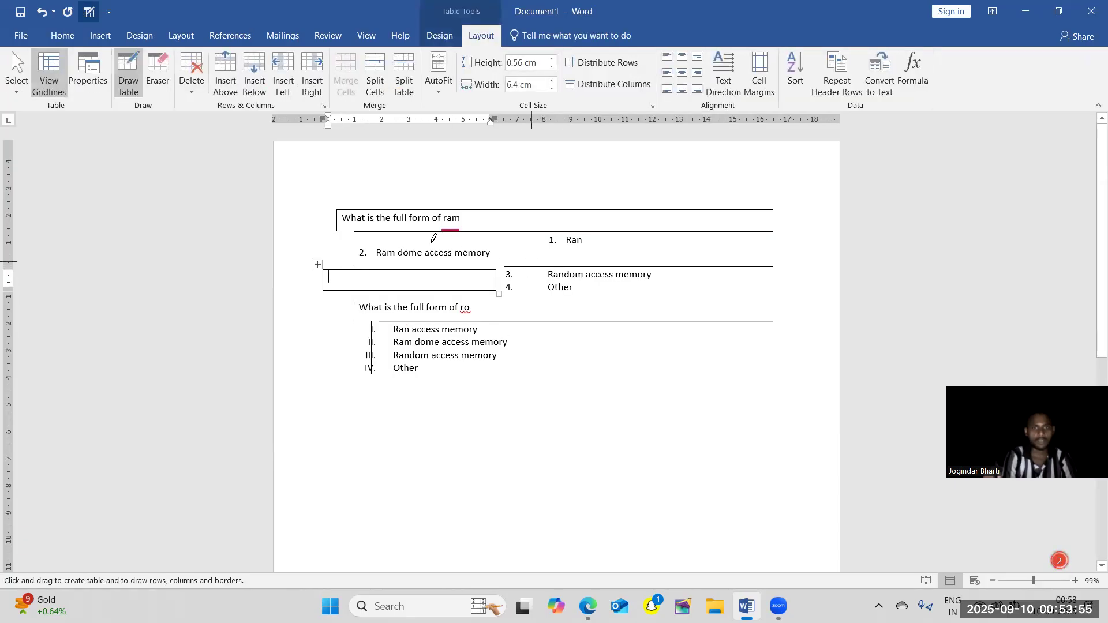
left_click_drag(388, 239, 582, 269)
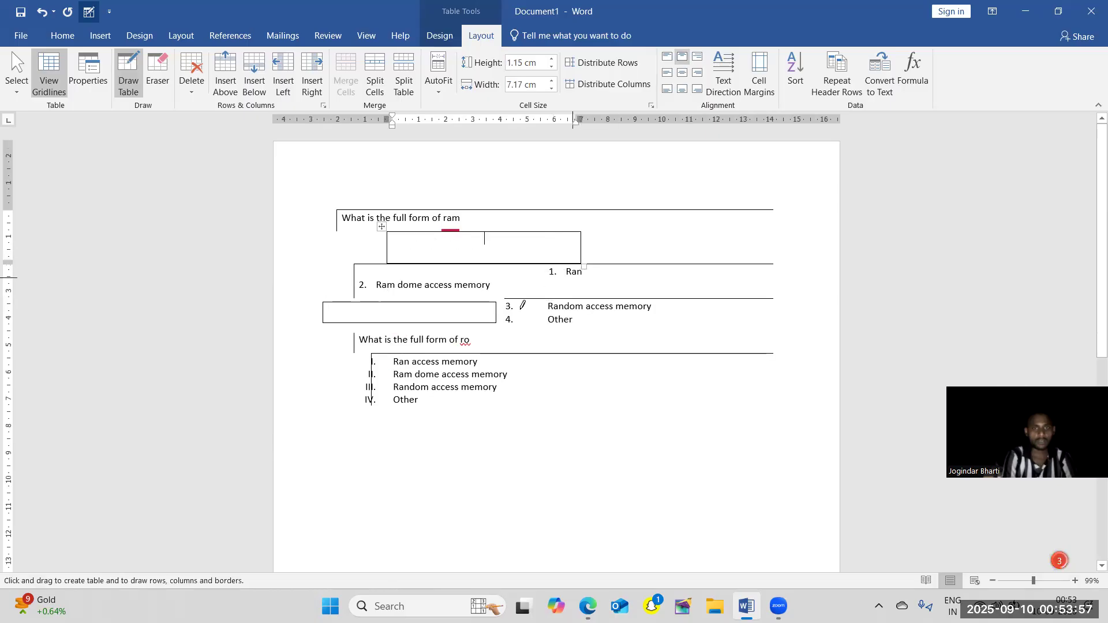
left_click_drag(426, 396, 598, 417)
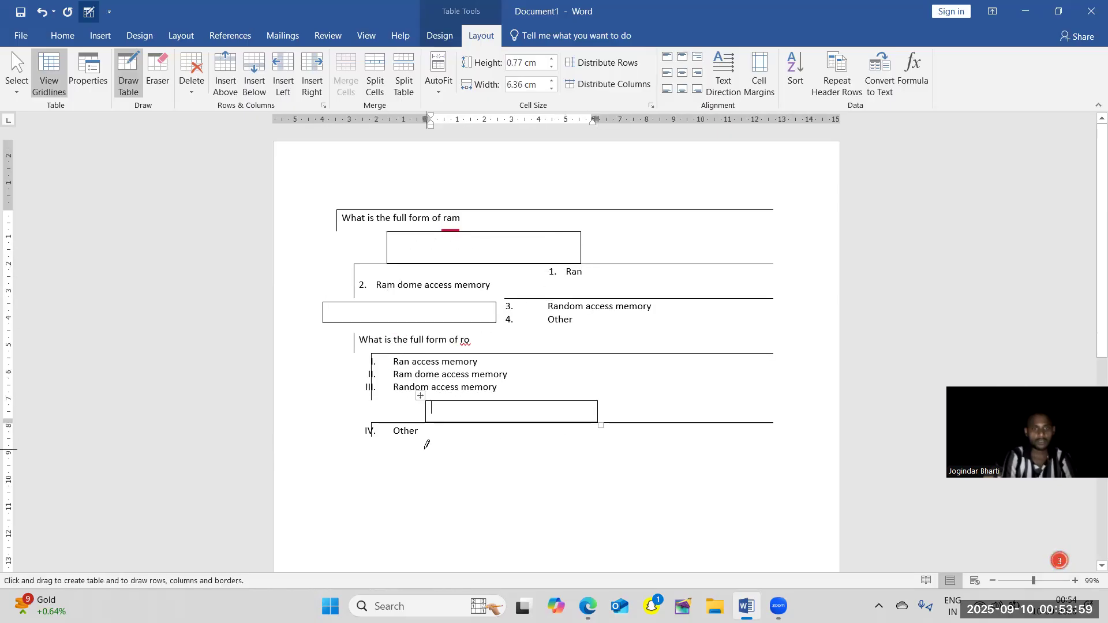
Draw four more single-cell tables around both questions, the last one about 3.86 × 1.11 cm above the ram question.
left_click_drag(426, 438, 583, 460)
left_click_drag(657, 328, 740, 341)
left_click_drag(709, 237, 786, 250)
left_click_drag(673, 207, 774, 241)
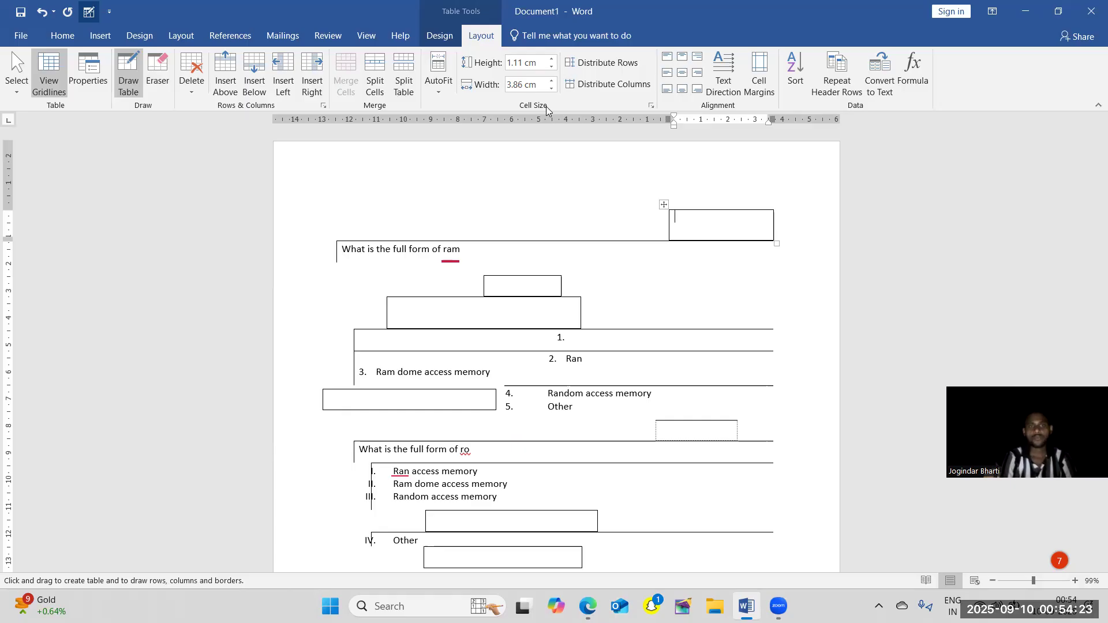
left_click(100, 36)
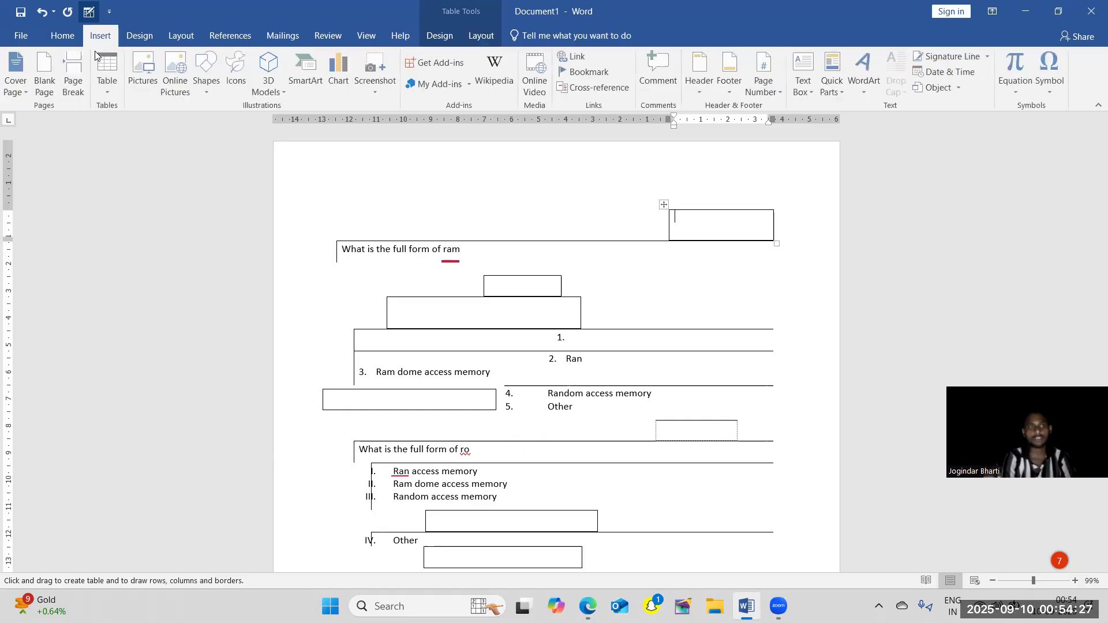
left_click(109, 87)
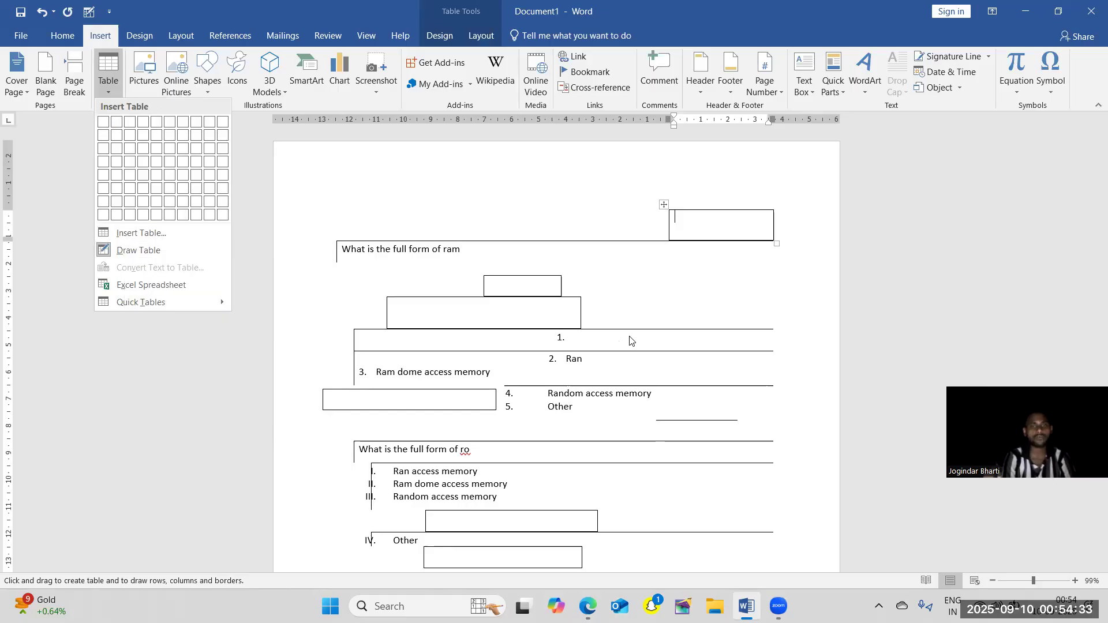
left_click(728, 300)
left_click(728, 300)
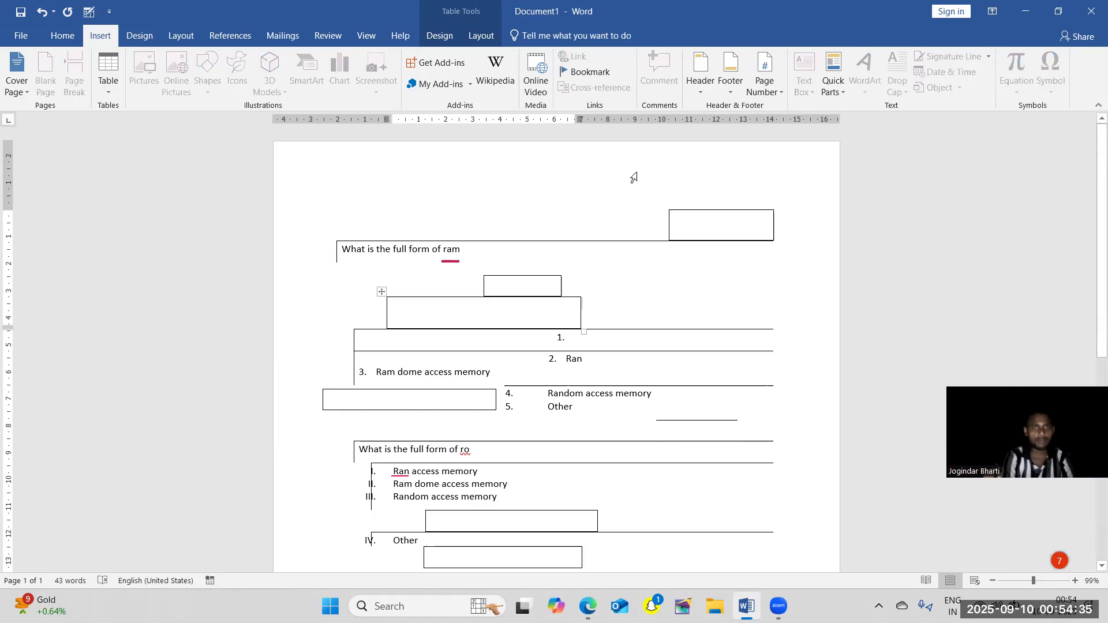
left_click(446, 39)
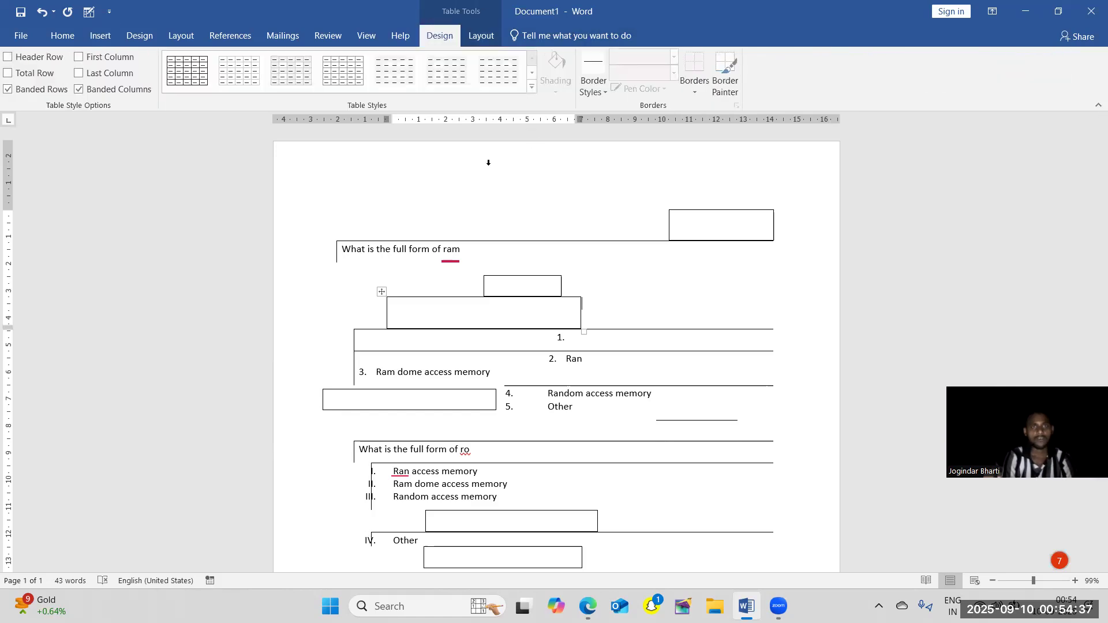
Delete the entire content of the document.
key("ctrl+a")
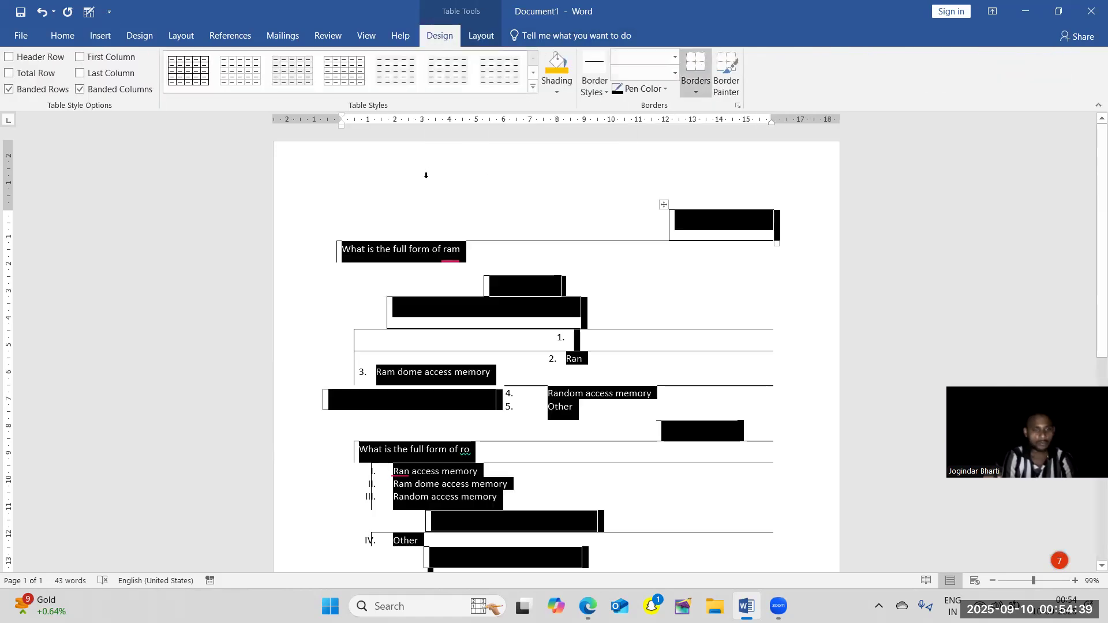
key("Delete")
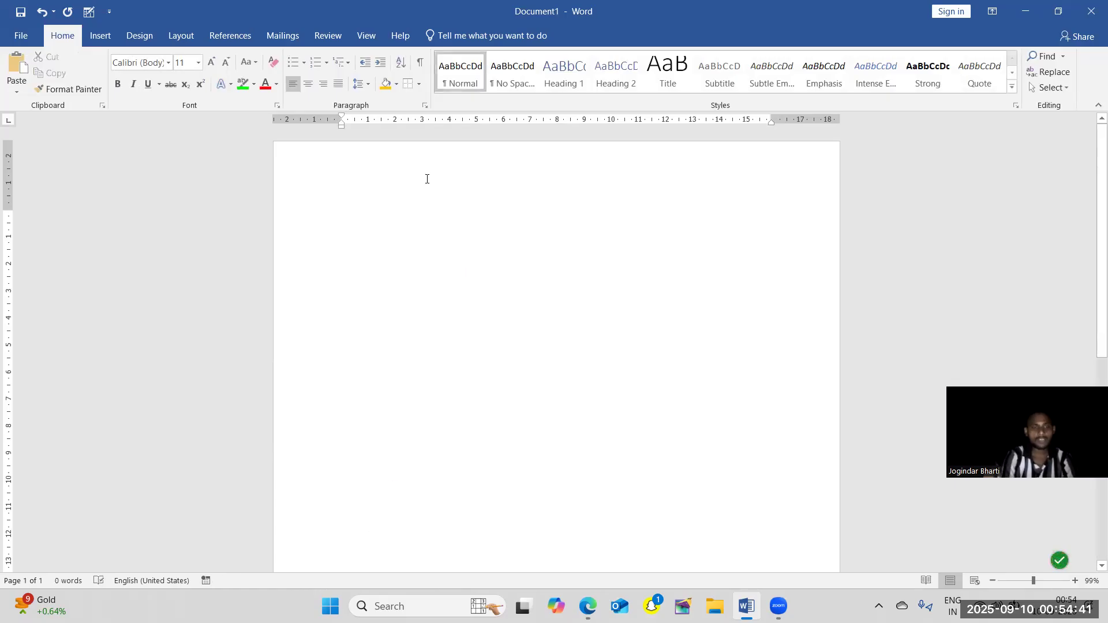
Undo the content deletion, all the drawn tables and the left and top borders on the questions.
key("ctrl+z")
key("ctrl+z")
key("ctrl+z")
key("ctrl+z")
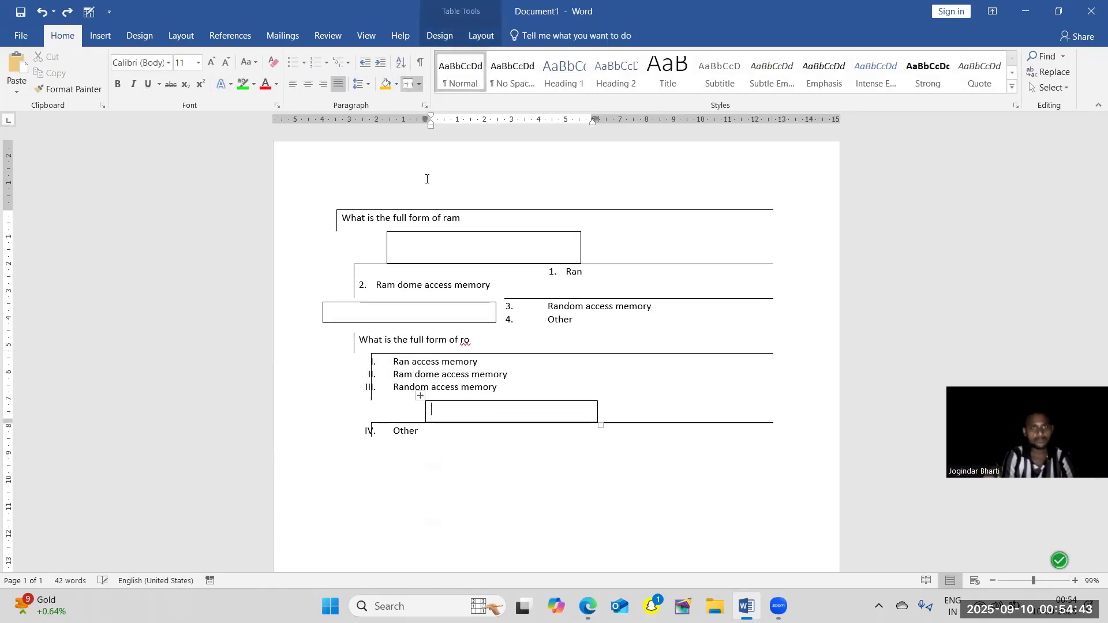
key("ctrl+z")
key("ctrl+a")
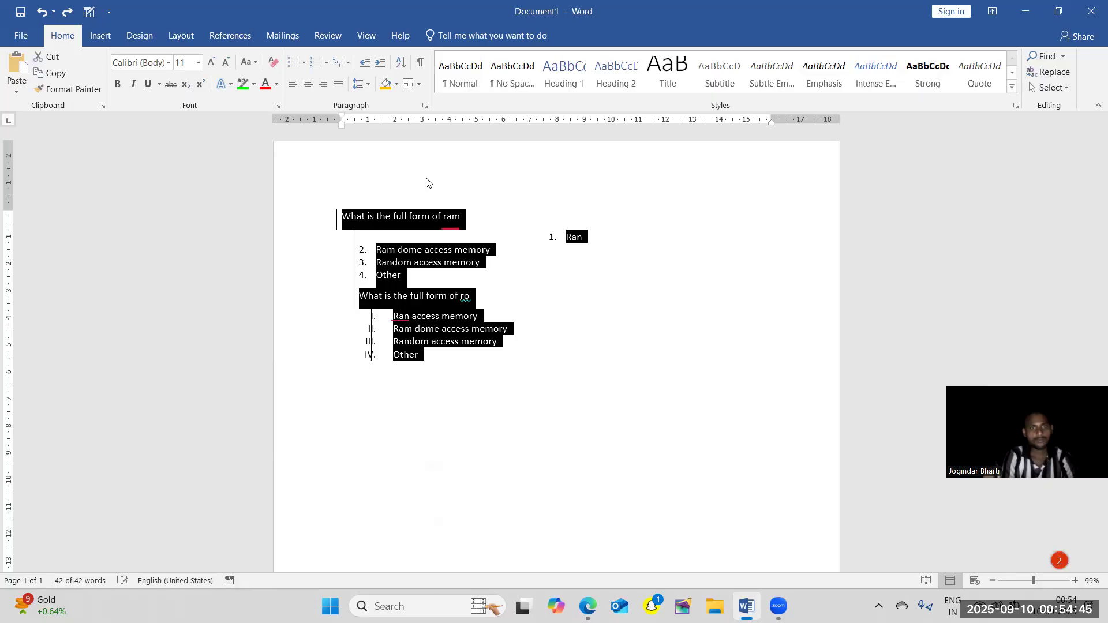
left_click(505, 320)
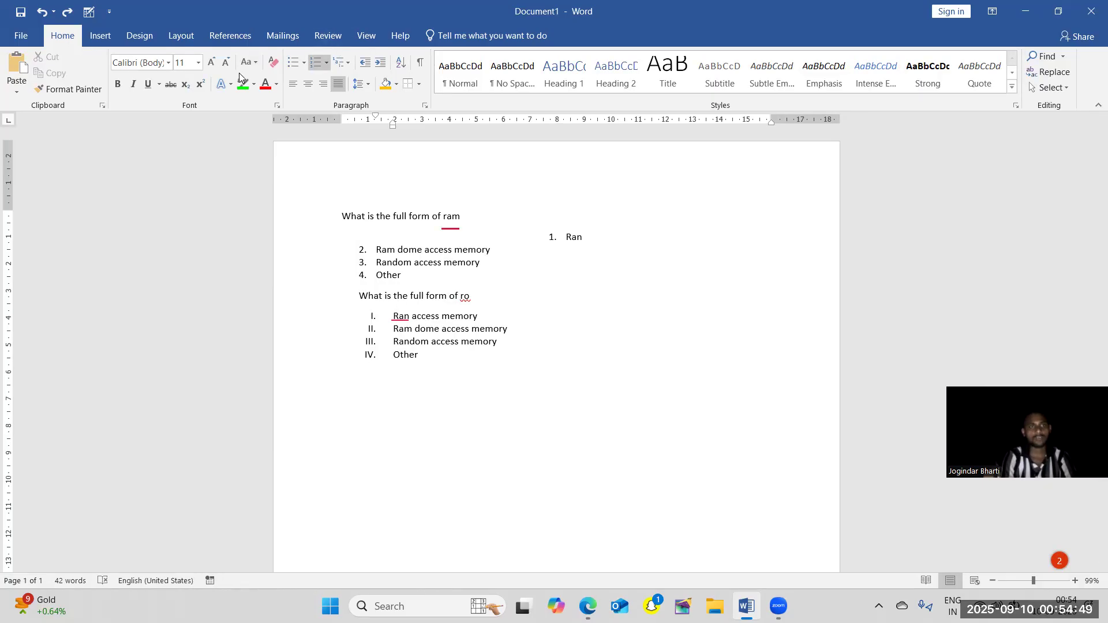
left_click(397, 263)
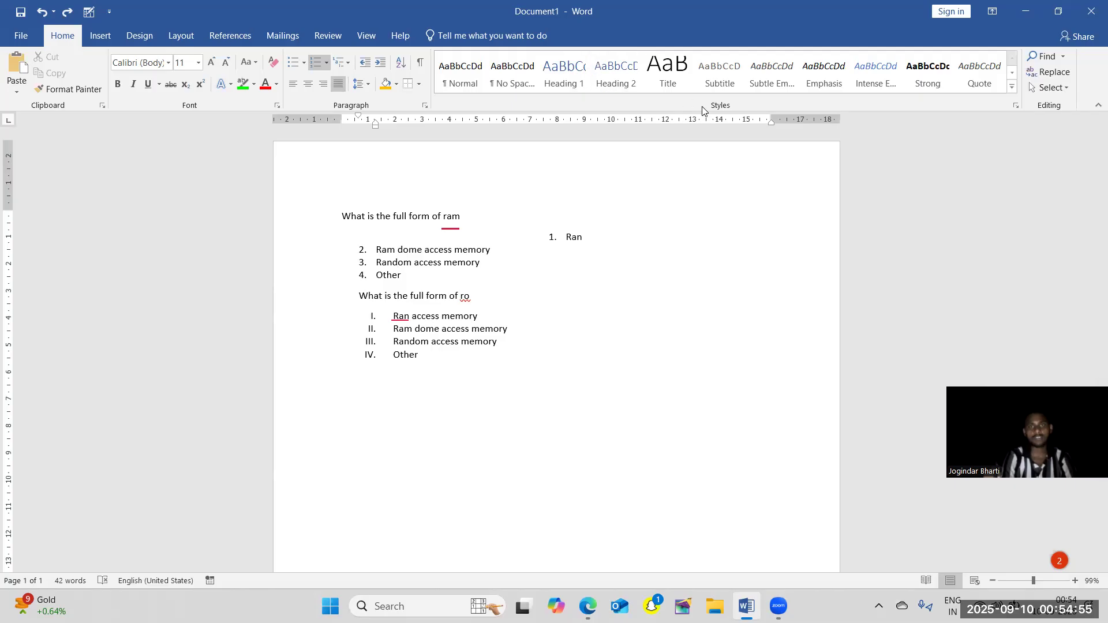
left_click_drag(499, 343, 331, 208)
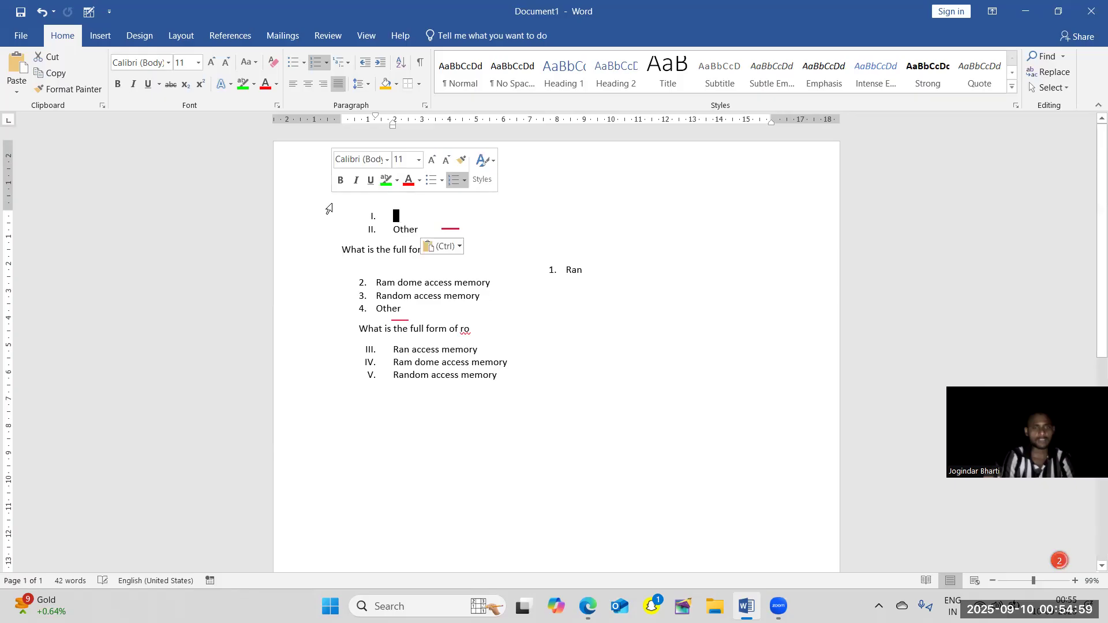
key("ctrl+z")
triple_click(329, 208)
left_click(328, 208)
Enter `` in the page header and undo one more earlier edit in the document body.
double_click(601, 188)
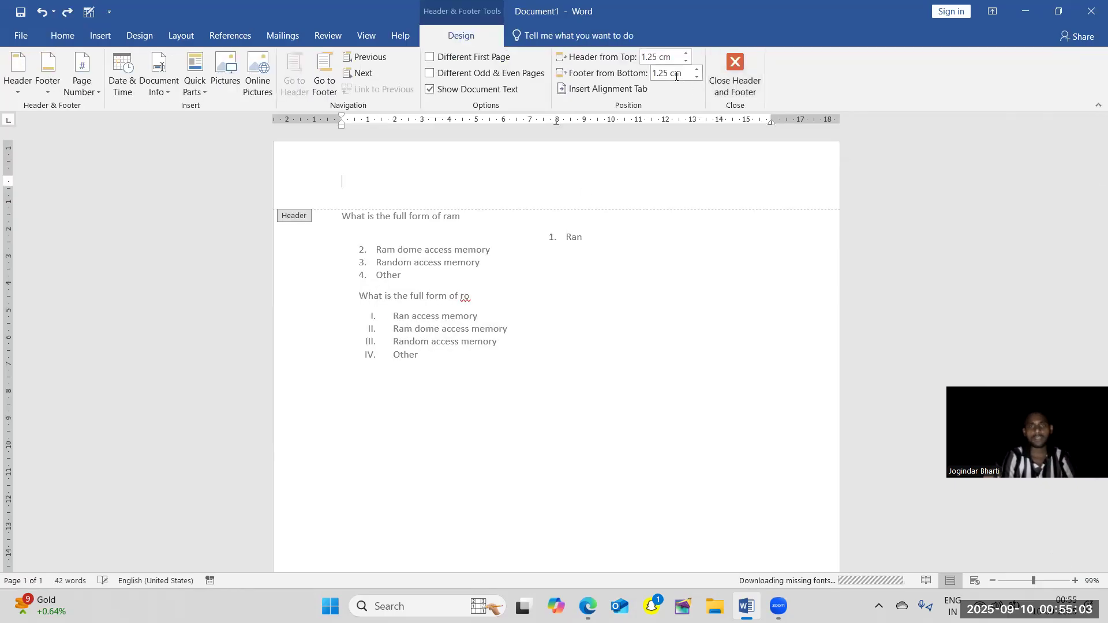
left_click(72, 39)
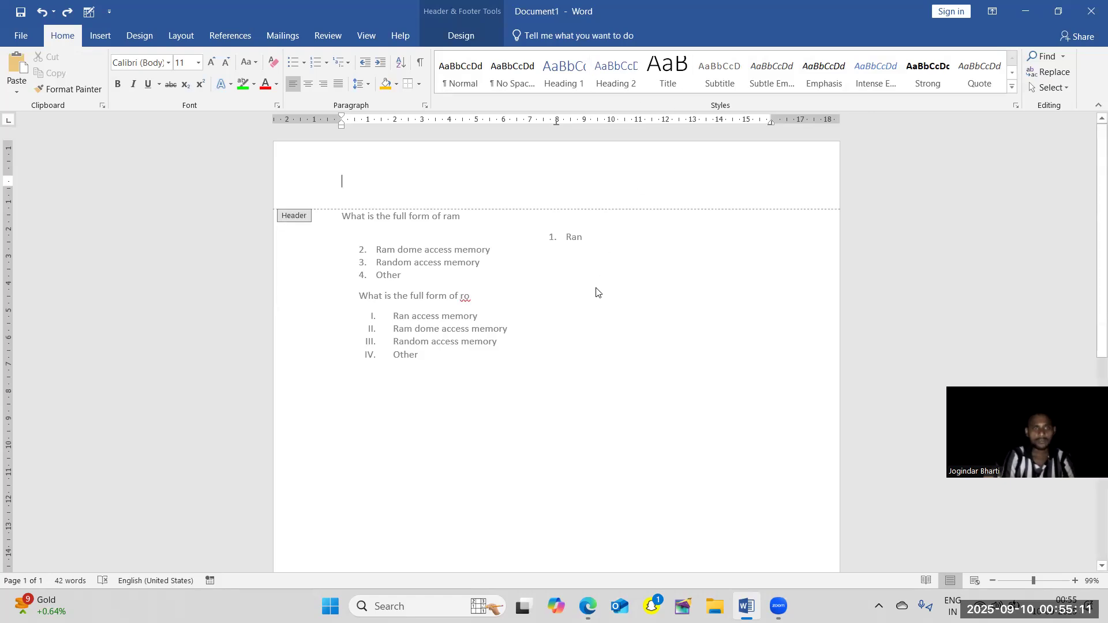
key("ctrl+z")
type("``")
key("Escape")
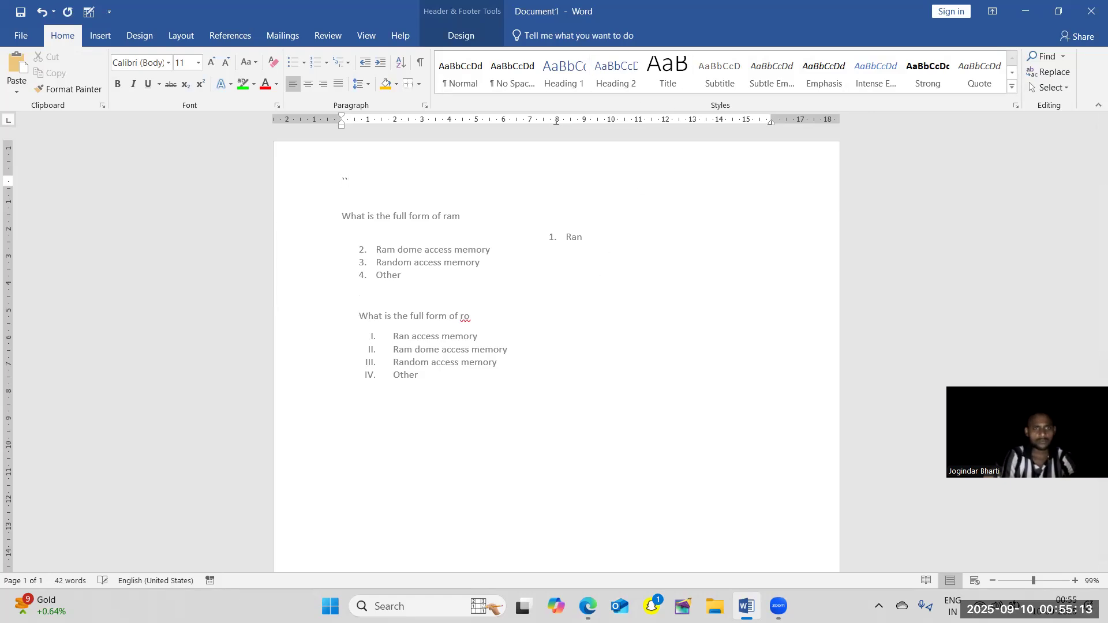
left_click(554, 367)
key("ctrl+a")
left_click(554, 367)
Preview the gallery's styles on both questions and open the dialog for creating a new style, closing it without saving.
key("ctrl+a")
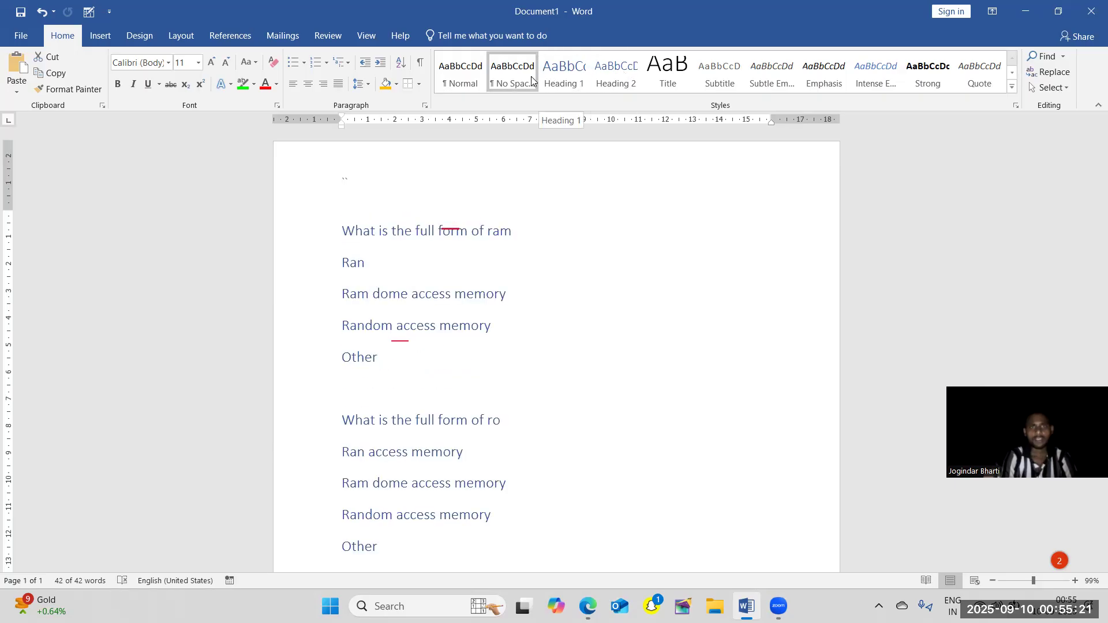
left_click(1011, 89)
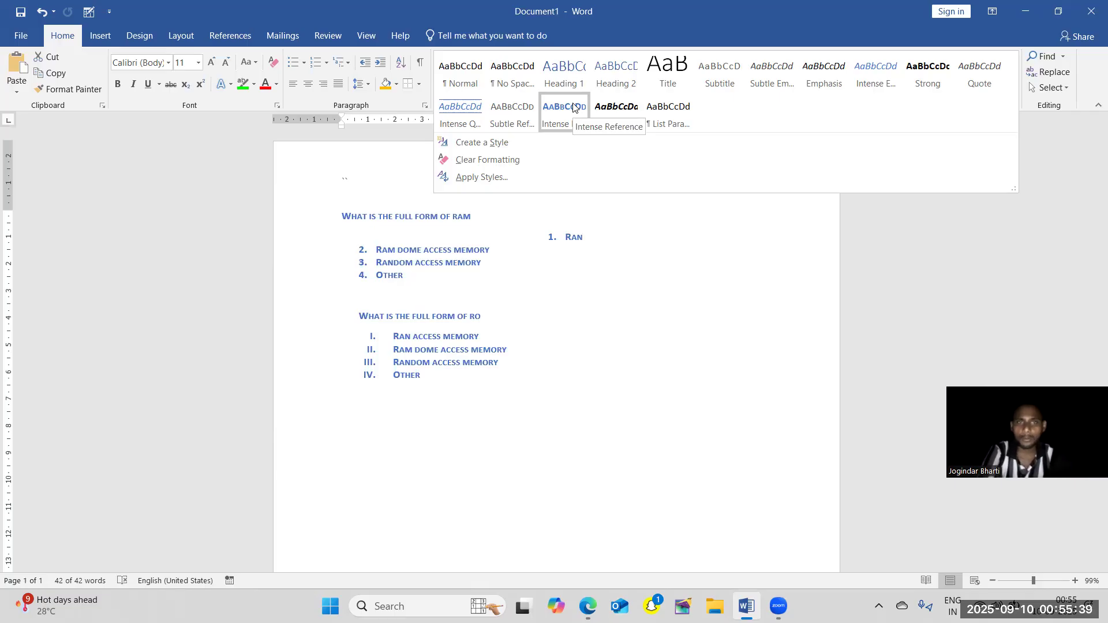
left_click(520, 143)
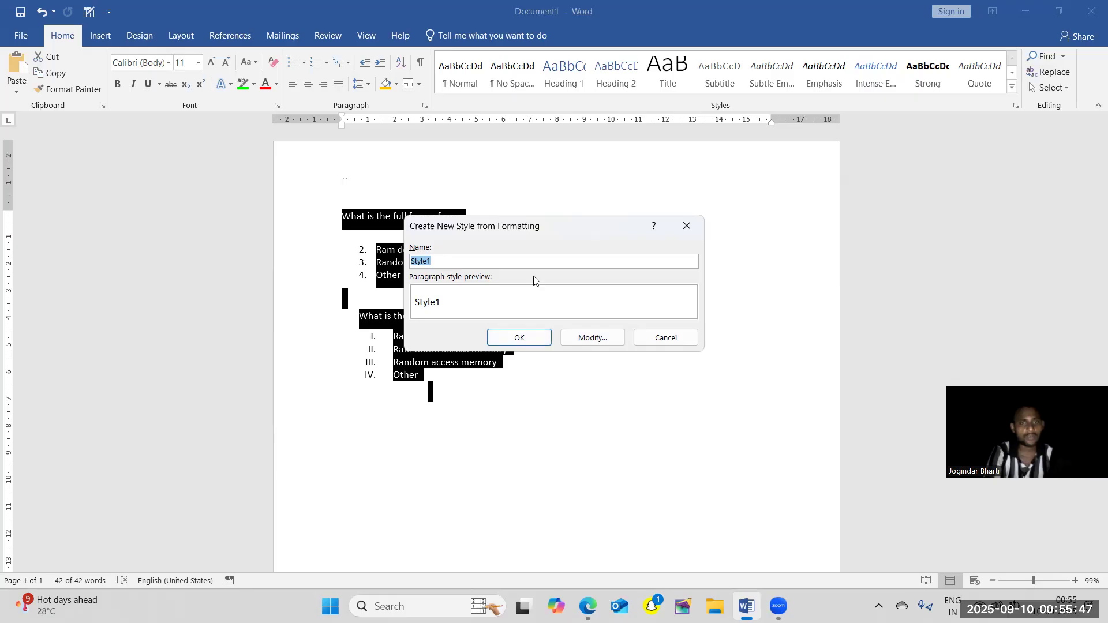
left_click(686, 229)
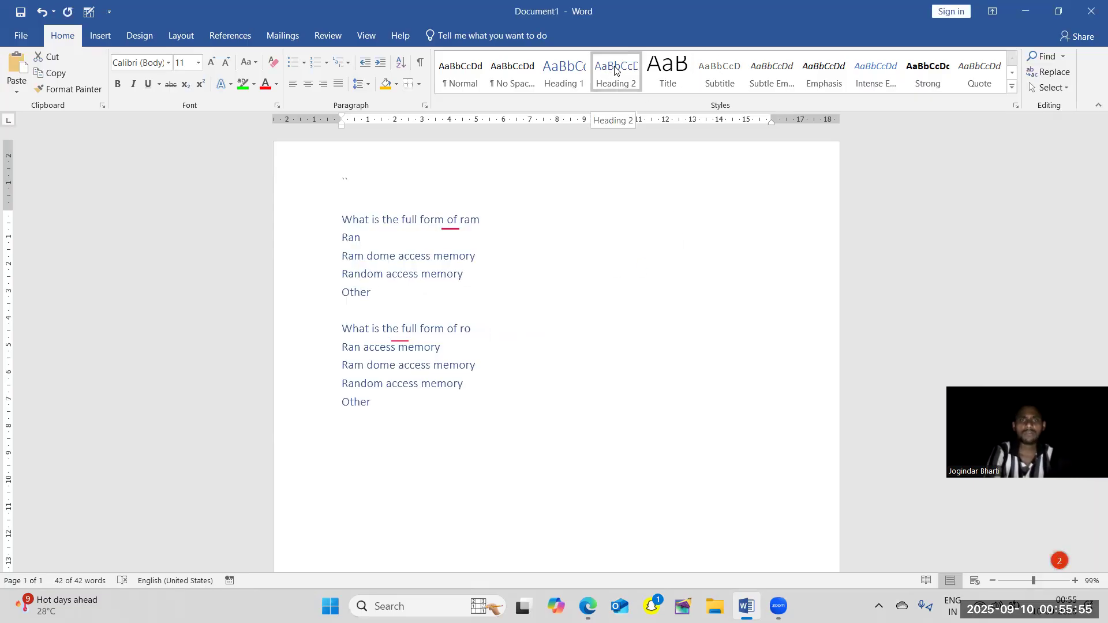
Set all the body text in the A Cut Above The Rest font, and apply the Strong style to it.
left_click(168, 63)
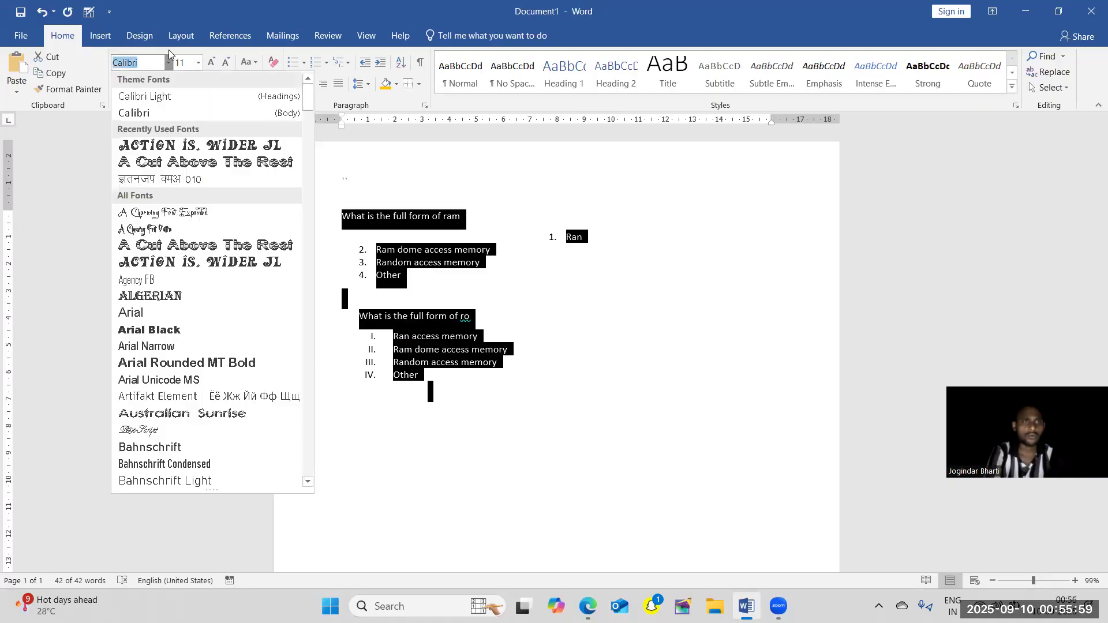
left_click(164, 169)
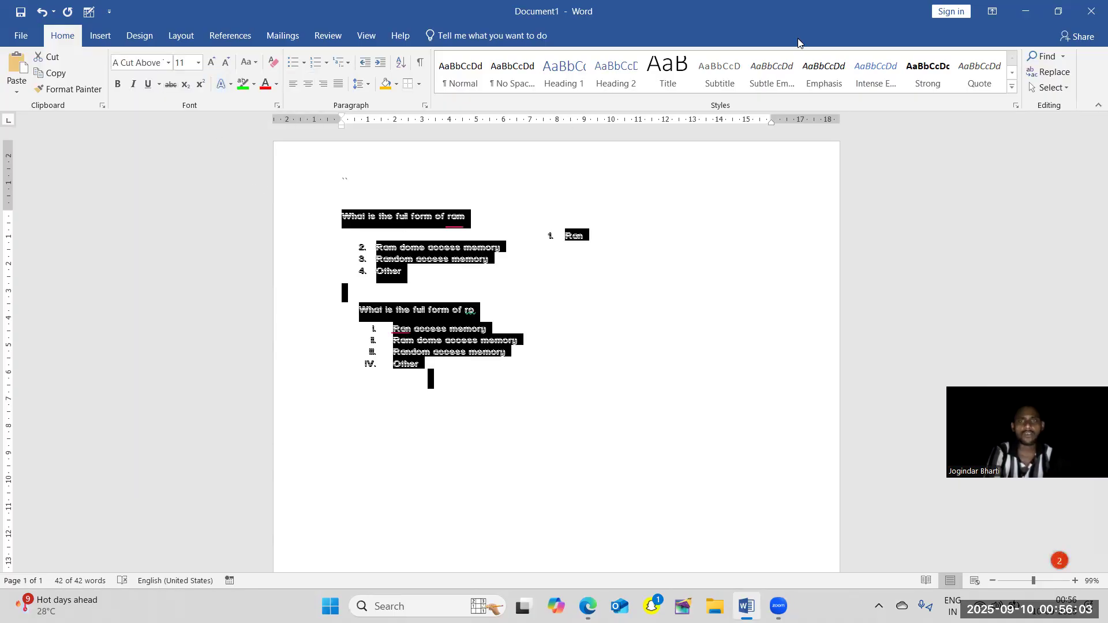
left_click(918, 75)
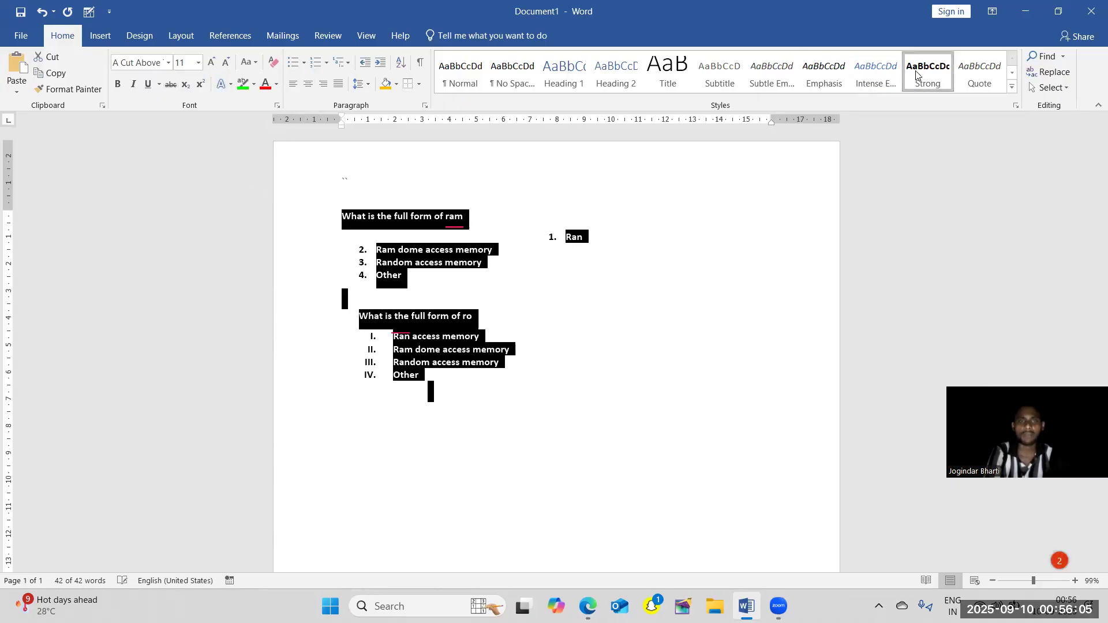
Apply the Book Title style to both questions and all their answer options.
left_click(1011, 90)
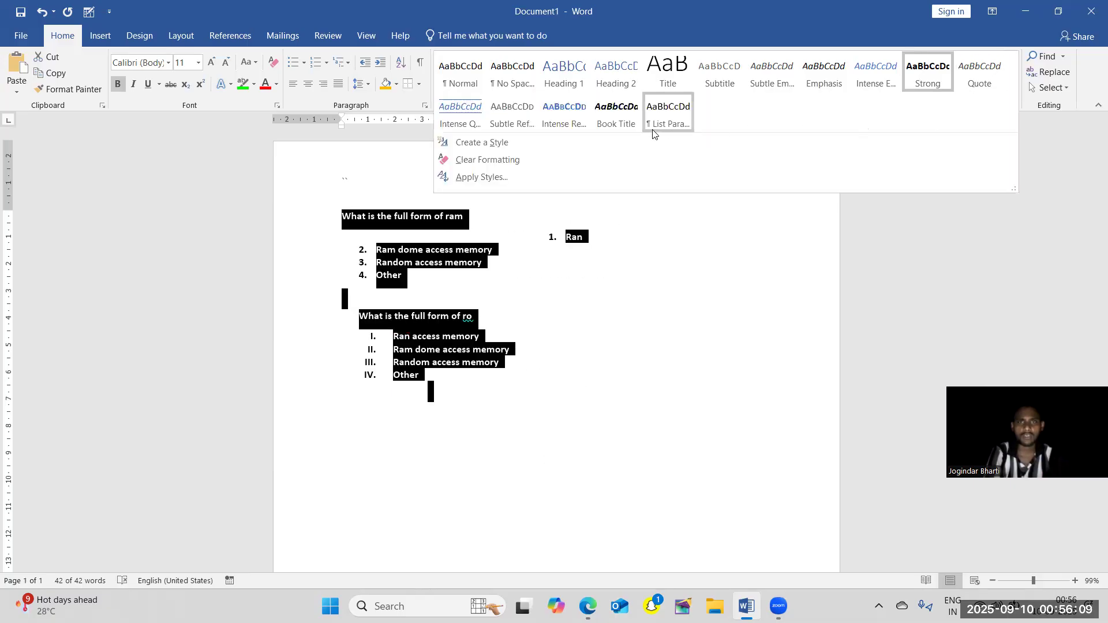
left_click(618, 119)
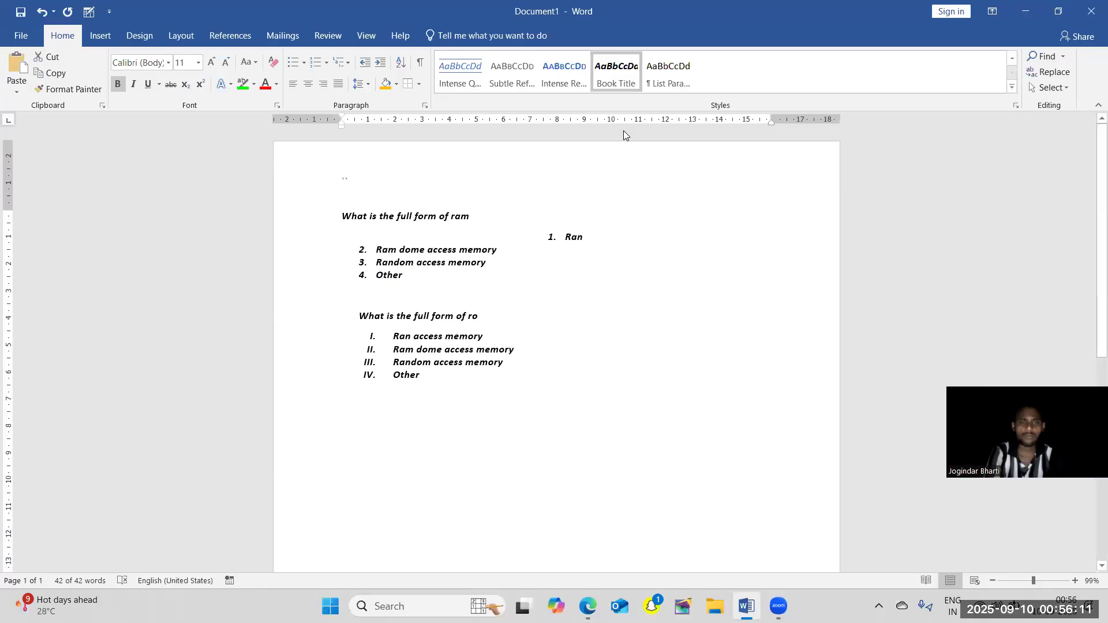
left_click(661, 287)
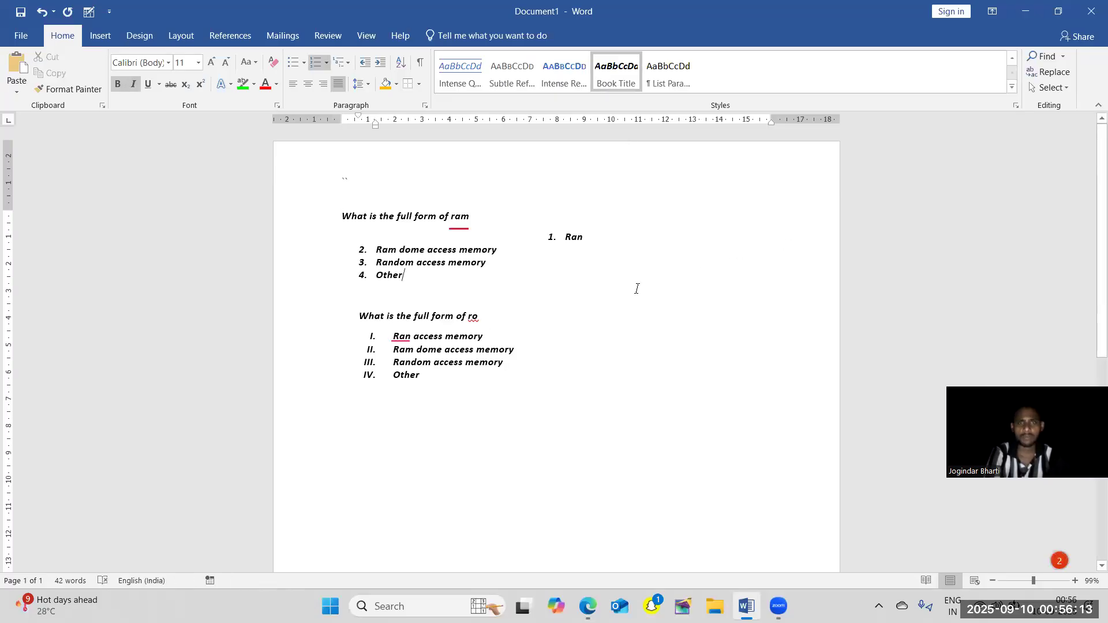
left_click_drag(428, 385, 318, 229)
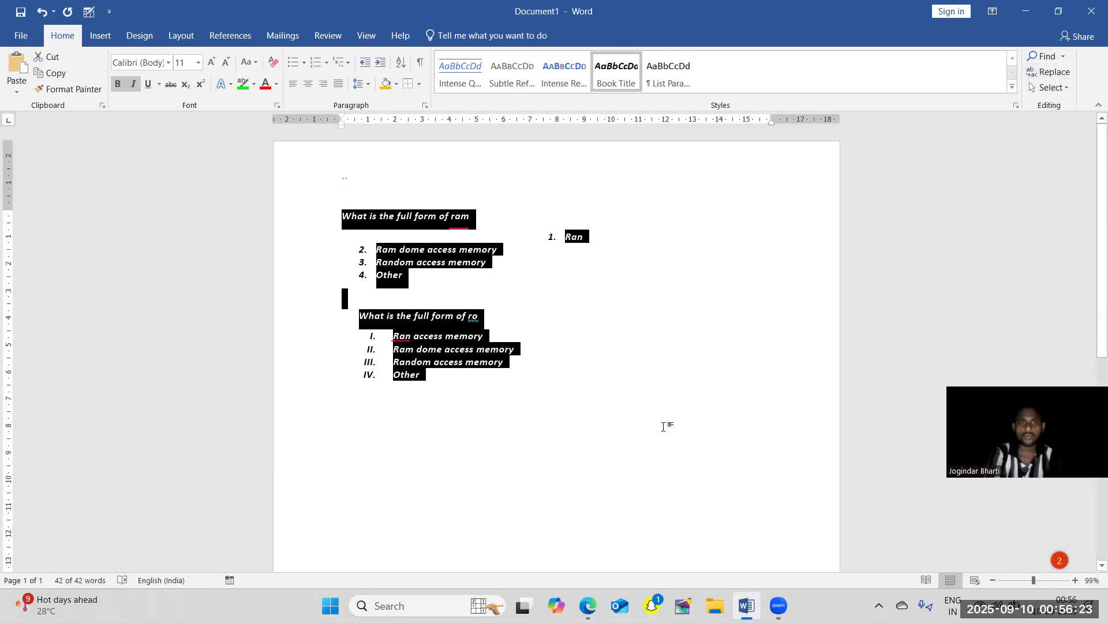
Generate sample paragraphs below the second question's answer list with =rand().
left_click(610, 404)
type("=")
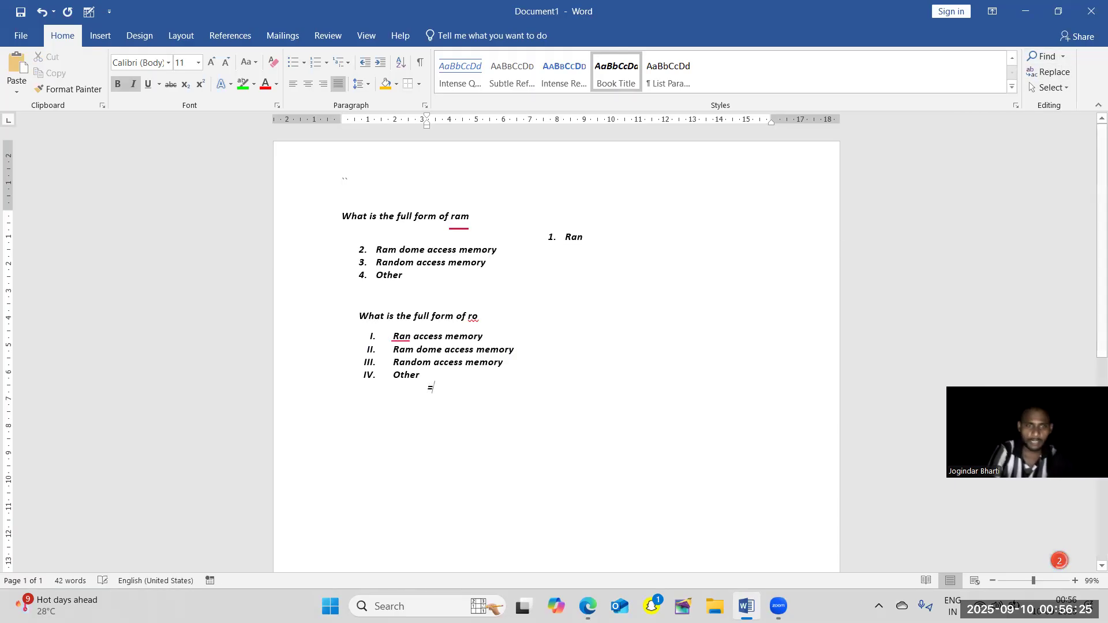
key("BackSpace")
key("BackSpace")
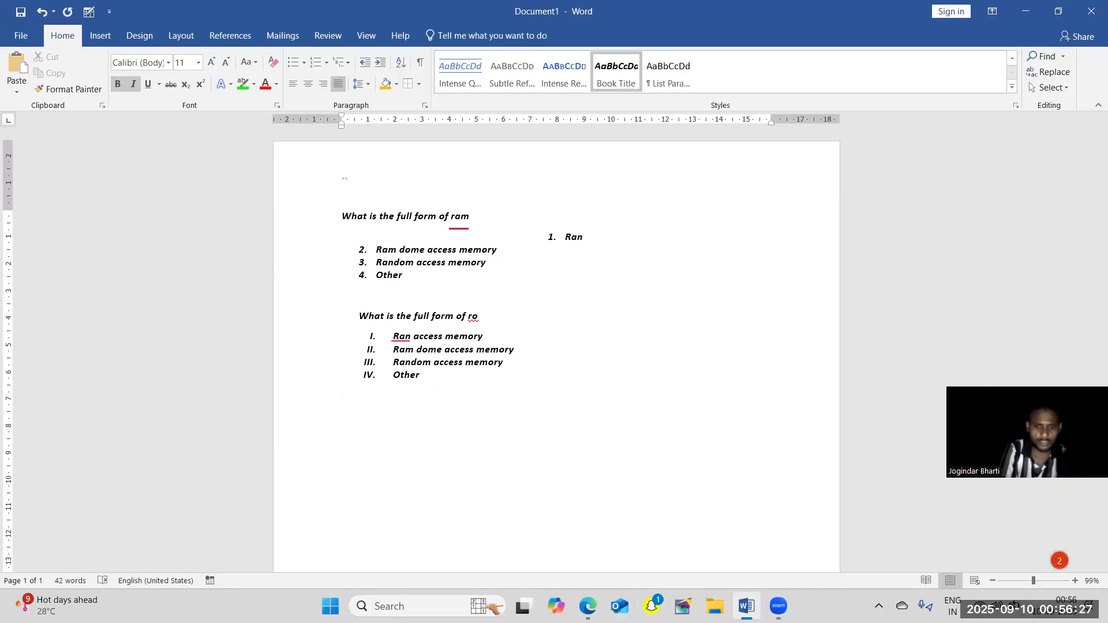
type("=r")
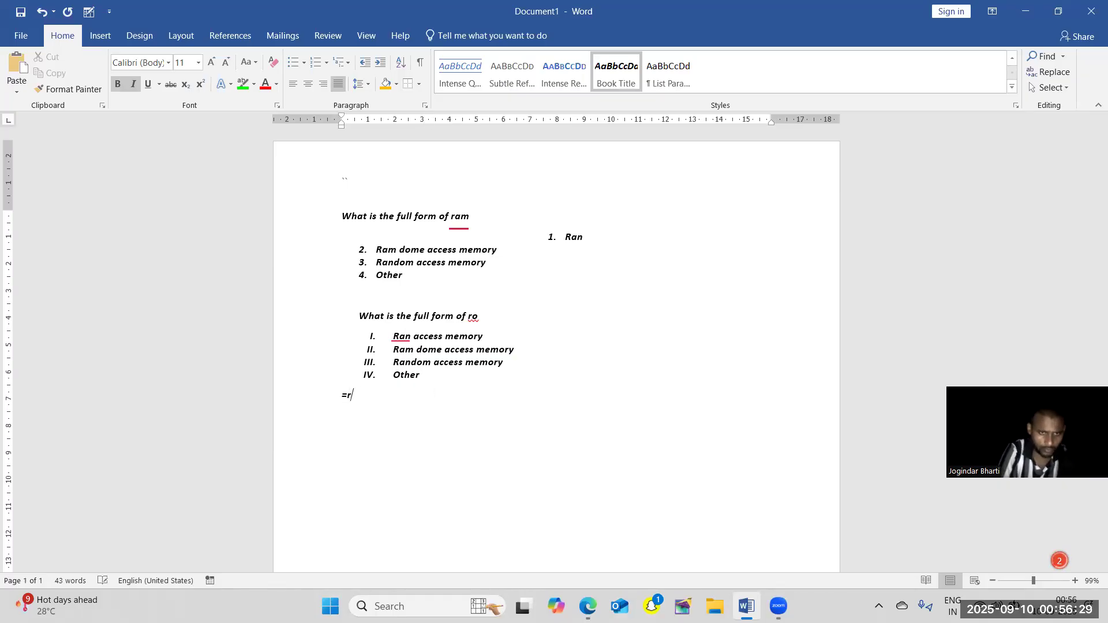
type("and()")
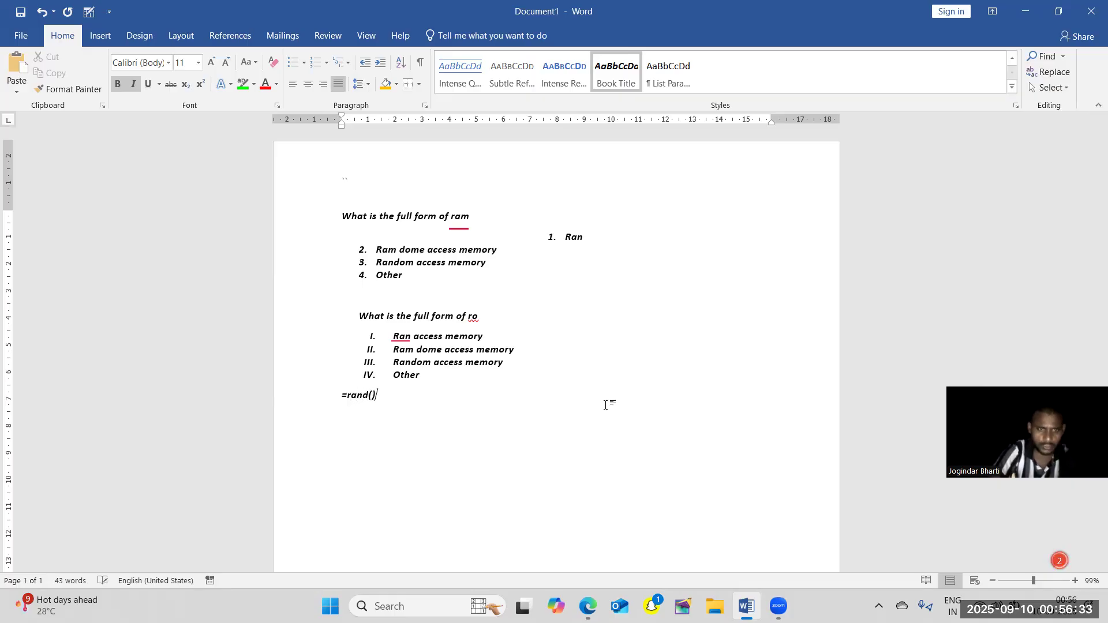
key("Return")
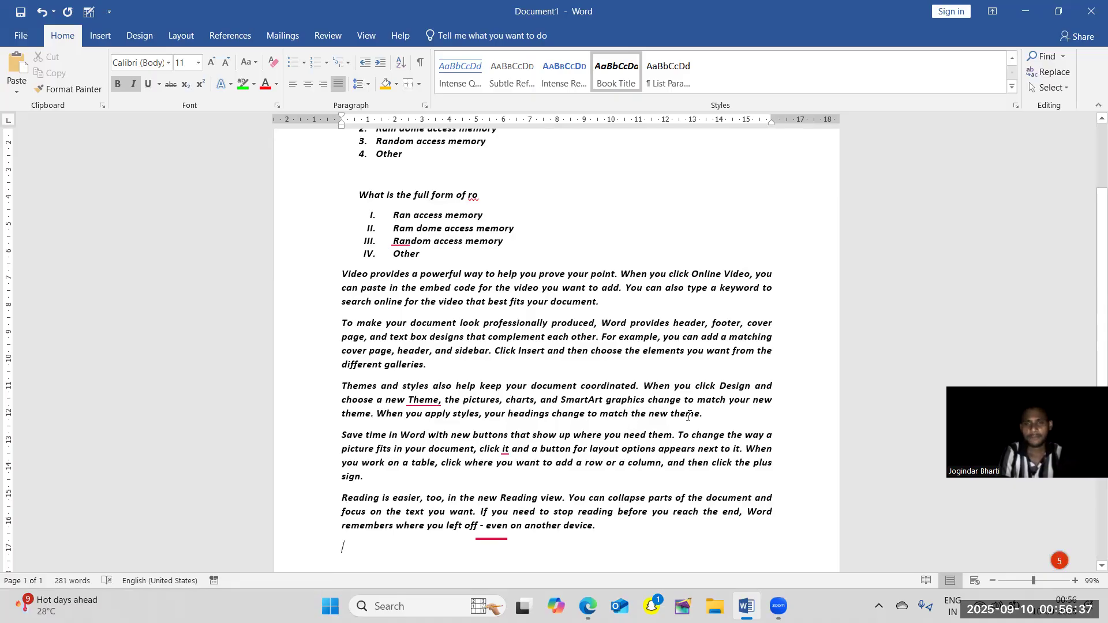
Search the document for "in" in the Navigation pane and look through the matches.
left_click(1063, 58)
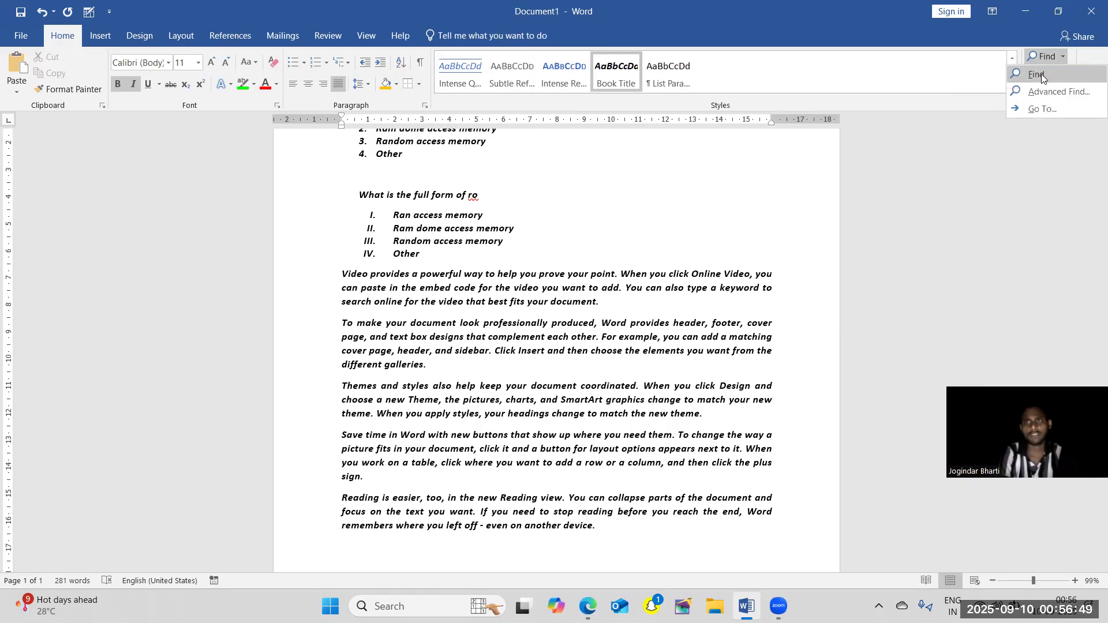
left_click(1041, 74)
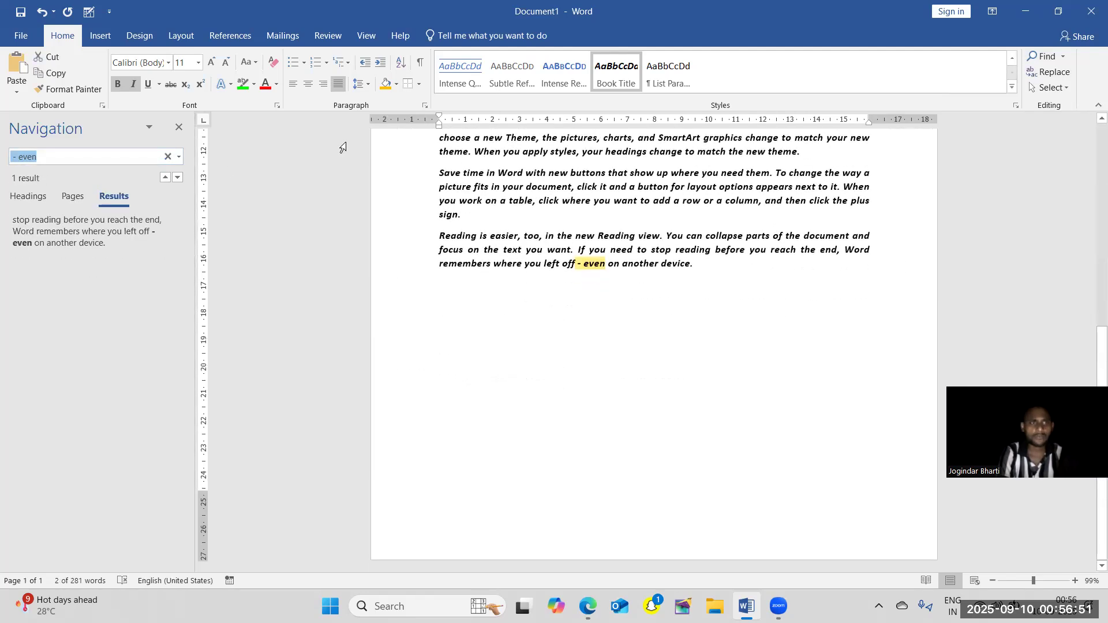
key("BackSpace")
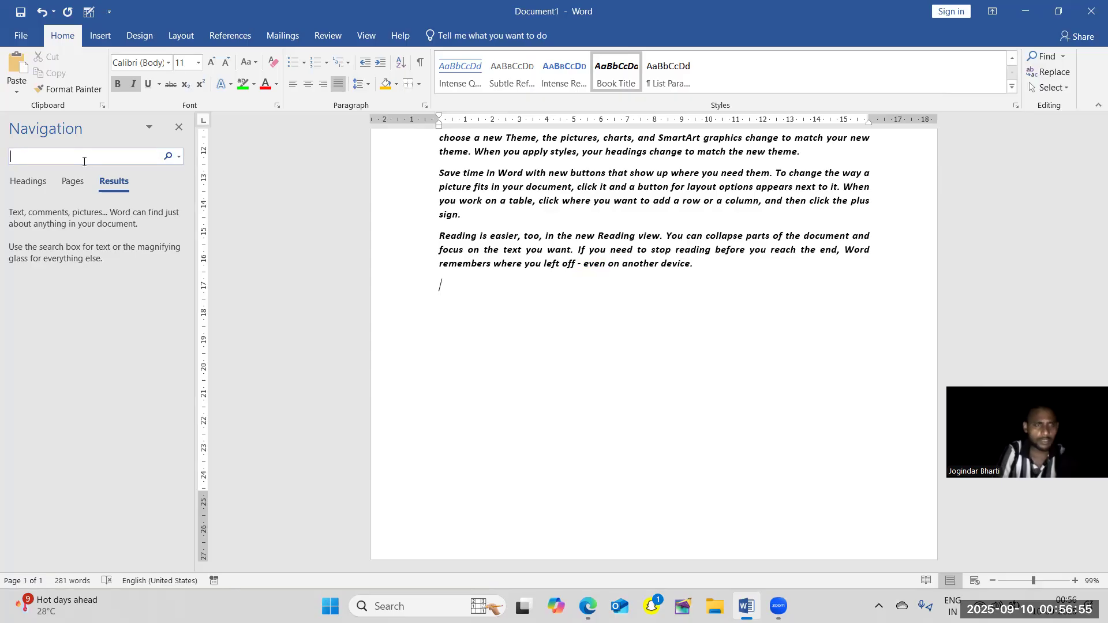
type("ln")
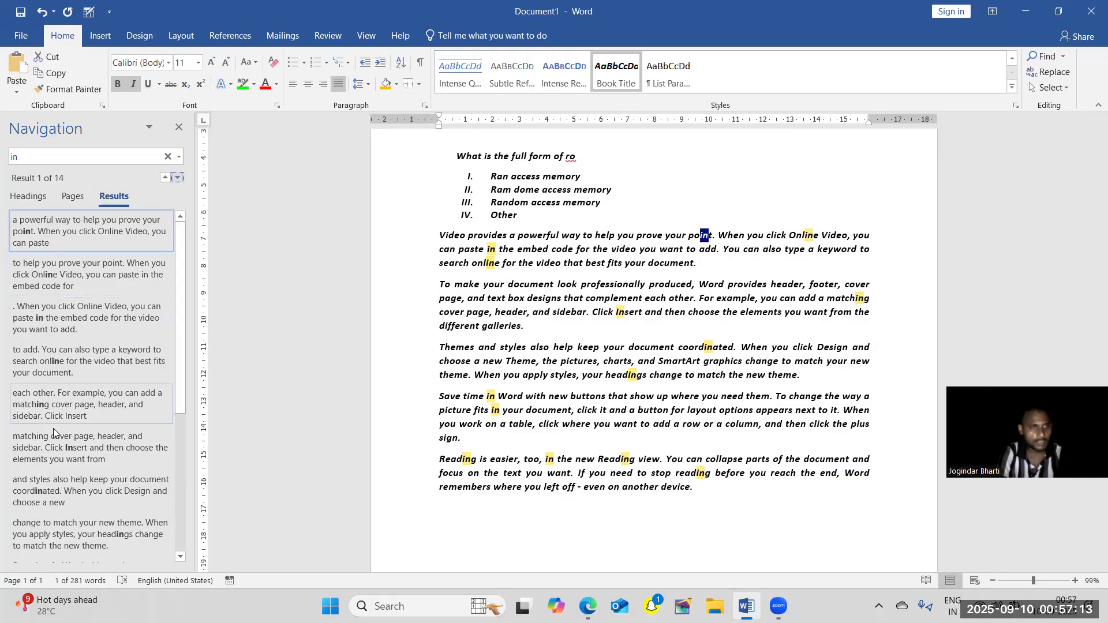
scroll(178, 406, "down", 1)
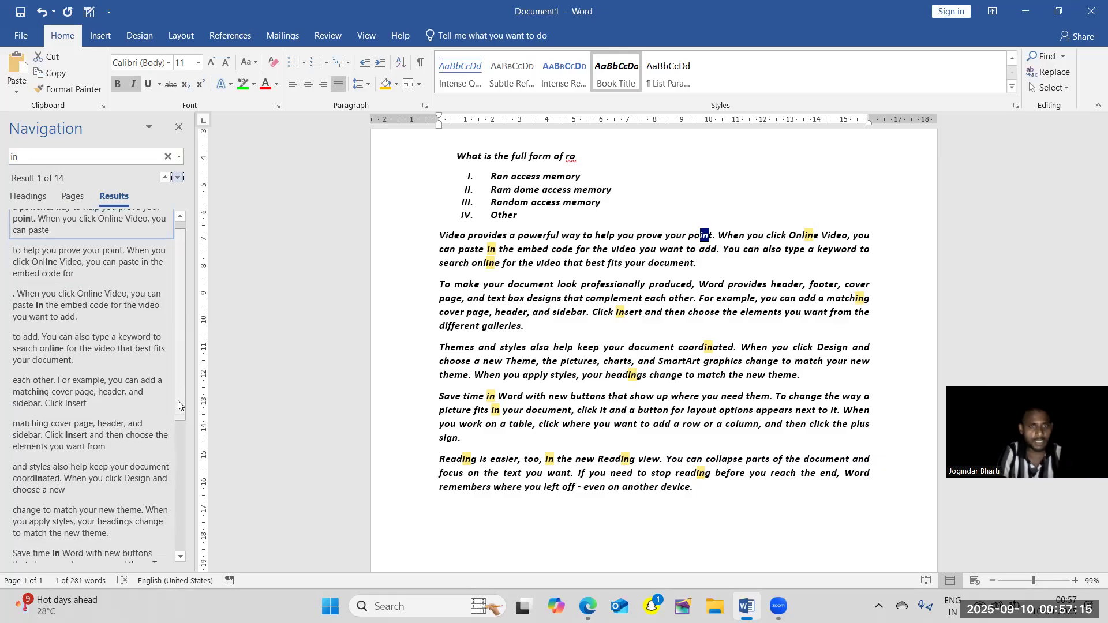
left_click_drag(178, 406, 184, 499)
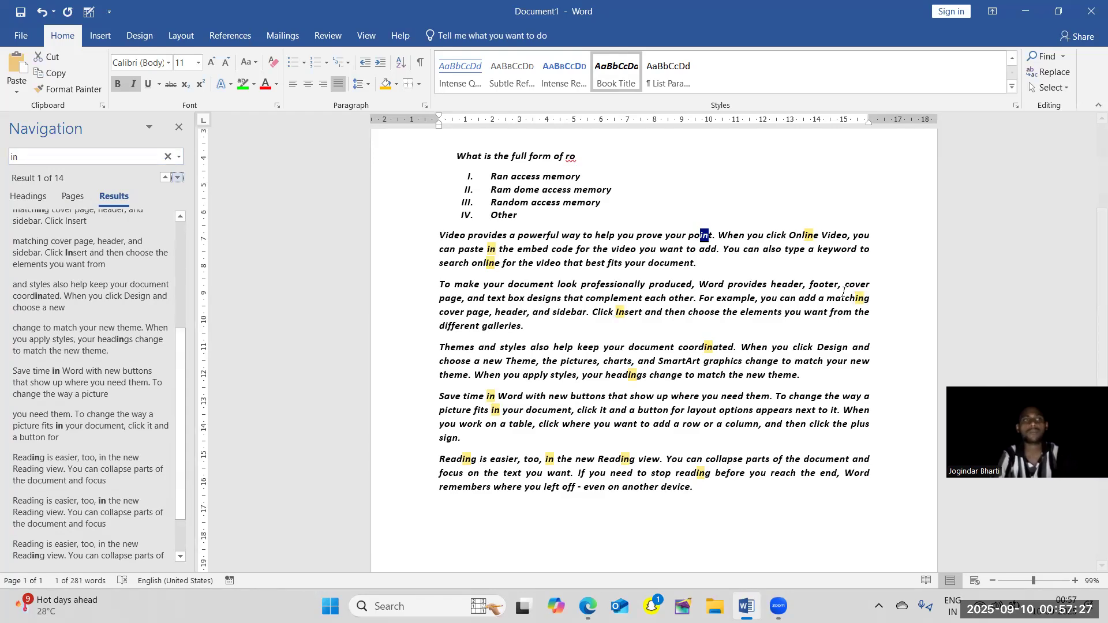
Search the document for "ram", view the page thumbnails and headings outline, and close the Navigation pane.
left_click(73, 155)
type("r")
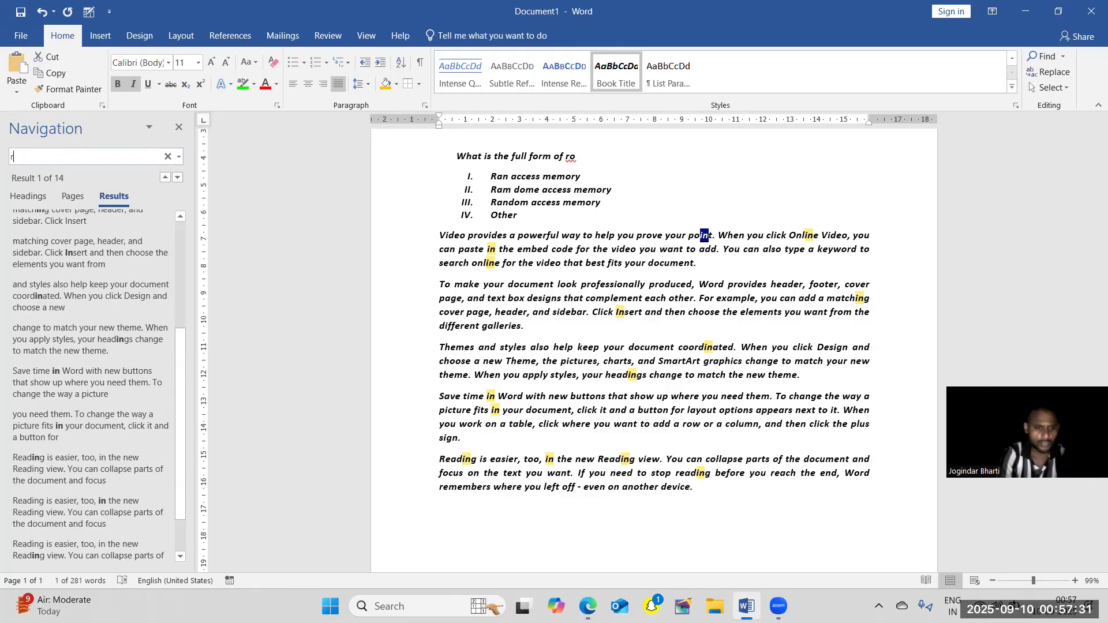
type("am")
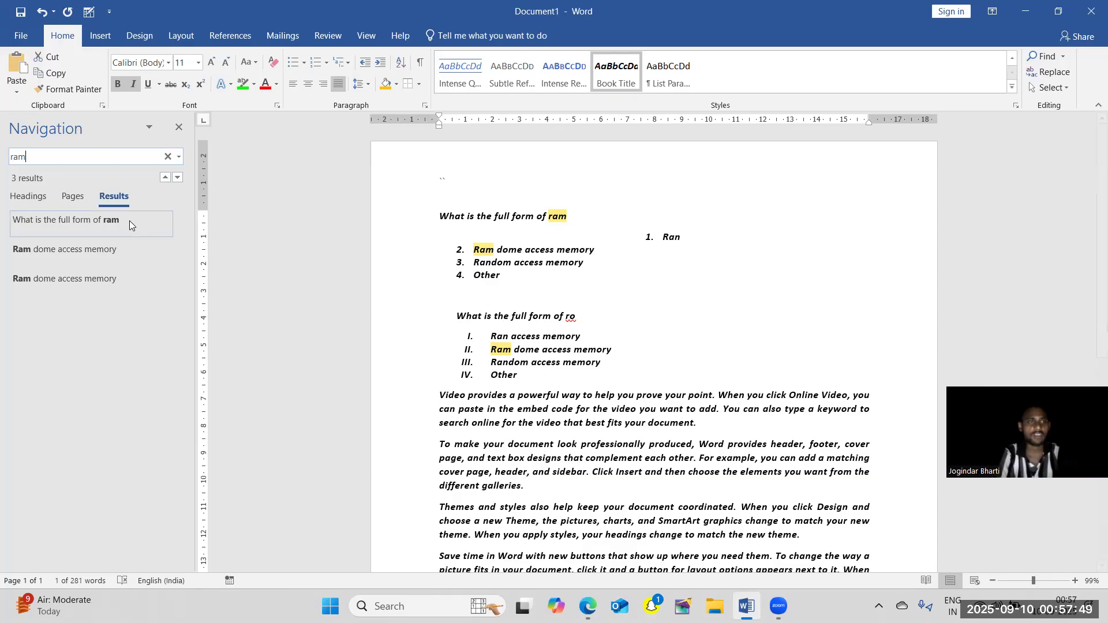
left_click(74, 196)
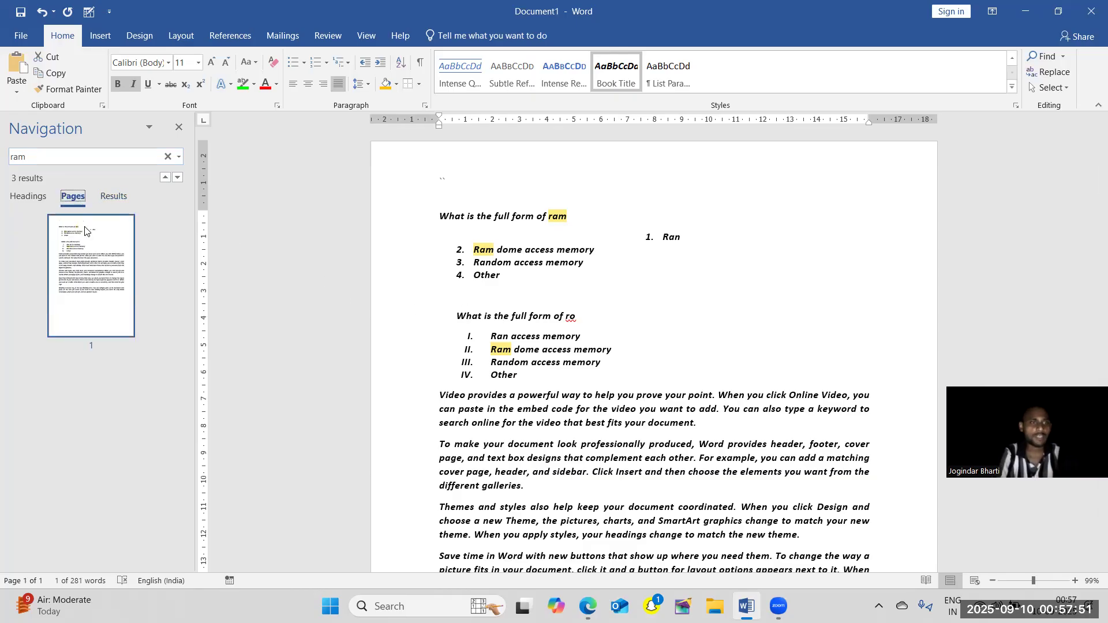
left_click(18, 199)
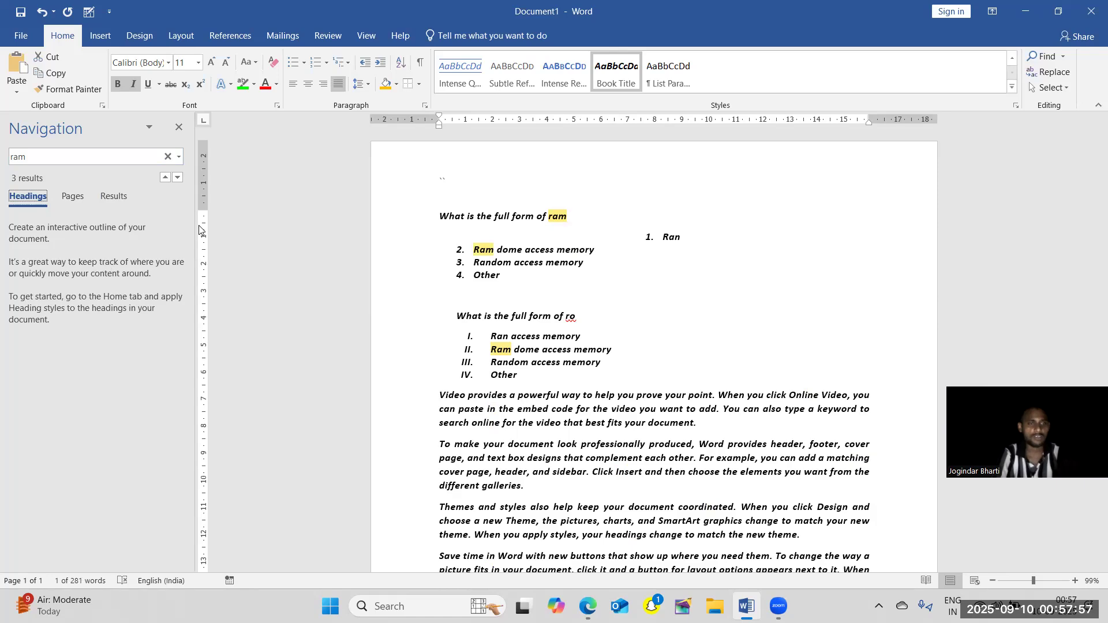
left_click(178, 129)
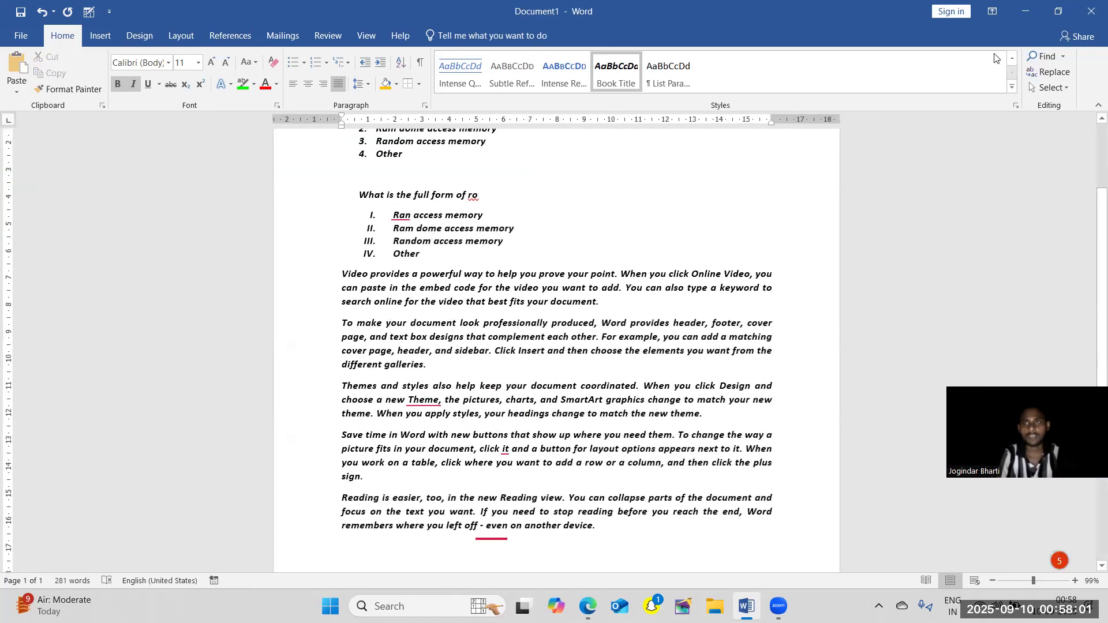
Search the whole document for "rom" with Advanced Find, keeping the dialog clear of the matched text.
left_click(1054, 54)
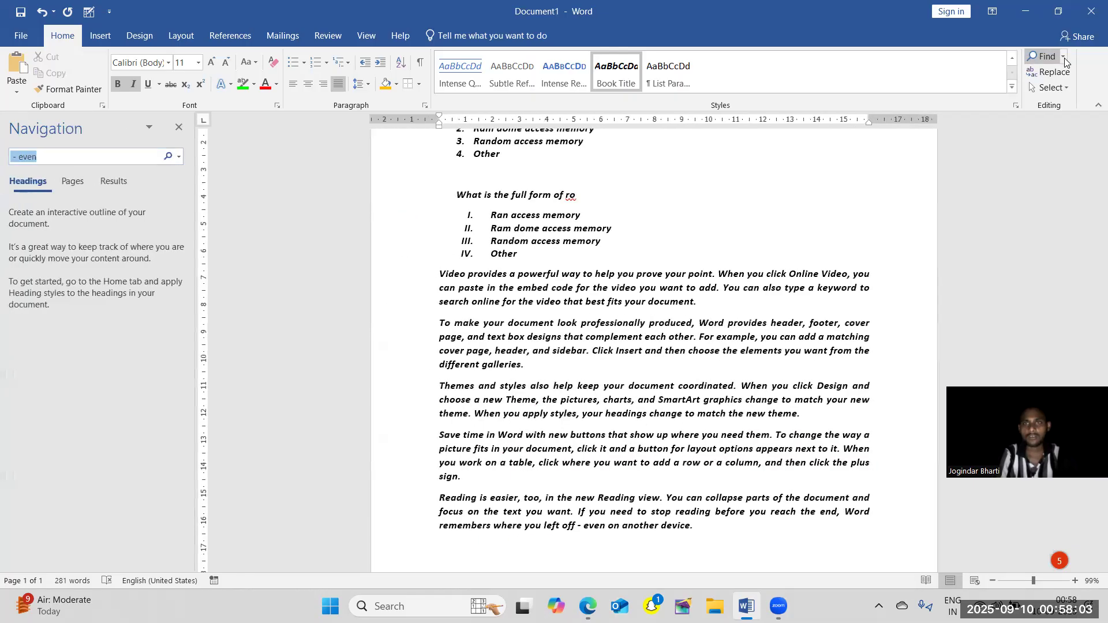
left_click(179, 129)
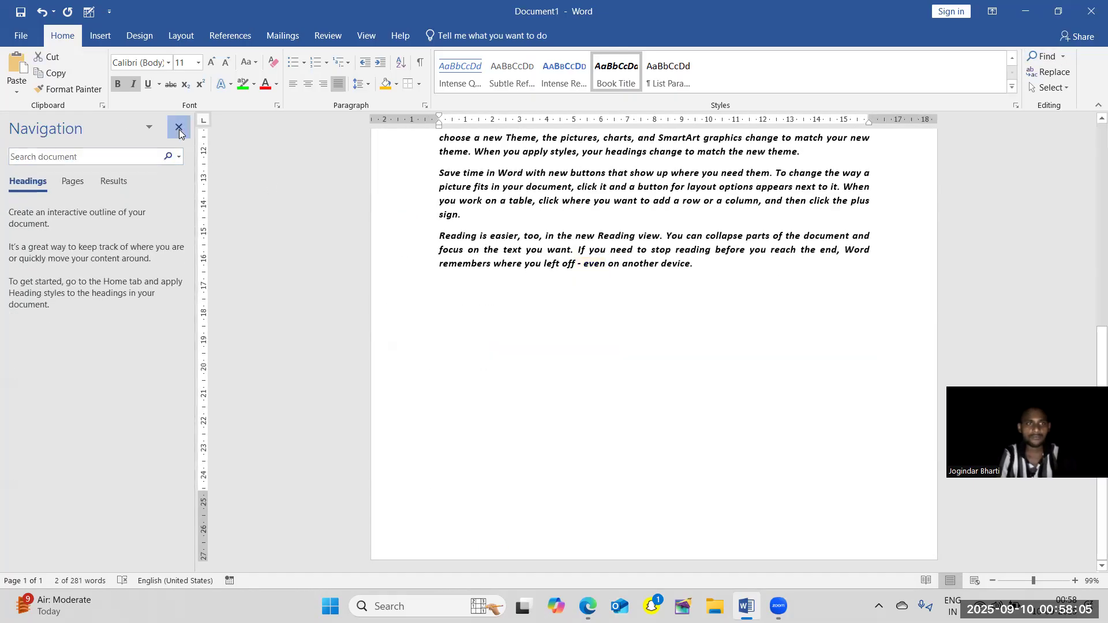
left_click(1062, 56)
left_click(1054, 92)
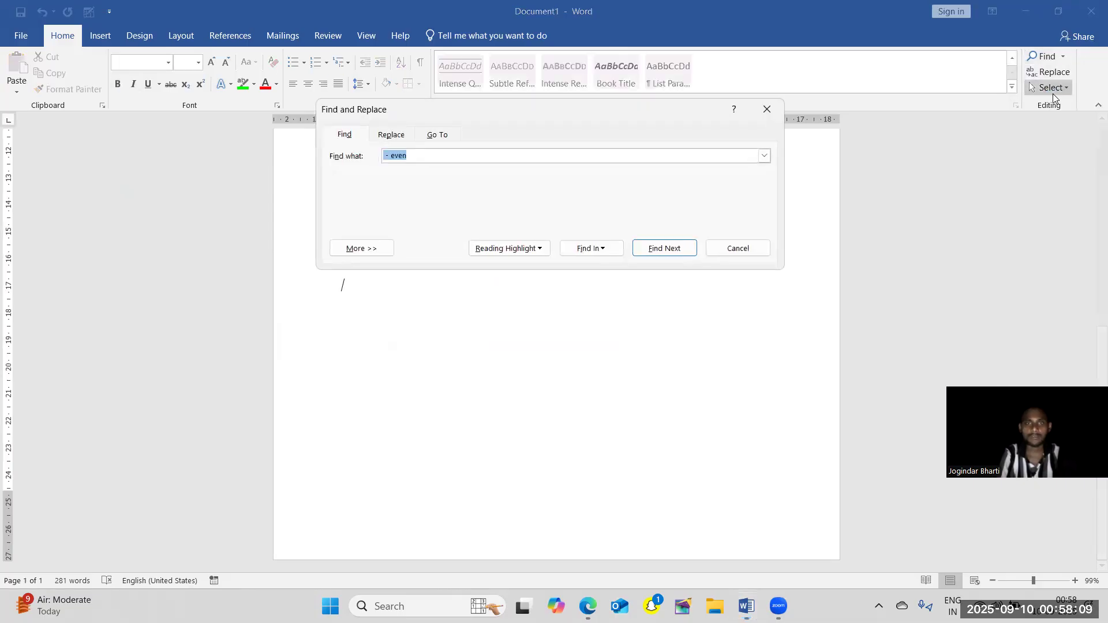
key("BackSpace")
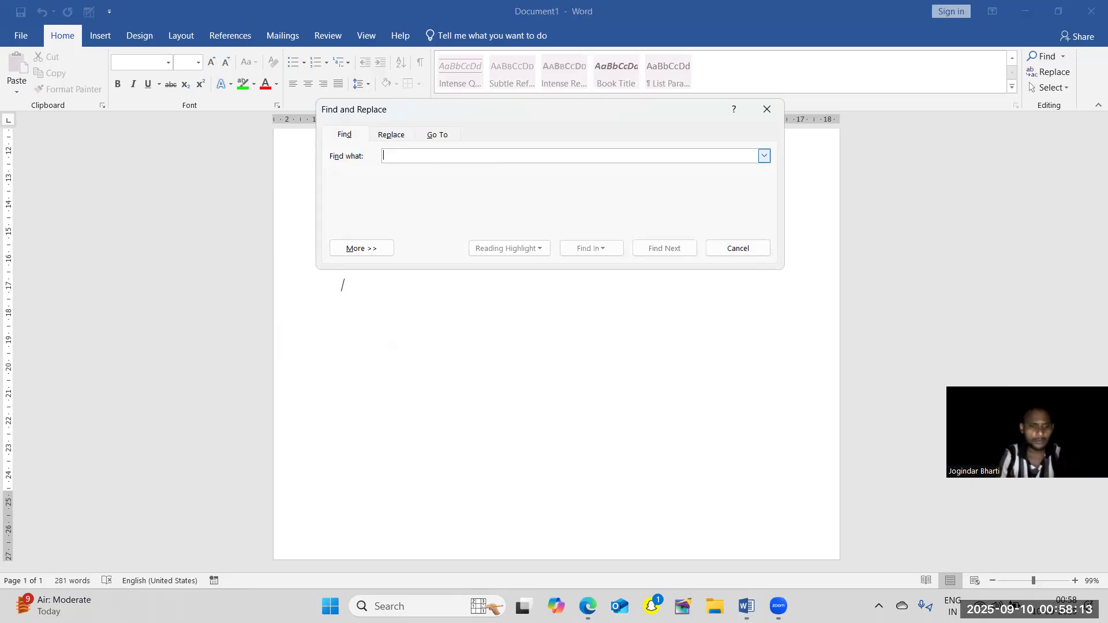
type("r")
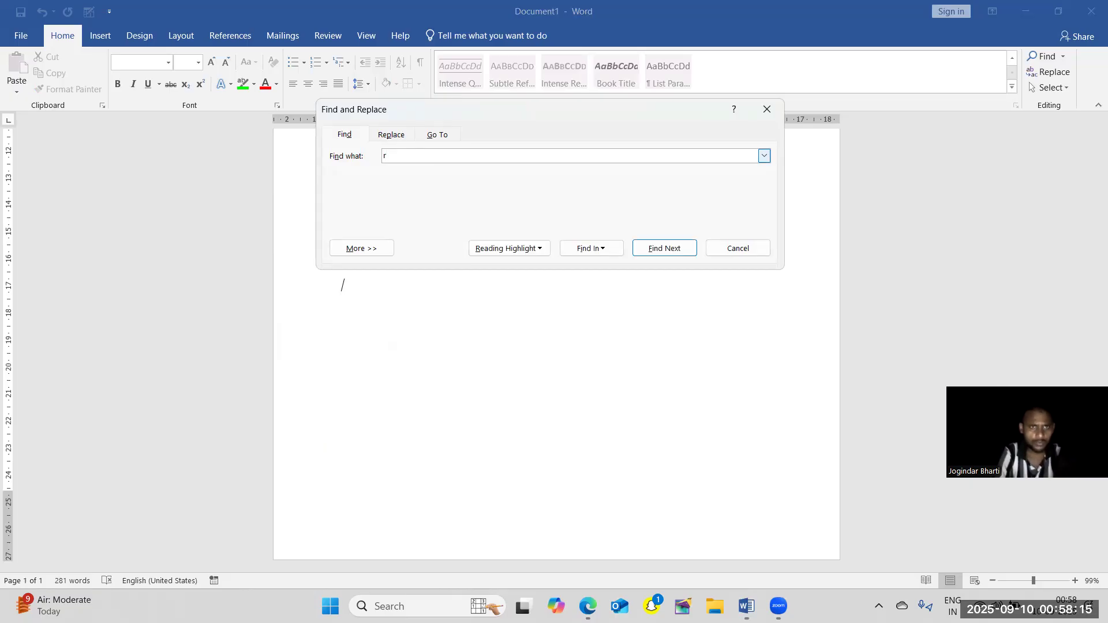
type("om")
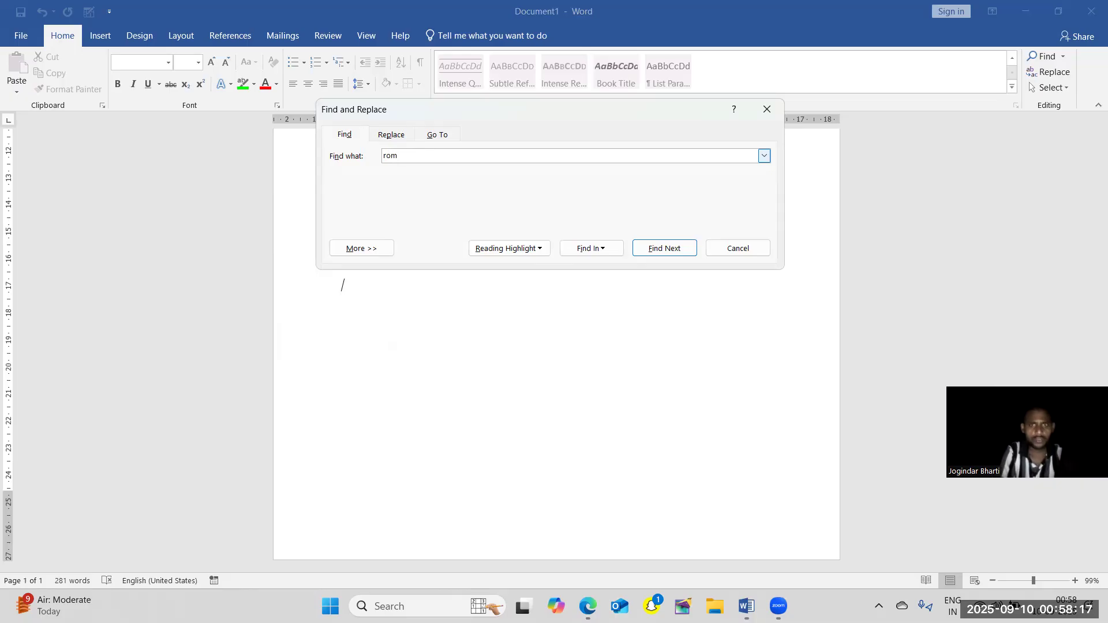
key("Return")
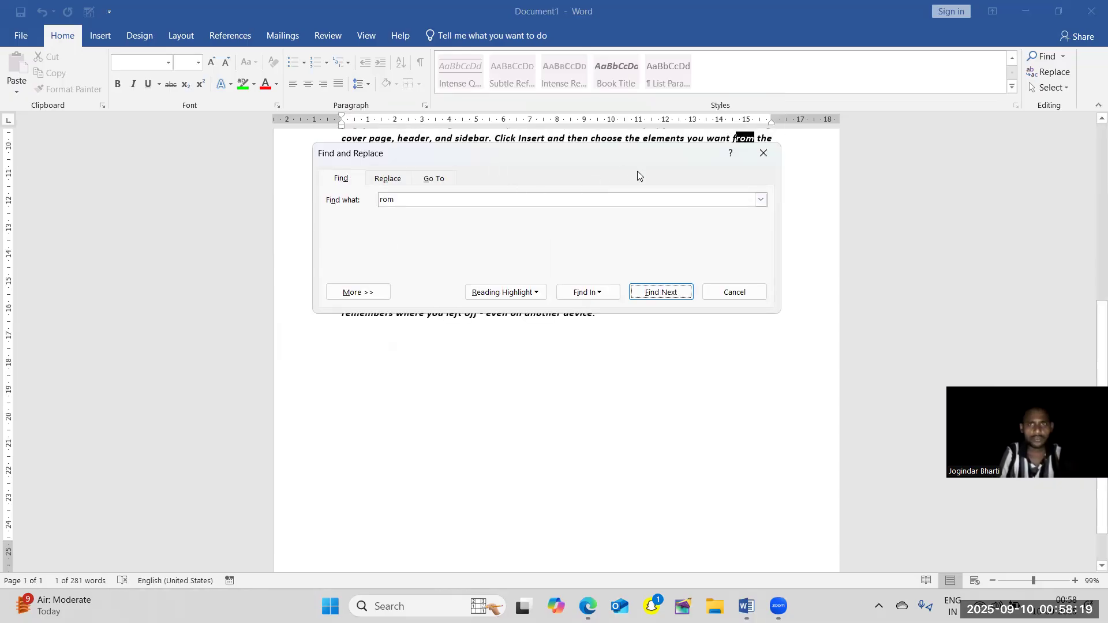
left_click_drag(637, 171, 728, 272)
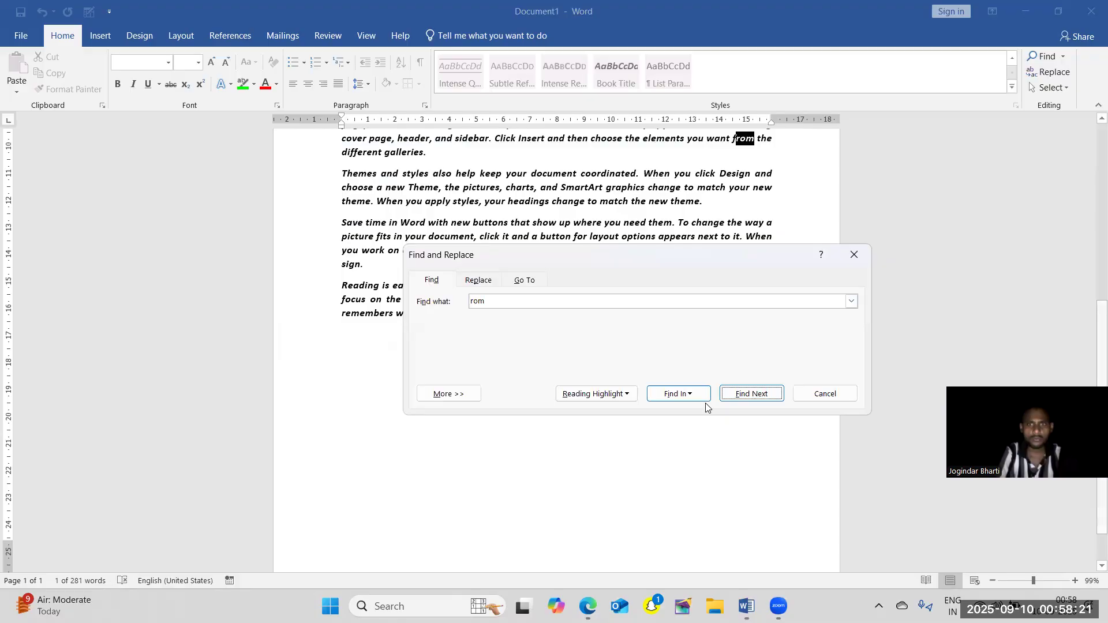
left_click(741, 393)
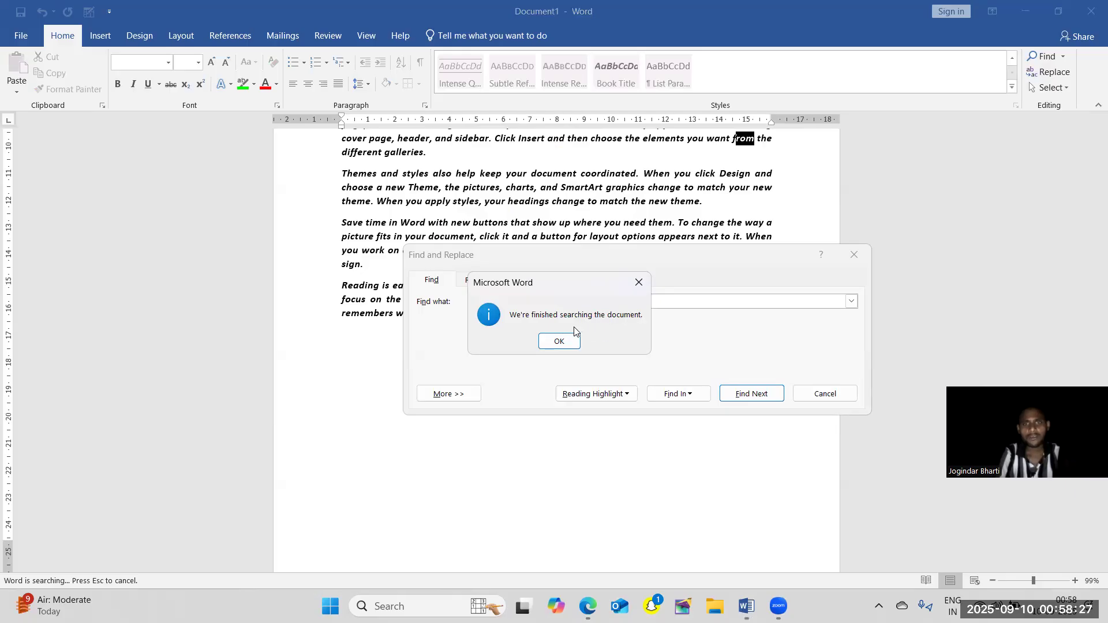
left_click(557, 341)
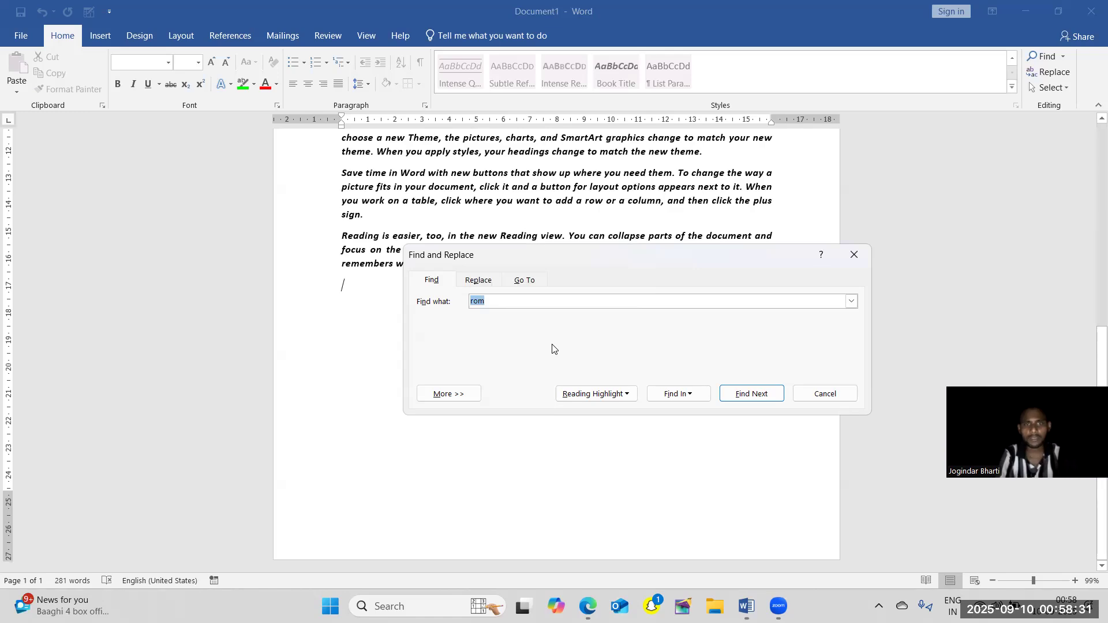
Search for "in" with Advanced Find and go through its matches one by one up to the word "Insert".
key("BackSpace")
type("in")
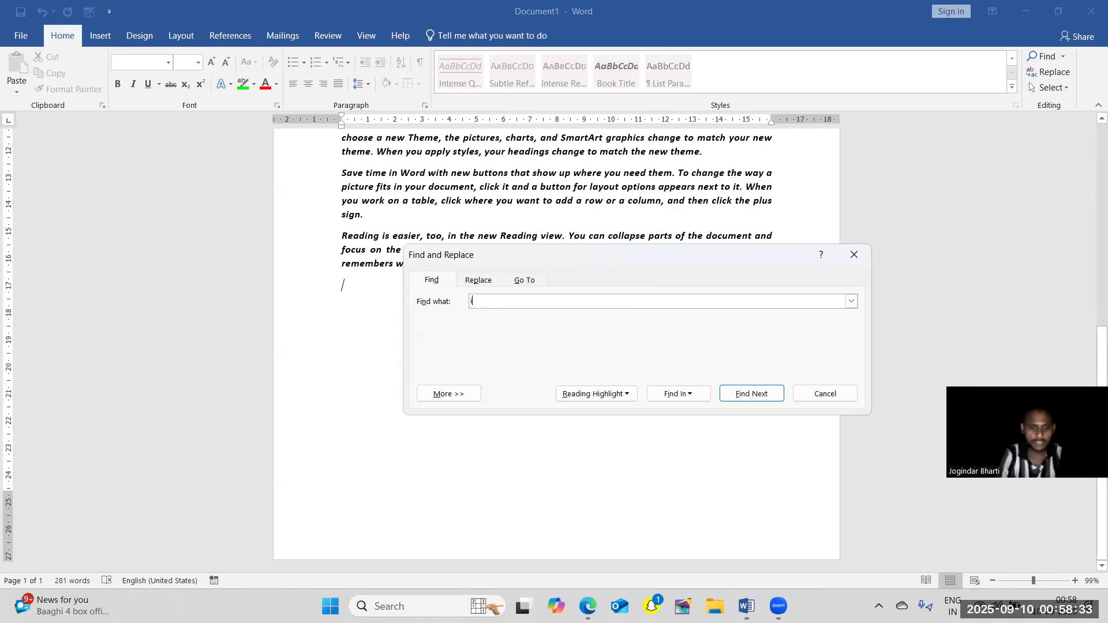
left_click(751, 395)
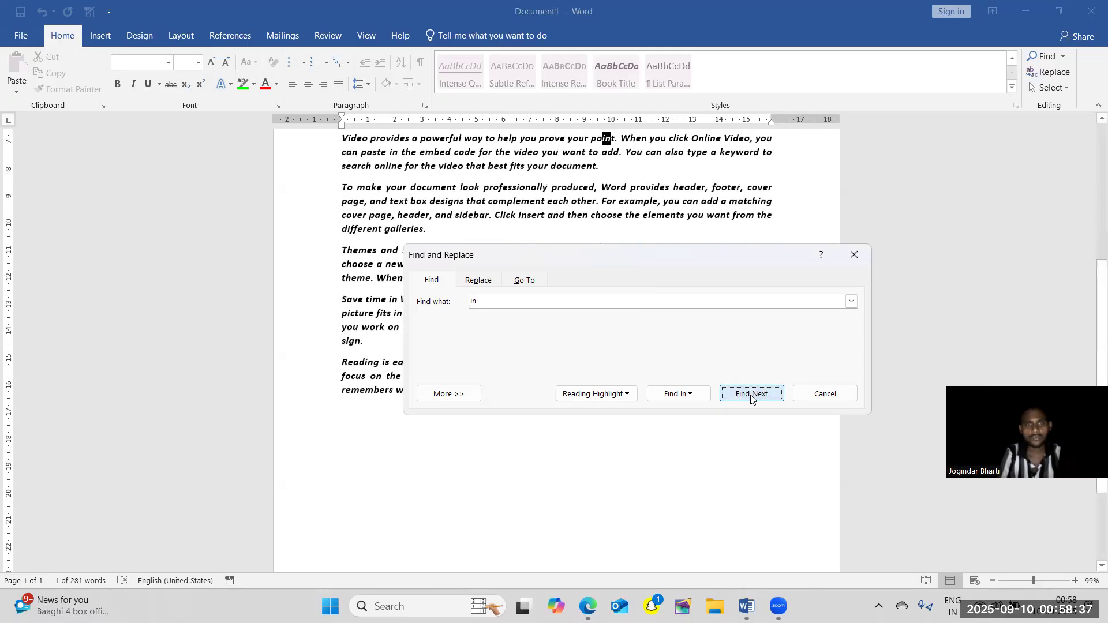
left_click(751, 395)
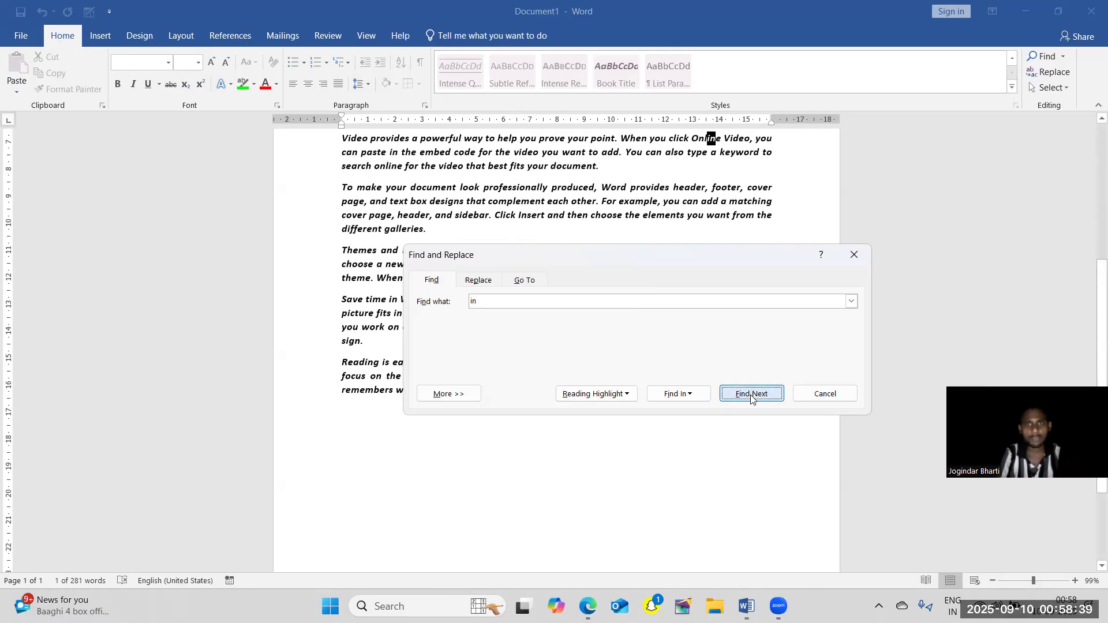
left_click(751, 395)
left_click(752, 395)
left_click(751, 395)
left_click(751, 395)
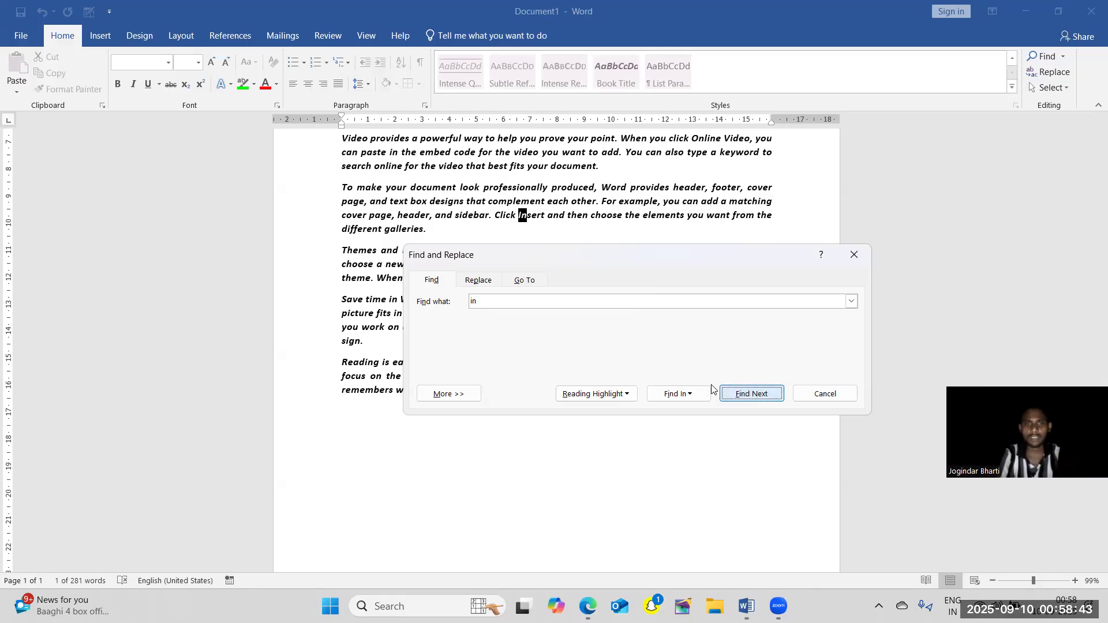
Replace the two matches of "in" in the "Themes and styles" paragraph with "what", one at a time.
left_click(478, 281)
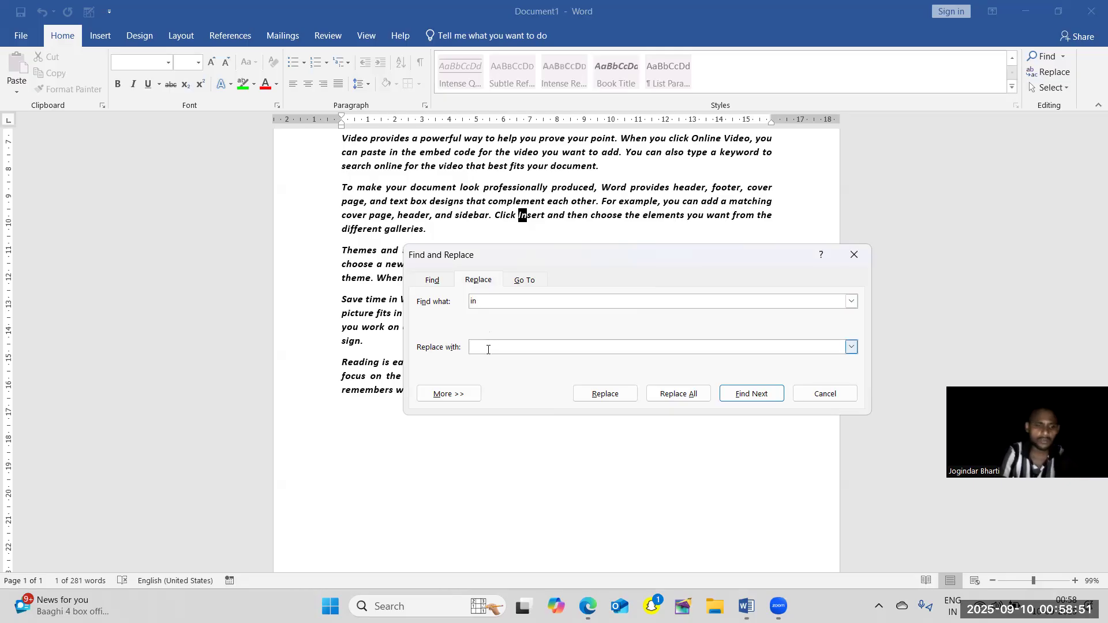
type("what")
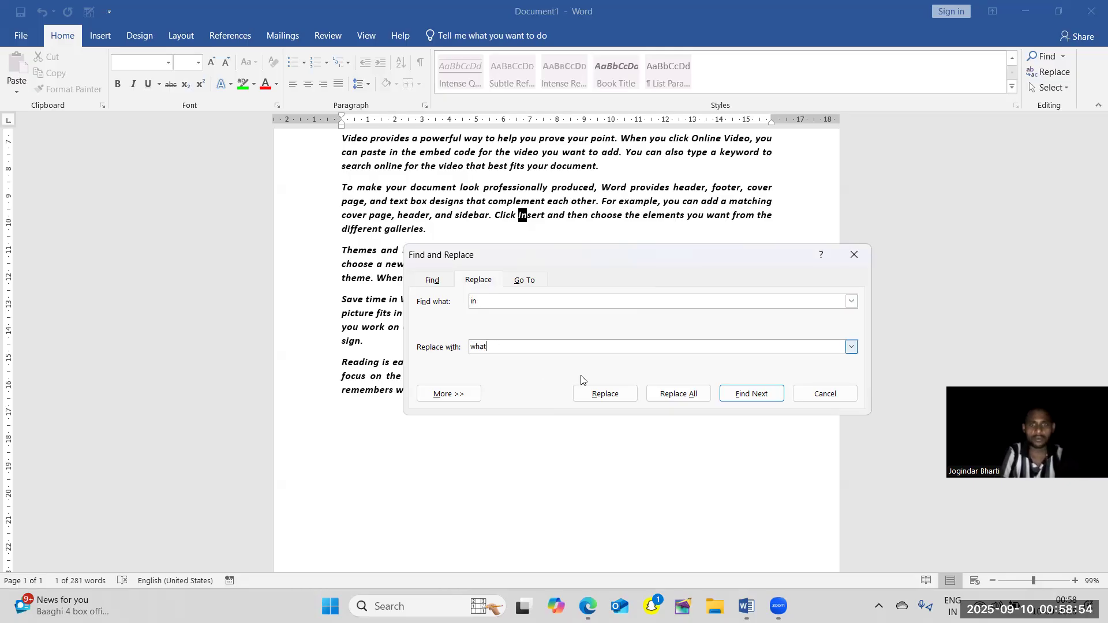
left_click(752, 394)
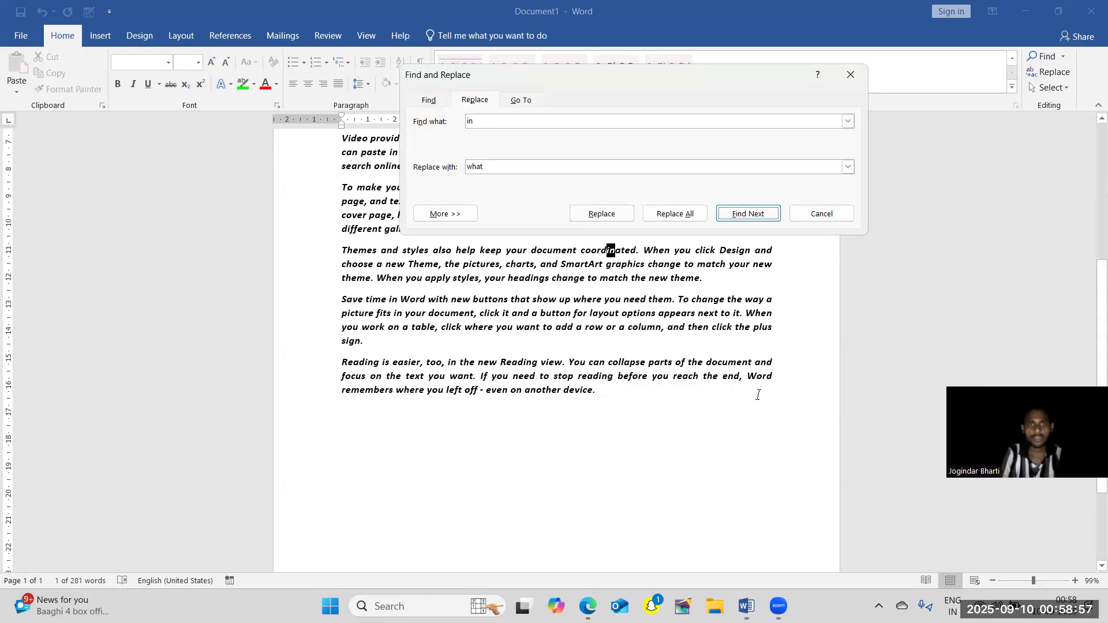
left_click(603, 214)
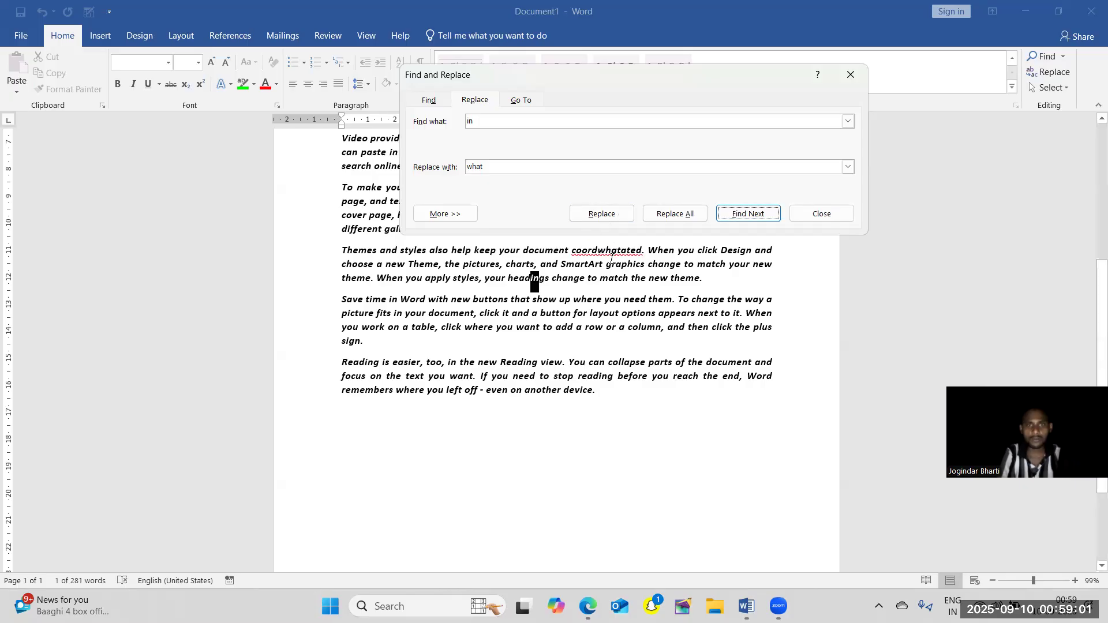
left_click(600, 214)
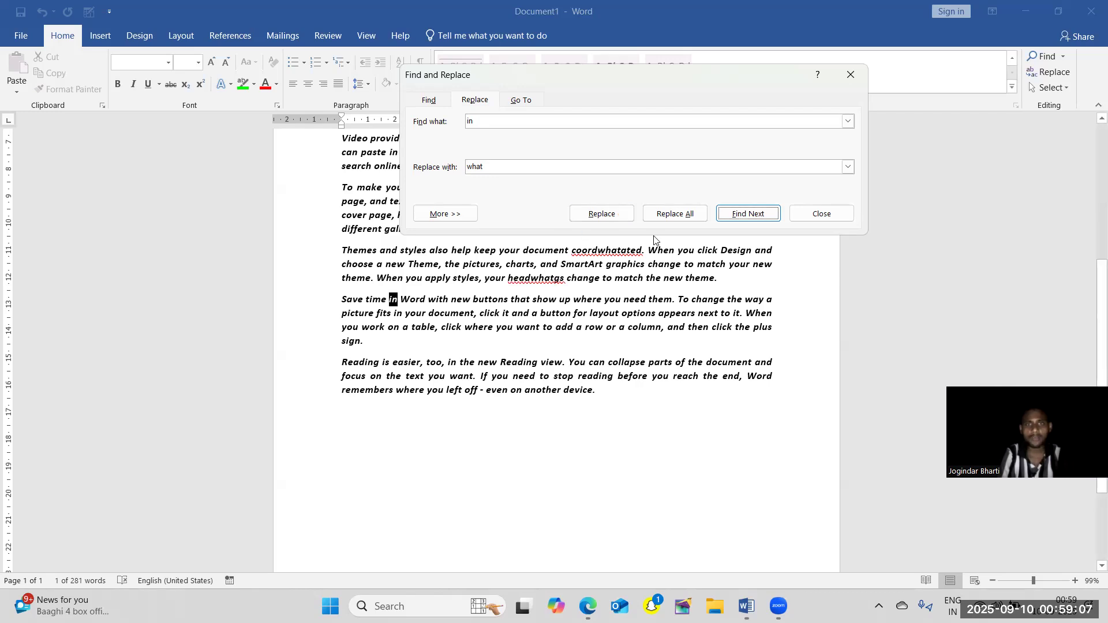
Replace all remaining matches of "in" with "what" throughout the document, and move the dialog clear of the text.
left_click(695, 217)
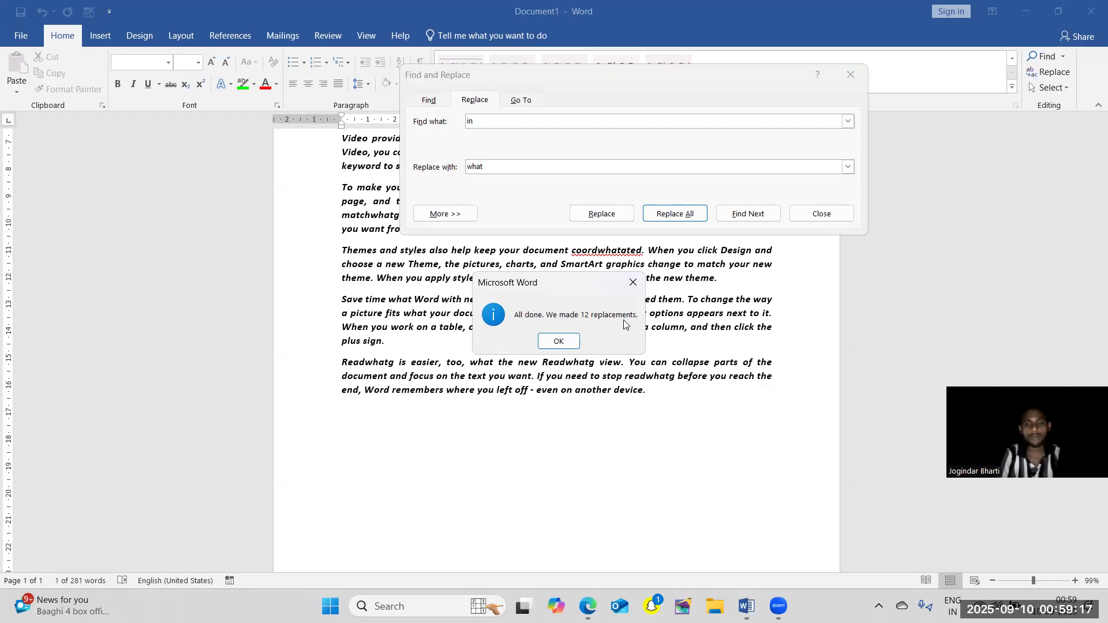
left_click(557, 341)
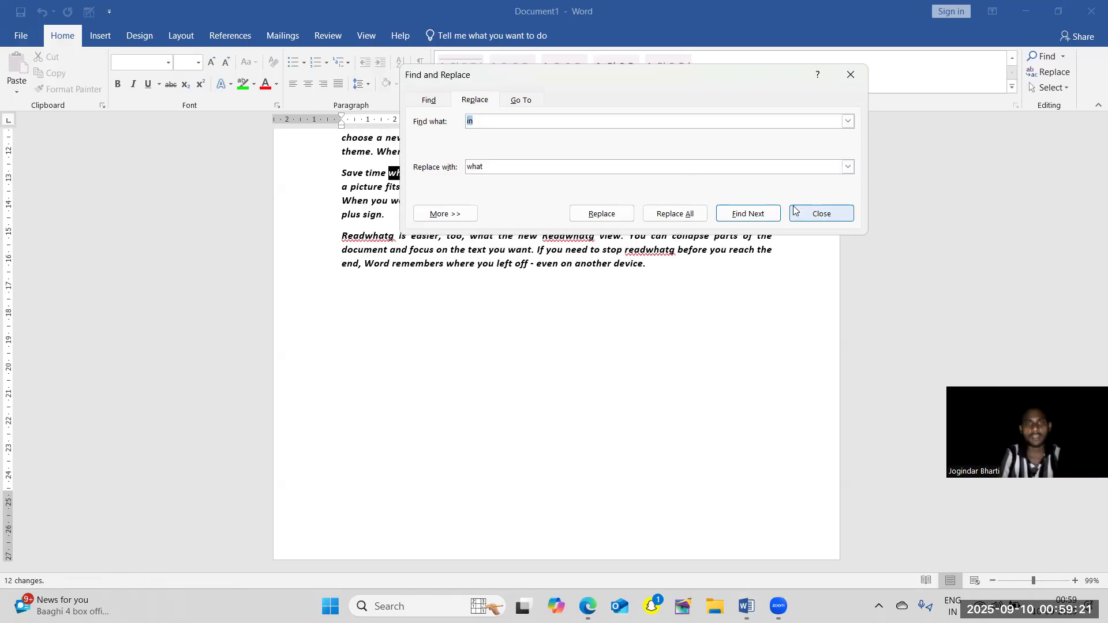
left_click_drag(758, 79, 719, 256)
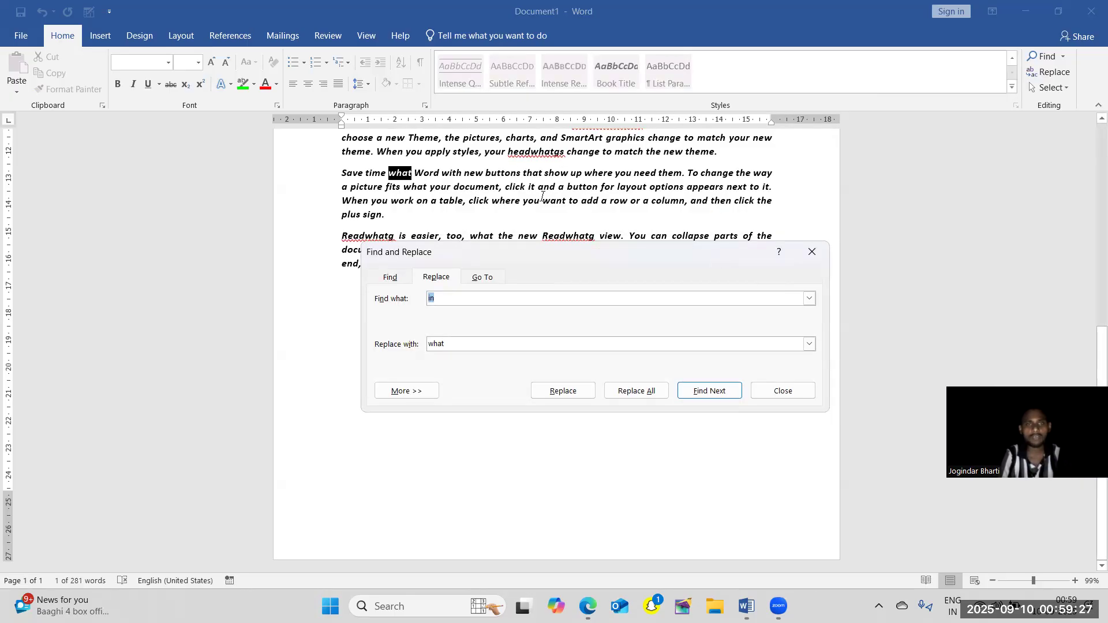
Replace every "WHAT" in the document with "IN" in one pass.
left_click(470, 299)
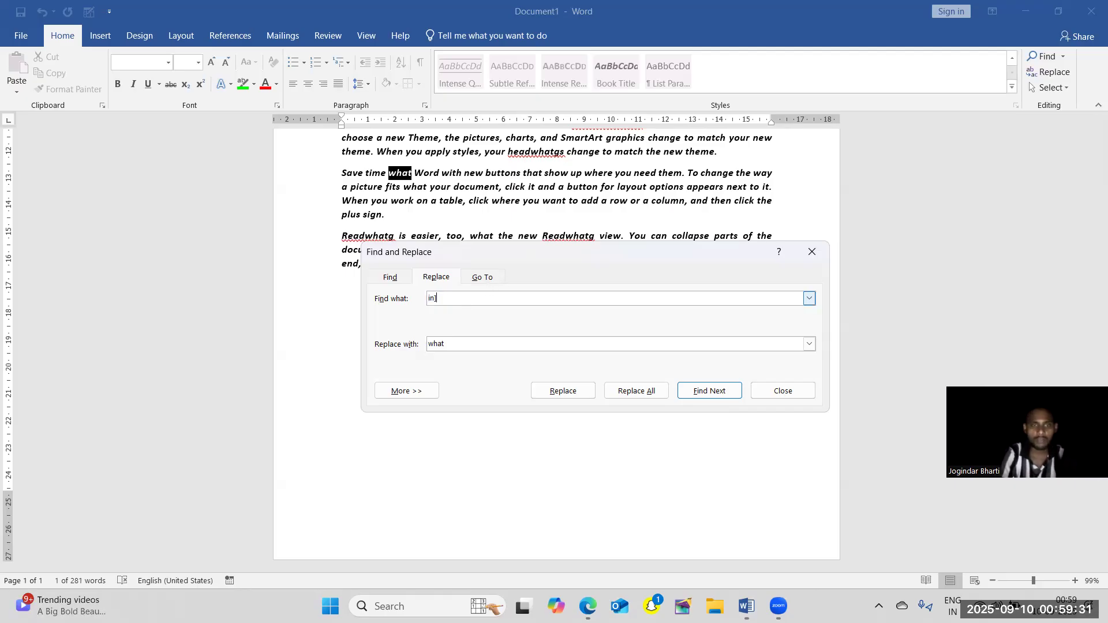
key("BackSpace")
key("BackSpace")
type("qhR")
key("BackSpace")
type("WAT")
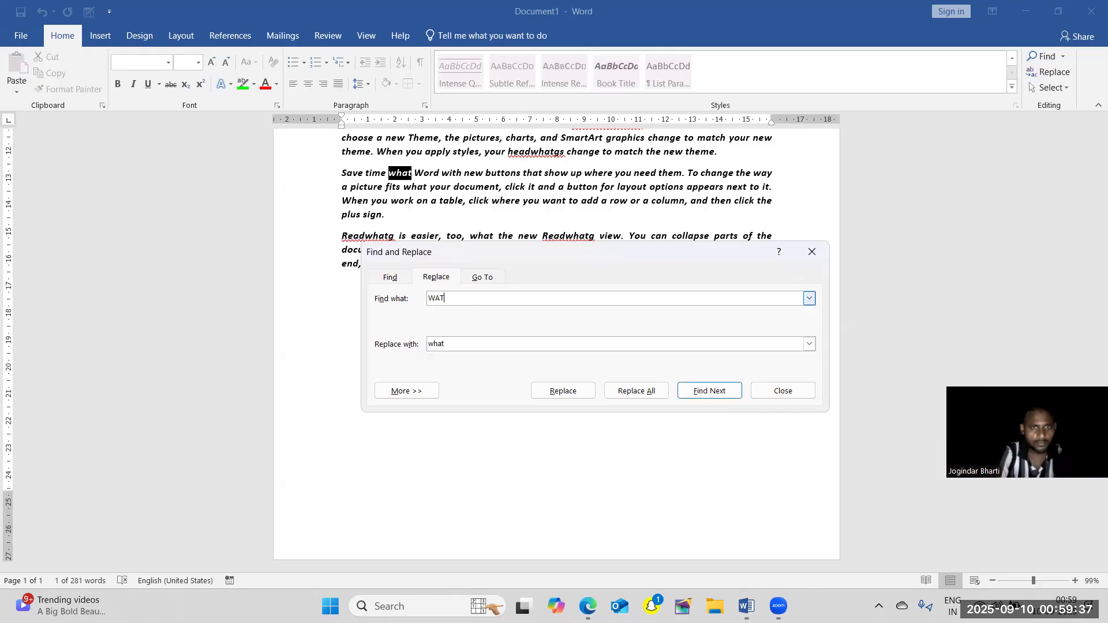
type("BJA")
key("BackSpace")
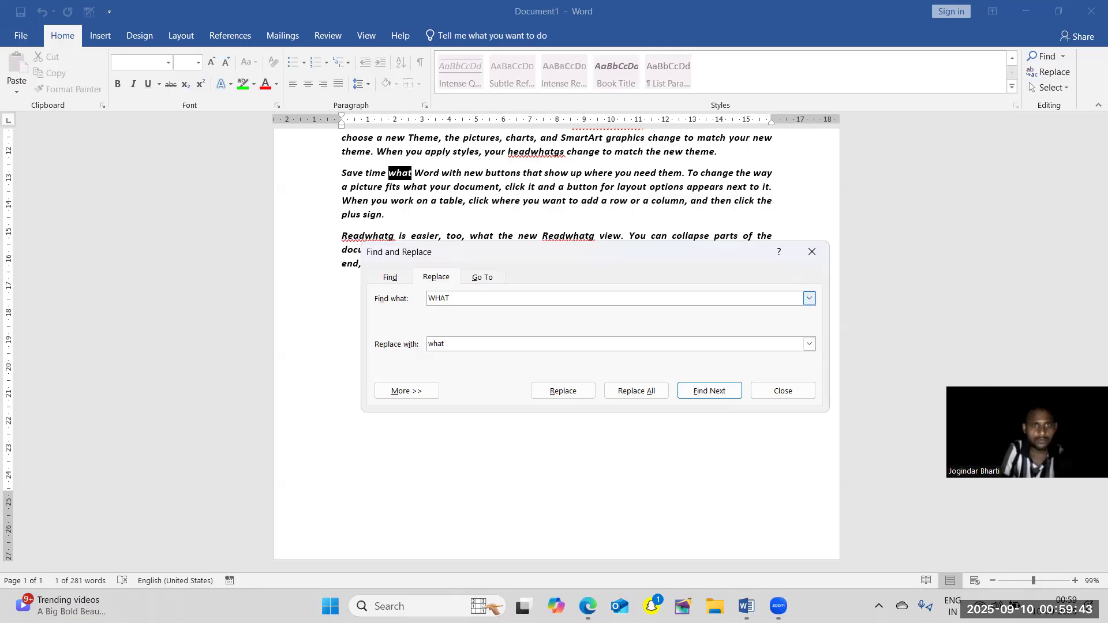
key("BackSpace")
key("BackSpace")
key("BackSpace")
key("BackSpace")
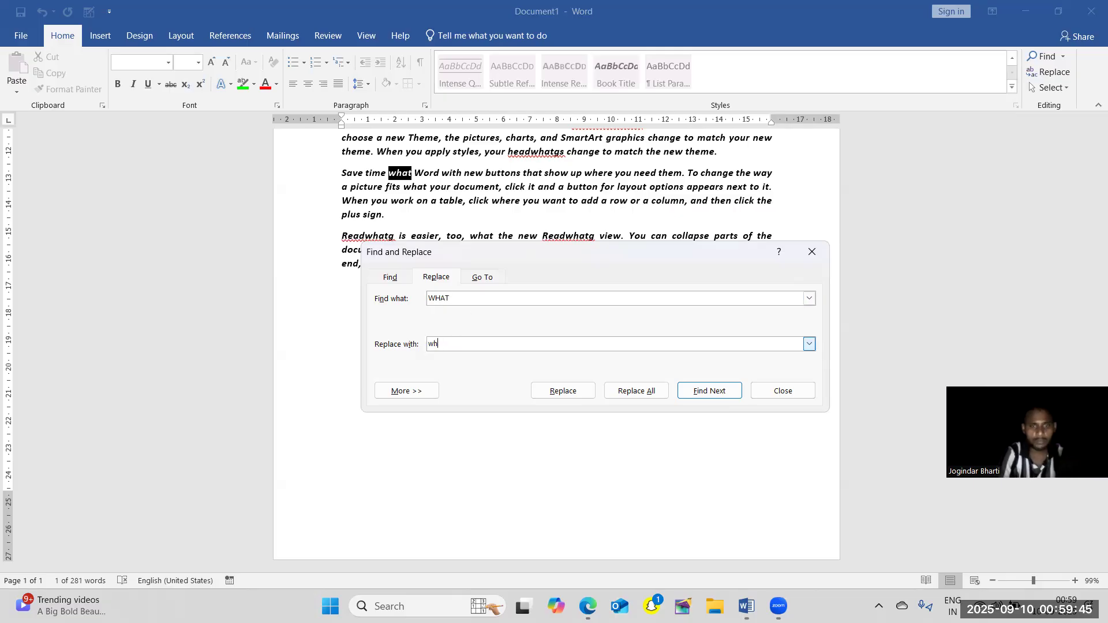
type("IN")
left_click(627, 391)
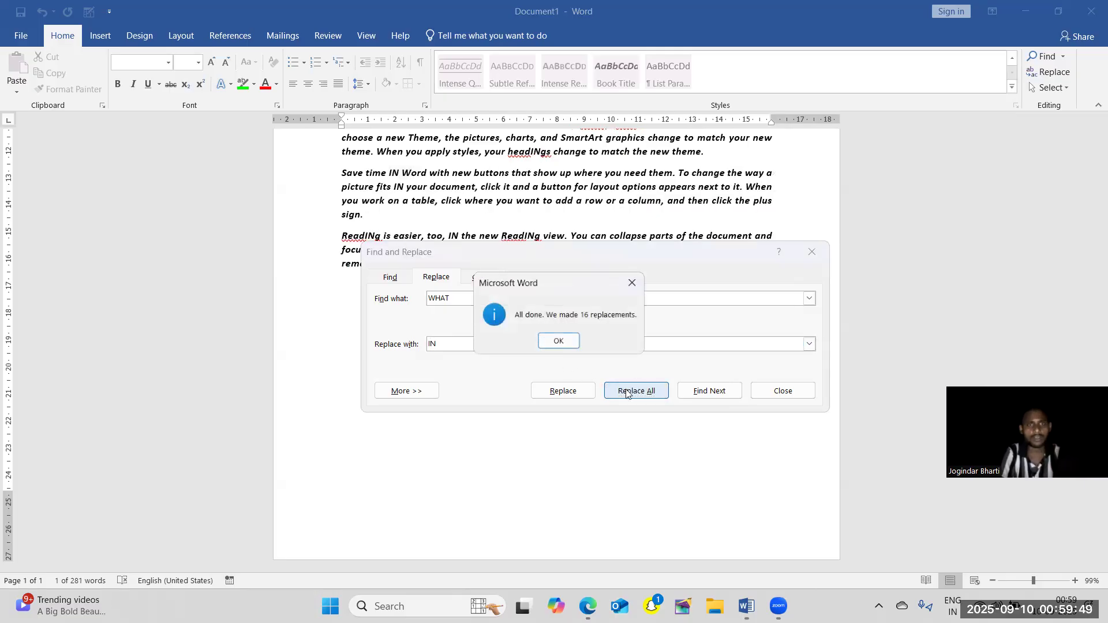
left_click(559, 341)
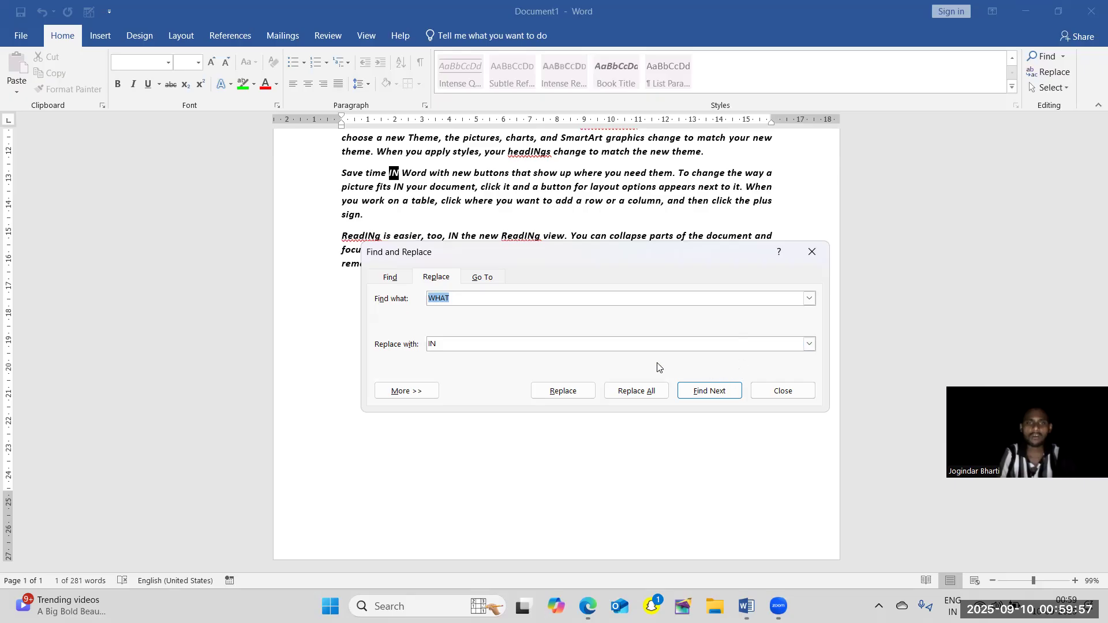
Look at the Go To bookmark option, and go to page number 5.
left_click(487, 282)
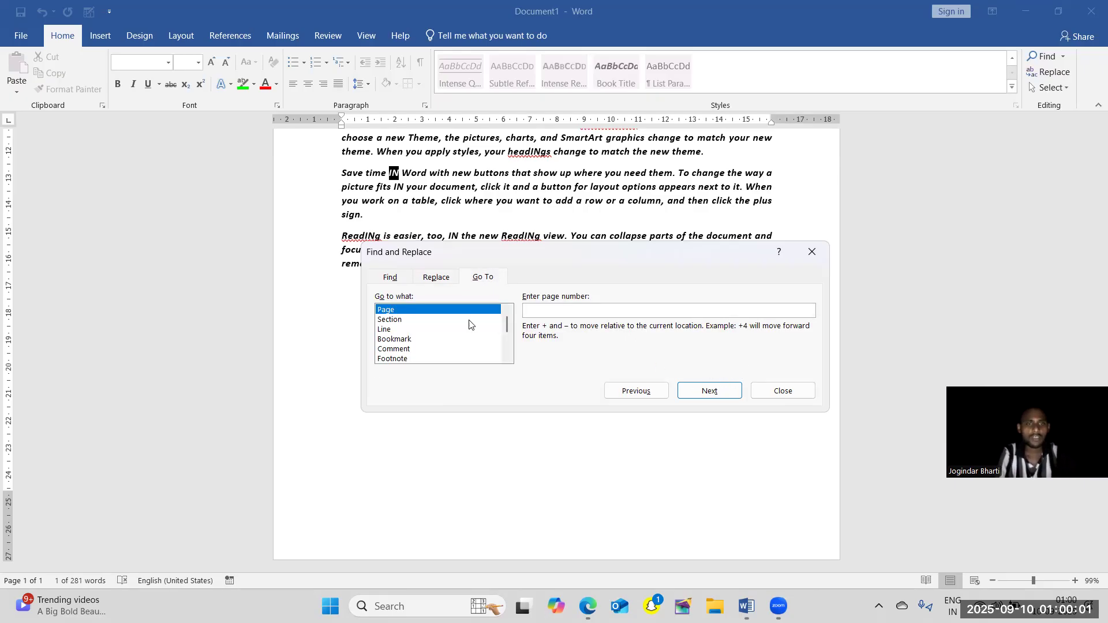
left_click(450, 342)
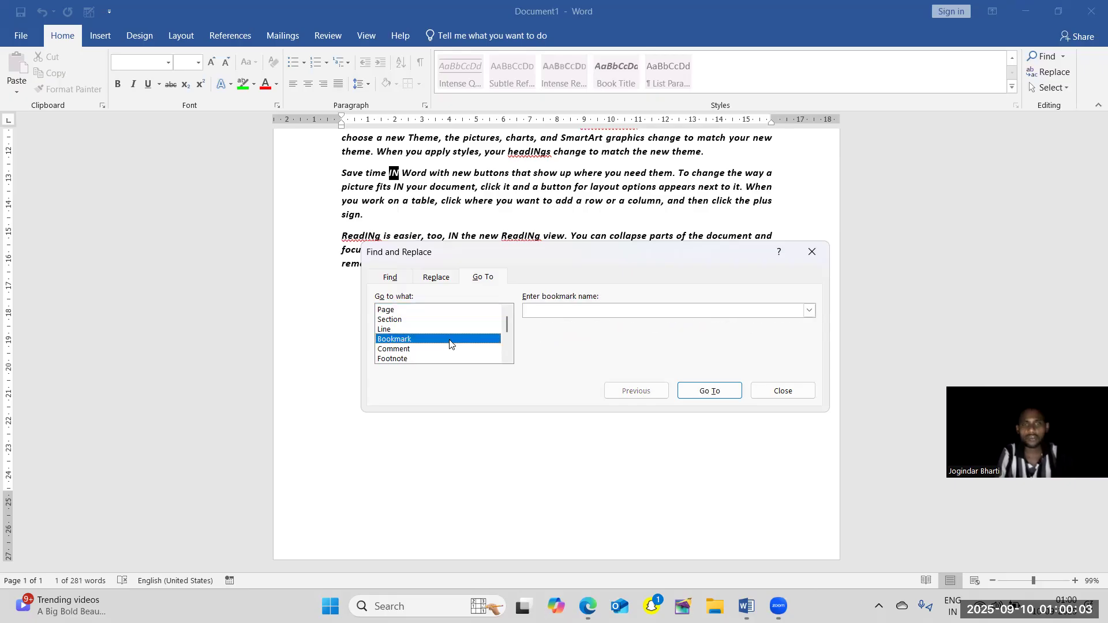
left_click(422, 314)
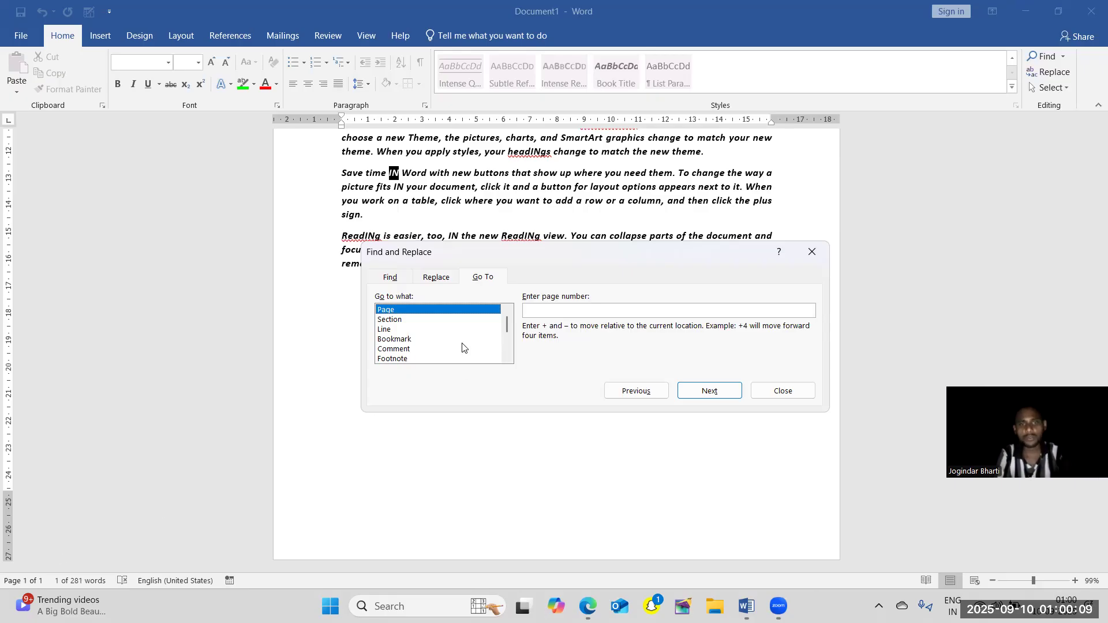
left_click(558, 310)
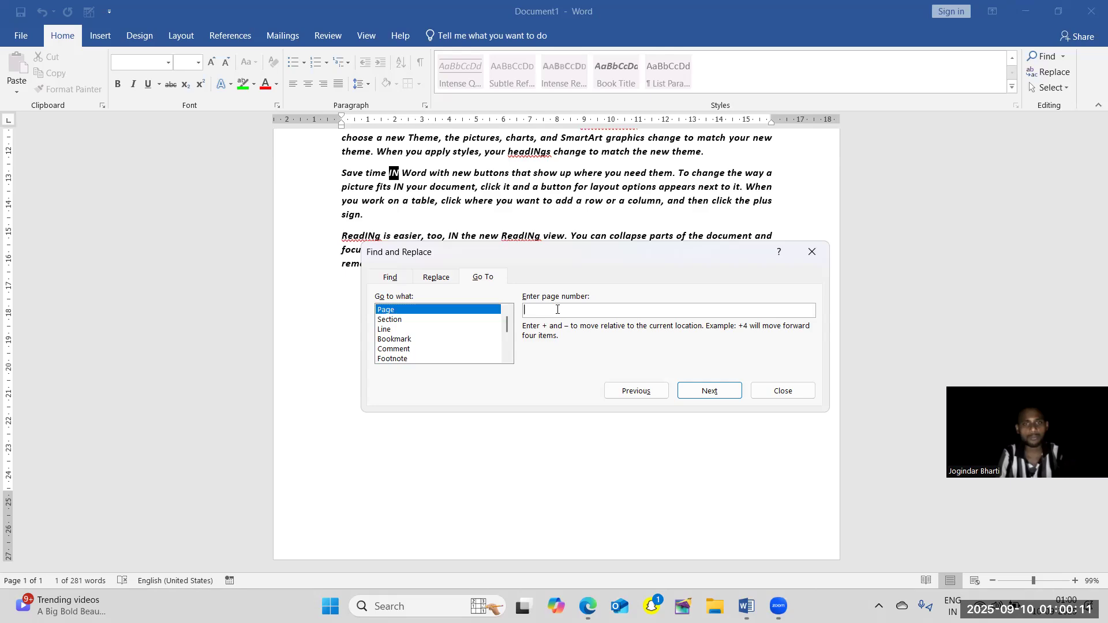
type("5")
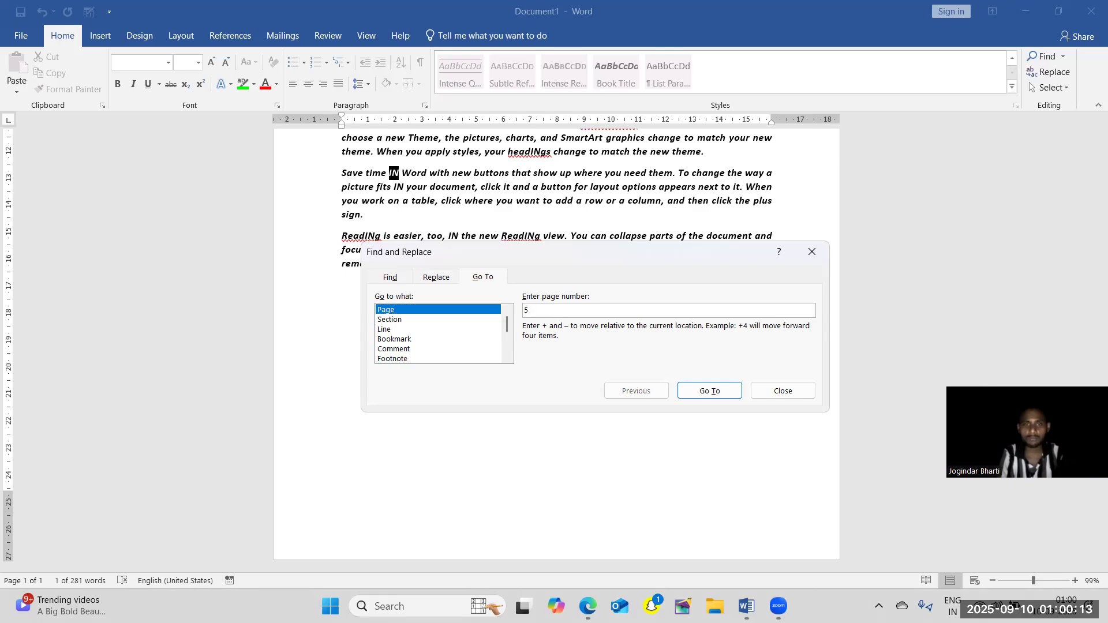
left_click(701, 396)
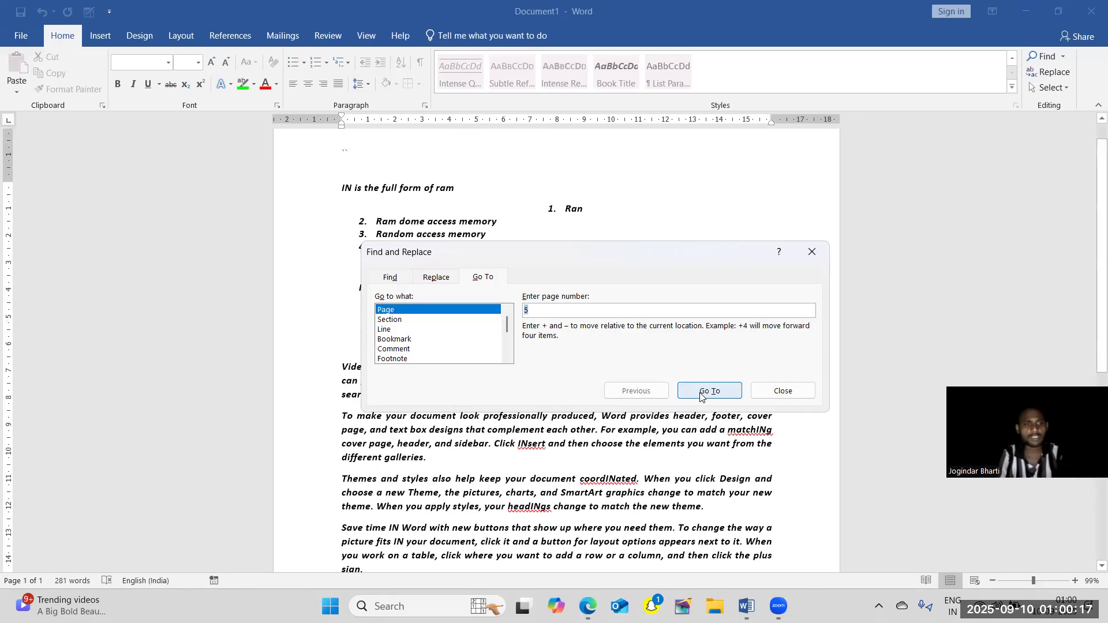
Look through the Go To targets Section, Line, Bookmark, Footnote and Comment, and go to the next comment by any reviewer.
left_click(448, 320)
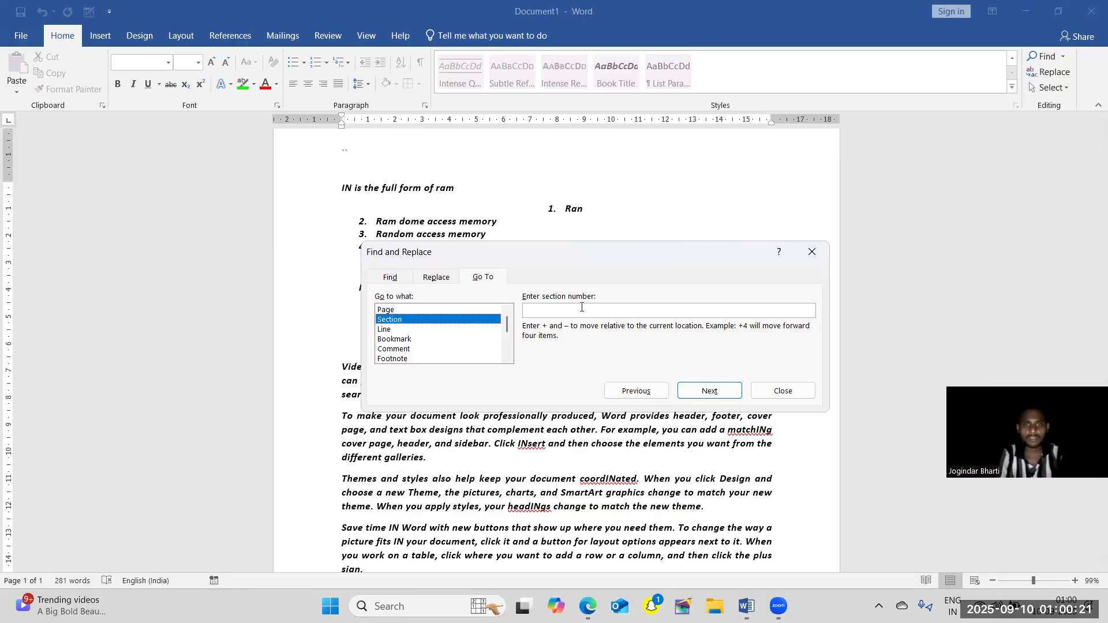
left_click(390, 331)
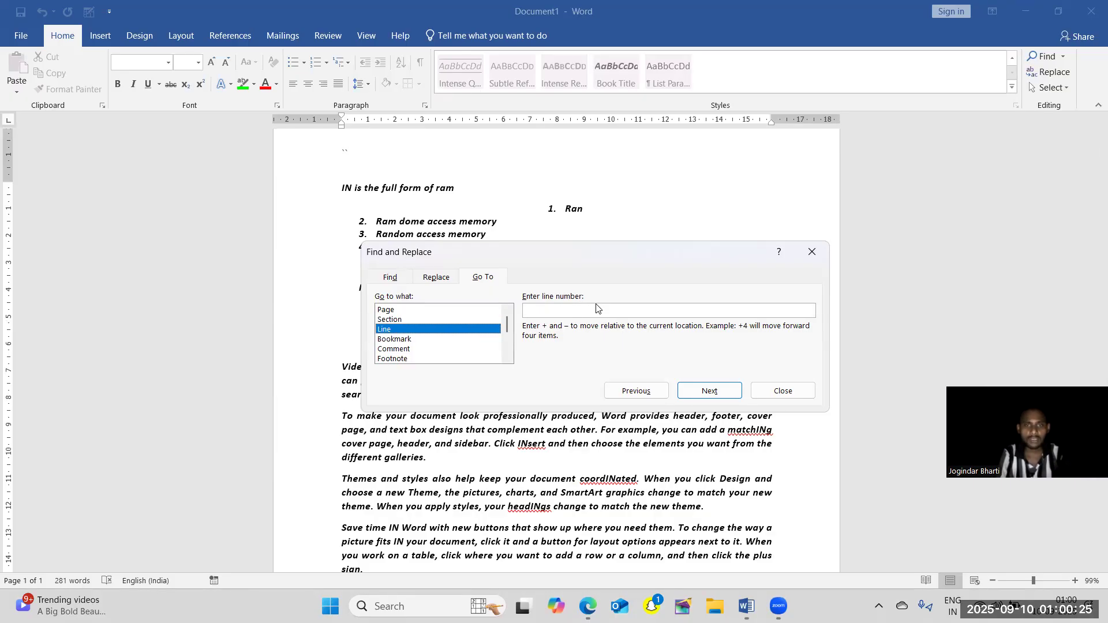
left_click(407, 341)
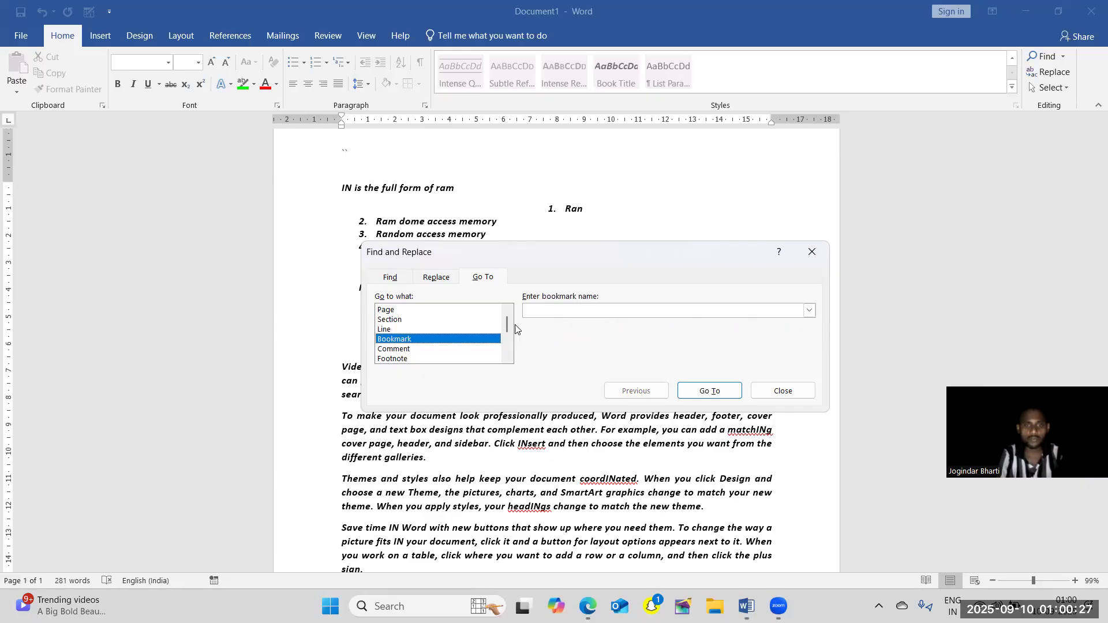
left_click(424, 359)
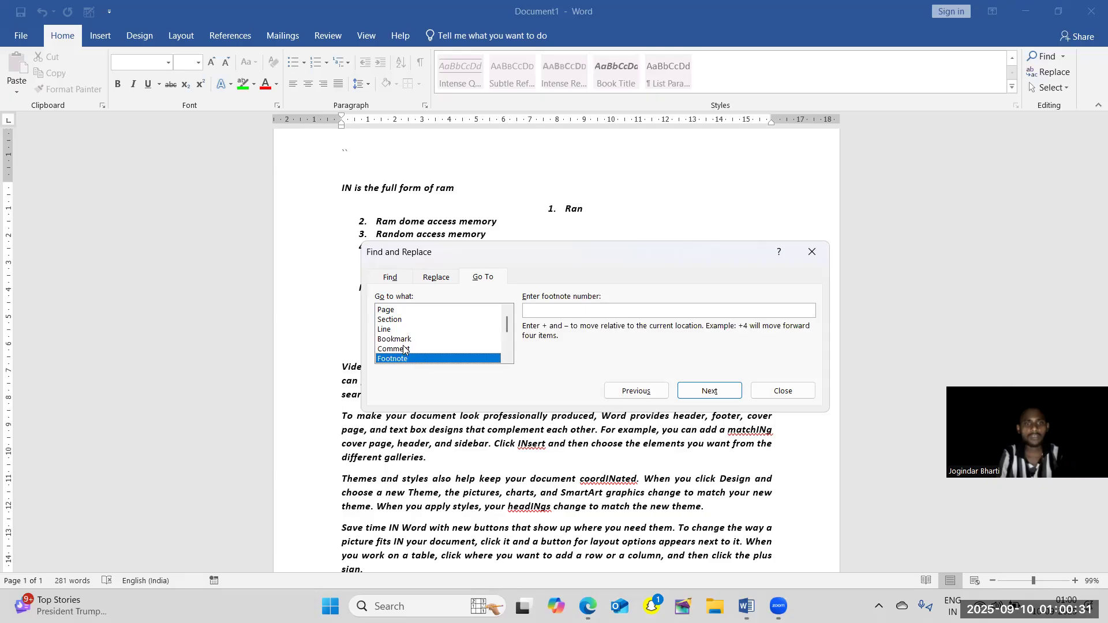
left_click(404, 349)
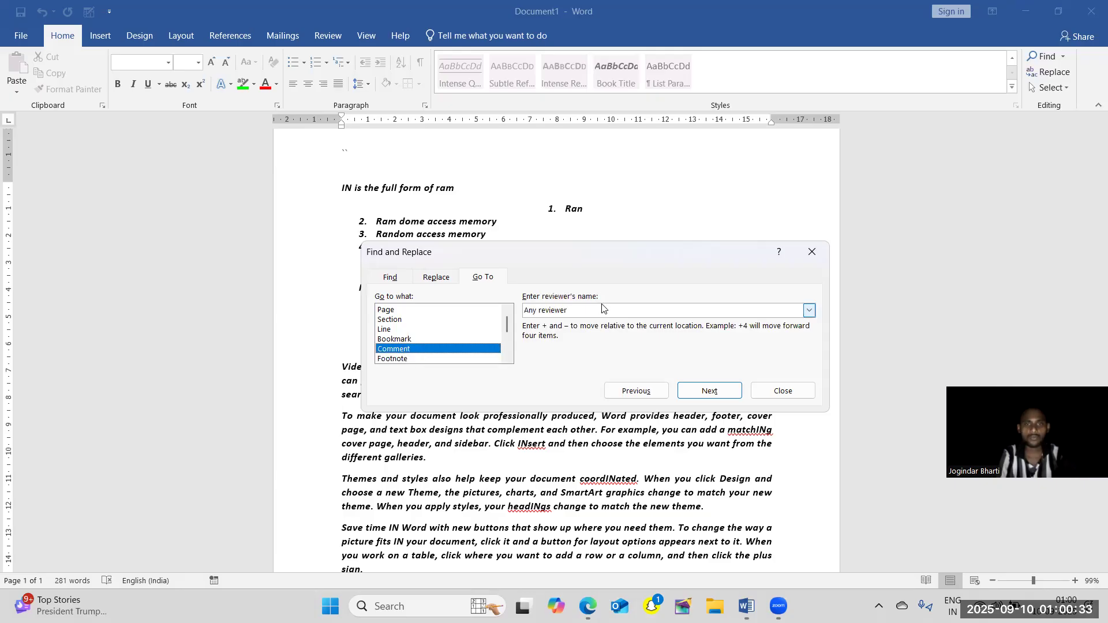
left_click(724, 395)
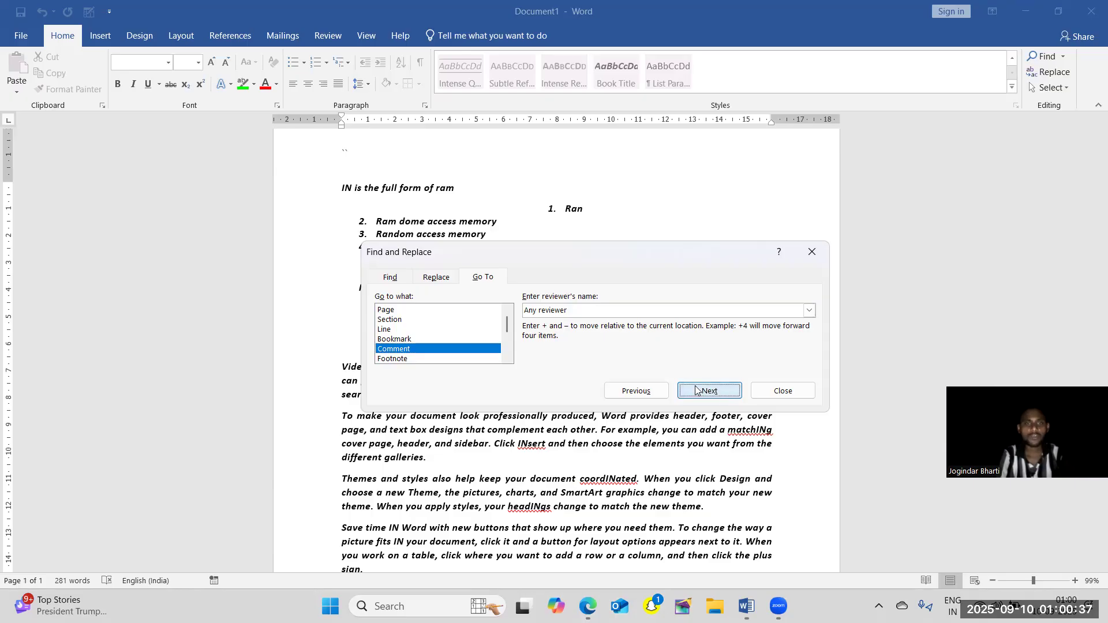
Review the Find, Replace and Go To pages of the Find and Replace dialog, and close it.
left_click(389, 278)
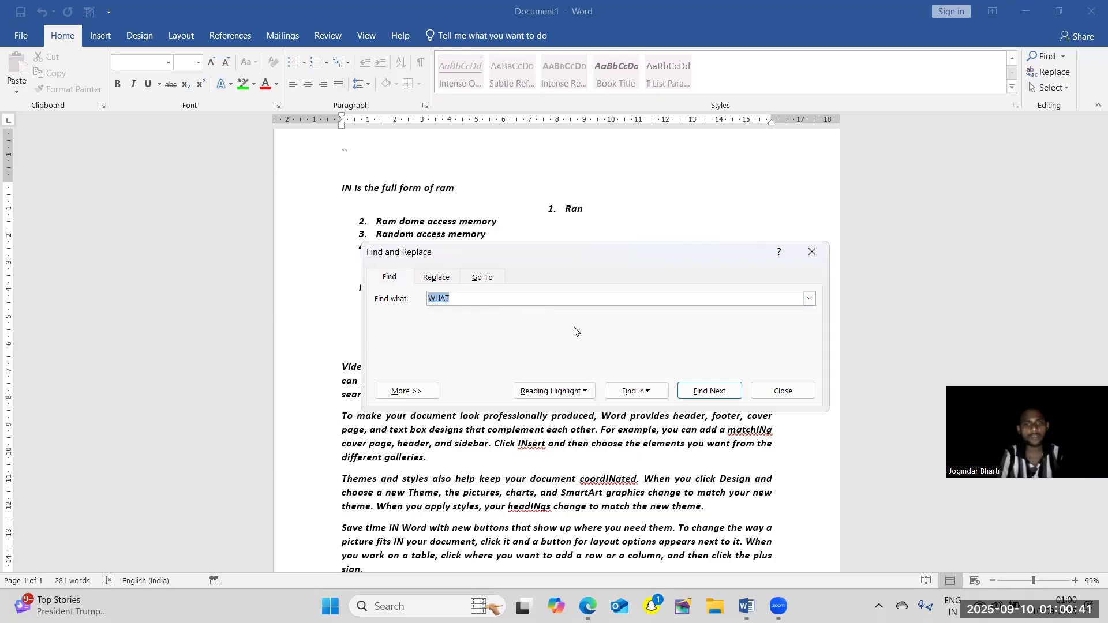
left_click(445, 277)
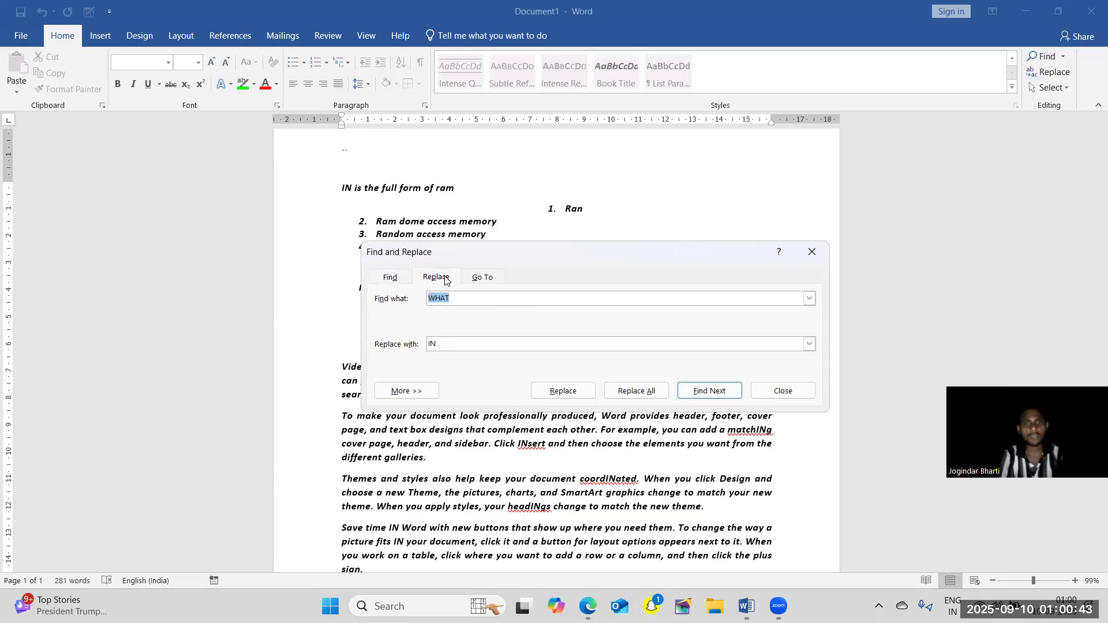
left_click(480, 277)
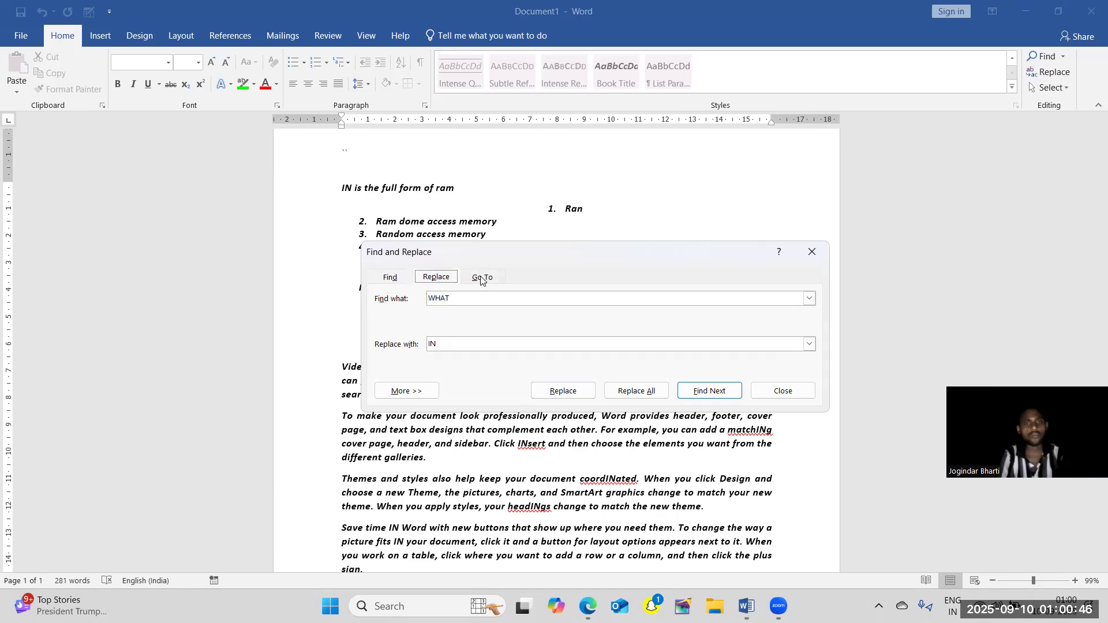
left_click(812, 252)
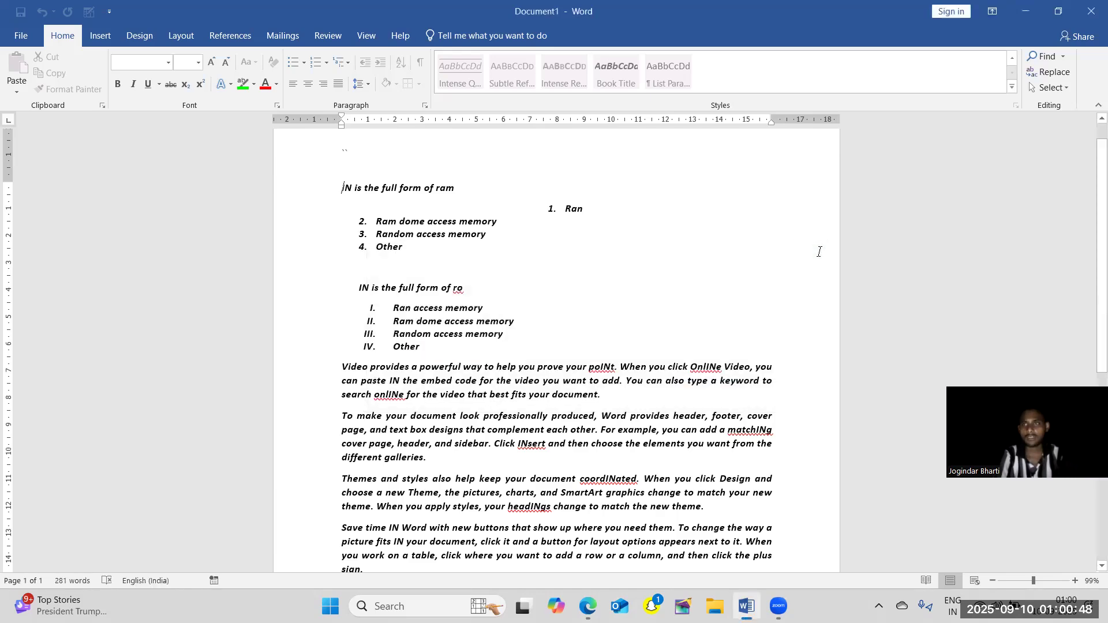
Select the entire document twice, clearing the selection each time.
left_click(1065, 88)
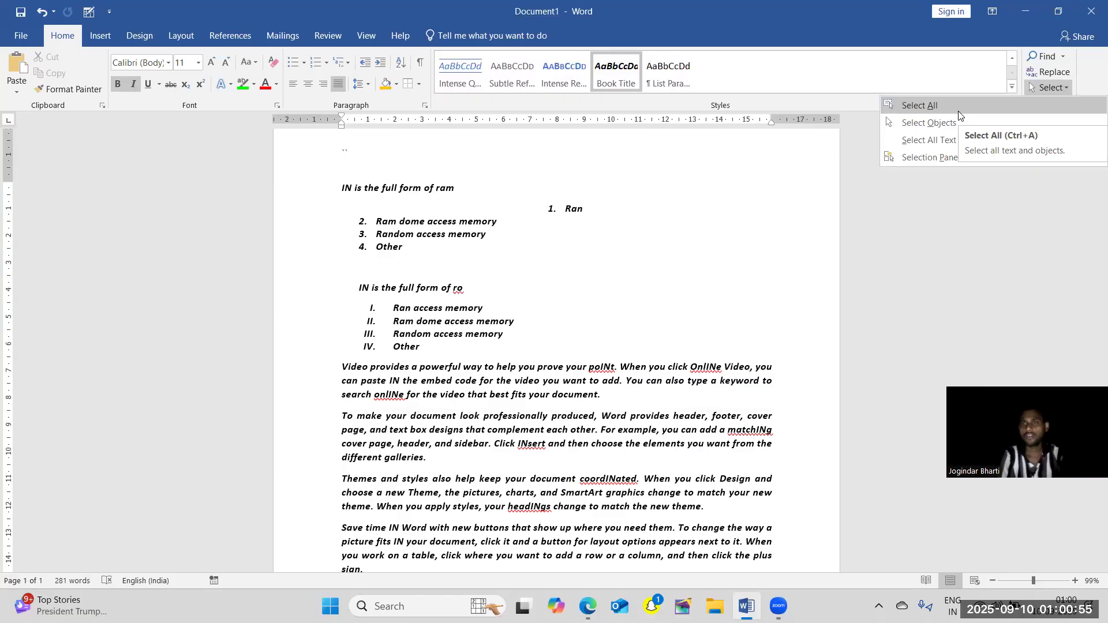
left_click(722, 278)
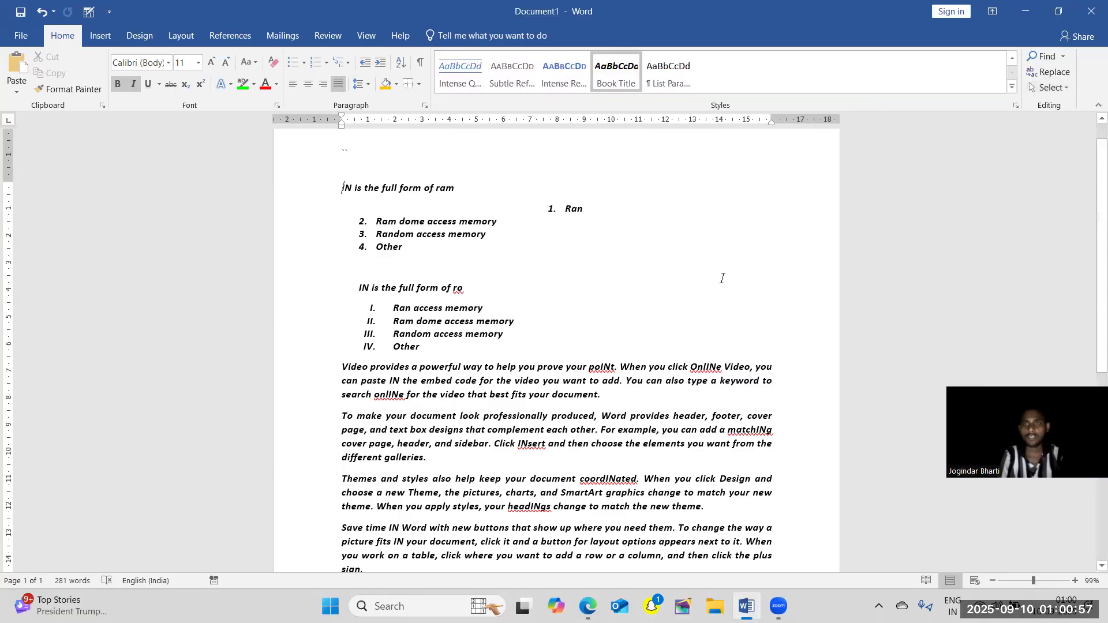
key("ctrl+a")
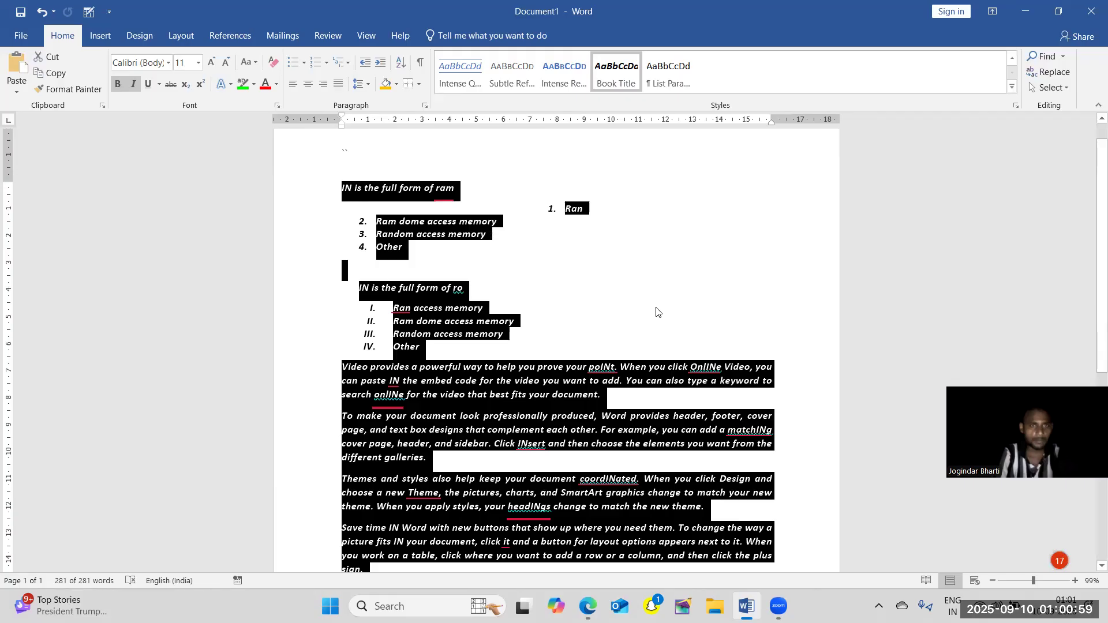
left_click(723, 270)
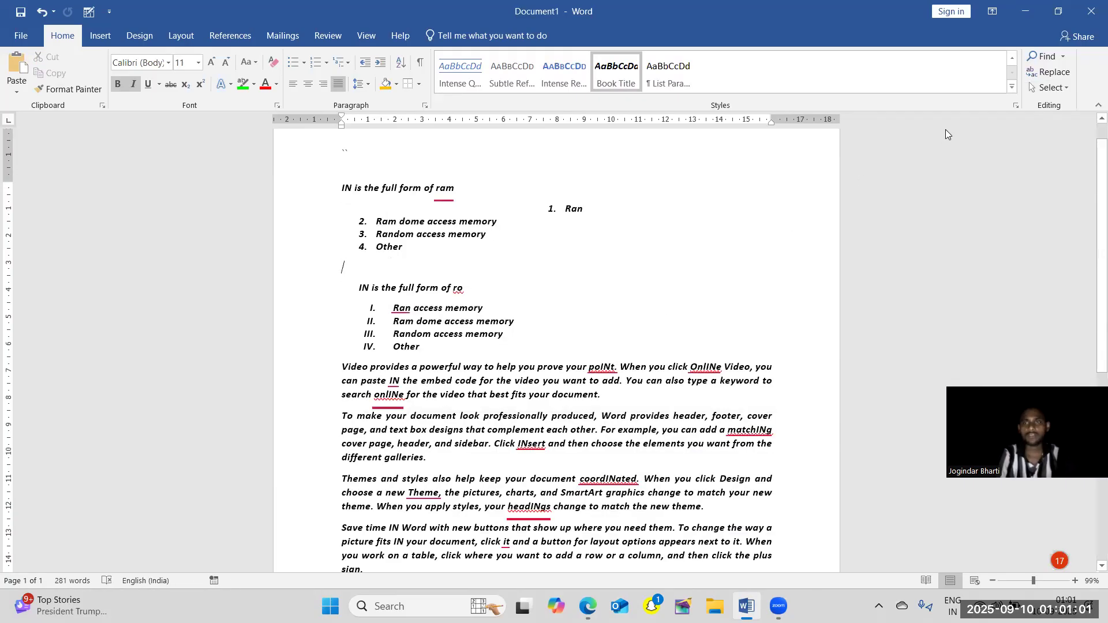
left_click(1048, 88)
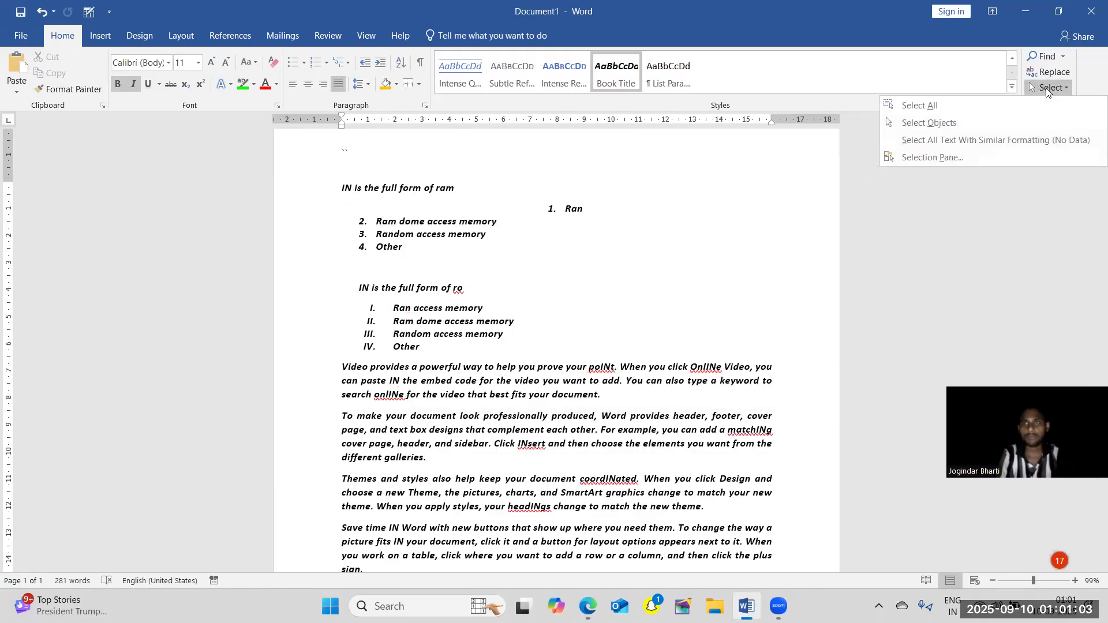
left_click(987, 105)
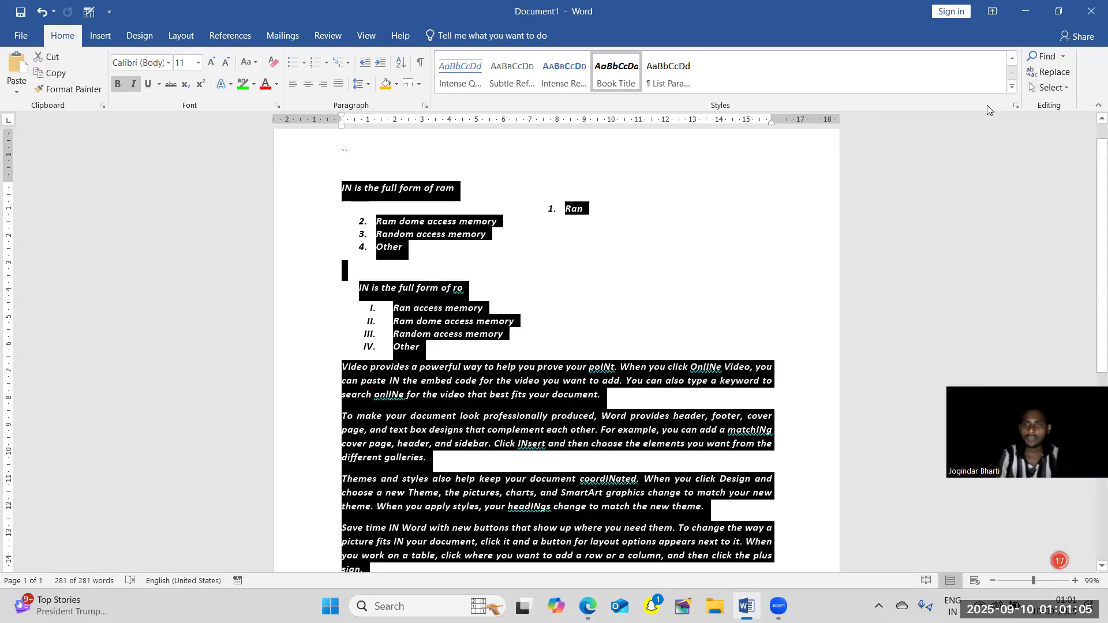
left_click(706, 246)
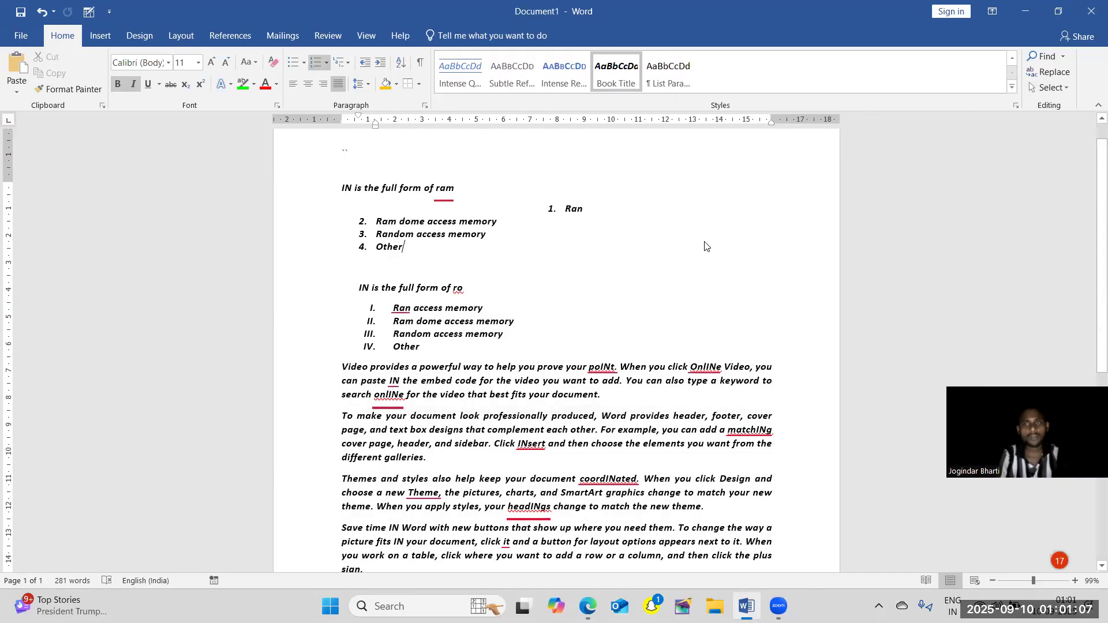
Extend a text selection forward from the start of the first question to "IN is the fu" in the second question.
left_click(1056, 92)
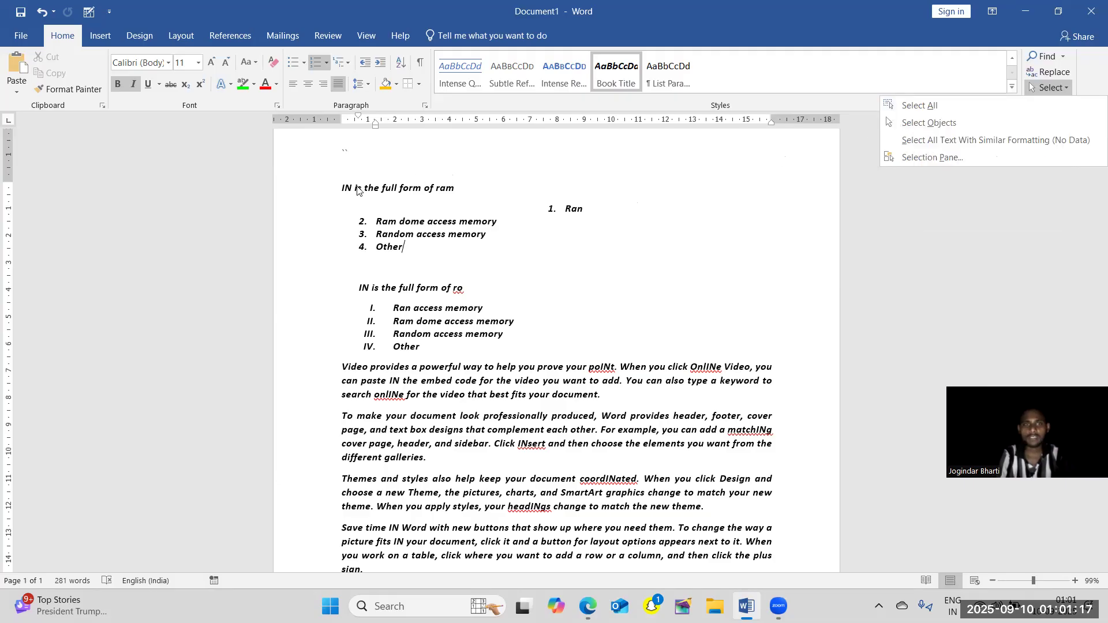
left_click(339, 191)
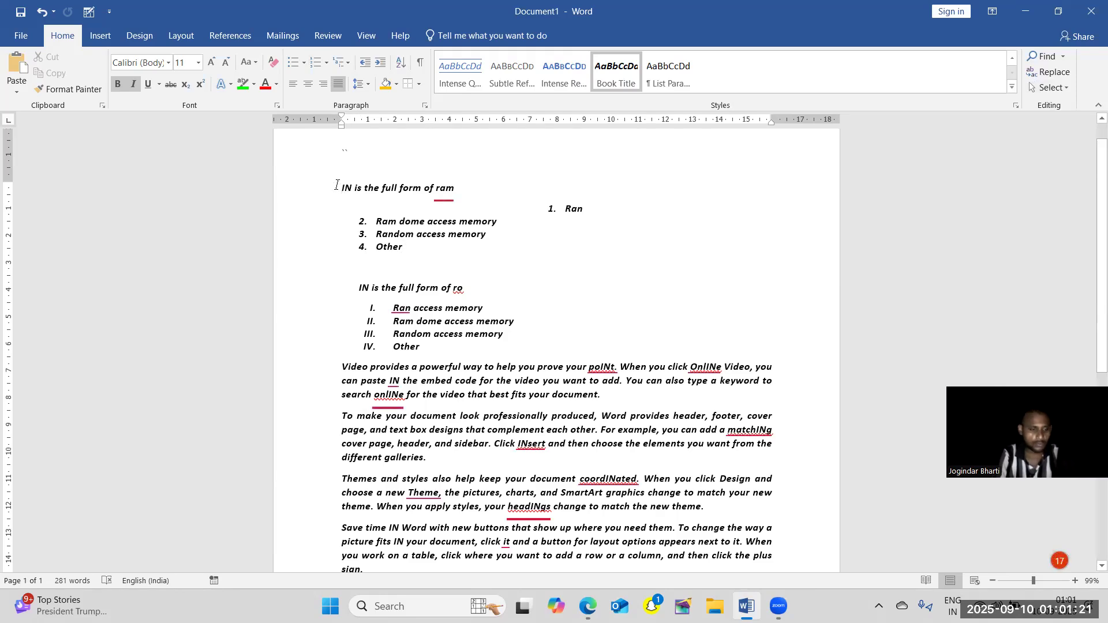
key("shift+Right")
key("shift+Right")
key("shift+Right")
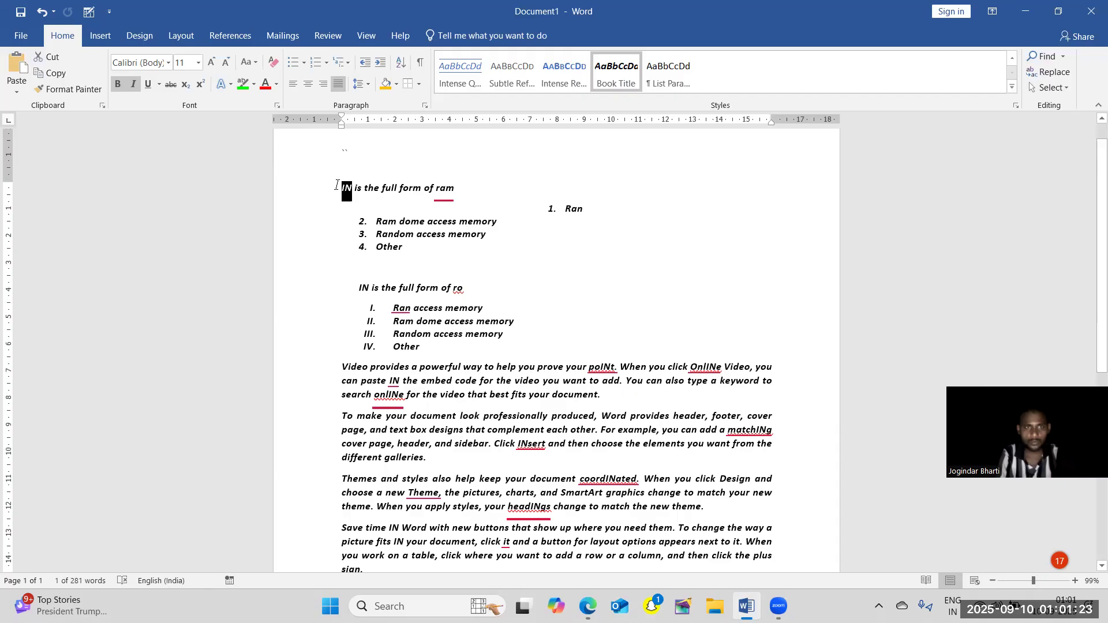
key("shift+Right")
key("shift+Right")
key("shift+Right")
key("shift+Right")
key("shift+Right")
key("shift+Right")
key("shift+Right")
key("shift+Right")
key("shift+Right")
key("shift+Right")
key("shift+Right")
key("shift+Right")
key("shift+Right")
key("shift+Right")
key("shift+Right")
key("shift+Right")
key("shift+Right")
key("shift+Right")
key("shift+Right")
key("shift+Right")
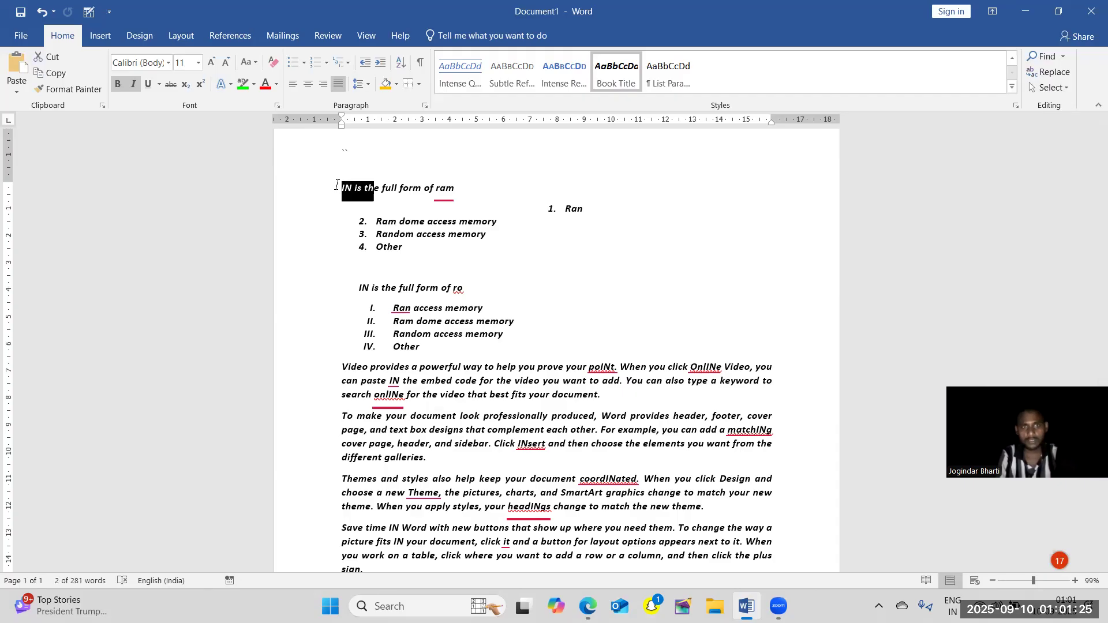
key("shift+Right")
key("shift+Right")
key("shift+Right")
key("shift+Right")
key("shift+Right")
key("shift+Right")
key("shift+Right")
key("shift+Right")
key("shift+Right")
key("shift+Right")
key("shift+Right")
key("shift+Right")
key("shift+Right")
key("shift+Right")
key("shift+Right")
key("shift+Right")
key("shift+Right")
key("shift+Right")
key("shift+Right")
key("shift+Right")
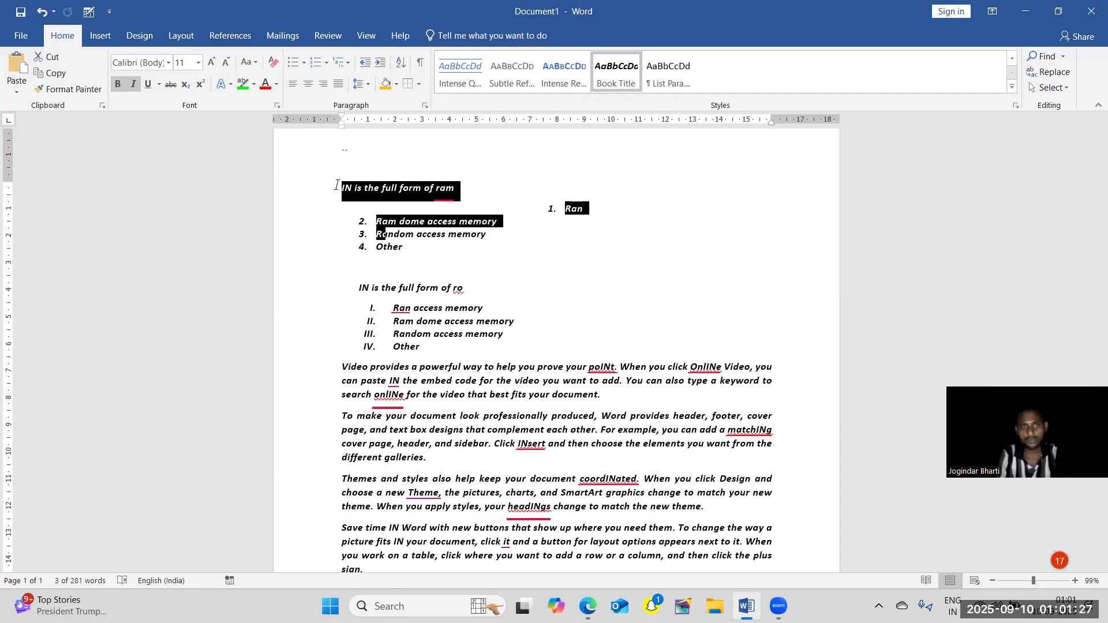
key("shift+Right")
key("shift+Right")
key("shift+Right")
key("shift+Right")
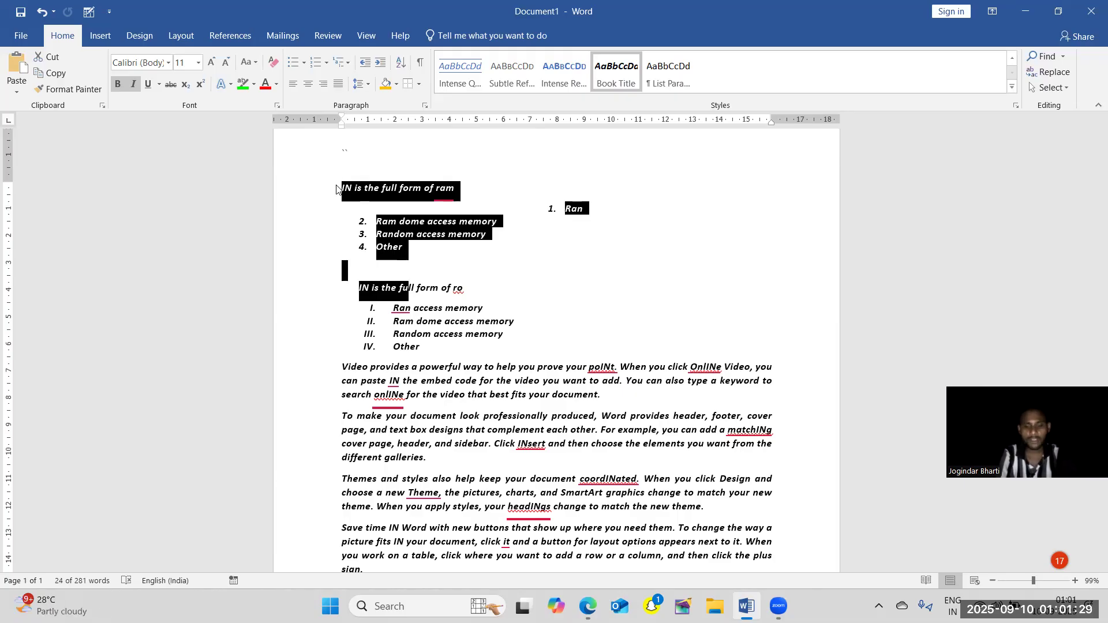
Shrink the selection back to "Ran" in the first list's third item, and clear the selection.
key("shift+Left")
key("shift+Left")
key("shift+Left")
key("shift+Left")
key("shift+Left")
key("shift+Left")
key("shift+Left")
key("shift+Left")
key("shift+Left")
key("shift+Left")
key("shift+Left")
key("shift+Left")
key("shift+Left")
key("shift+Left")
key("shift+Left")
key("shift+Left")
key("shift+Left")
key("shift+Left")
key("shift+Left")
key("shift+Left")
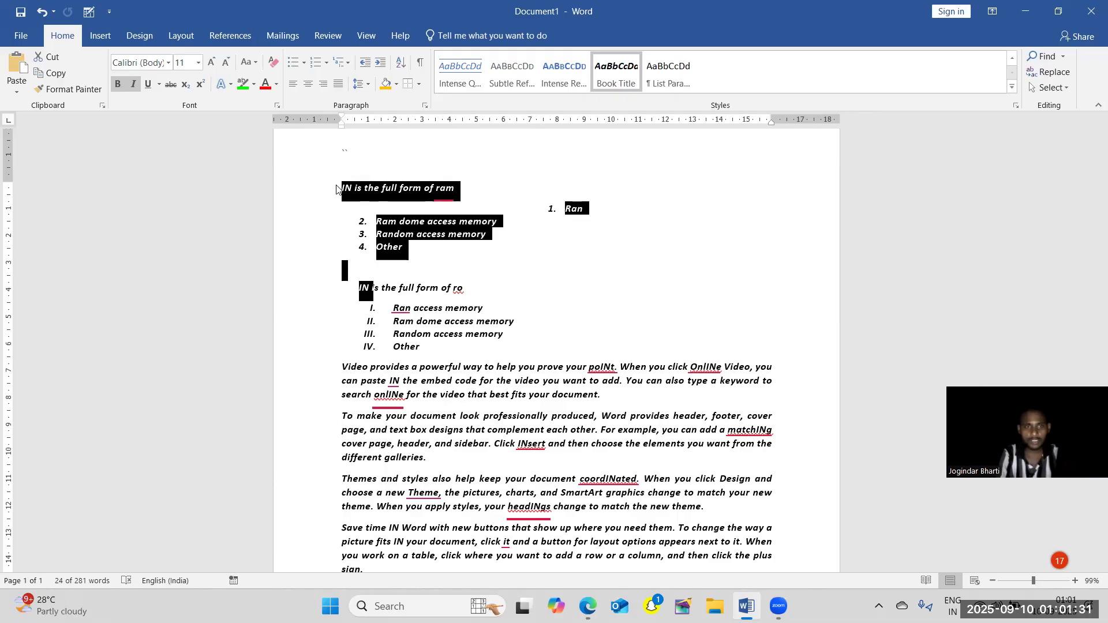
key("shift+Left")
key("shift+Left")
key("shift+Left")
key("shift+Left")
key("shift+Left")
key("shift+Left")
key("shift+Left")
key("shift+Left")
key("shift+Left")
key("shift+Left")
key("shift+Left")
key("shift+Left")
key("shift+Left")
key("shift+Left")
key("shift+Left")
key("shift+Left")
key("shift+Left")
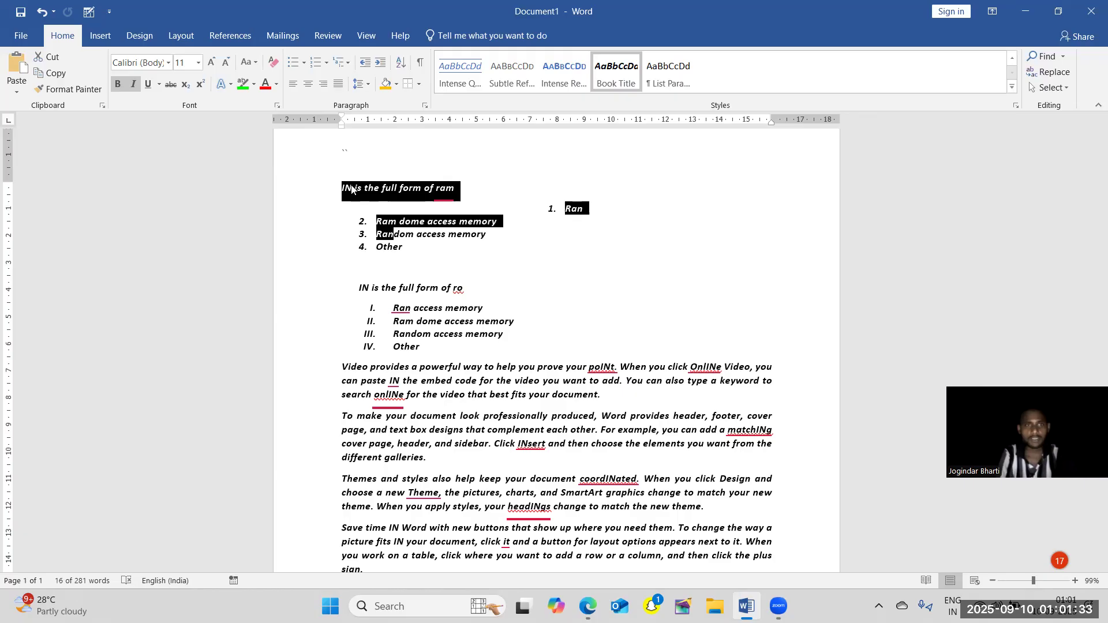
left_click(338, 187)
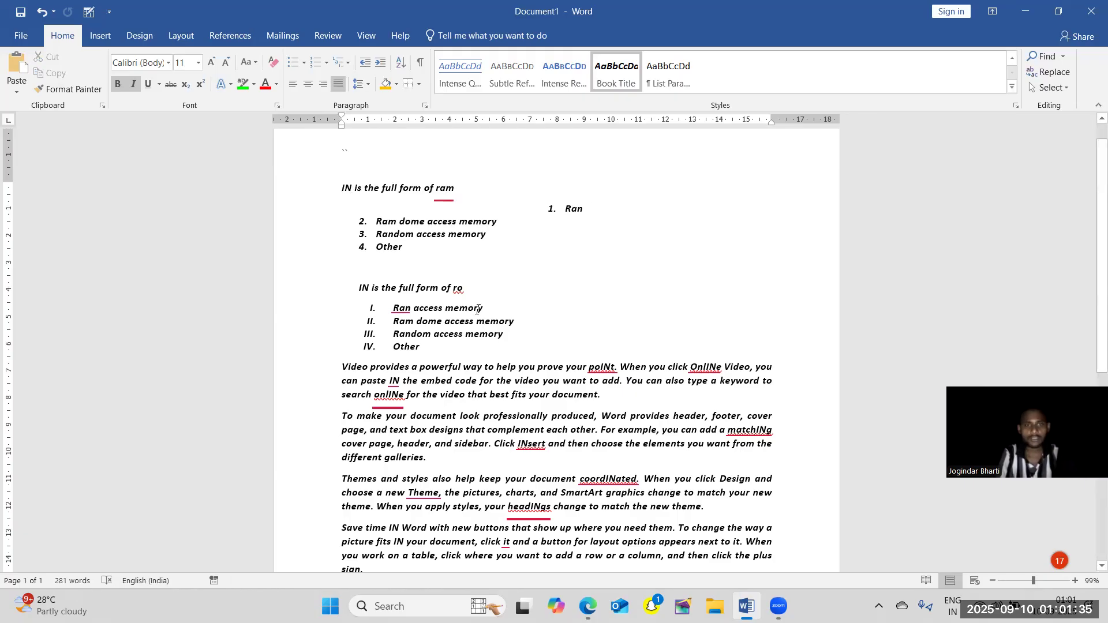
Select text backward from "Other" in the Roman-numeral list to "memory" in its first item, and clear the selection.
left_click(458, 345)
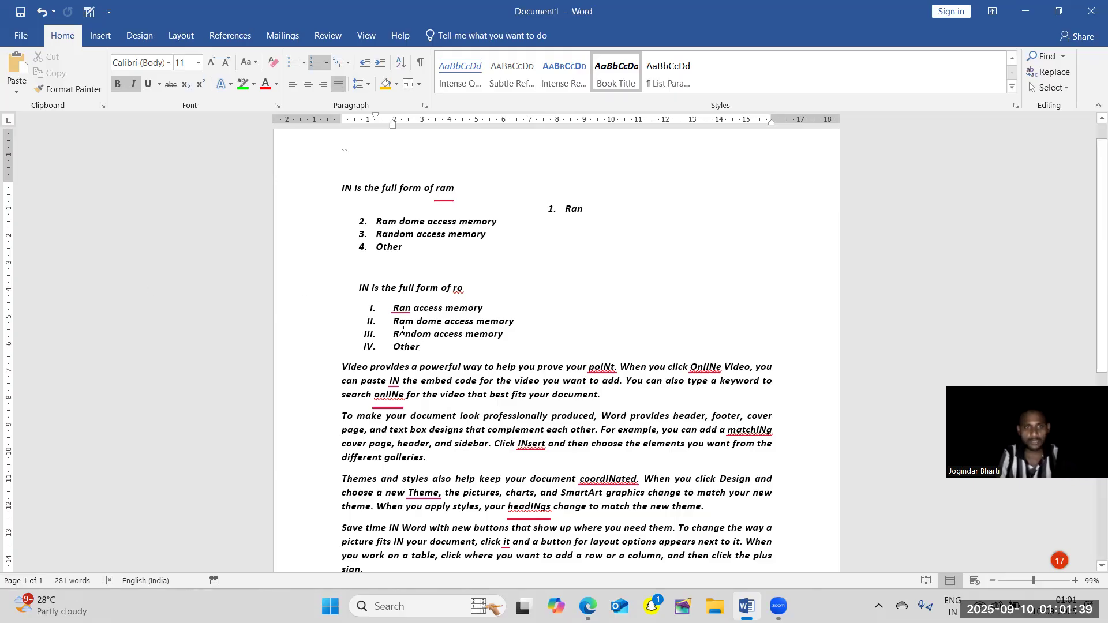
key("shift+Left")
key("shift+Left")
key("shift+Left")
key("shift+Left")
key("shift+Left")
key("shift+Left")
key("shift+Left")
key("shift+Left")
key("shift+Left")
key("shift+Left")
key("shift+Left")
key("shift+Left")
key("shift+Left")
key("shift+Left")
key("shift+Left")
key("shift+Left")
key("shift+Left")
key("shift+Left")
key("shift+Left")
key("shift+Left")
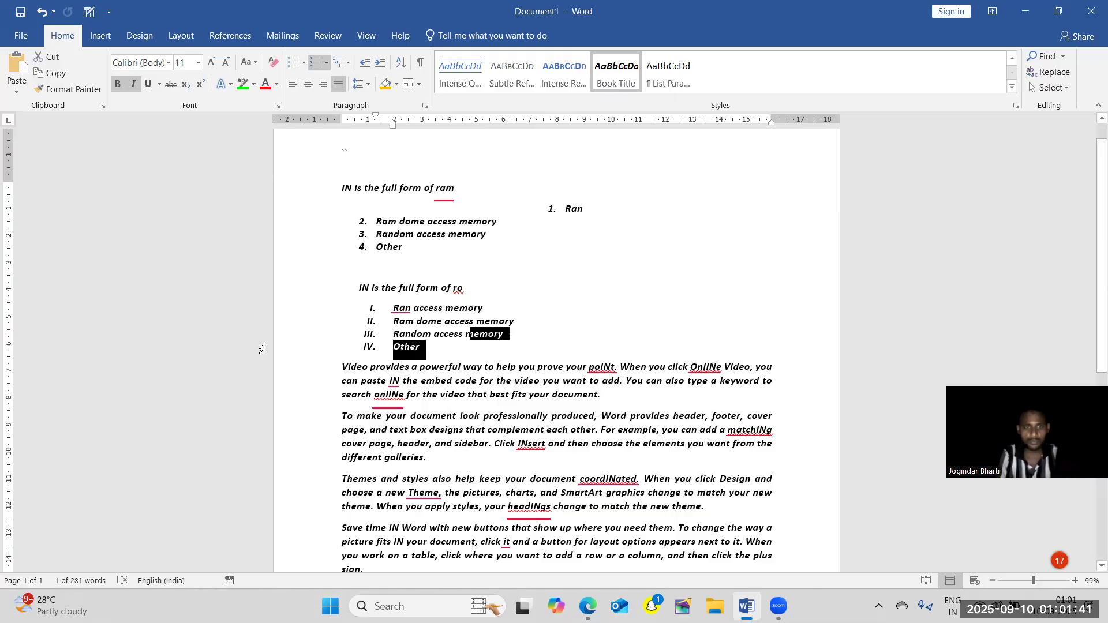
key("shift+Left")
key("shift+Left")
key("shift+Left")
key("shift+Left")
key("shift+Left")
key("shift+Left")
key("shift+Left")
key("shift+Left")
key("shift+Left")
key("shift+Left")
key("shift+Left")
key("shift+Left")
key("shift+Left")
key("shift+Left")
key("shift+Left")
key("shift+Left")
key("shift+Left")
key("shift+Left")
key("shift+Left")
key("shift+Left")
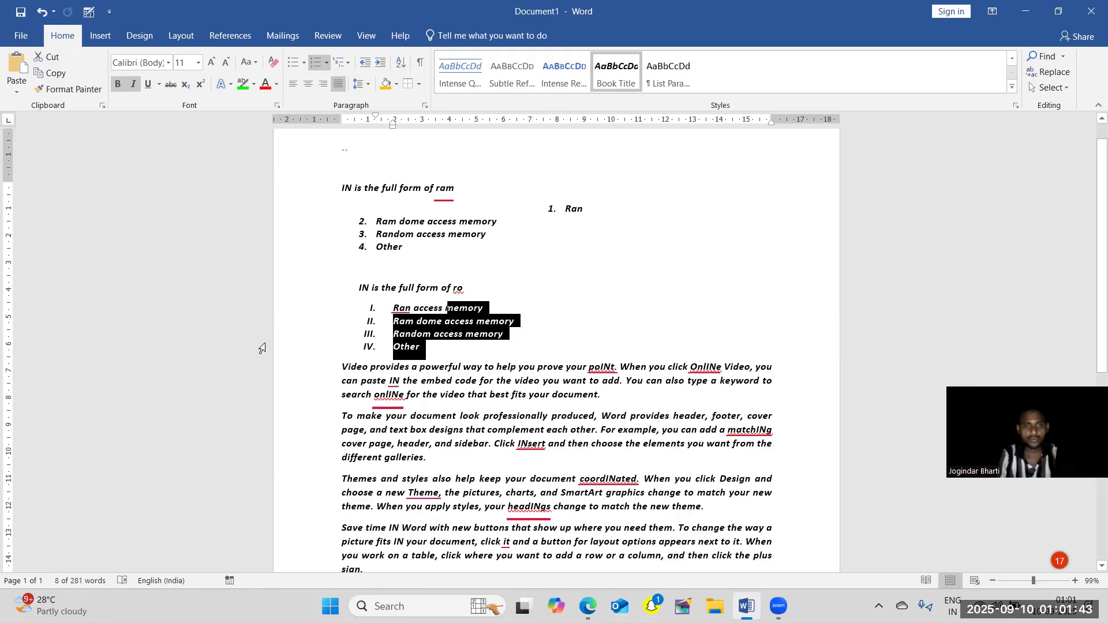
key("Left")
key("Left")
key("Left")
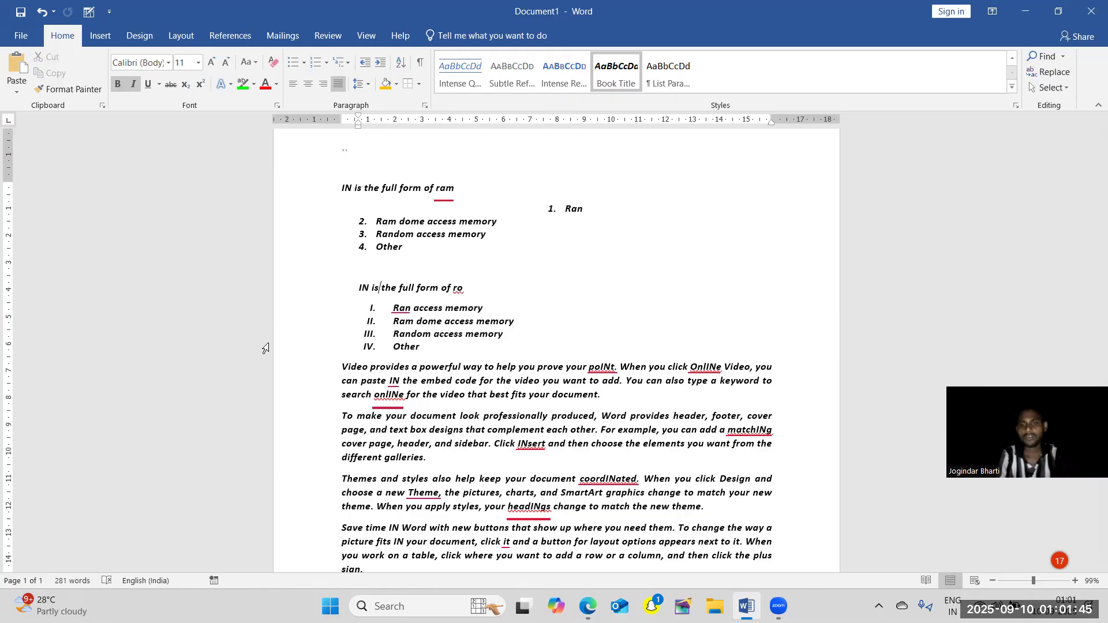
Look at the text selection options with the cursor in the "Video provides" paragraph, and bring up the Insert commands.
left_click(518, 393)
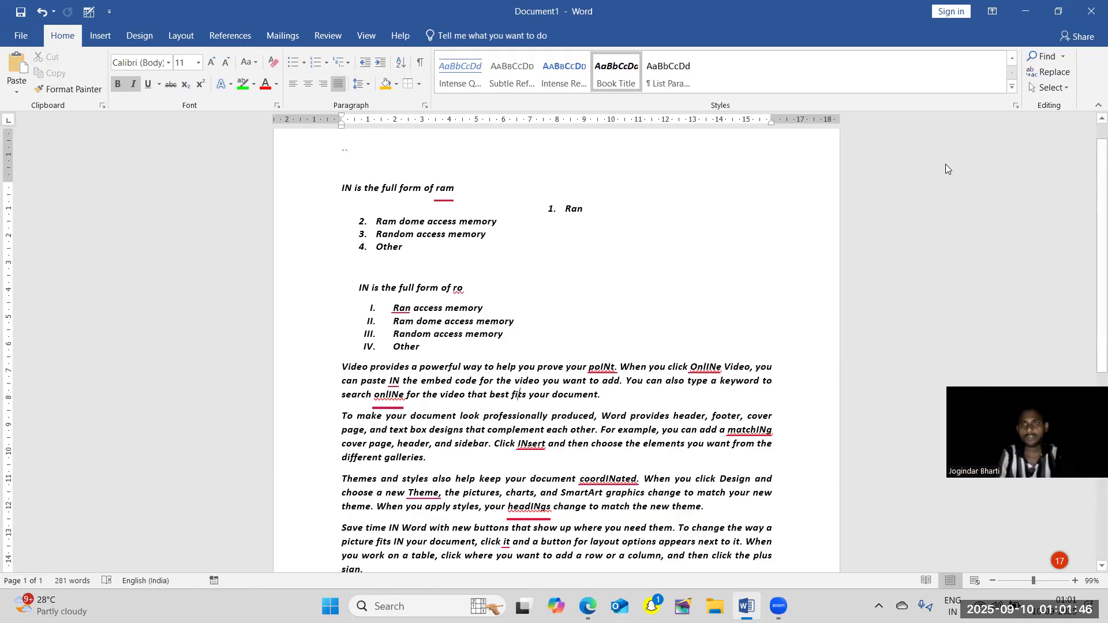
left_click(1066, 88)
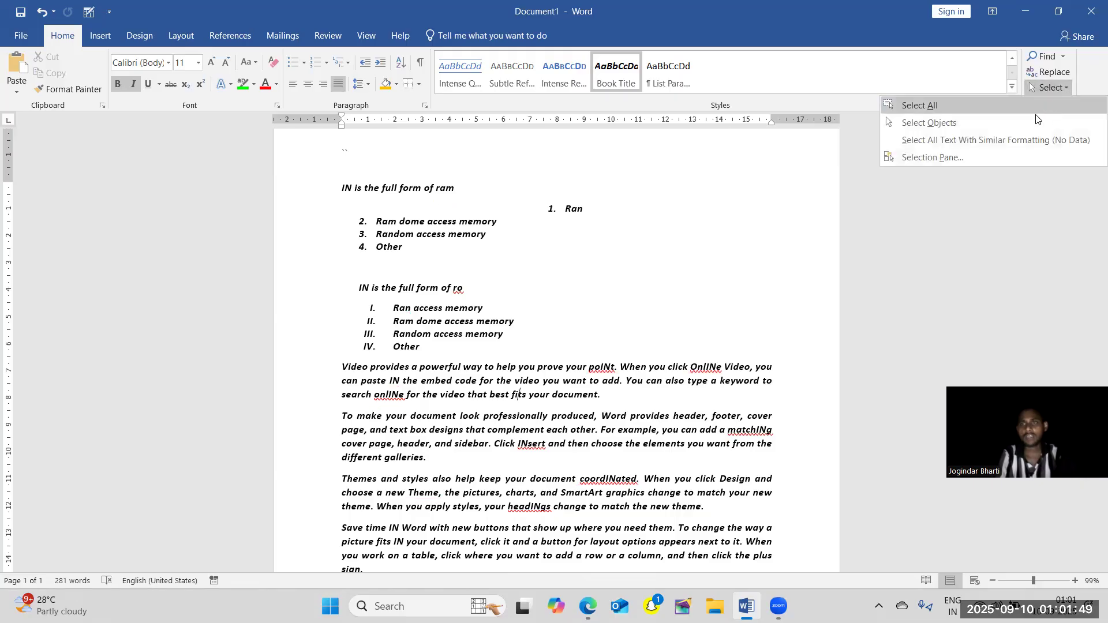
left_click(877, 237)
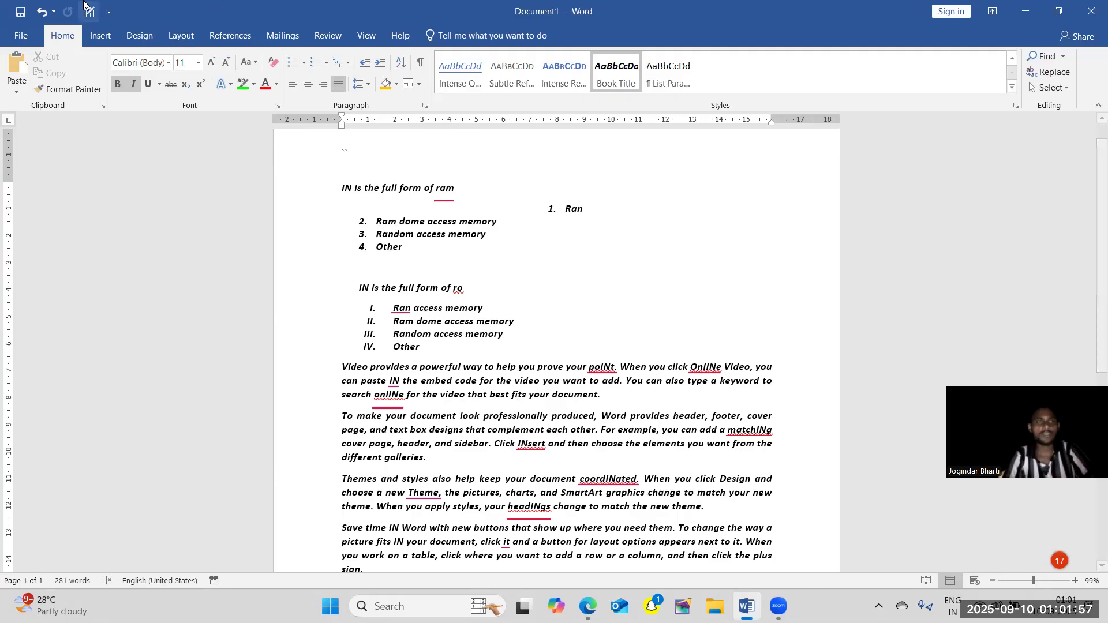
left_click(93, 39)
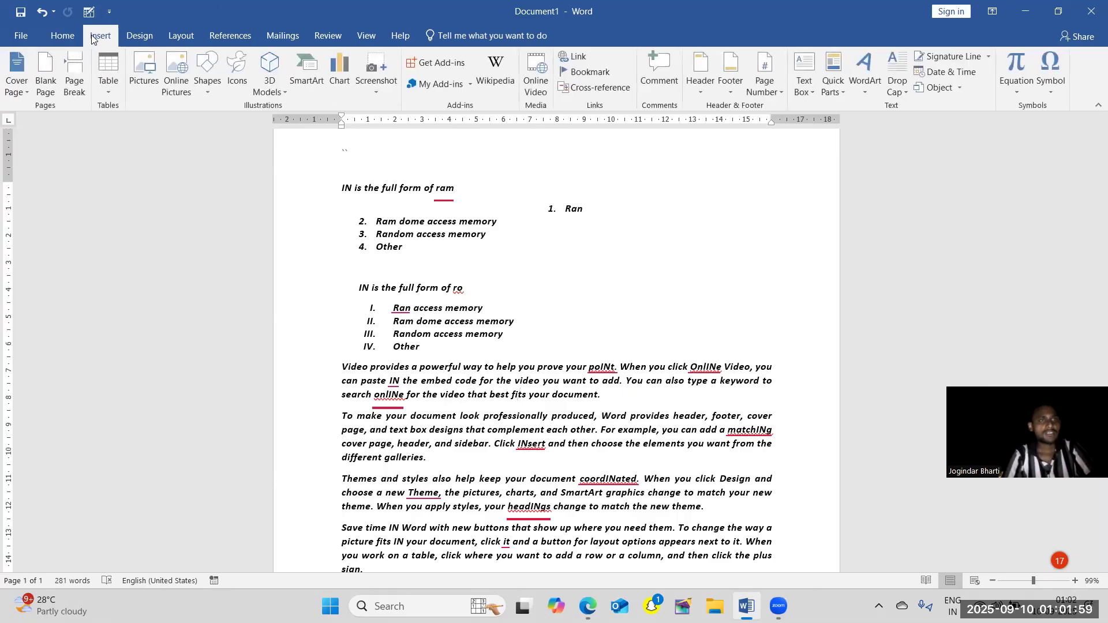